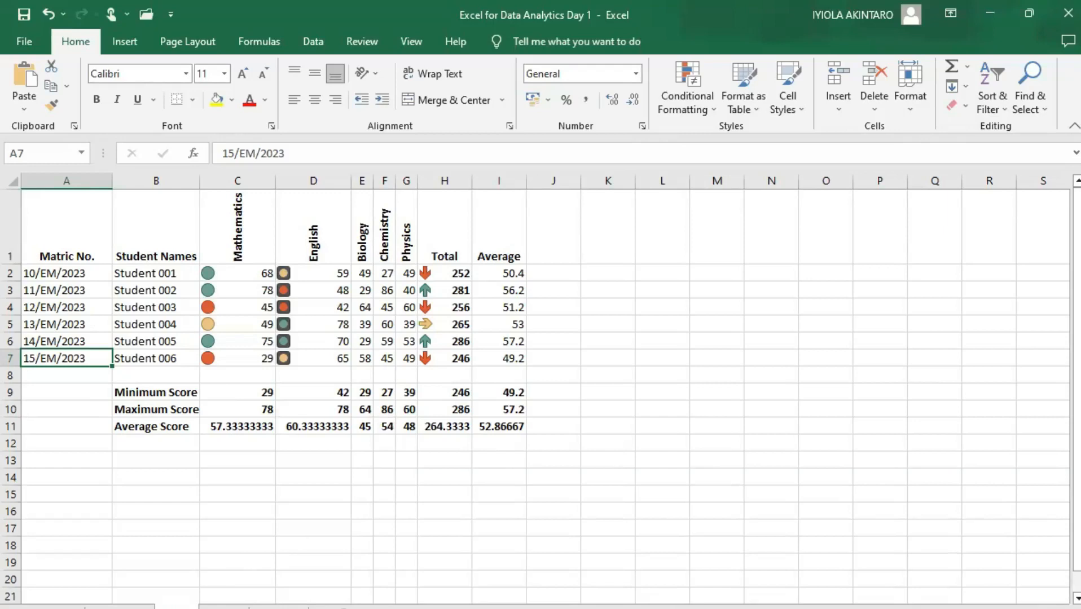
Step: Switch to the worksheet containing the After School Academy Employee Payroll table
{"action": "left_click", "coordinate": [224, 607]}
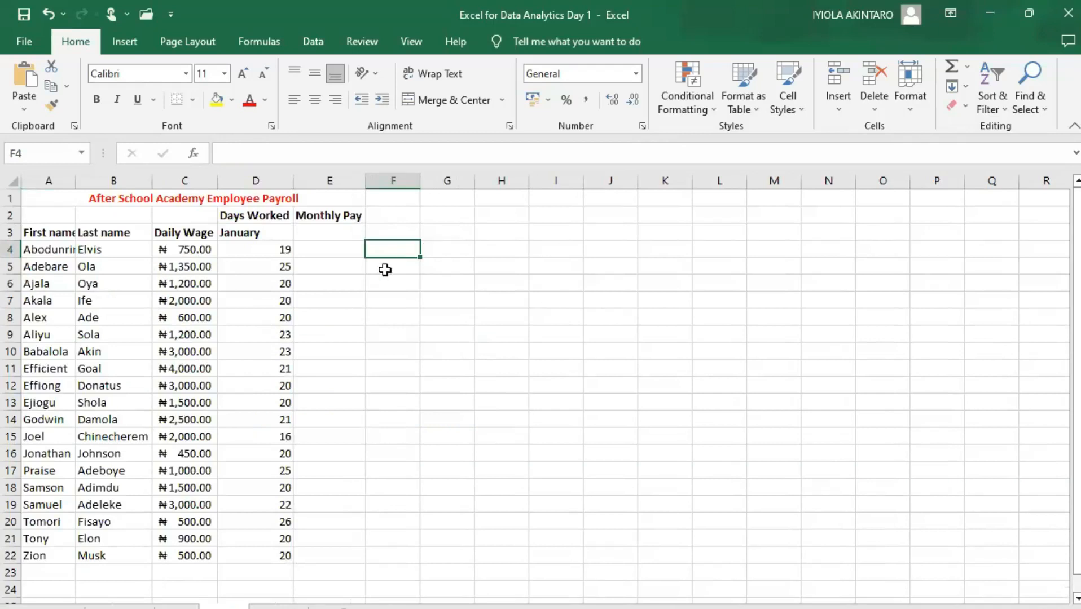
{"action": "left_click", "coordinate": [350, 255]}
{"action": "left_click", "coordinate": [390, 253]}
{"action": "left_click", "coordinate": [348, 263]}
{"action": "left_click", "coordinate": [343, 236]}
{"action": "left_click", "coordinate": [336, 249]}
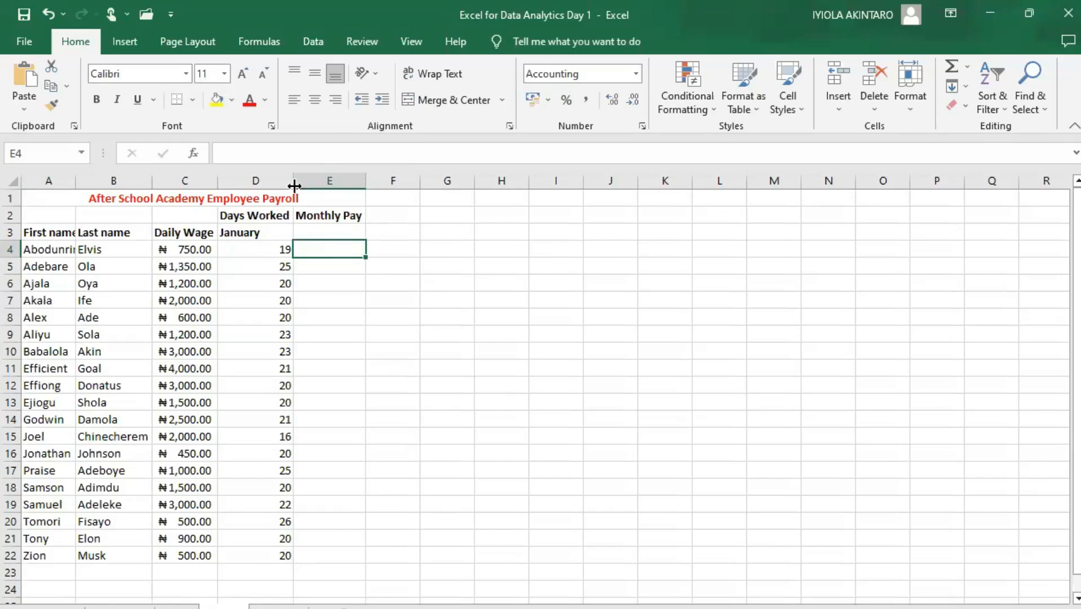
Step: Autofit column A so its width matches the First name entries
{"action": "left_click", "coordinate": [190, 200]}
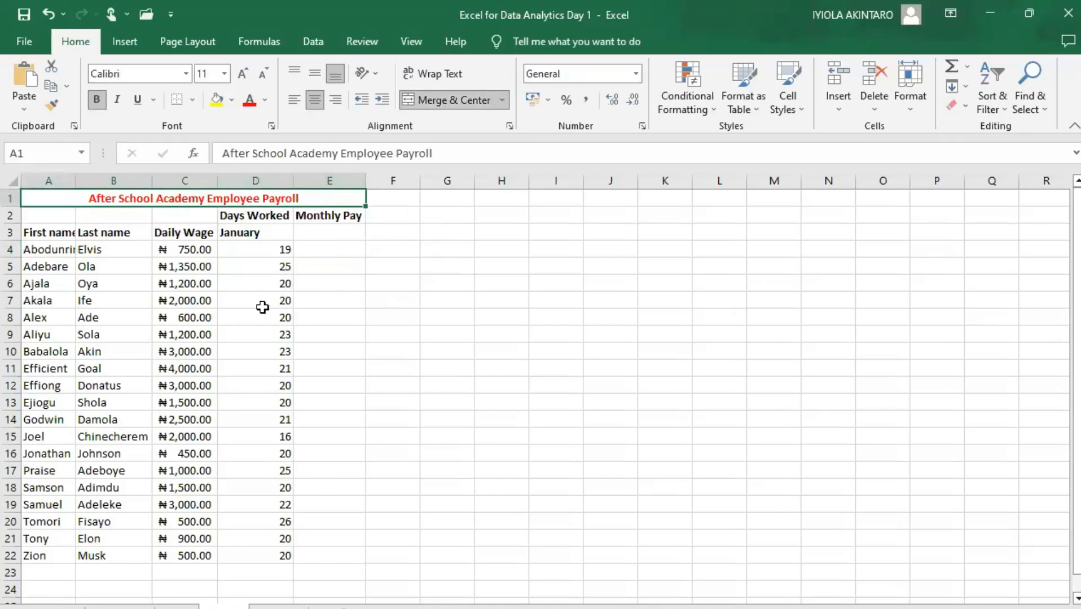
{"action": "left_click", "coordinate": [38, 233]}
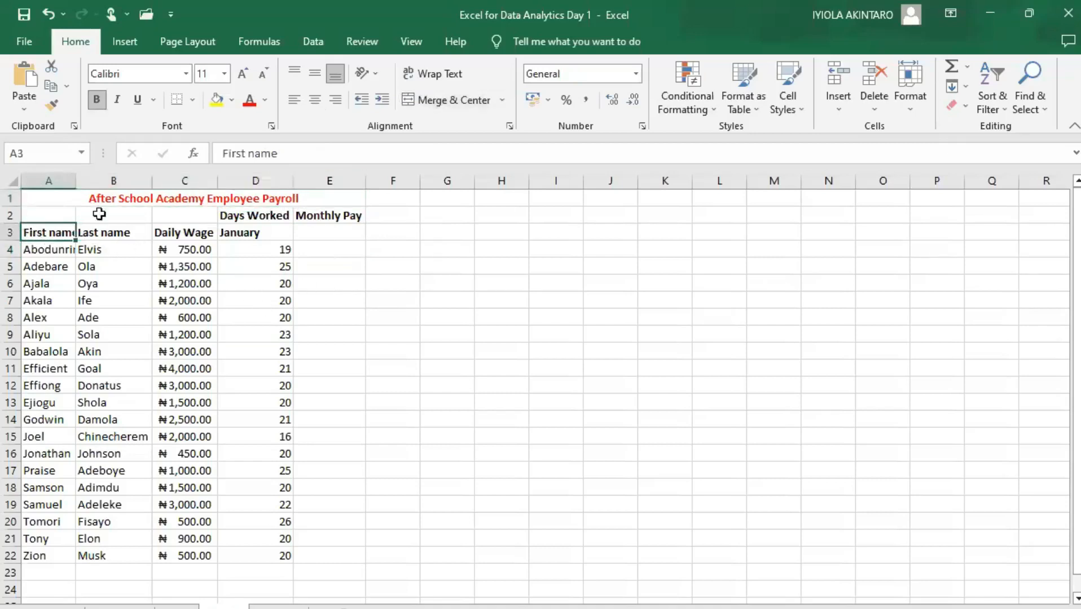
{"action": "double_click", "coordinate": [74, 180]}
Step: Center the January heading in cell D3 under Days Worked
{"action": "left_click", "coordinate": [106, 234]}
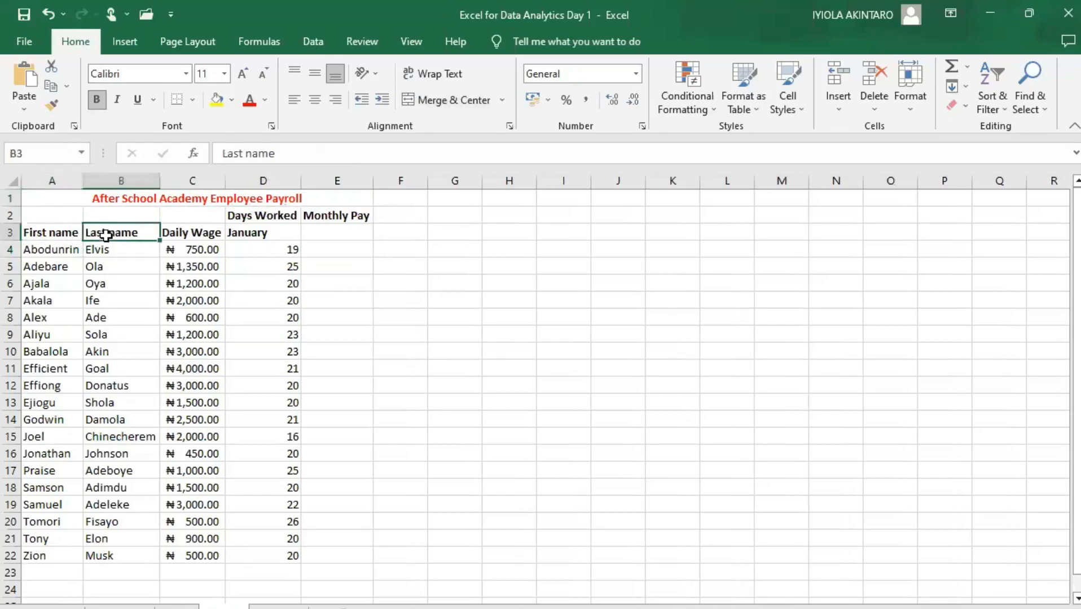
{"action": "left_click", "coordinate": [194, 233]}
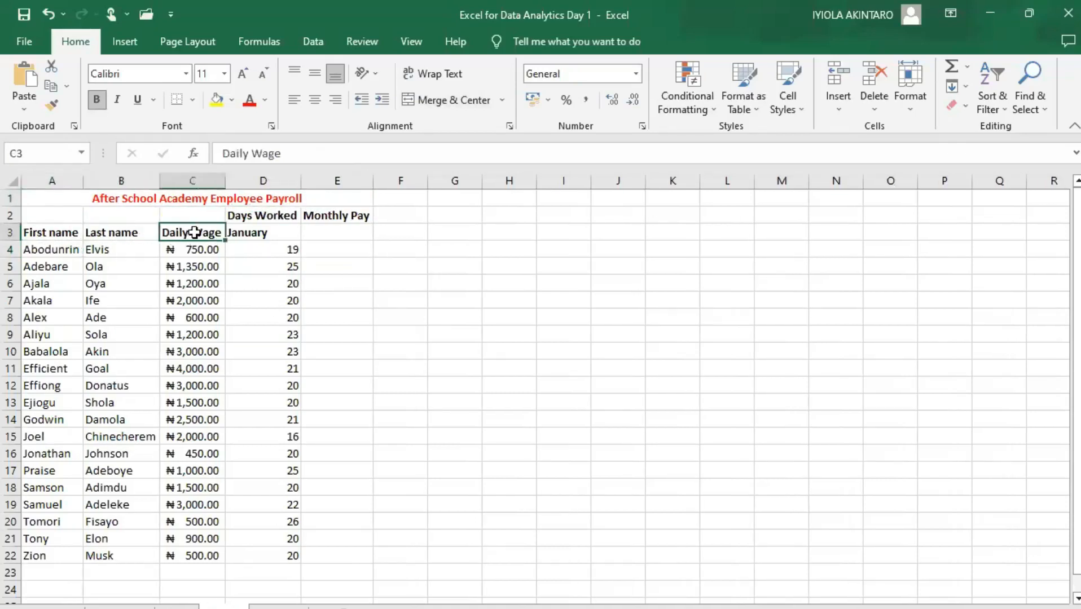
{"action": "left_click", "coordinate": [282, 231]}
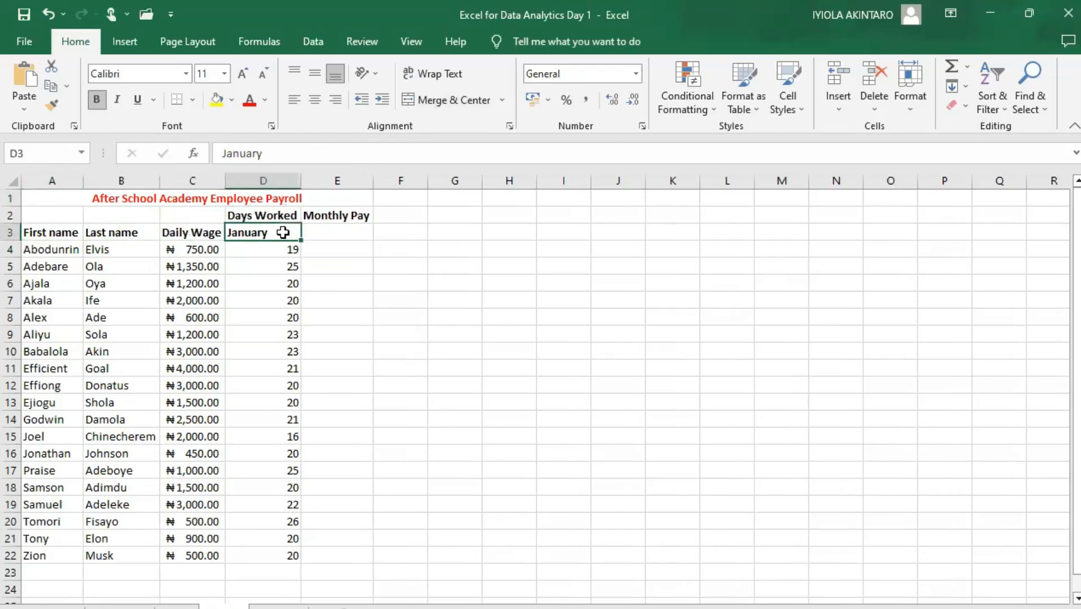
{"action": "left_click", "coordinate": [310, 98]}
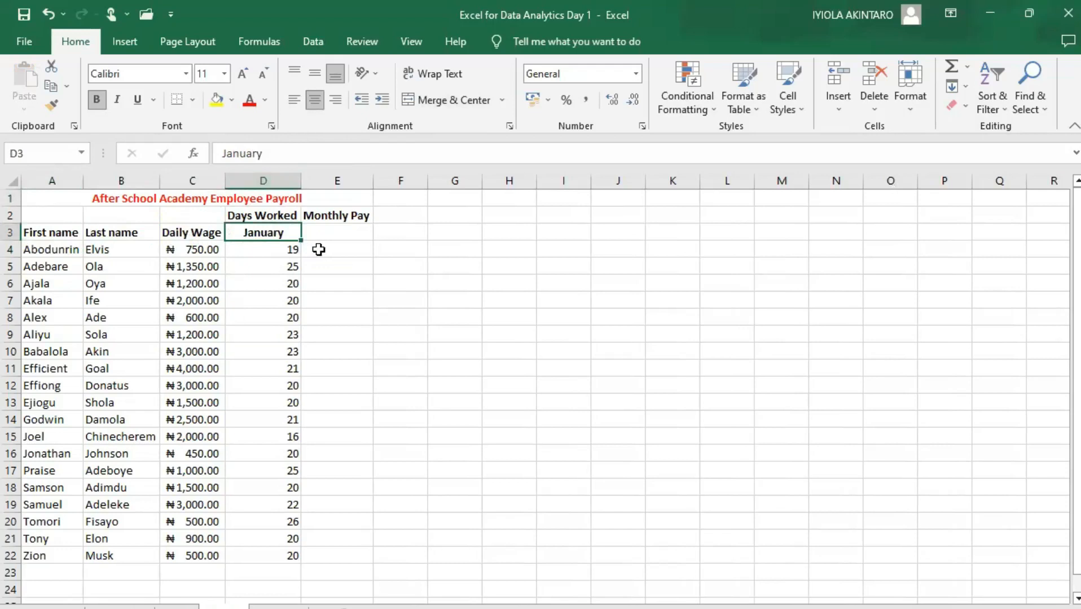
Step: Calculate the first employee's Monthly Pay in cell E4 with the formula =C4*D4
{"action": "scroll", "coordinate": [302, 255], "scroll_direction": "down", "scroll_amount": 1}
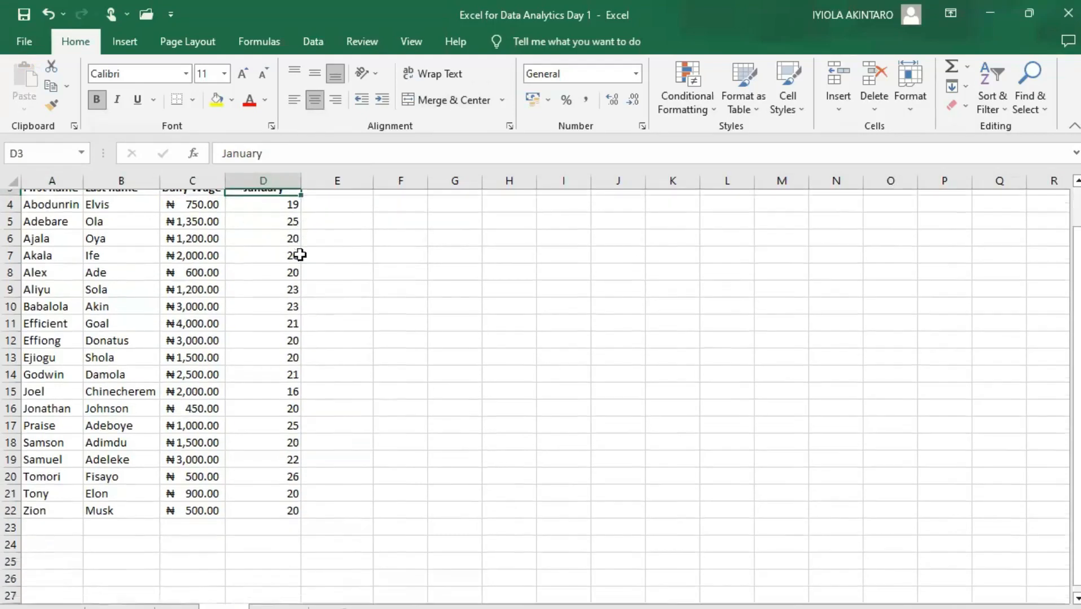
{"action": "scroll", "coordinate": [300, 255], "scroll_direction": "up", "scroll_amount": 1}
{"action": "left_click", "coordinate": [338, 250]}
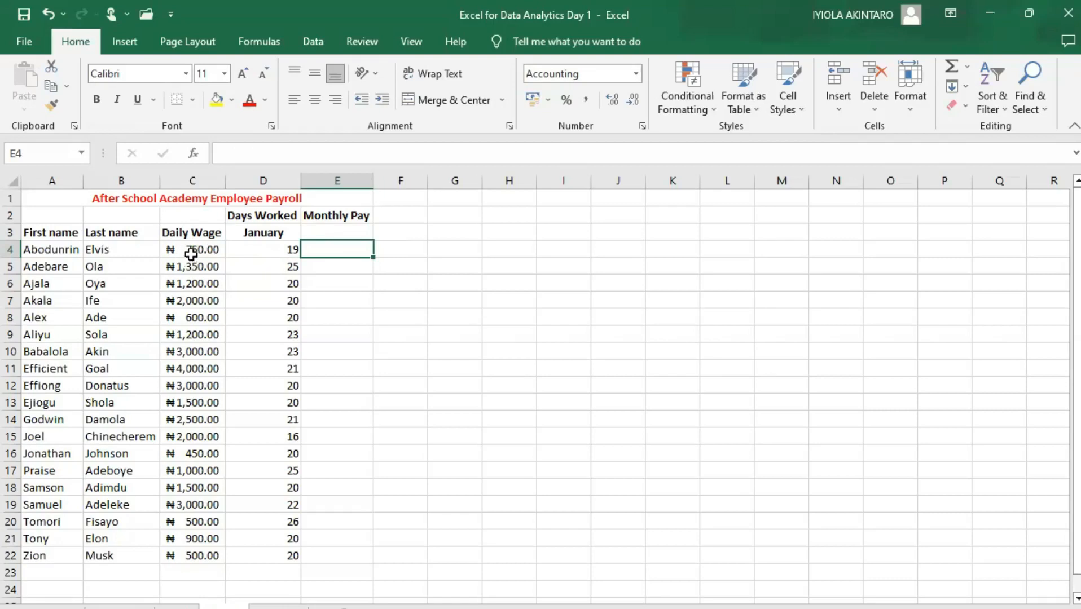
{"action": "left_click", "coordinate": [267, 249]}
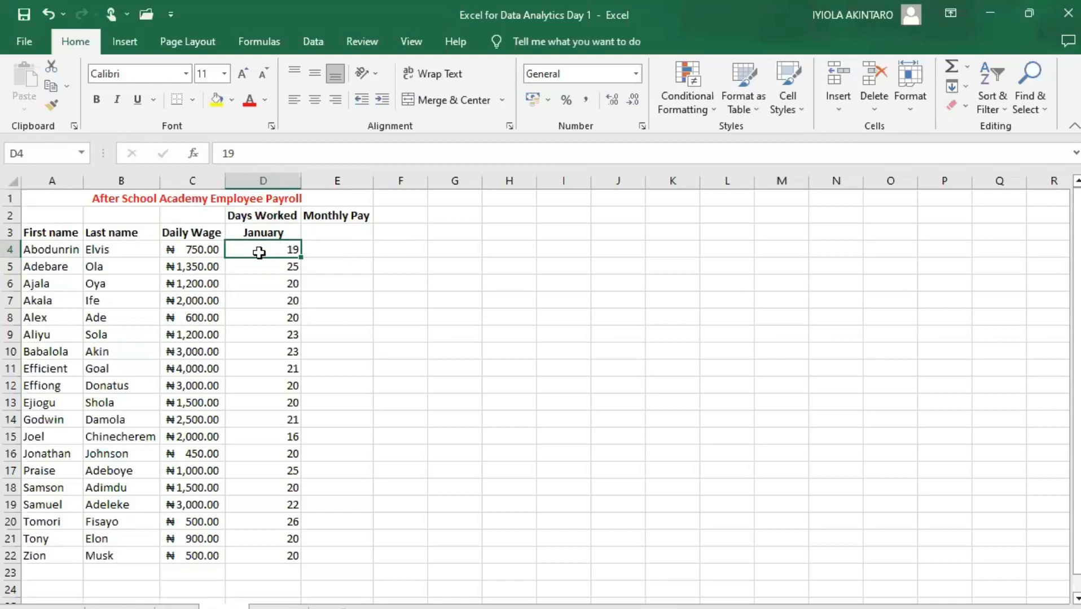
{"action": "left_click", "coordinate": [185, 250]}
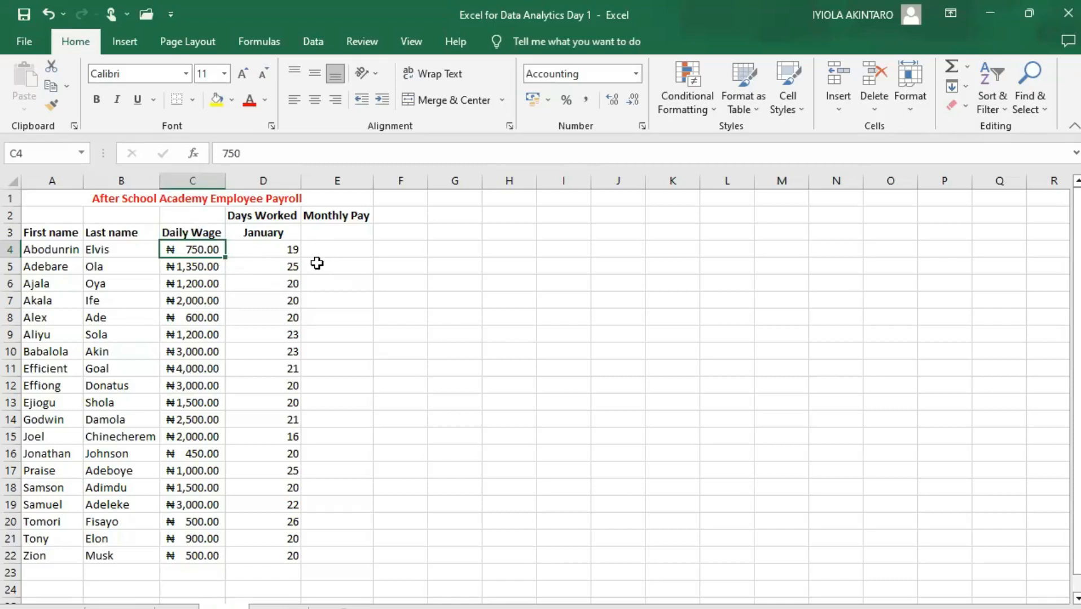
{"action": "key", "text": "Right"}
{"action": "key", "text": "Right"}
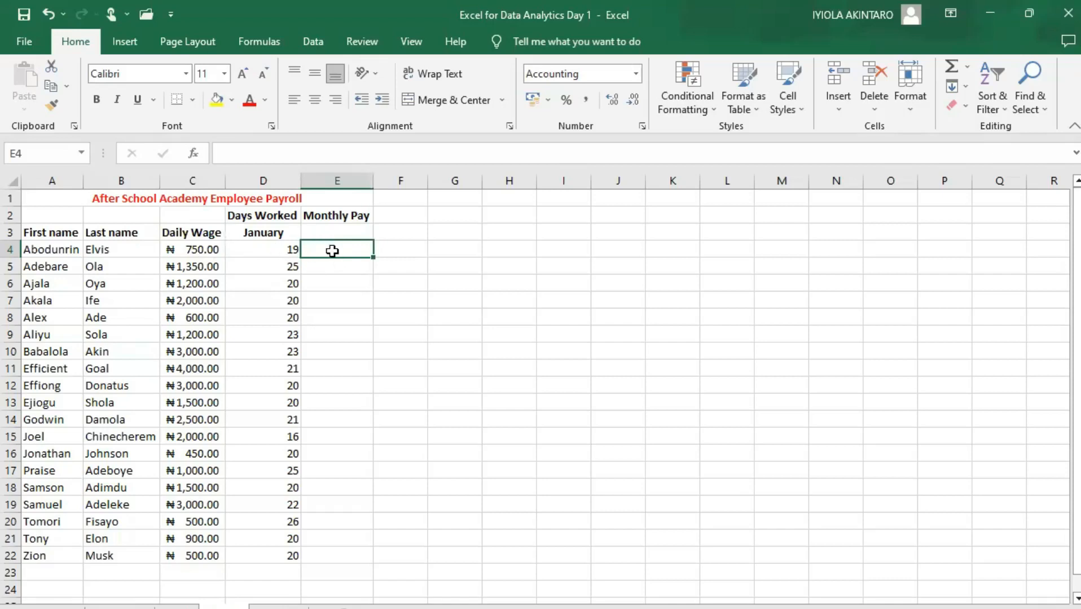
{"action": "type", "text": "="}
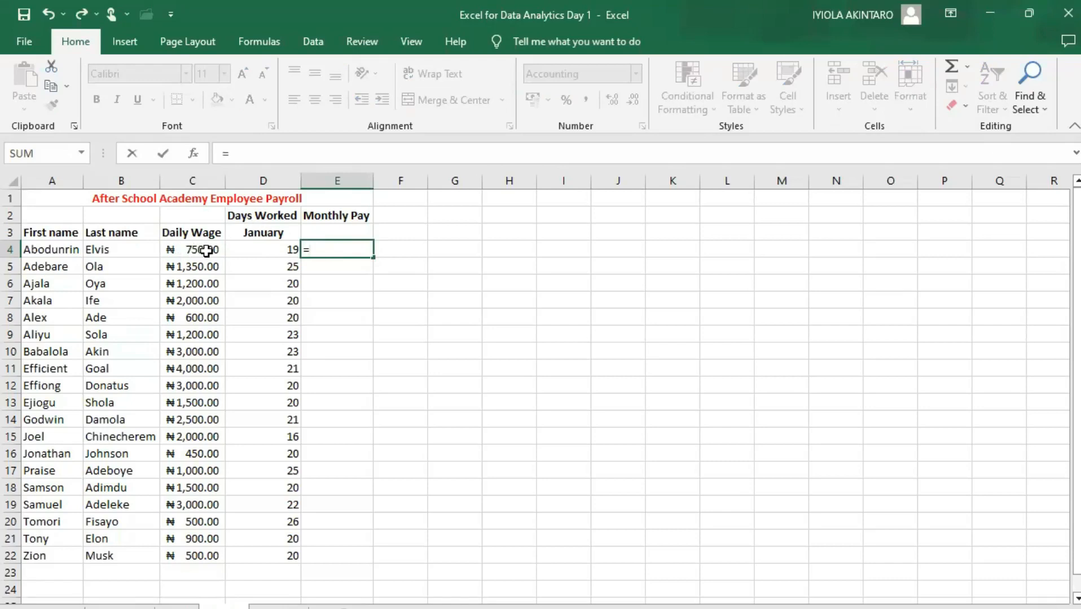
{"action": "type", "text": "c4*"}
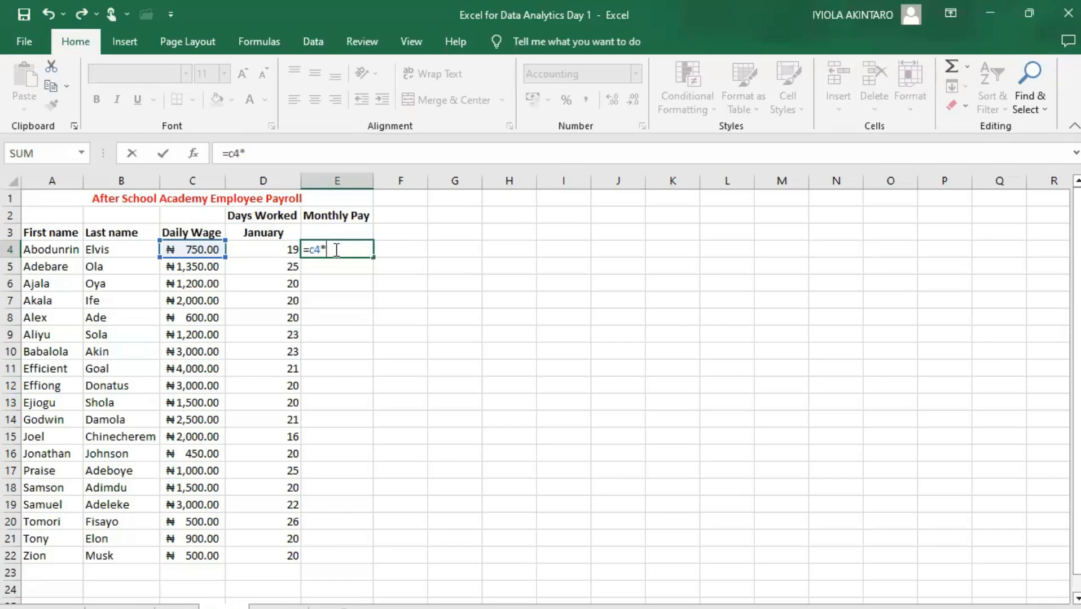
{"action": "type", "text": "d4"}
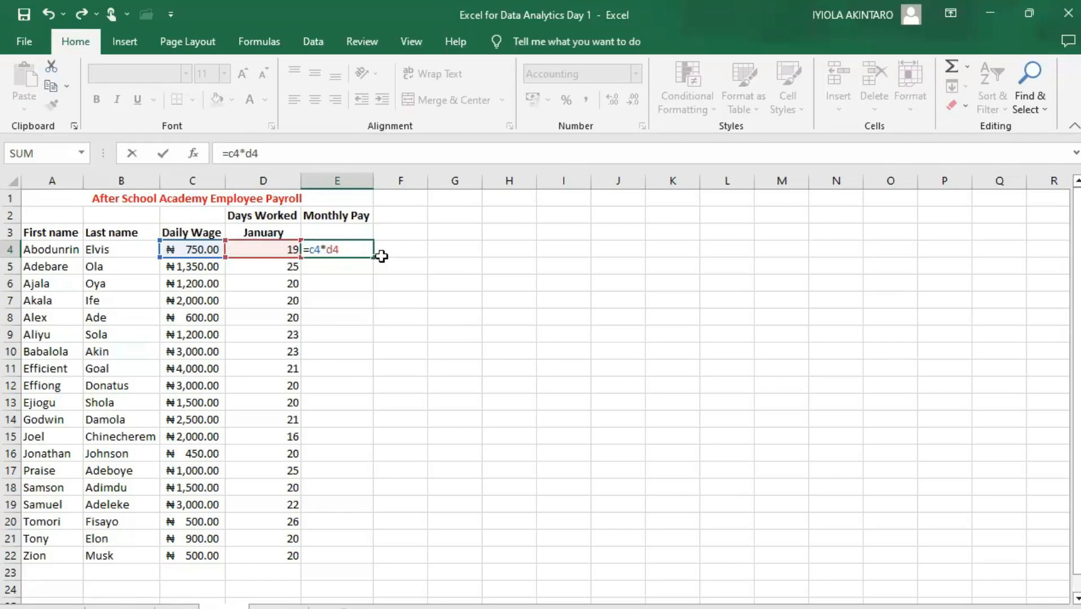
{"action": "key", "text": "Return"}
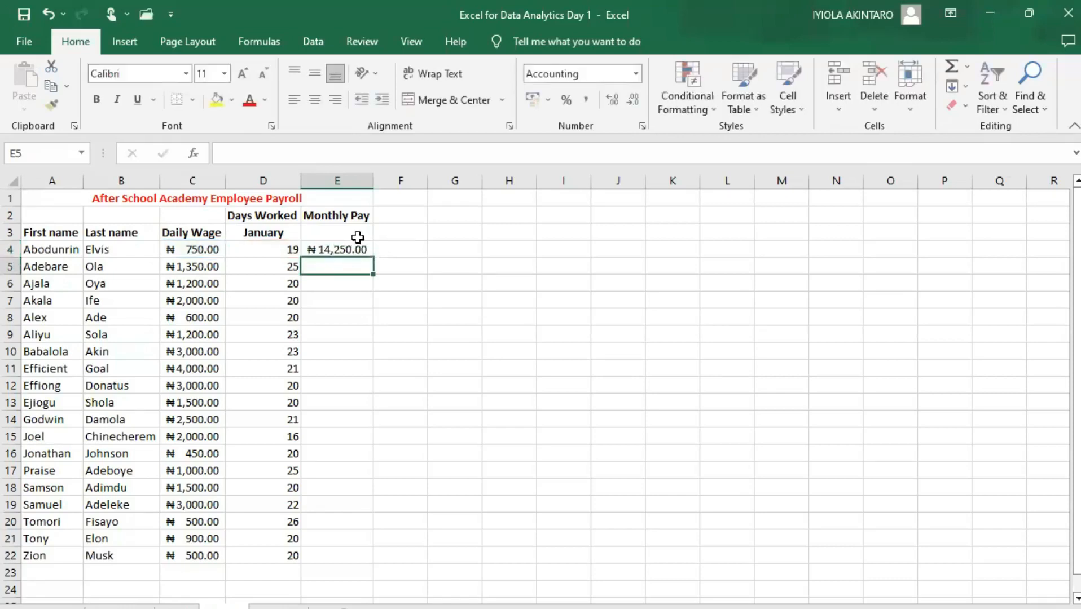
Step: Fill the Monthly Pay formula from E4 down through E22 for the remaining employees
{"action": "left_click", "coordinate": [358, 250]}
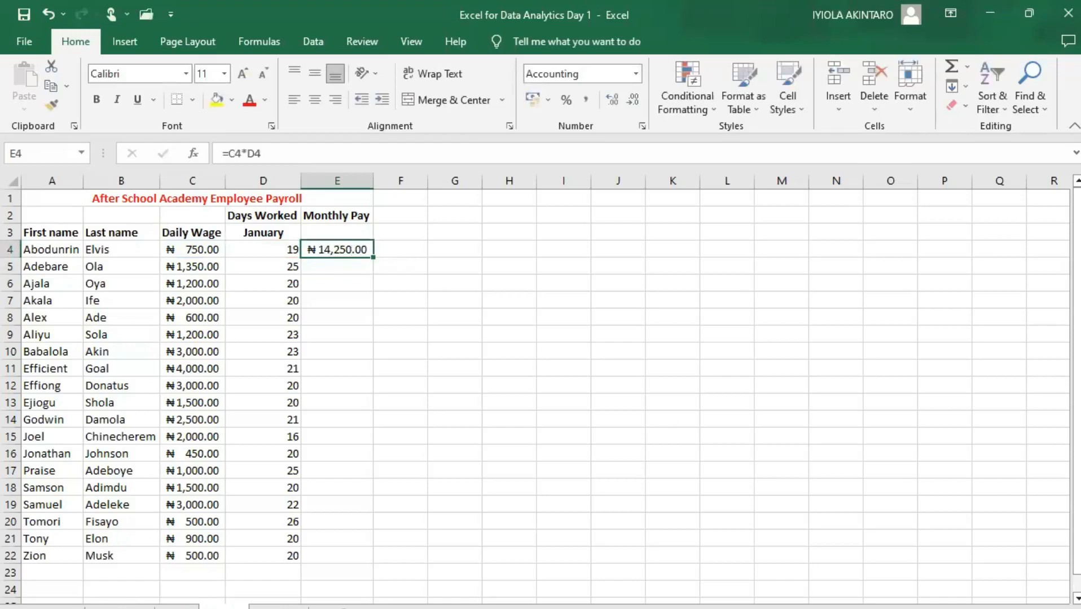
{"action": "scroll", "coordinate": [536, 395], "scroll_direction": "up", "scroll_amount": 4}
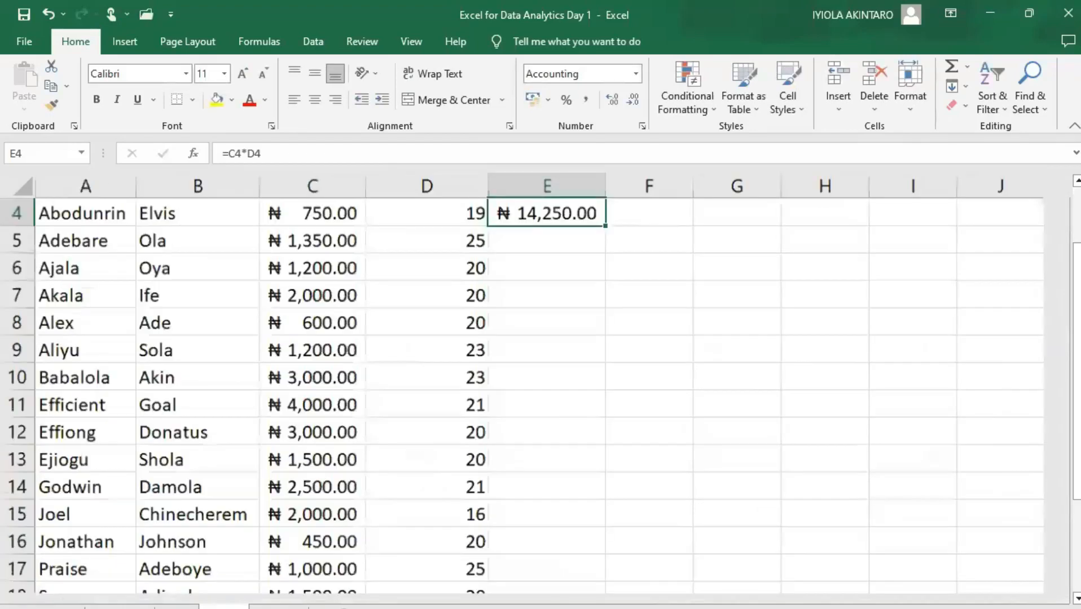
{"action": "scroll", "coordinate": [536, 395], "scroll_direction": "down", "scroll_amount": 4}
{"action": "scroll", "coordinate": [536, 395], "scroll_direction": "up", "scroll_amount": 2}
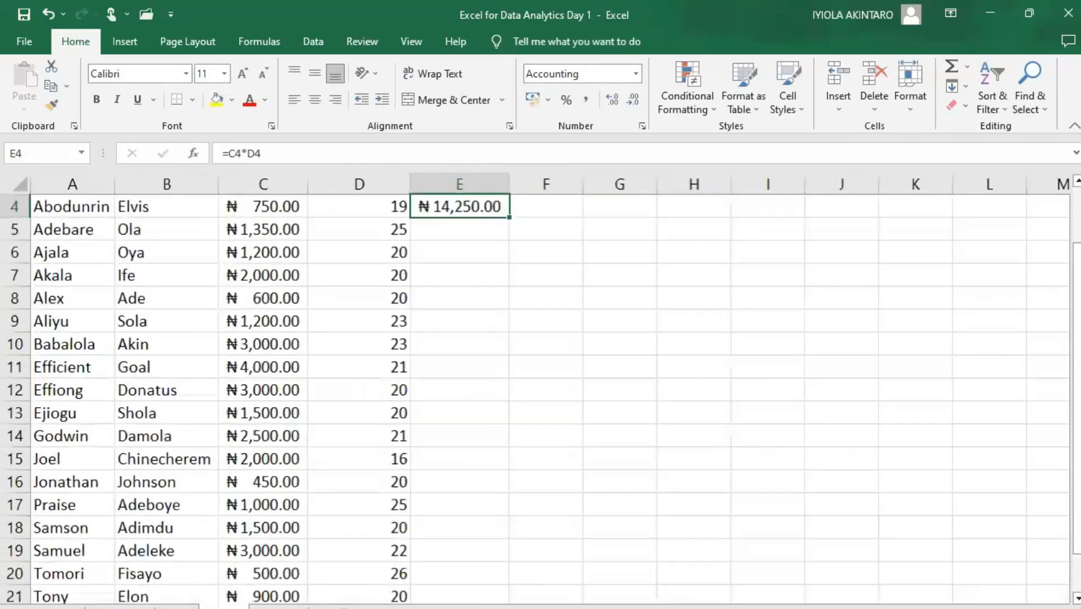
{"action": "scroll", "coordinate": [626, 468], "scroll_direction": "up", "scroll_amount": 1}
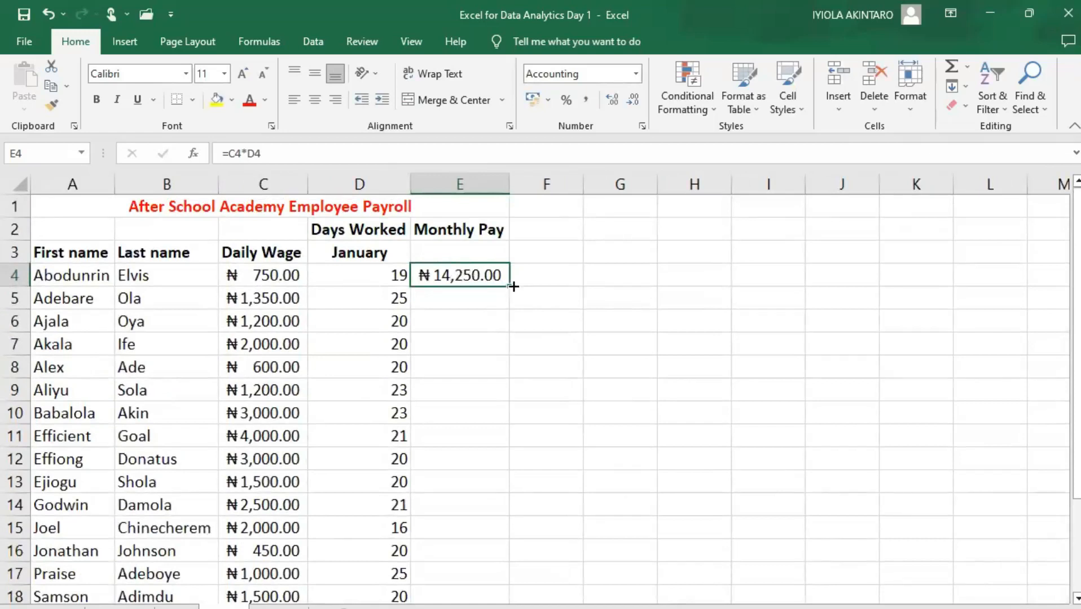
{"action": "left_click_drag", "start_coordinate": [508, 285], "coordinate": [476, 553]}
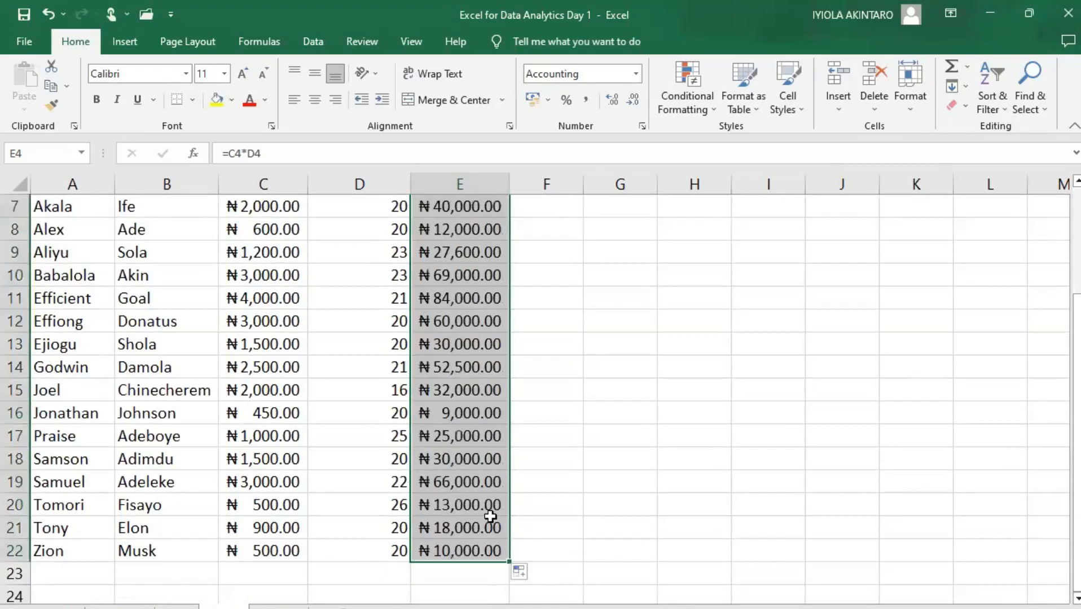
Step: Examine the filled Monthly Pay amounts across all employee rows of the payroll table
{"action": "left_click", "coordinate": [526, 320]}
{"action": "scroll", "coordinate": [487, 319], "scroll_direction": "up", "scroll_amount": 2}
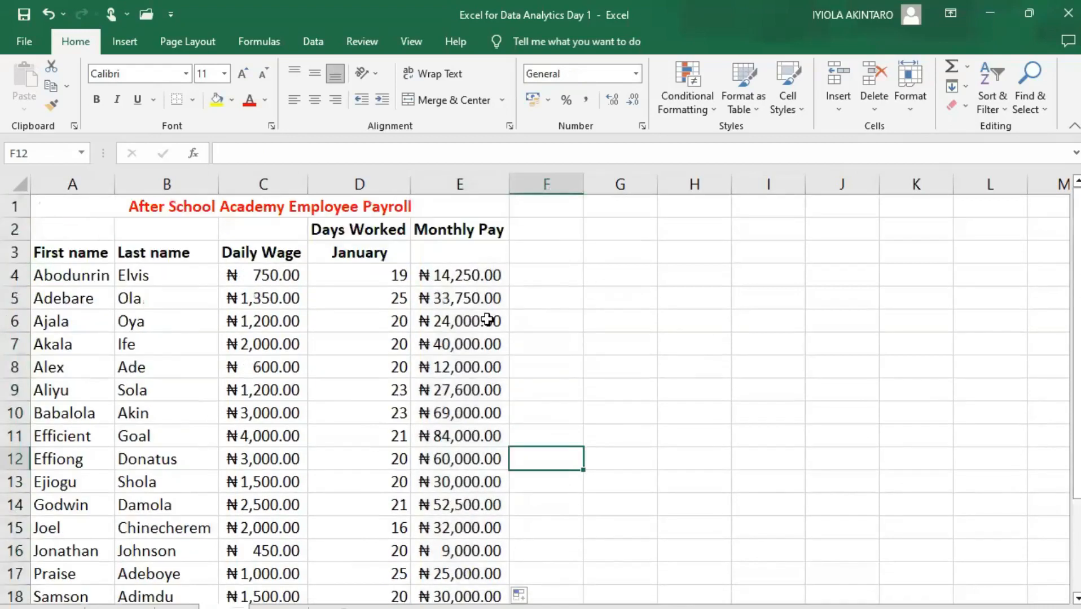
{"action": "scroll", "coordinate": [485, 313], "scroll_direction": "down", "scroll_amount": 2}
{"action": "scroll", "coordinate": [489, 316], "scroll_direction": "up", "scroll_amount": 2}
{"action": "scroll", "coordinate": [477, 532], "scroll_direction": "down", "scroll_amount": 2, "text": "ctrl"}
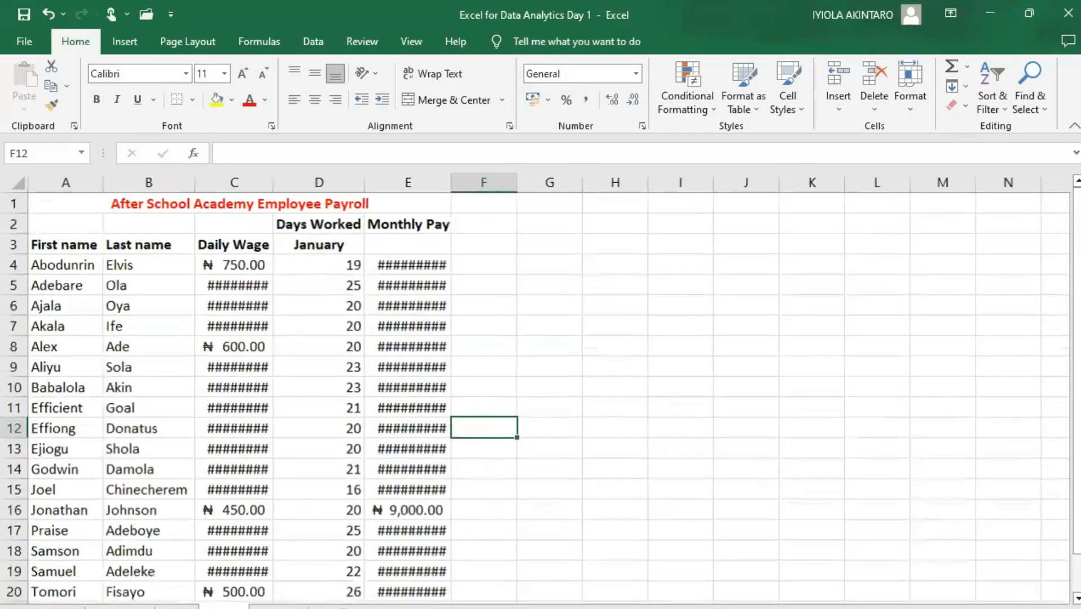
{"action": "scroll", "coordinate": [427, 488], "scroll_direction": "down", "scroll_amount": 2}
{"action": "scroll", "coordinate": [427, 486], "scroll_direction": "up", "scroll_amount": 1}
{"action": "scroll", "coordinate": [427, 486], "scroll_direction": "up", "scroll_amount": 1}
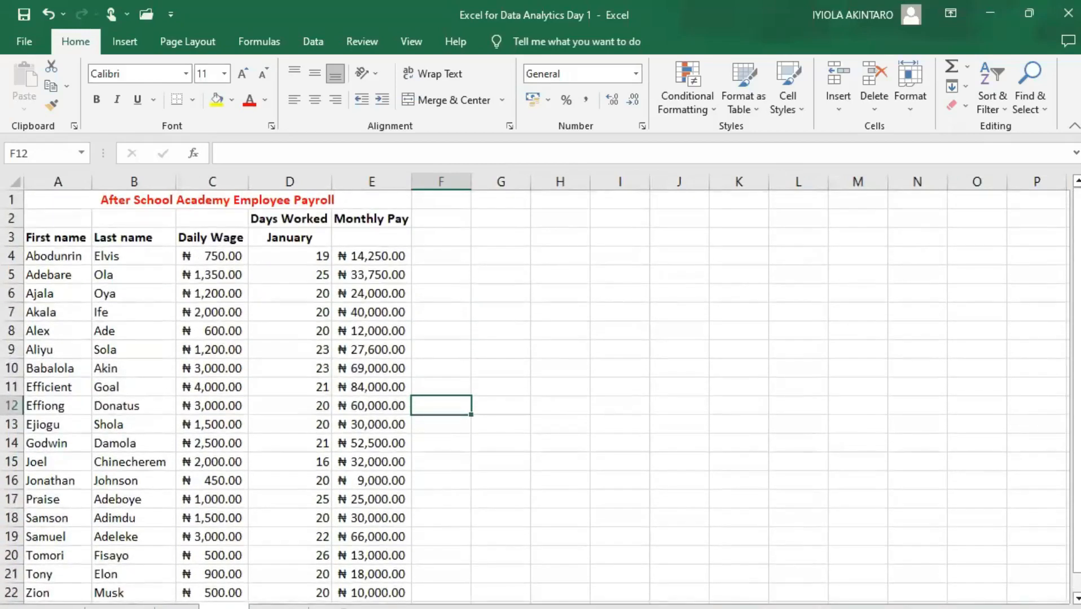
{"action": "scroll", "coordinate": [306, 563], "scroll_direction": "down", "scroll_amount": 1, "text": "ctrl"}
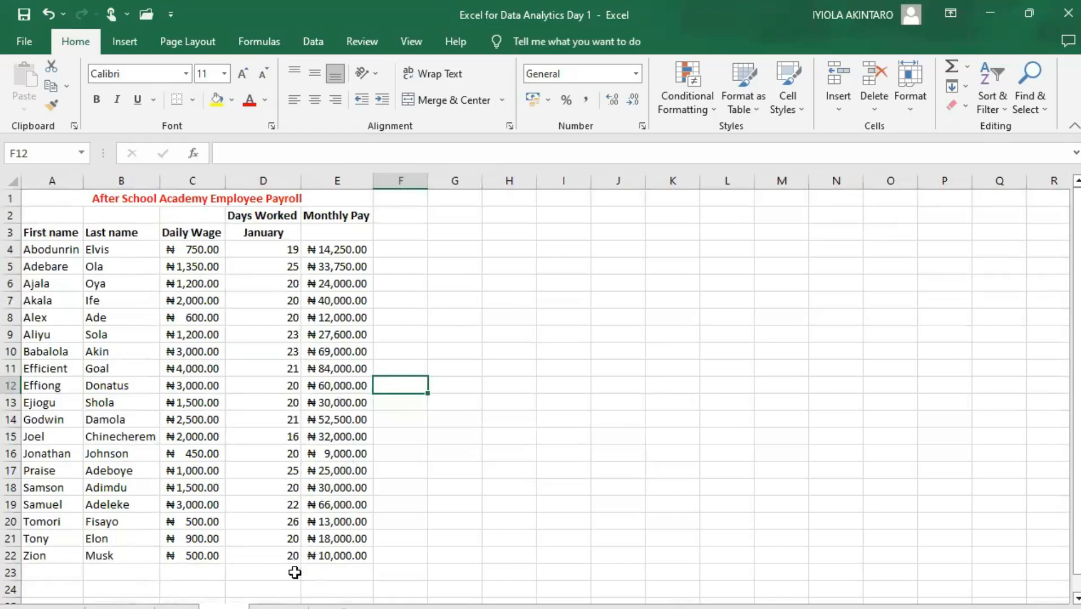
Step: Enter the label "Total monthly payment" in cell B24 below the payroll table
{"action": "scroll", "coordinate": [265, 559], "scroll_direction": "down", "scroll_amount": 1}
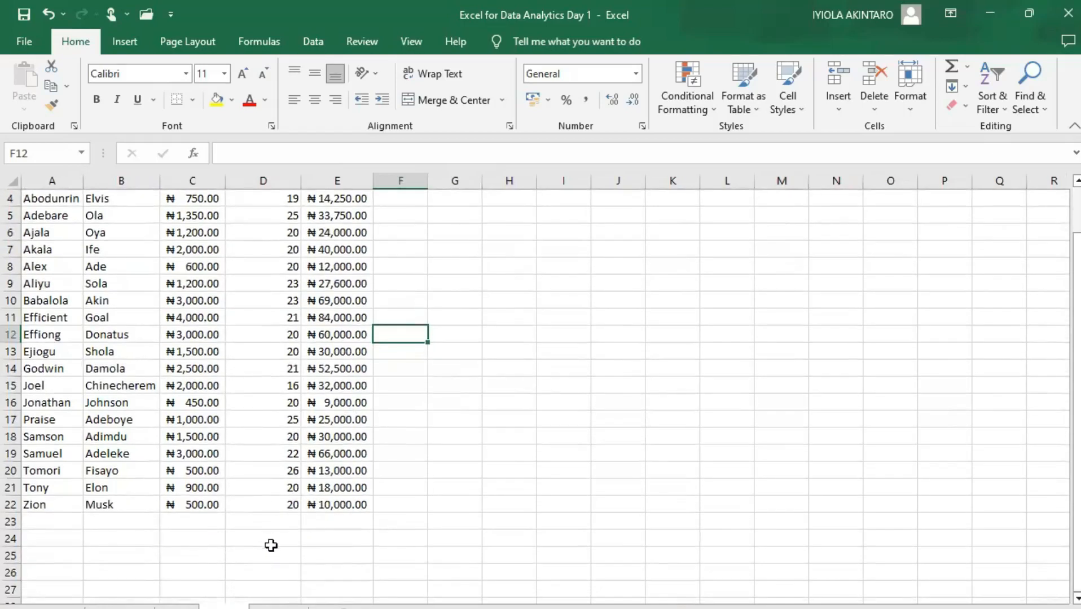
{"action": "scroll", "coordinate": [305, 567], "scroll_direction": "up", "scroll_amount": 1}
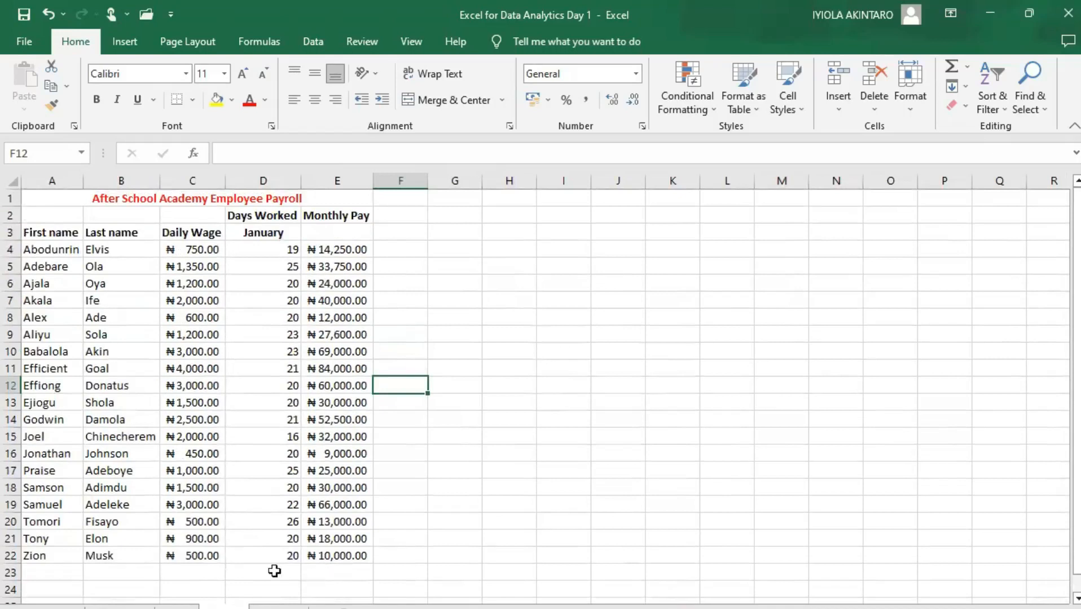
{"action": "scroll", "coordinate": [107, 572], "scroll_direction": "down", "scroll_amount": 1}
{"action": "left_click", "coordinate": [106, 539]}
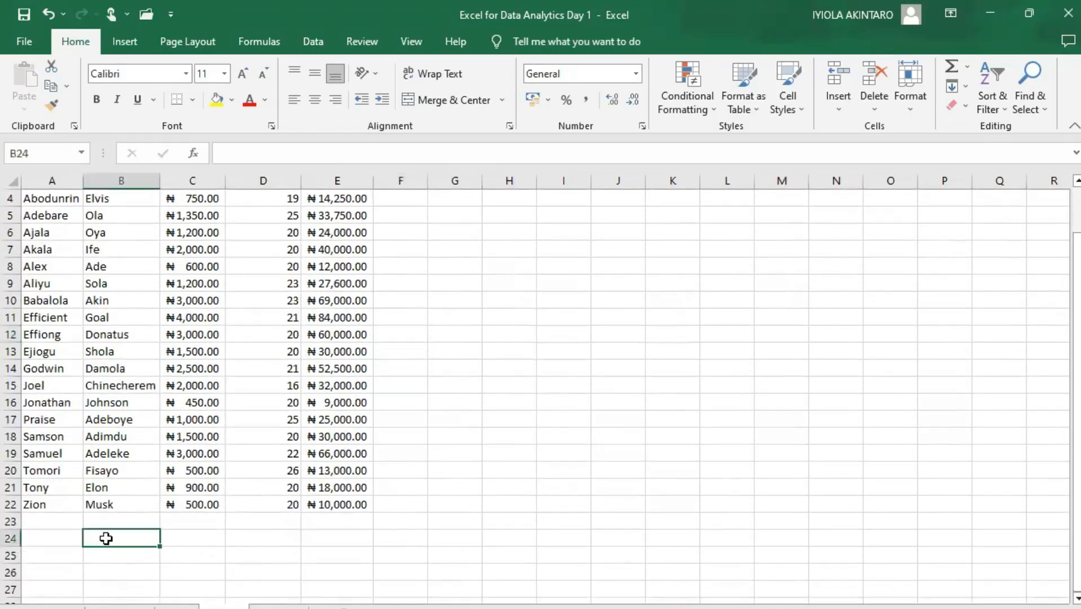
{"action": "type", "text": "Total monthly paym"}
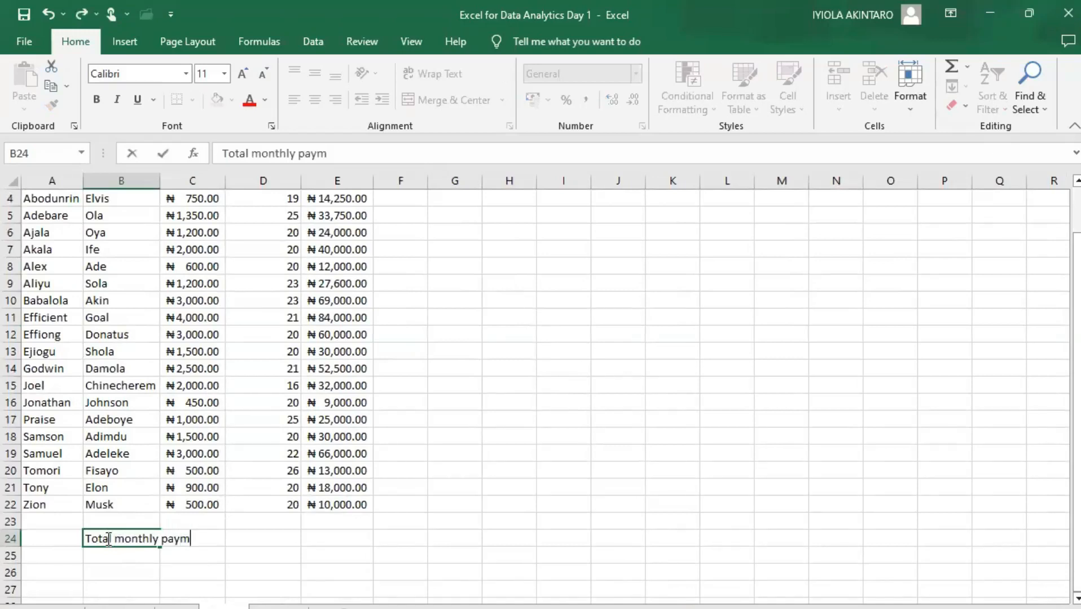
{"action": "type", "text": "ent"}
{"action": "key", "text": "Tab"}
Step: Finish the "Total monthly payment" label in B24 and total the Monthly Pay column in E24 with =SUM(E4:E22)
{"action": "type", "text": "q"}
{"action": "key", "text": "BackSpace"}
{"action": "key", "text": "Tab"}
{"action": "key", "text": "Tab"}
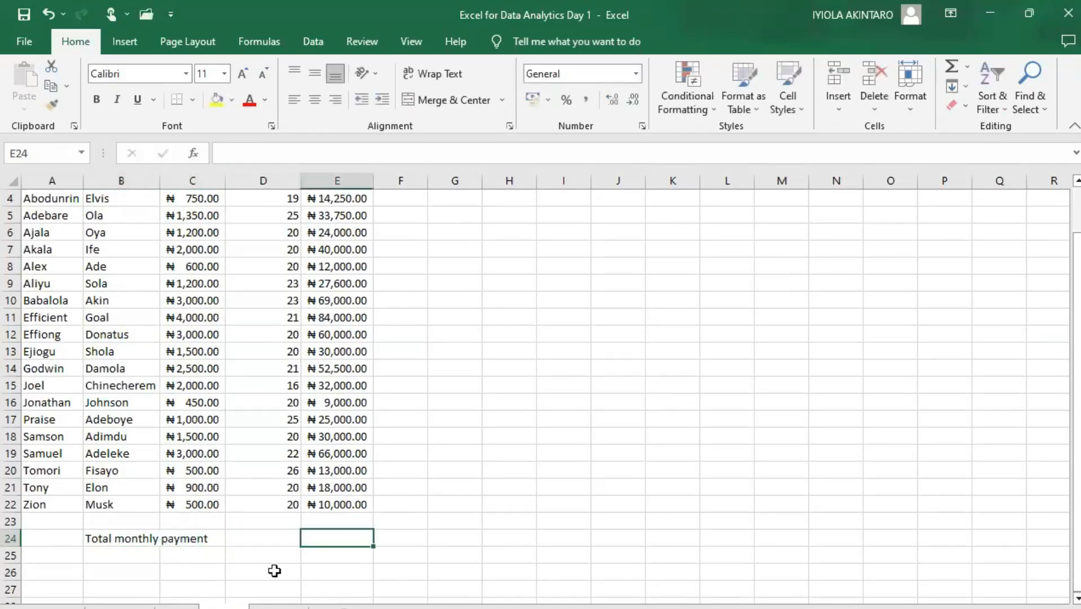
{"action": "scroll", "coordinate": [323, 200], "scroll_direction": "up", "scroll_amount": 1}
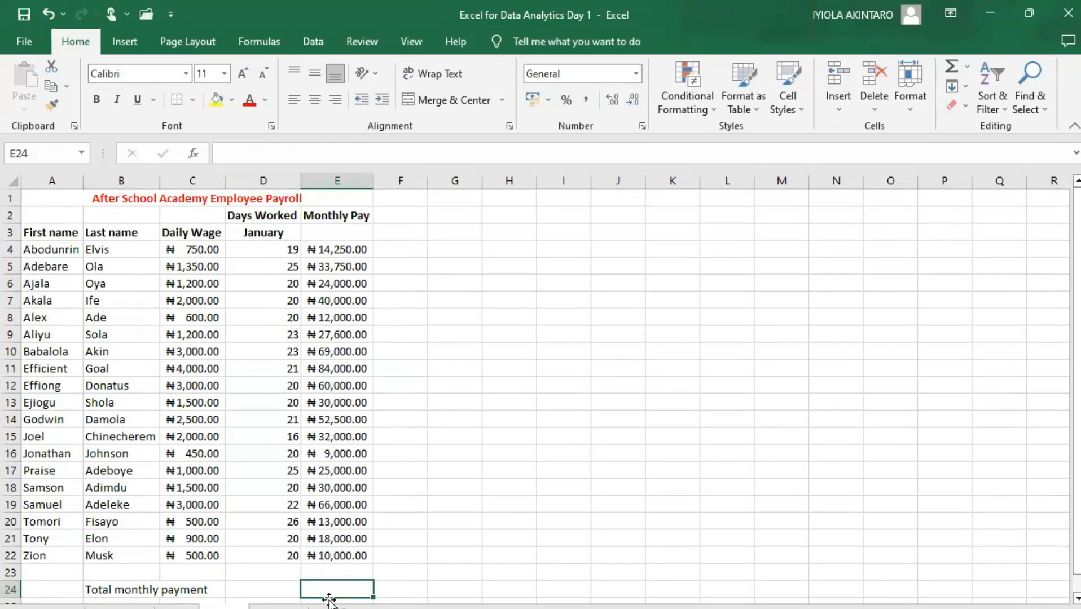
{"action": "type", "text": "=sum"}
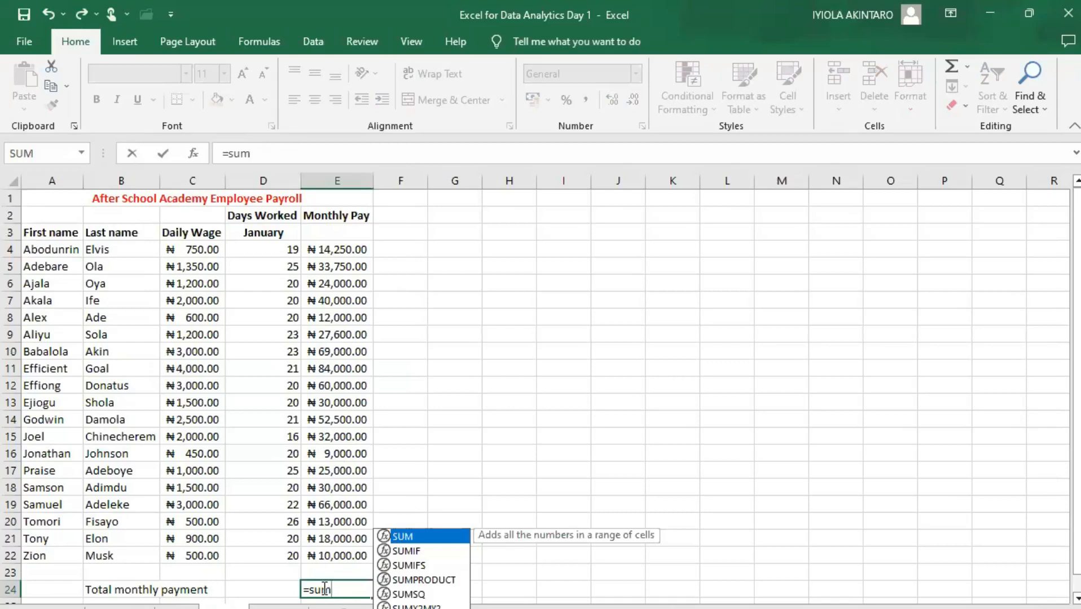
{"action": "key", "text": "Tab"}
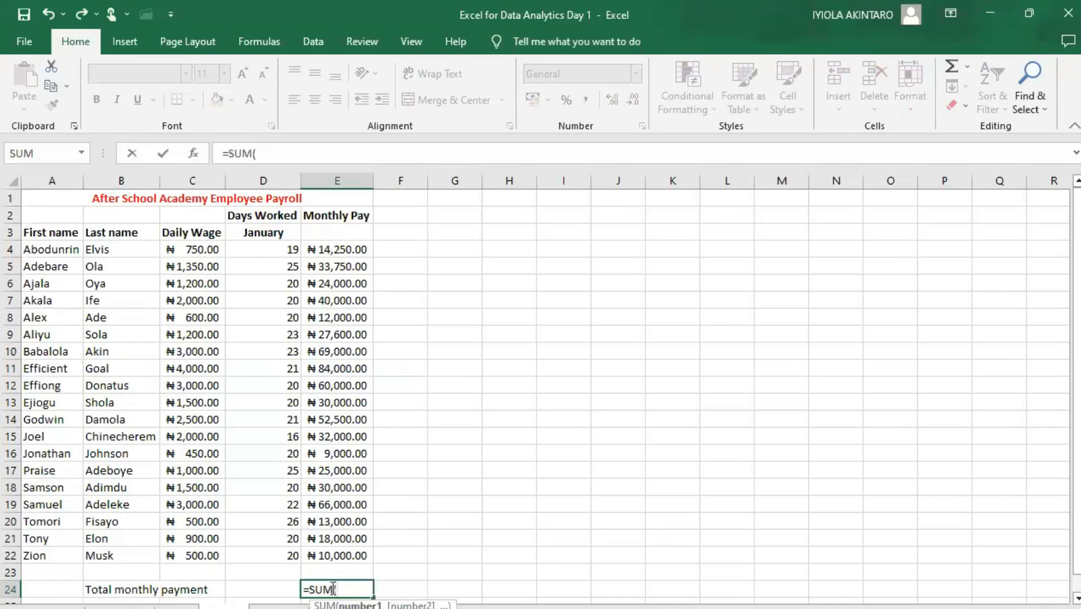
{"action": "left_click", "coordinate": [333, 248]}
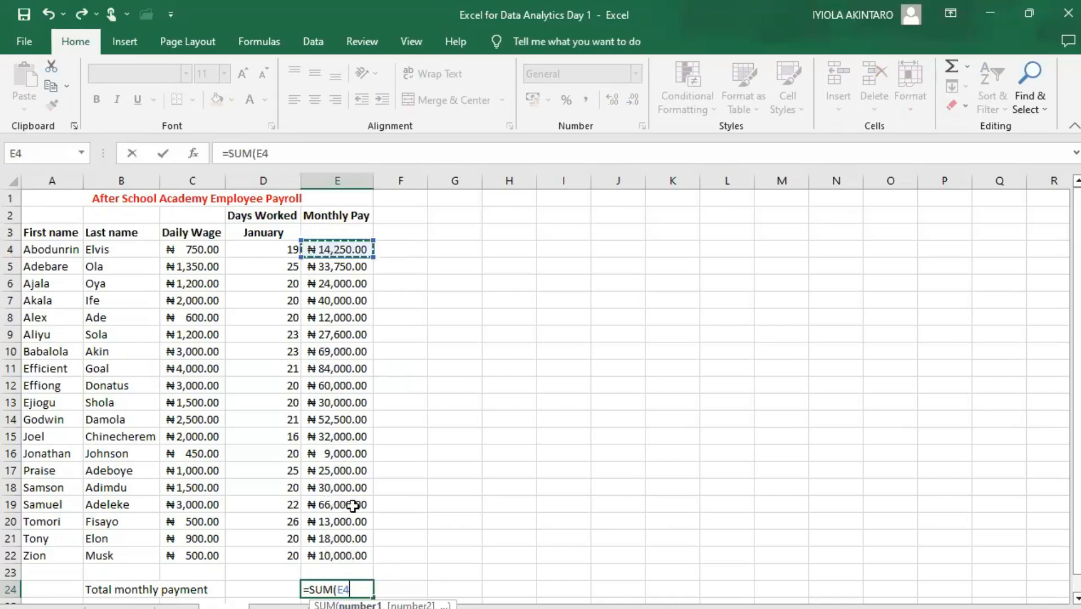
{"action": "key", "text": "ctrl+shift+Down"}
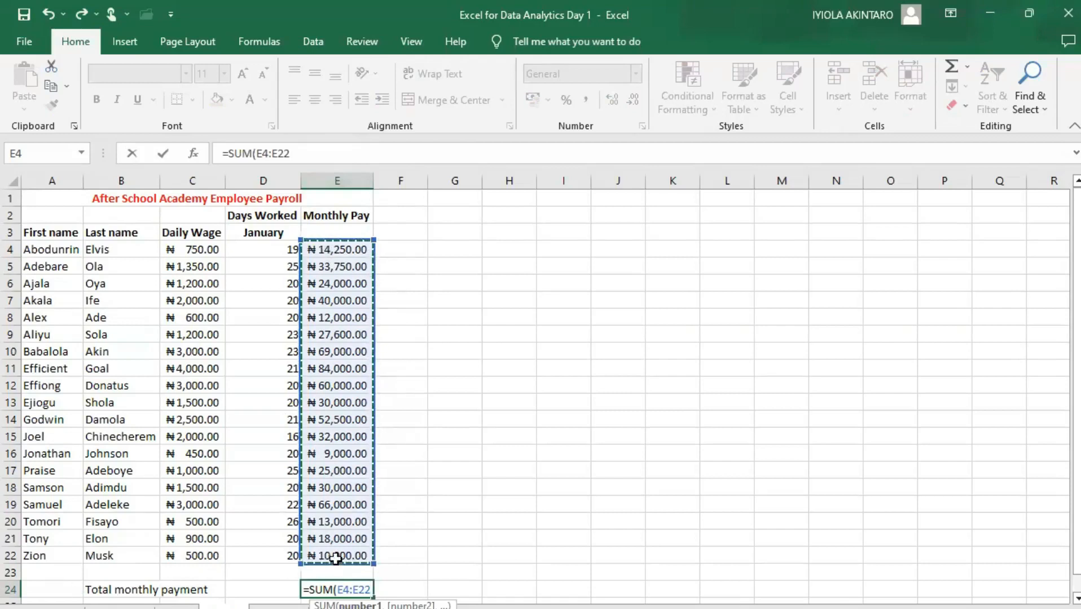
{"action": "type", "text": ")"}
{"action": "key", "text": "Return"}
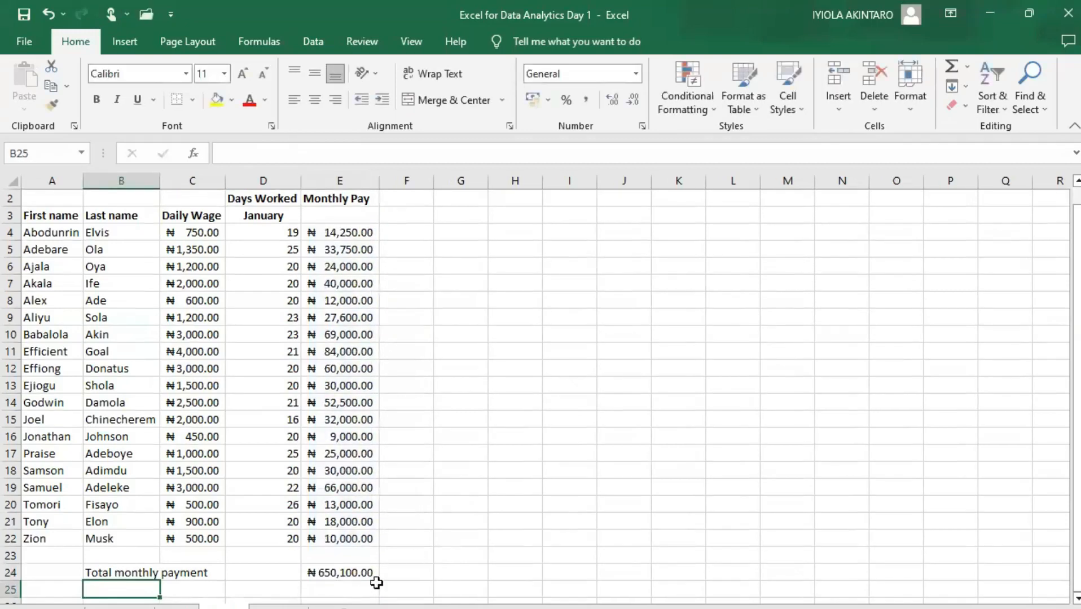
{"action": "scroll", "coordinate": [357, 571], "scroll_direction": "down", "scroll_amount": 1}
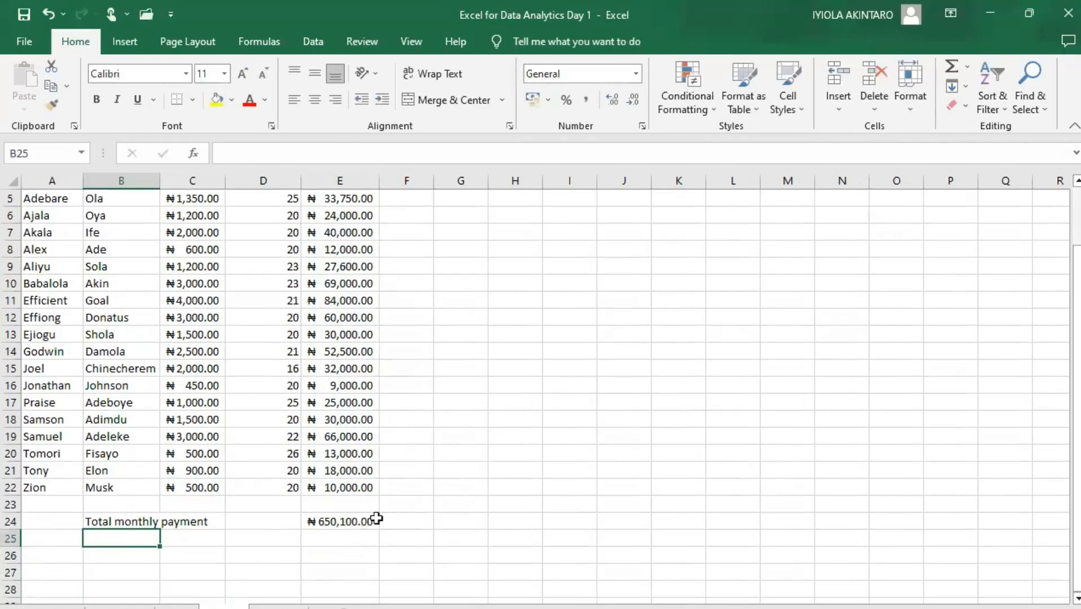
{"action": "left_click", "coordinate": [331, 527]}
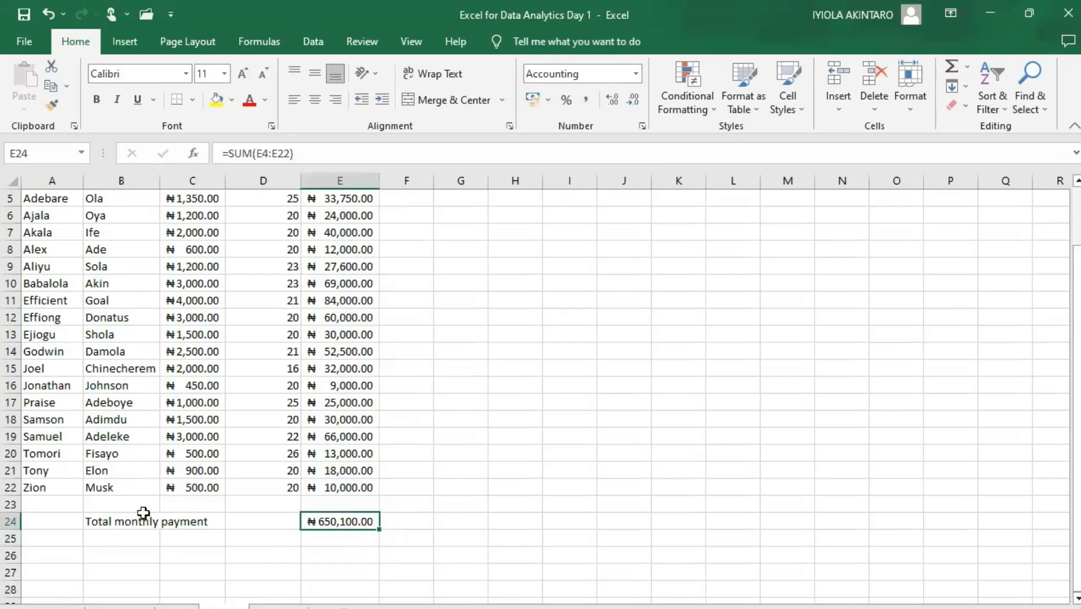
{"action": "scroll", "coordinate": [238, 524], "scroll_direction": "up", "scroll_amount": 1}
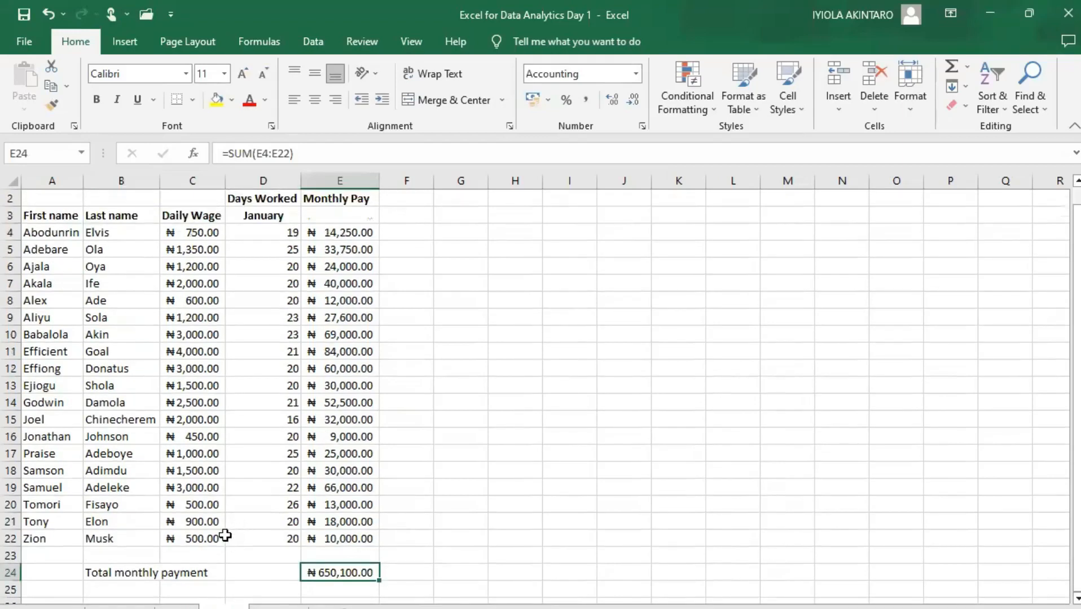
Step: Enter the label "Maximum" in cell C25, below the total monthly payment row
{"action": "scroll", "coordinate": [225, 535], "scroll_direction": "down", "scroll_amount": 1}
{"action": "left_click", "coordinate": [186, 540]}
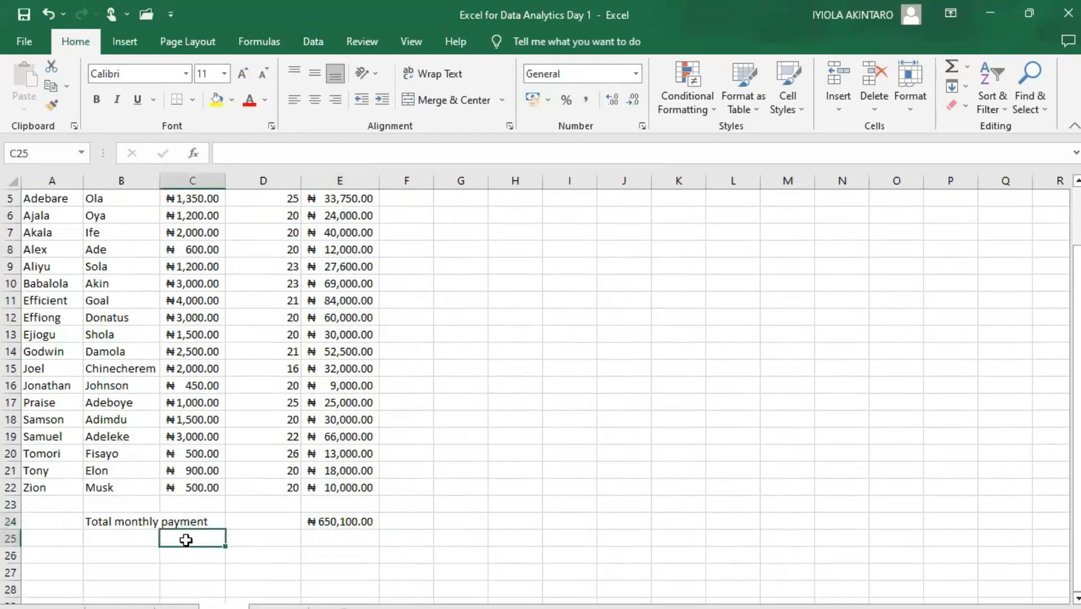
{"action": "type", "text": "Maximi"}
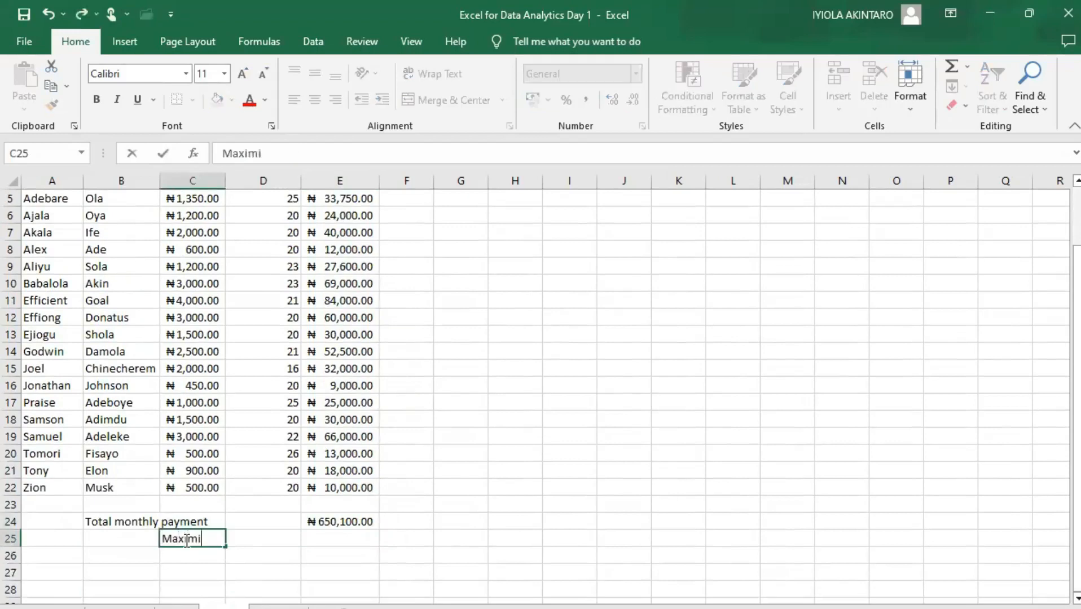
{"action": "type", "text": "um"}
{"action": "key", "text": "Tab"}
{"action": "key", "text": "Tab"}
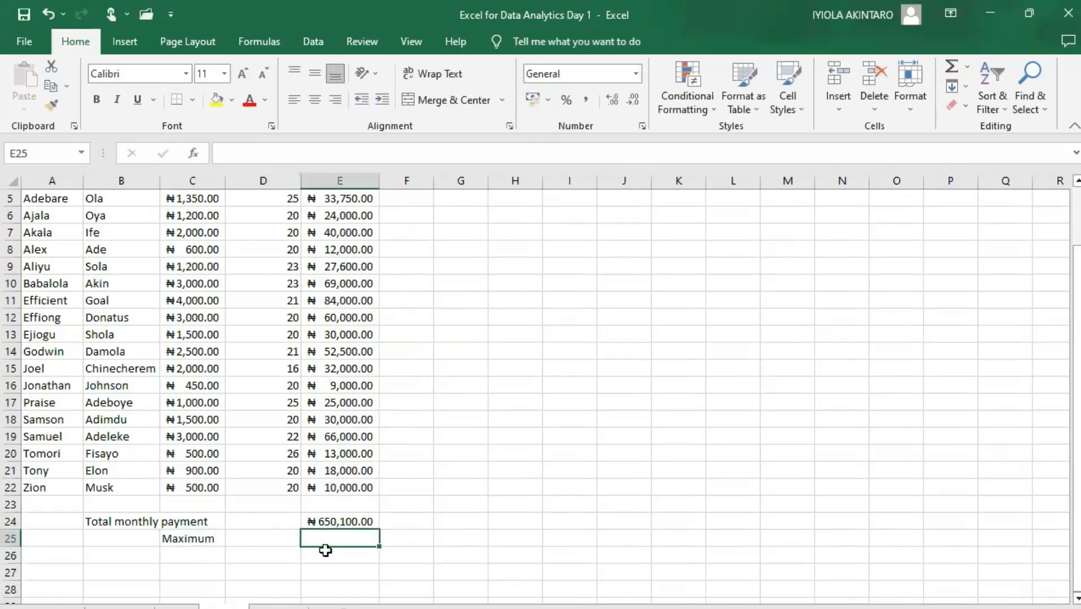
Step: Calculate the highest monthly pay in cell E25 with the formula =MAX(E5:E22)
{"action": "type", "text": "="}
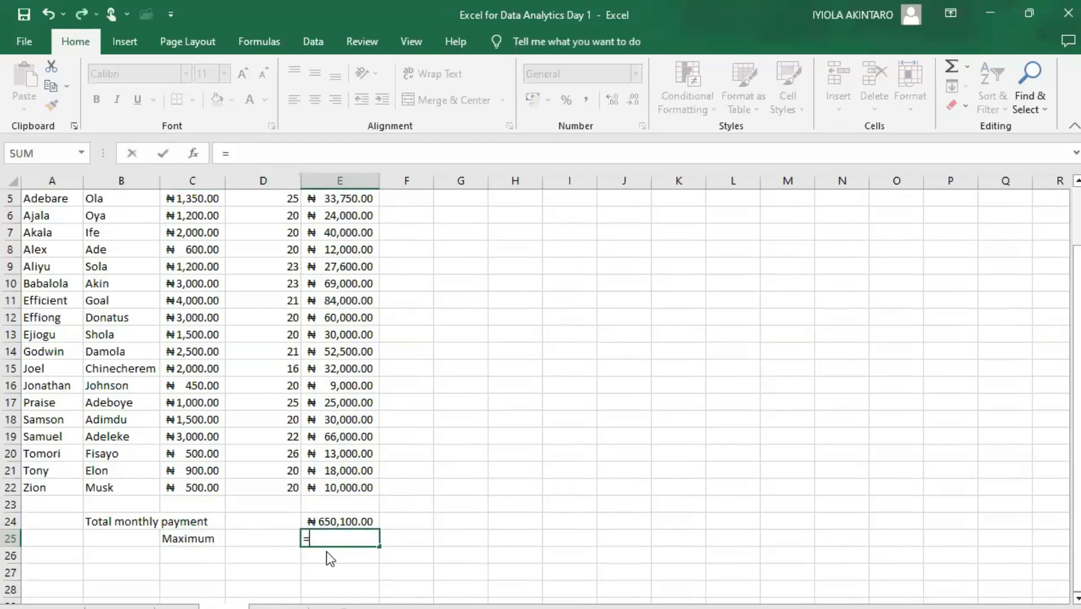
{"action": "type", "text": "MAX("}
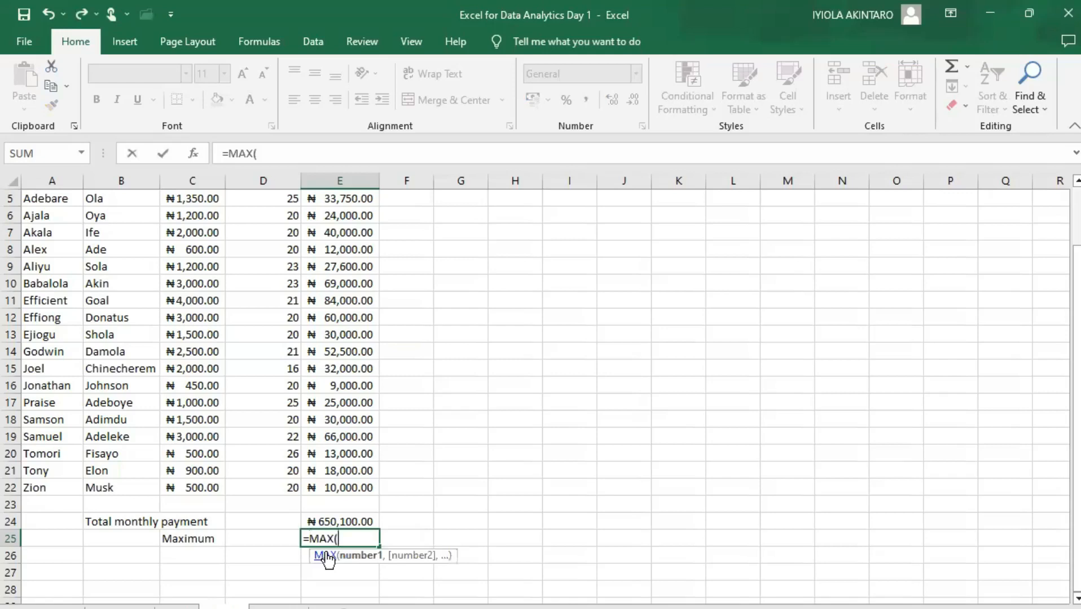
{"action": "type", "text": "e"}
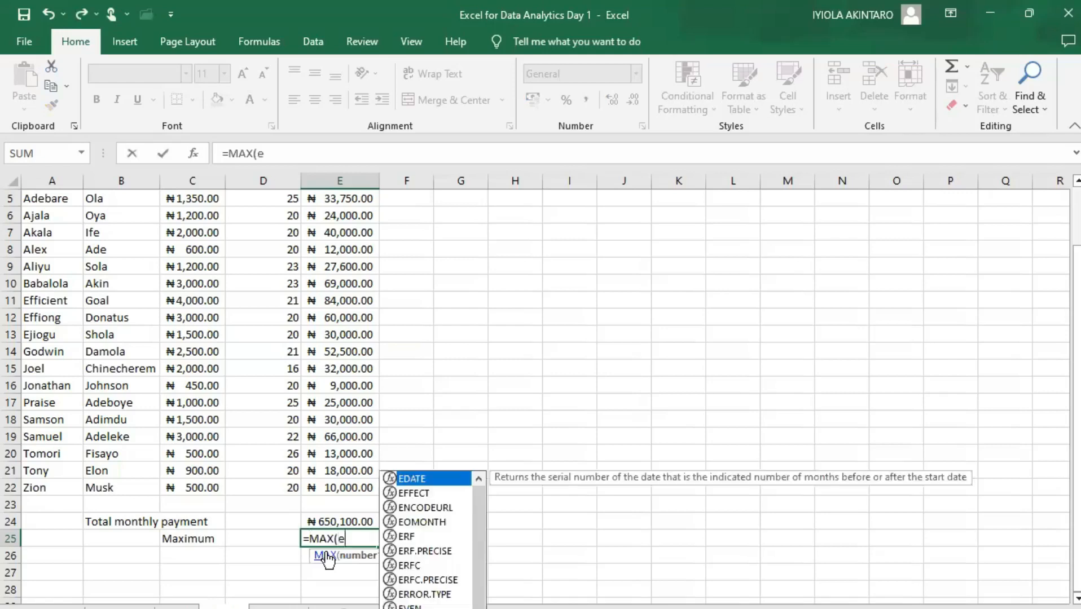
{"action": "type", "text": "5"}
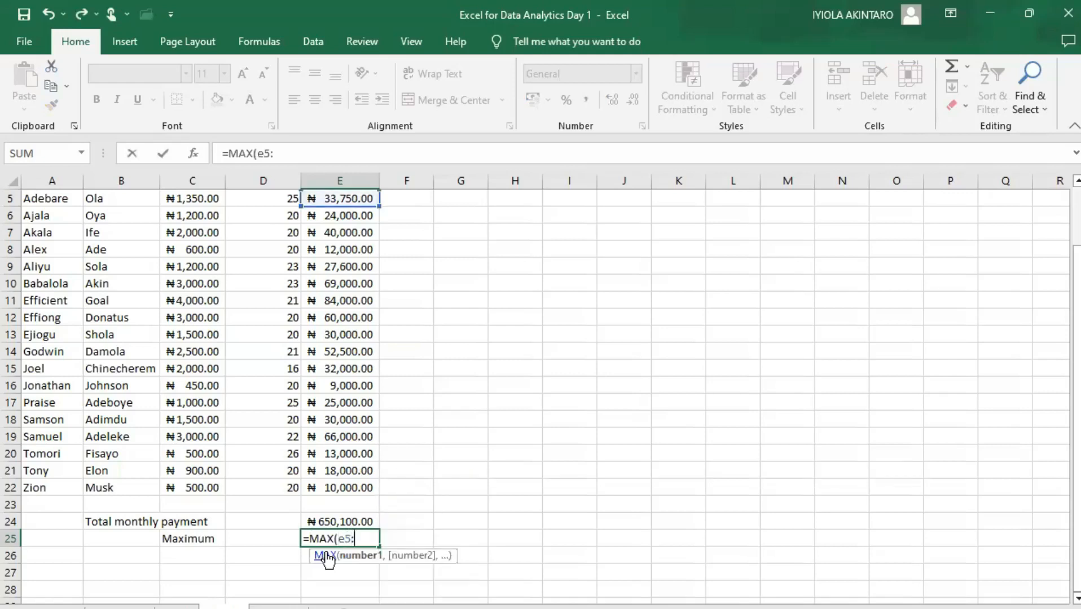
{"action": "type", "text": ":e22"}
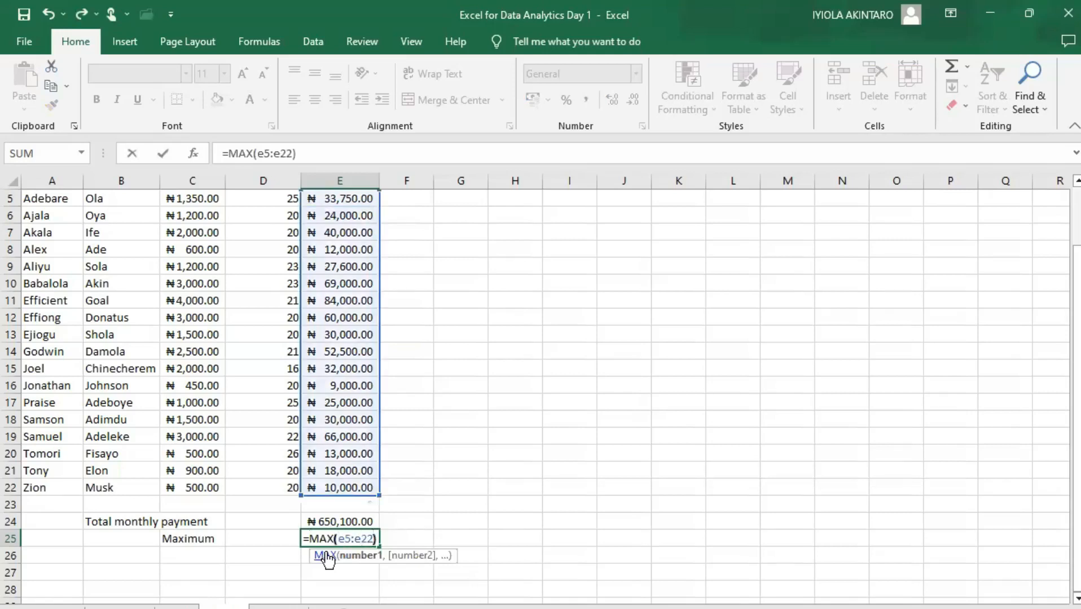
{"action": "type", "text": ")"}
{"action": "key", "text": "Return"}
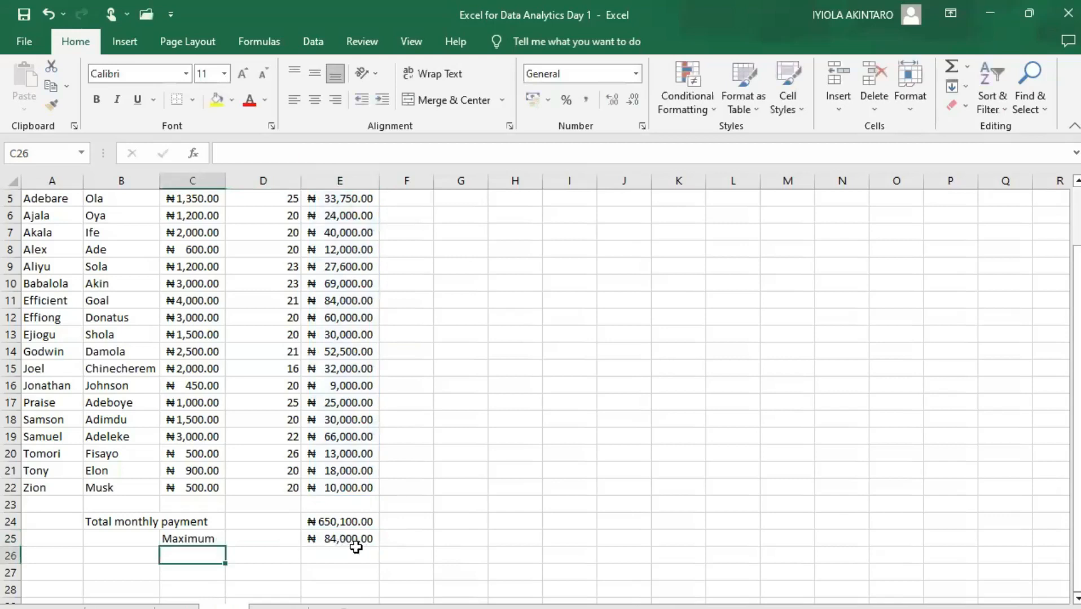
Step: Trace the maximum pay back to its employee in the Monthly Pay column and select row 11
{"action": "scroll", "coordinate": [356, 547], "scroll_direction": "up", "scroll_amount": 1}
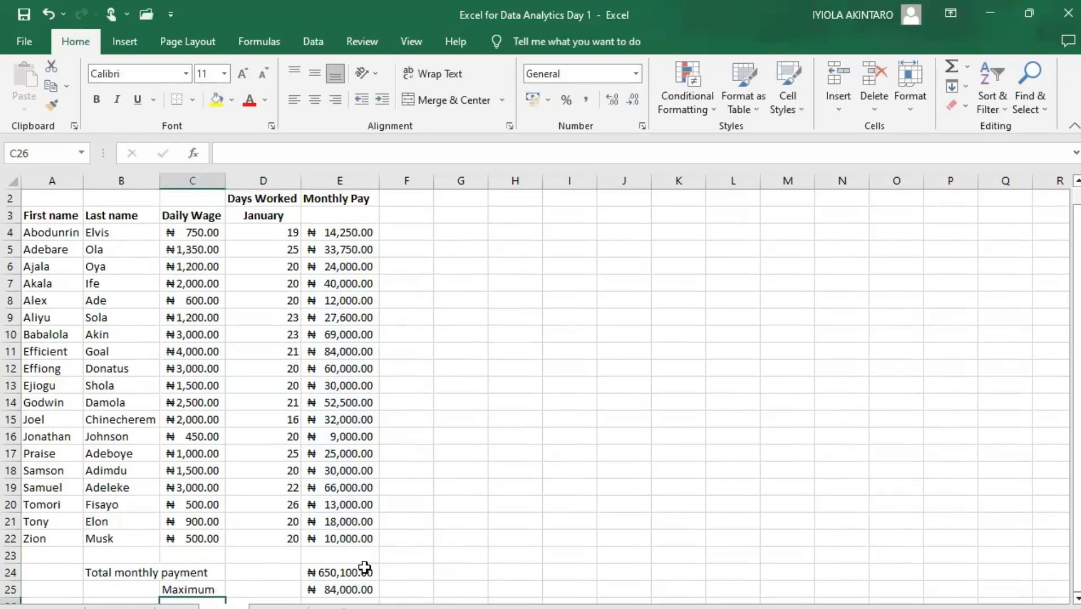
{"action": "scroll", "coordinate": [364, 568], "scroll_direction": "down", "scroll_amount": 1}
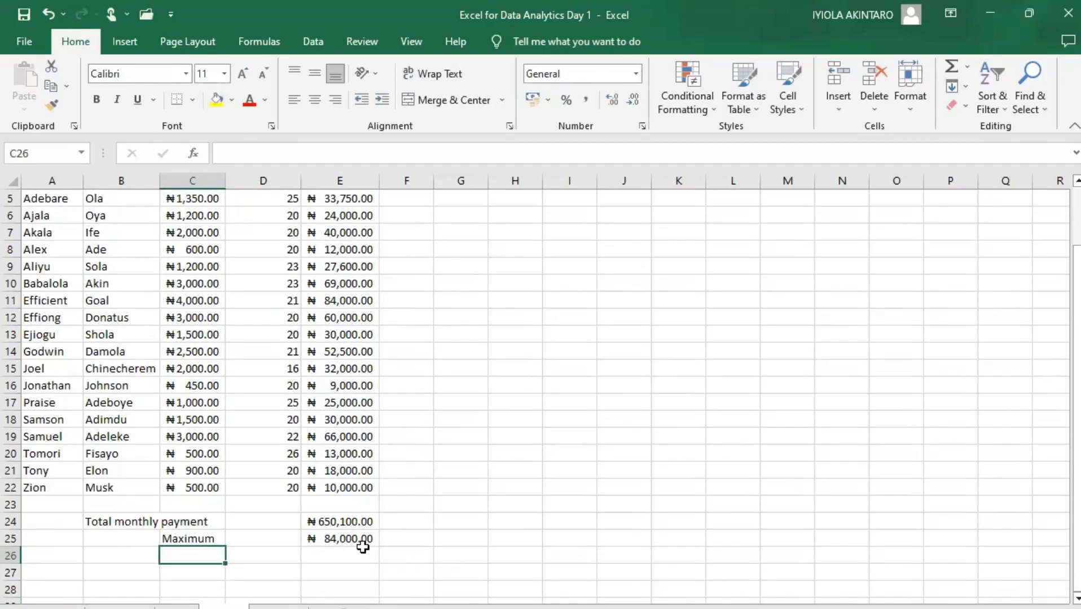
{"action": "scroll", "coordinate": [363, 548], "scroll_direction": "up", "scroll_amount": 1}
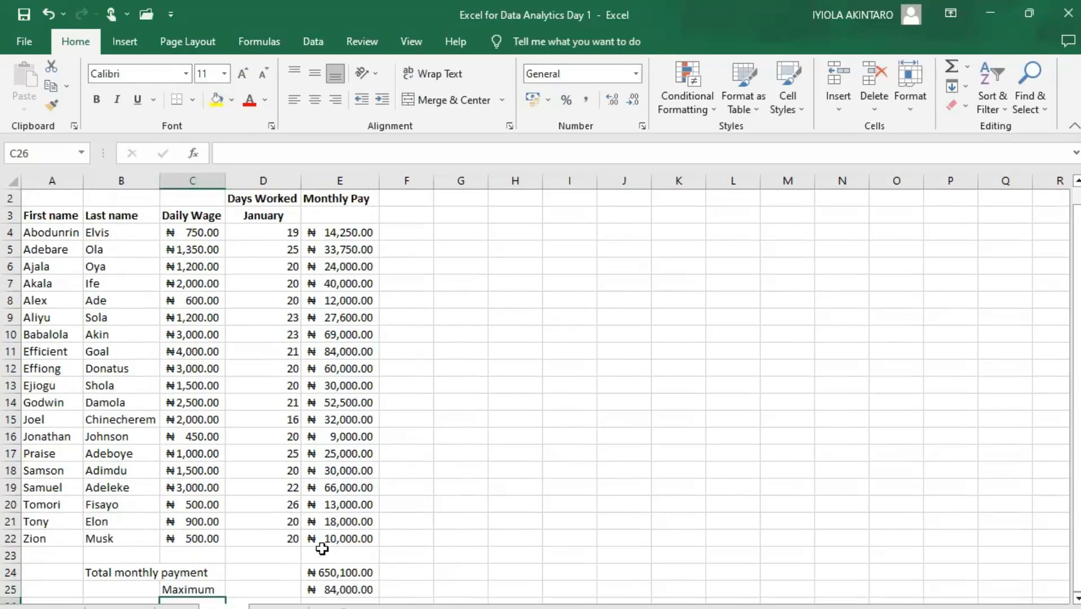
{"action": "left_click", "coordinate": [345, 353]}
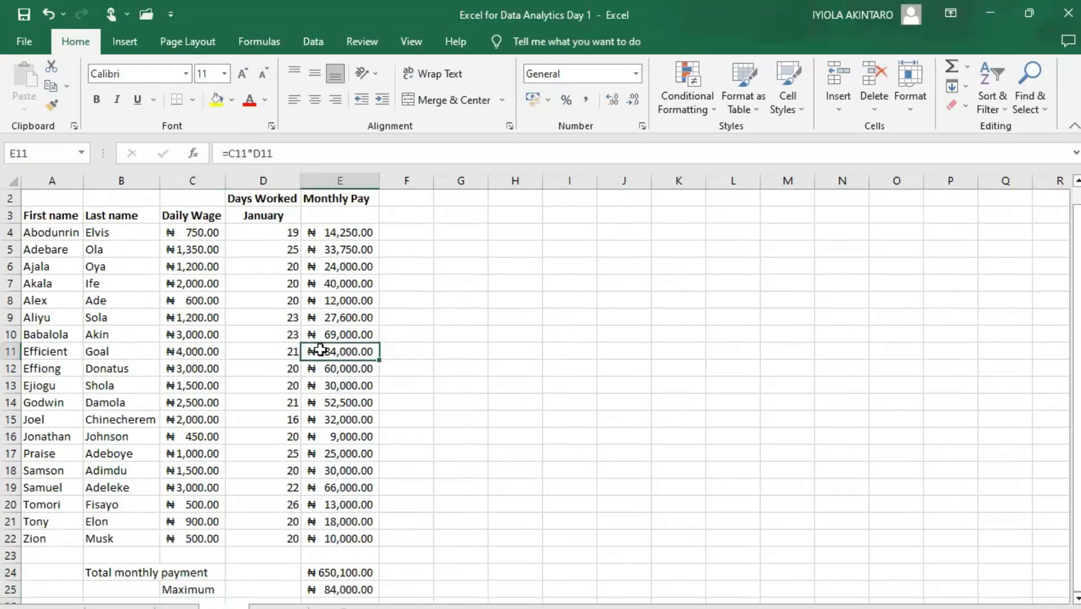
{"action": "left_click", "coordinate": [11, 350]}
{"action": "scroll", "coordinate": [361, 581], "scroll_direction": "down", "scroll_amount": 1}
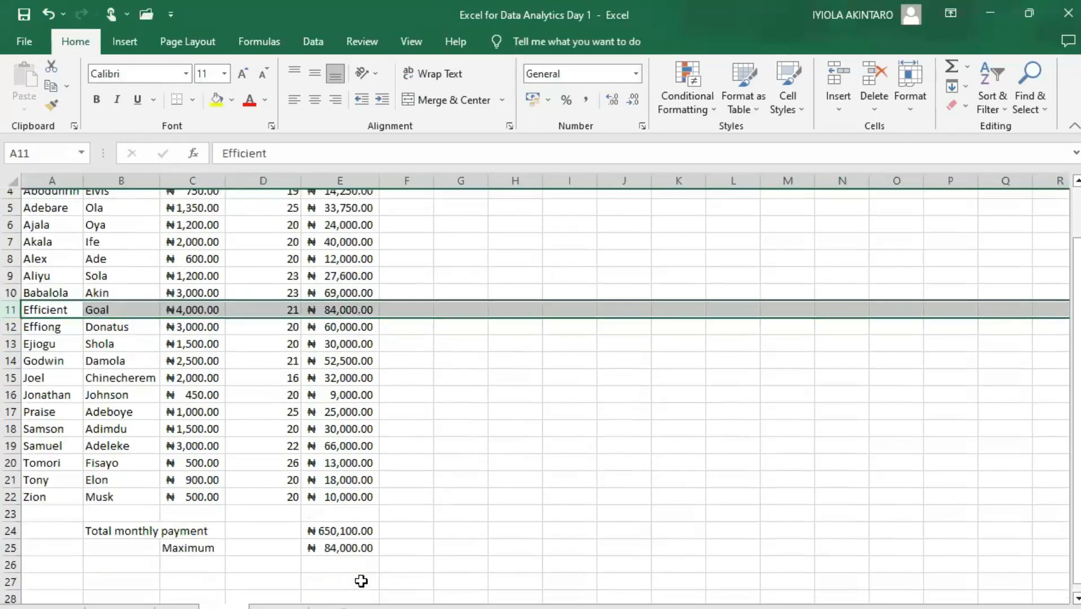
Step: Enter the label "Minimum" in cell C26, below the Maximum label
{"action": "left_click", "coordinate": [344, 555]}
{"action": "left_click", "coordinate": [196, 555]}
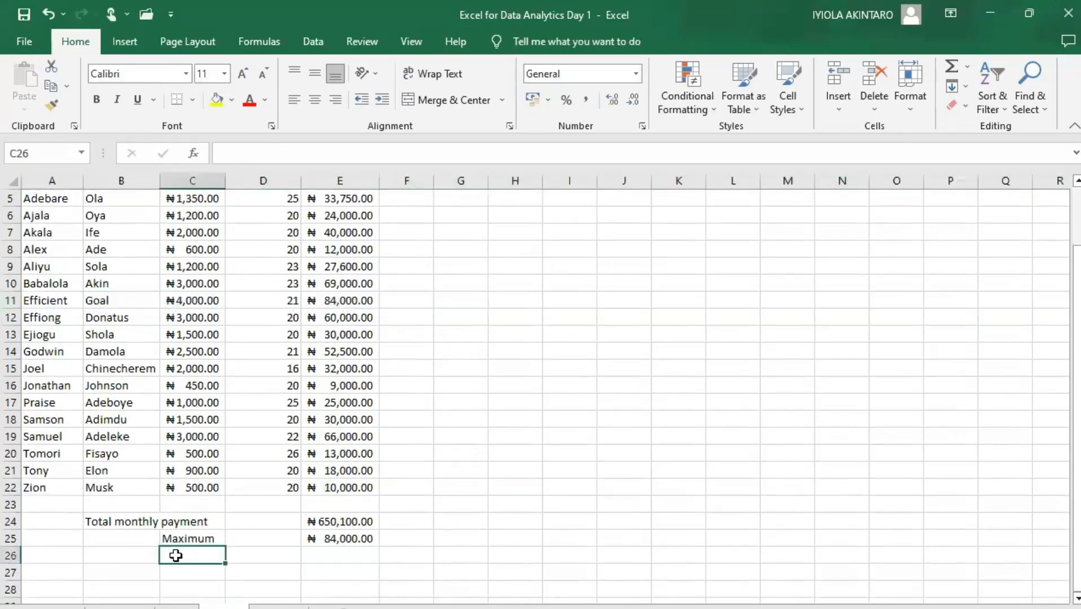
{"action": "type", "text": "Minimum"}
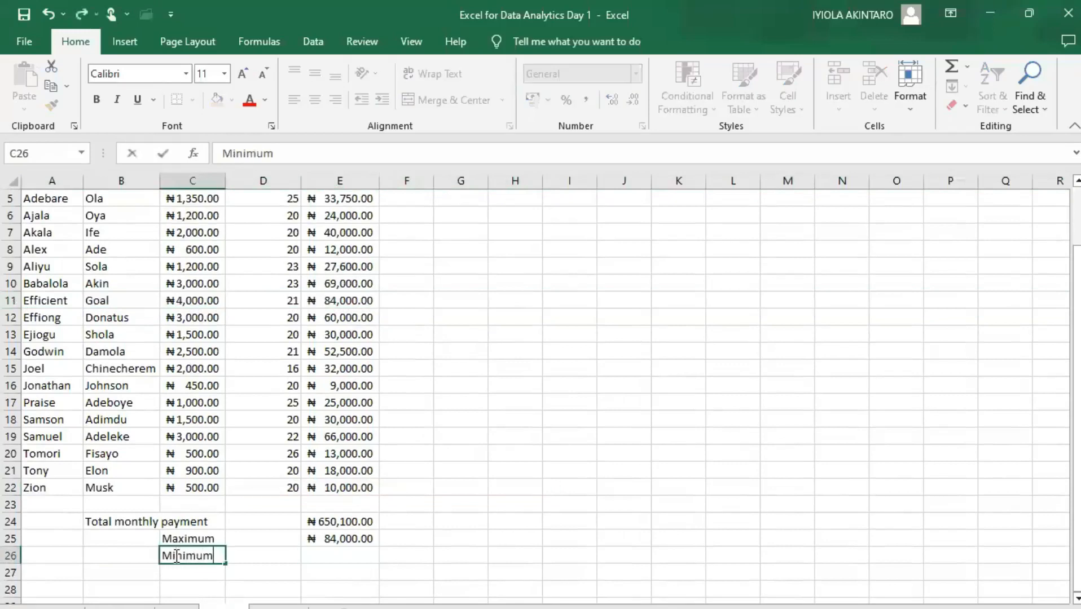
{"action": "key", "text": "Tab"}
{"action": "key", "text": "Tab"}
{"action": "key", "text": "Tab"}
{"action": "key", "text": "BackSpace"}
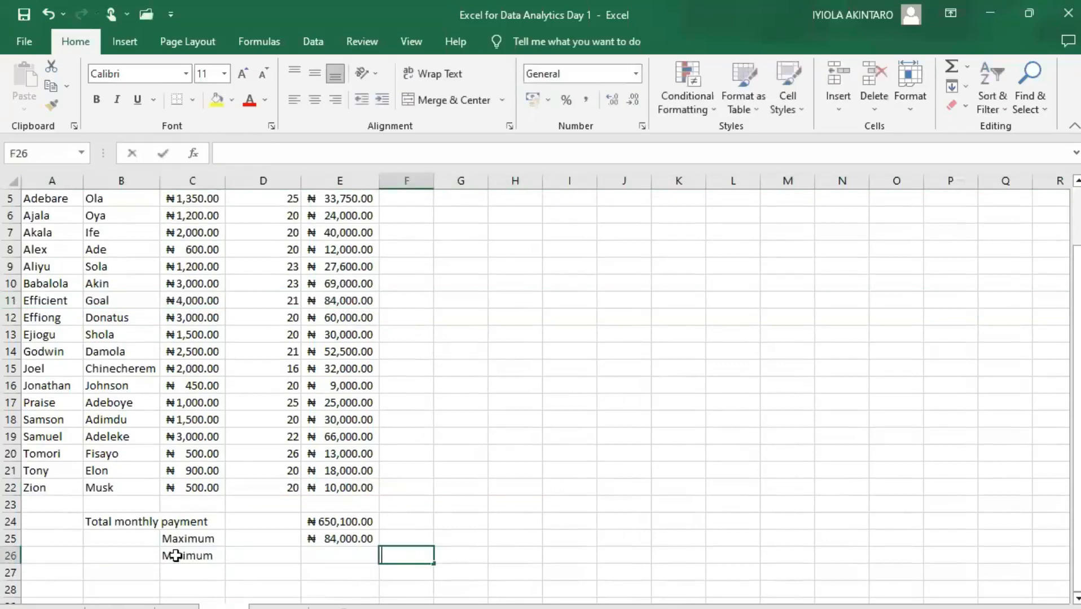
Step: Calculate the lowest monthly pay in cell E26 with the formula =MIN(E5:E22)
{"action": "left_click", "coordinate": [330, 553]}
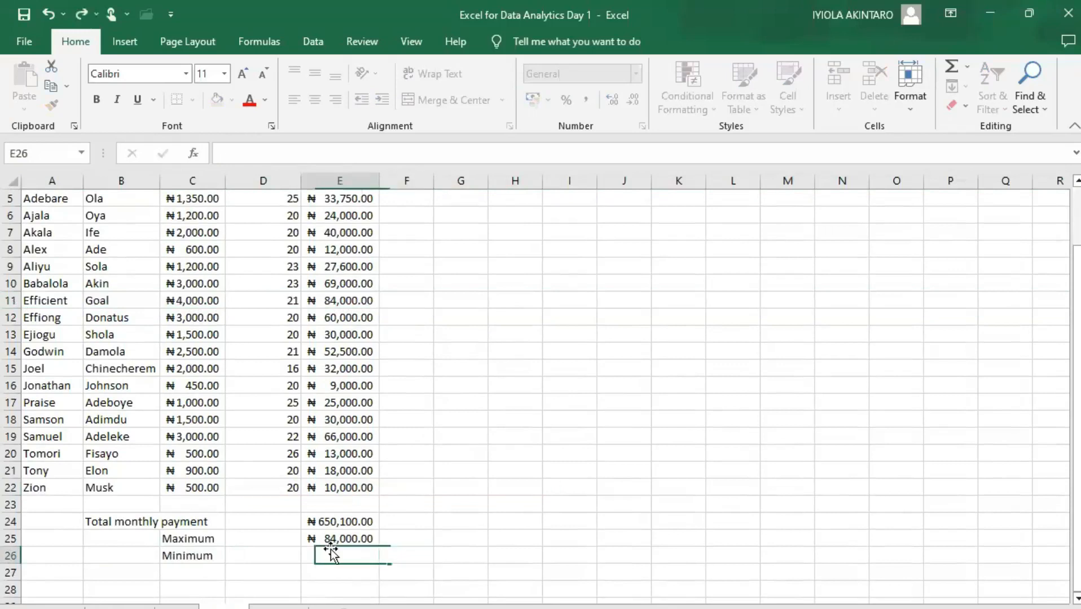
{"action": "type", "text": "=min"}
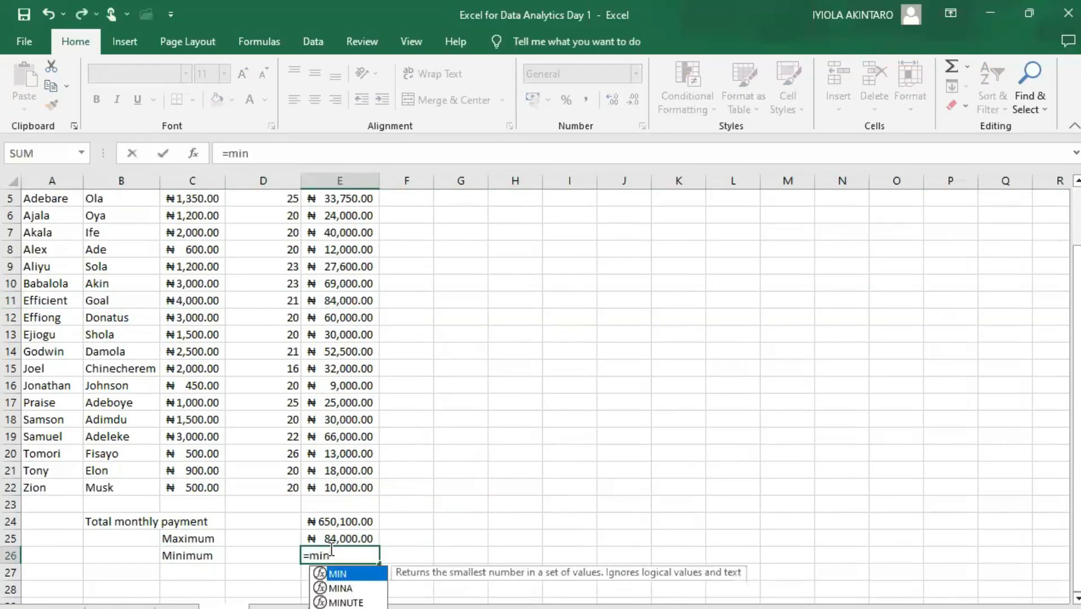
{"action": "type", "text": "("}
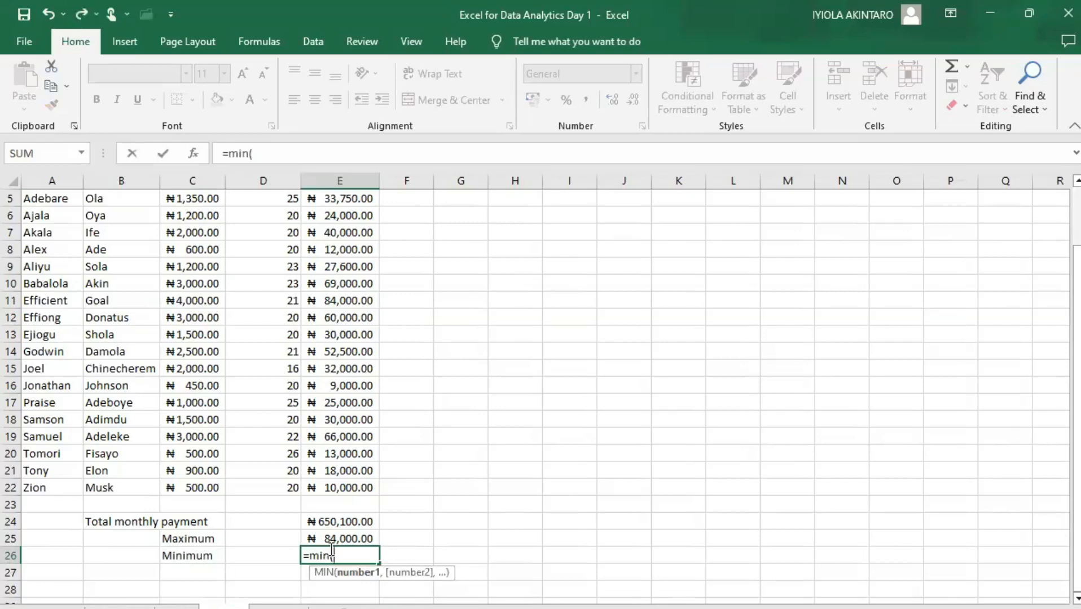
{"action": "type", "text": "e5"}
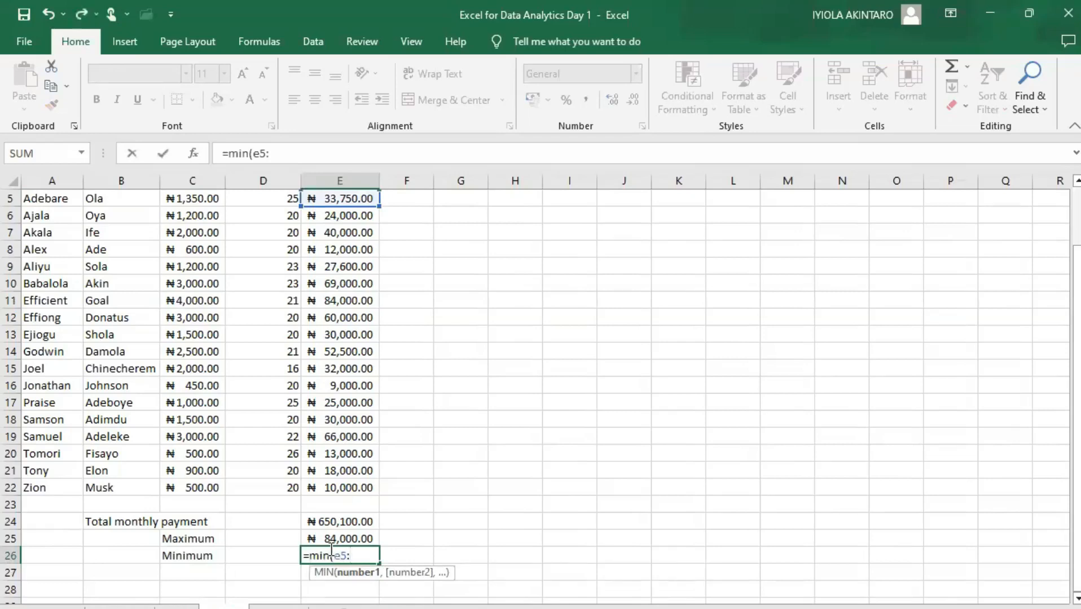
{"action": "type", "text": ":e22"}
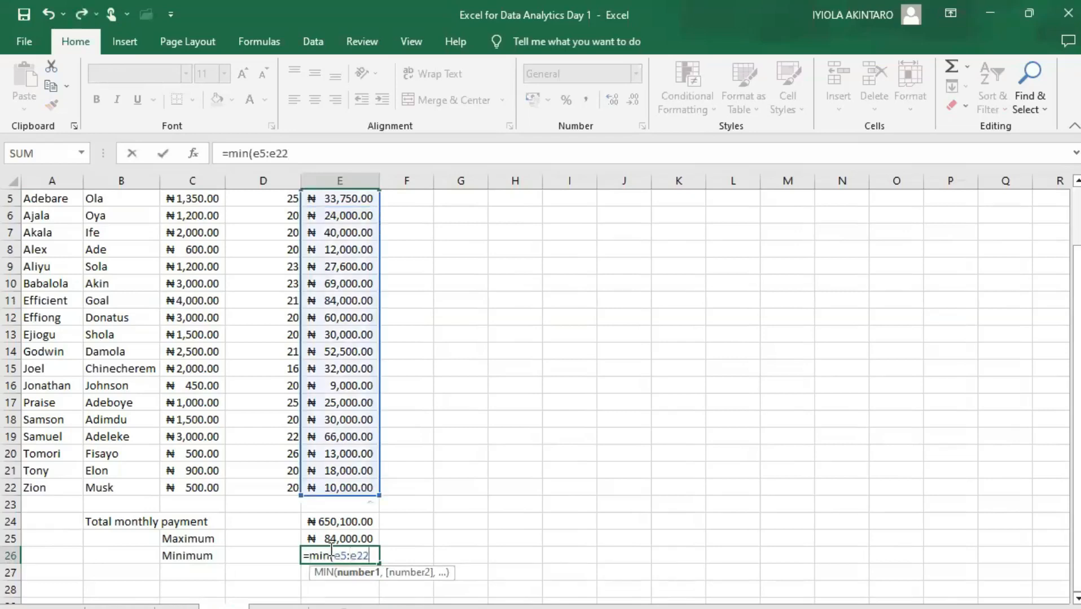
{"action": "key", "text": "Return"}
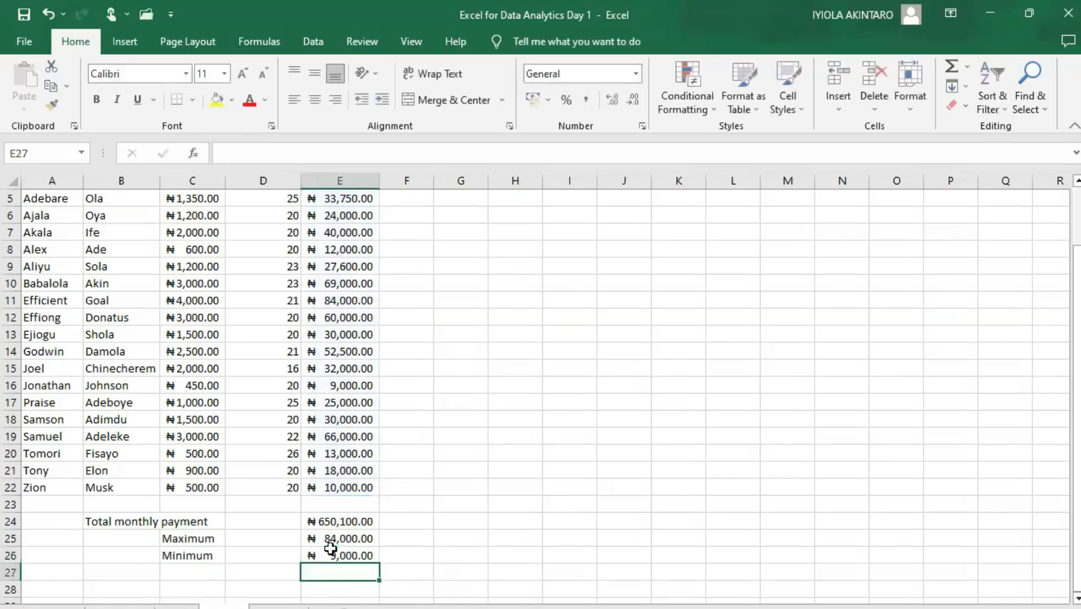
{"action": "left_click", "coordinate": [341, 555]}
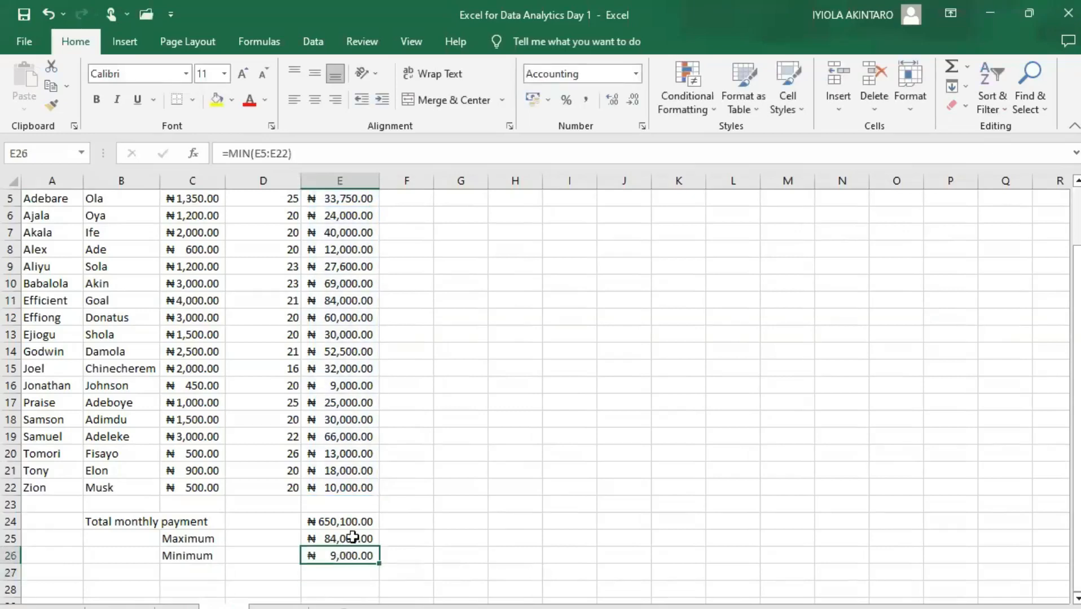
{"action": "left_click", "coordinate": [198, 571]}
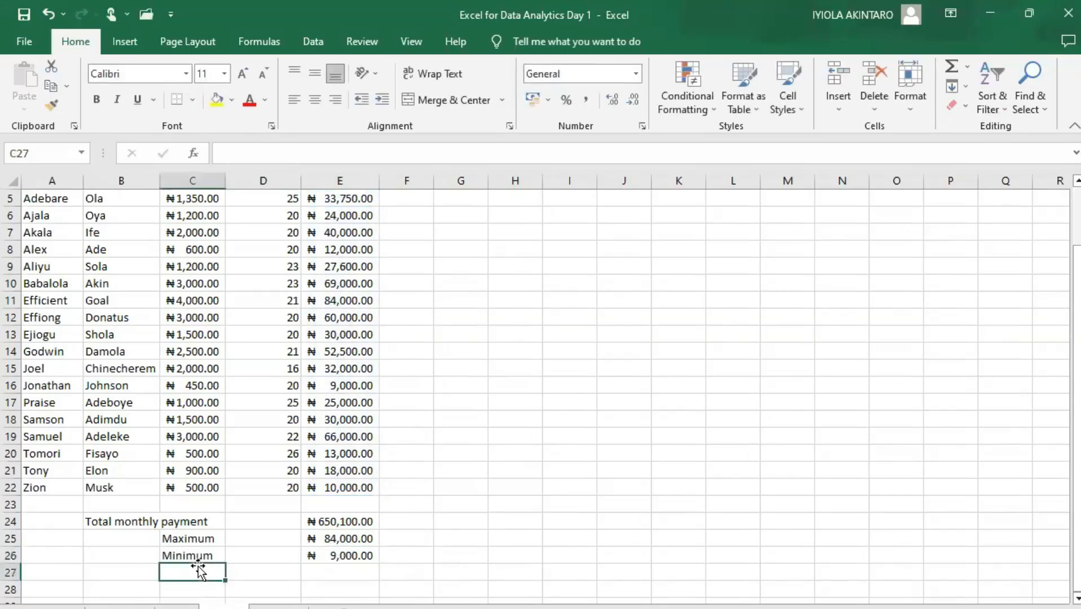
Step: Enter the label "Average" in cell C27, below the Minimum label
{"action": "type", "text": "Avera"}
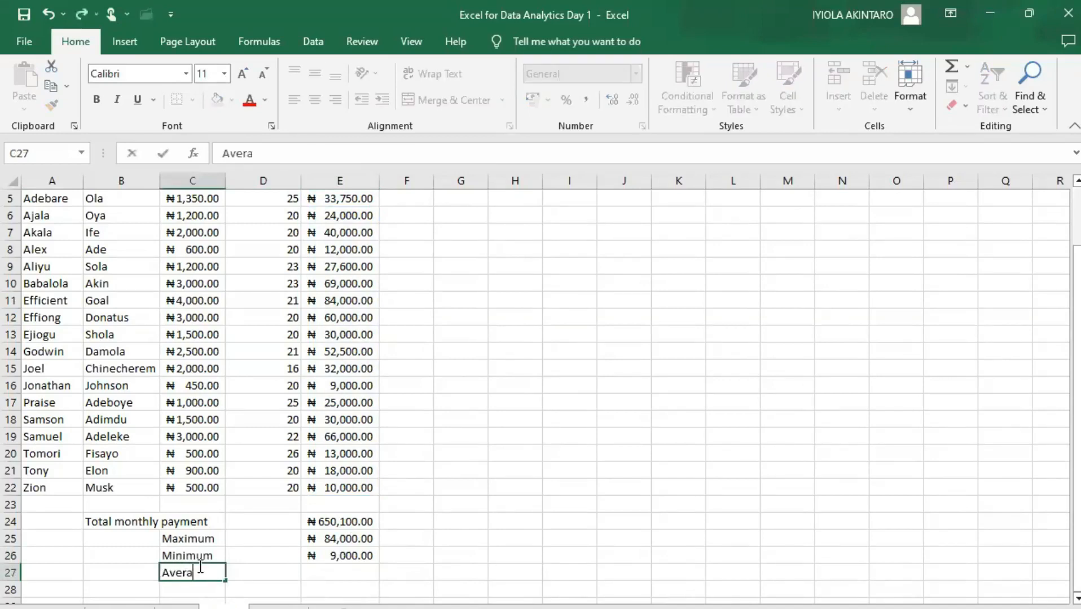
{"action": "type", "text": "ger"}
{"action": "key", "text": "Tab"}
{"action": "key", "text": "Tab"}
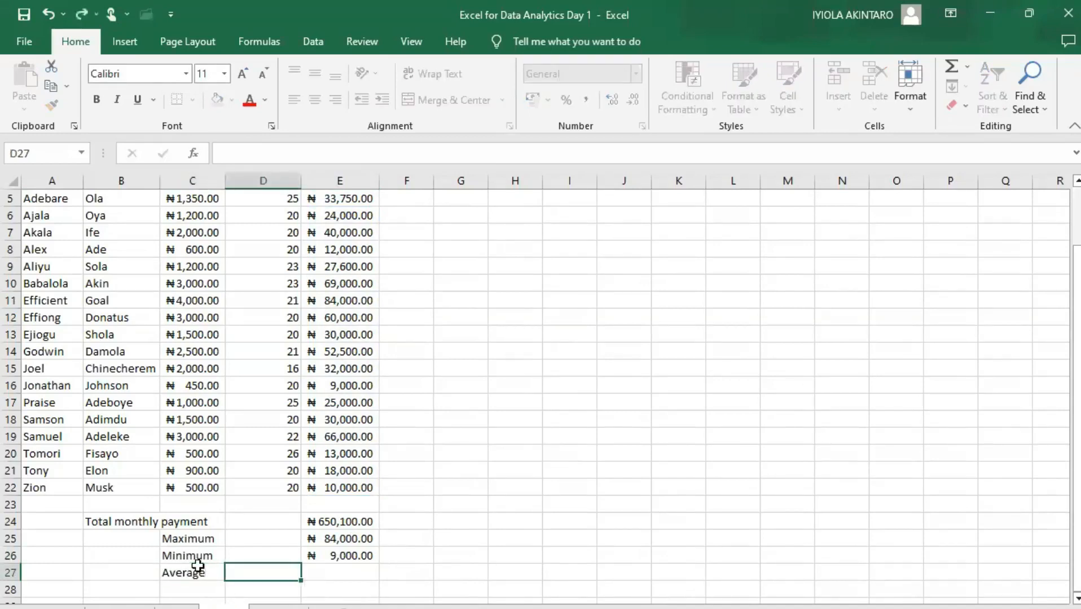
Step: Calculate the average monthly pay in cell E27 with the formula =AVERAGE(E5:E22)
{"action": "type", "text": "="}
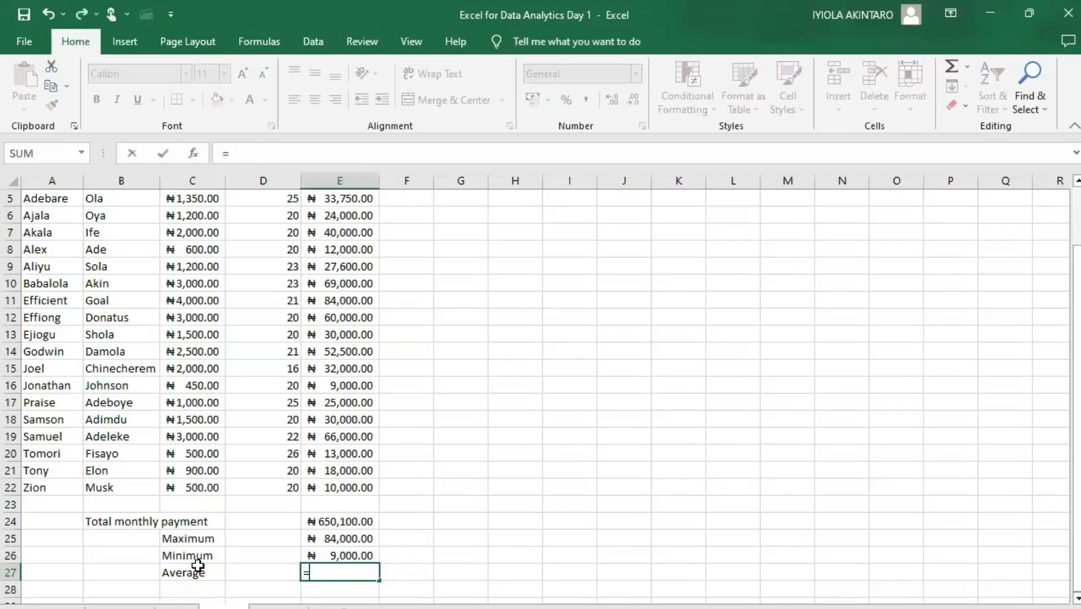
{"action": "type", "text": "aver"}
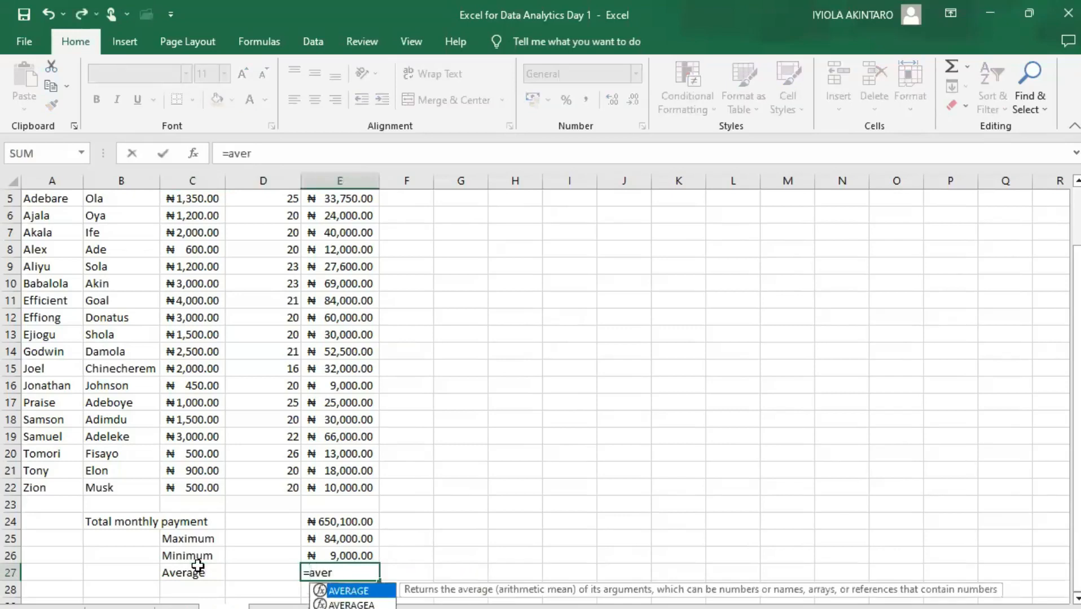
{"action": "key", "text": "Tab"}
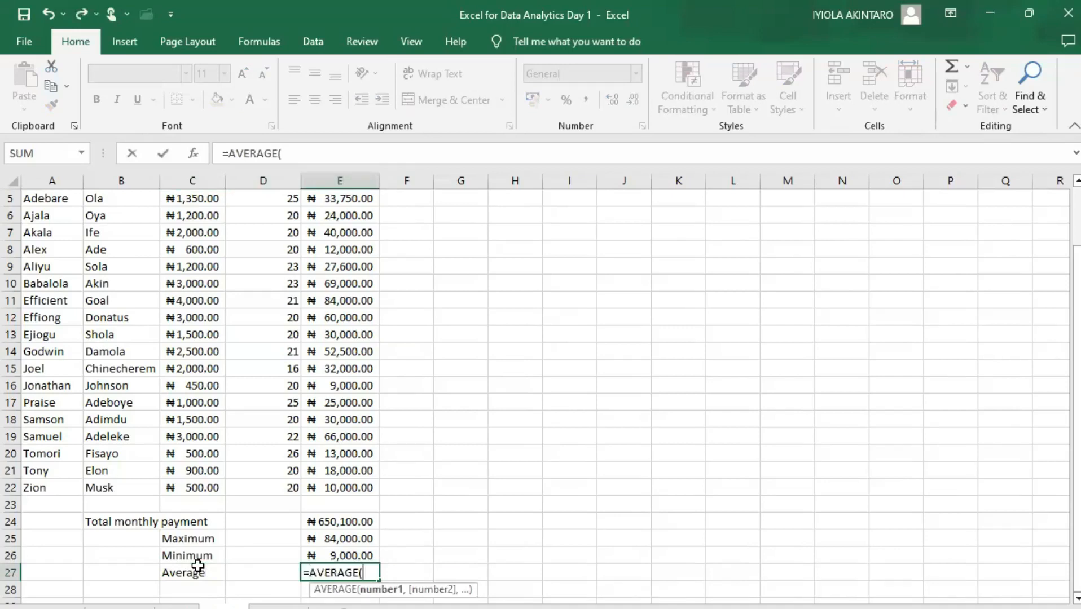
{"action": "type", "text": "e"}
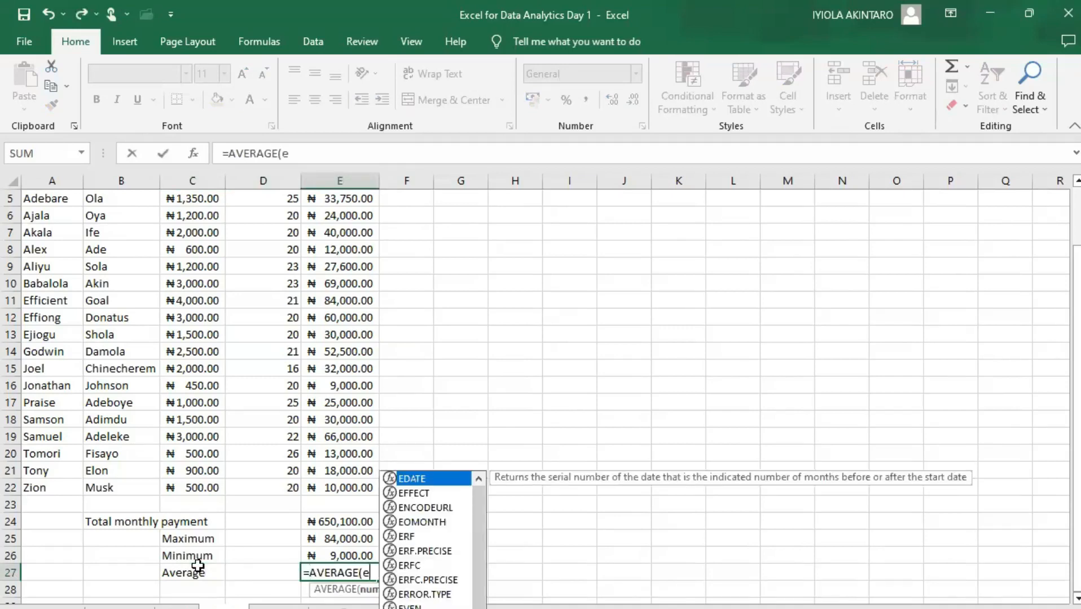
{"action": "type", "text": "5"}
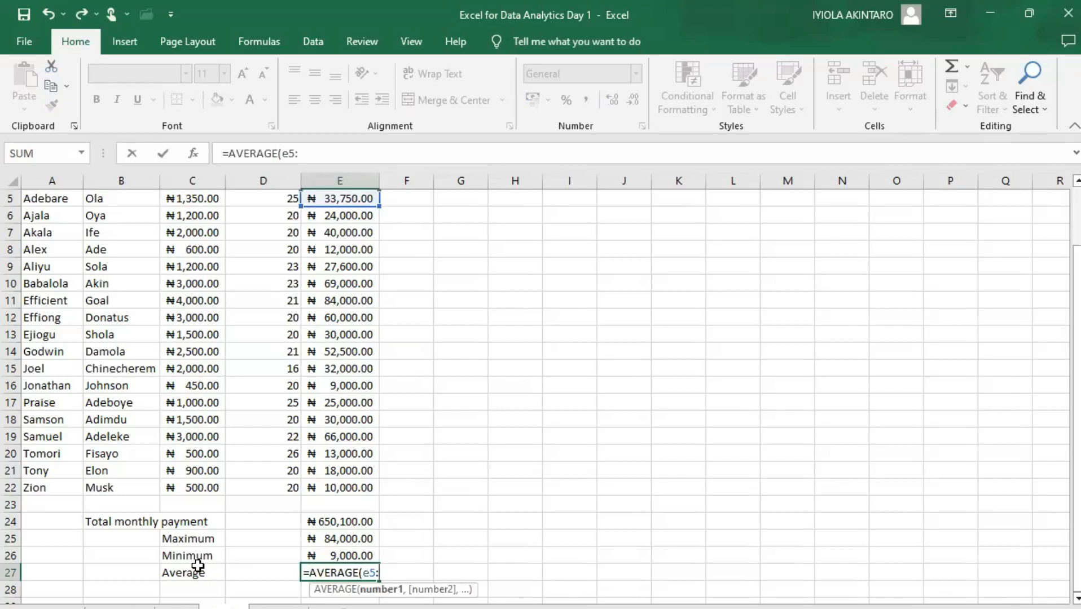
{"action": "type", "text": ":e22"}
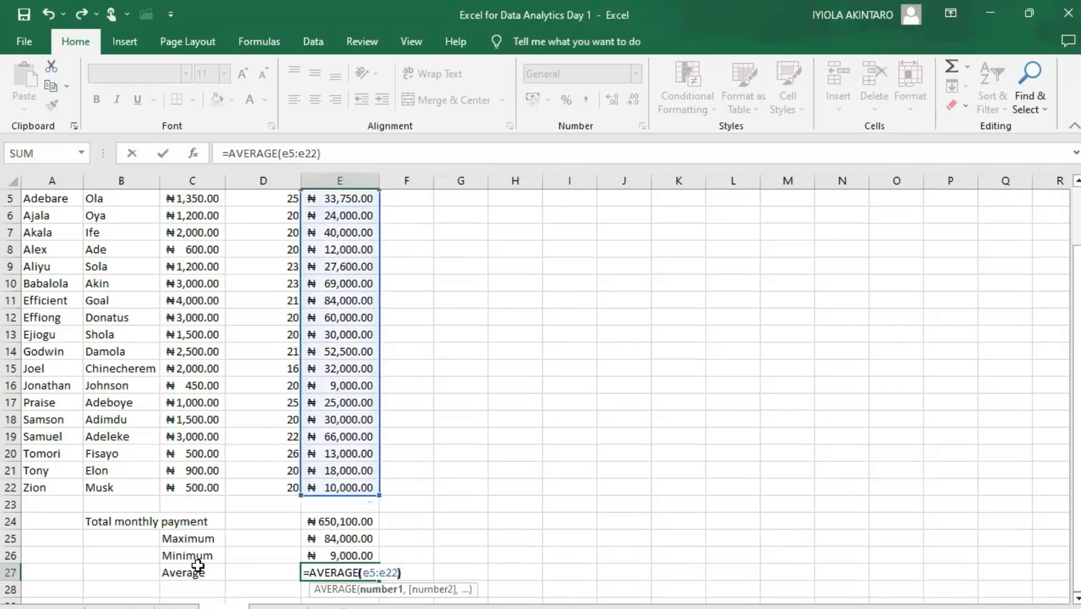
{"action": "key", "text": "Return"}
{"action": "key", "text": "Left"}
{"action": "key", "text": "Left"}
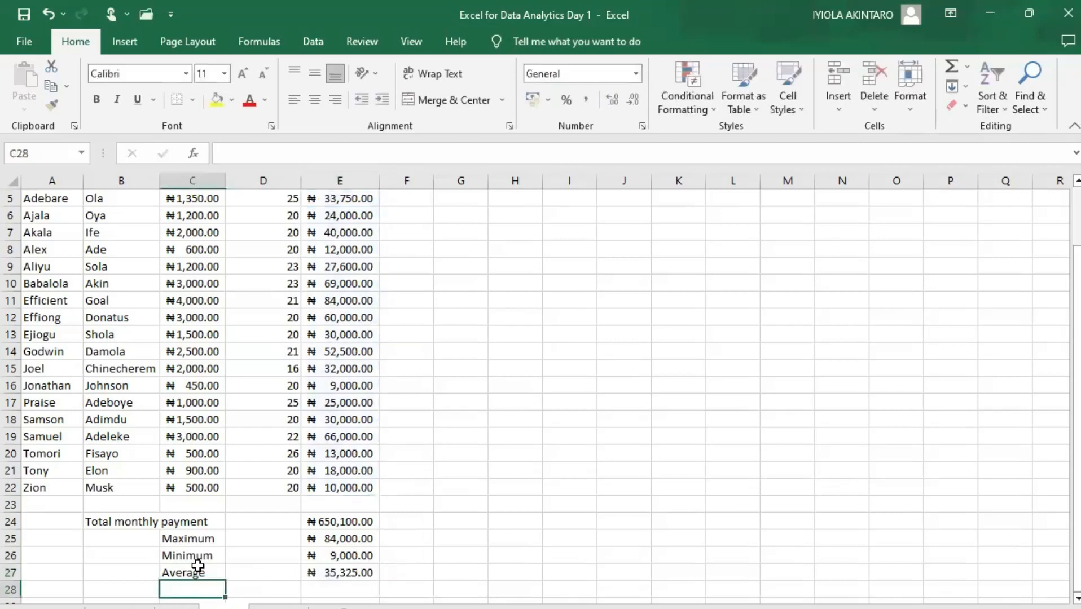
{"action": "left_click", "coordinate": [338, 574]}
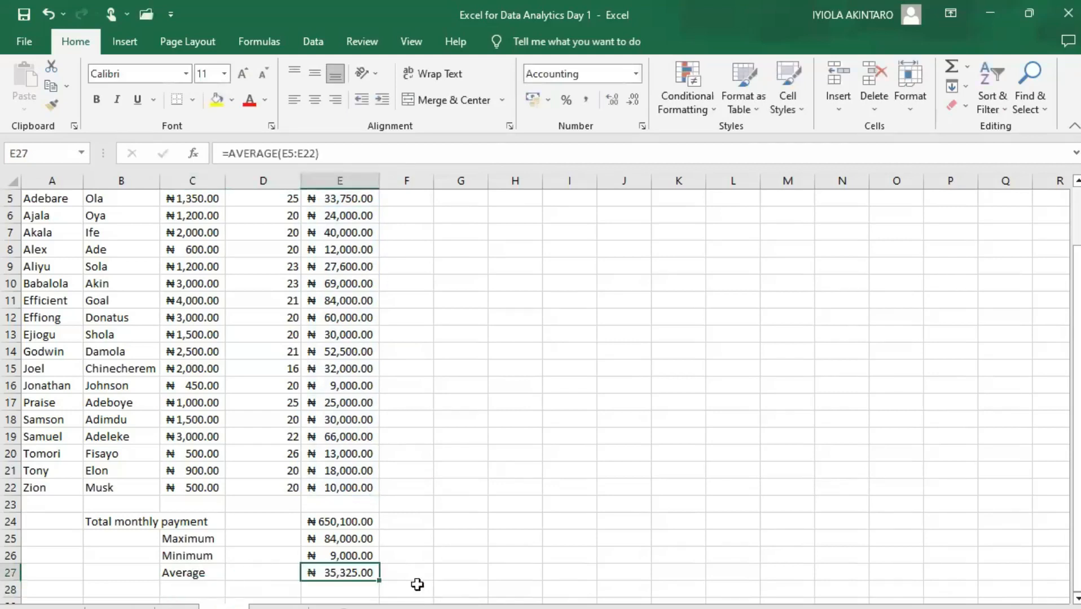
Step: Compare the average monthly pay in E27 with the maximum in E25 and the minimum in E26
{"action": "scroll", "coordinate": [363, 561], "scroll_direction": "down", "scroll_amount": 1}
{"action": "scroll", "coordinate": [362, 560], "scroll_direction": "up", "scroll_amount": 1}
{"action": "scroll", "coordinate": [362, 561], "scroll_direction": "down", "scroll_amount": 1}
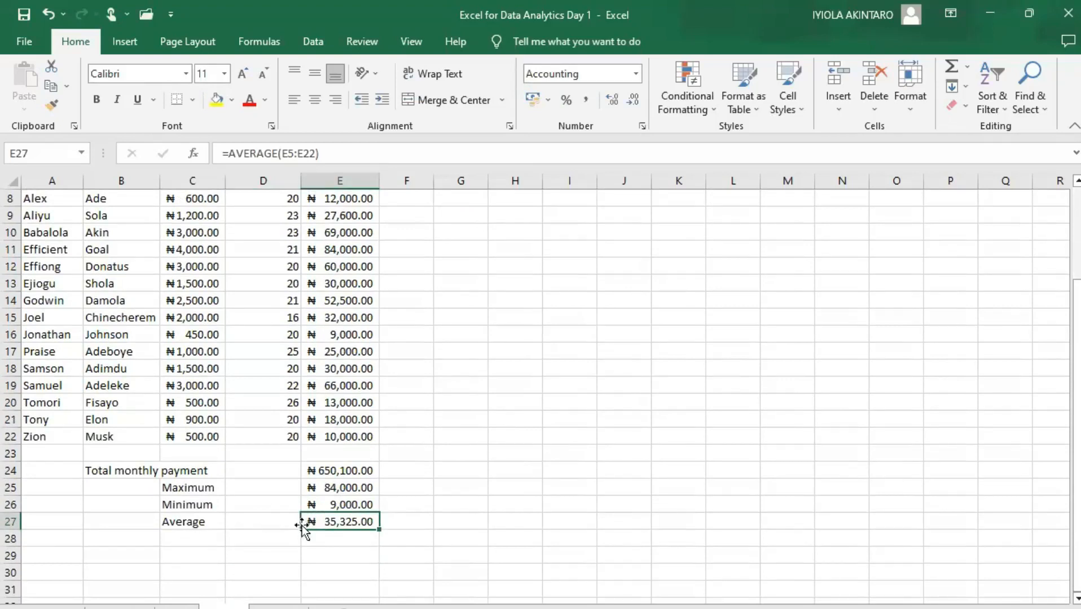
{"action": "left_click", "coordinate": [336, 489]}
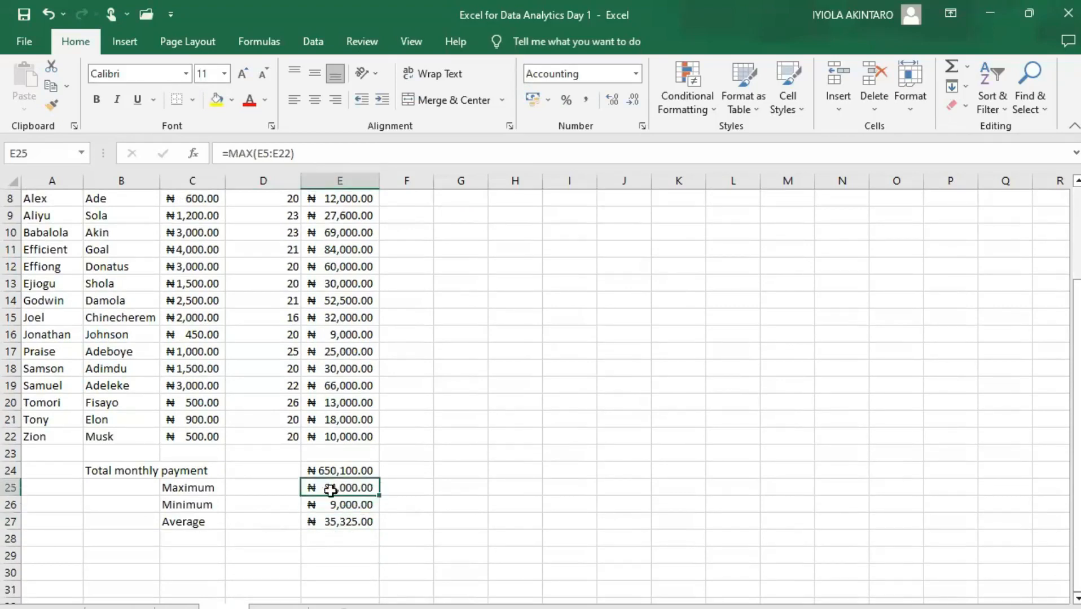
{"action": "left_click", "coordinate": [342, 524]}
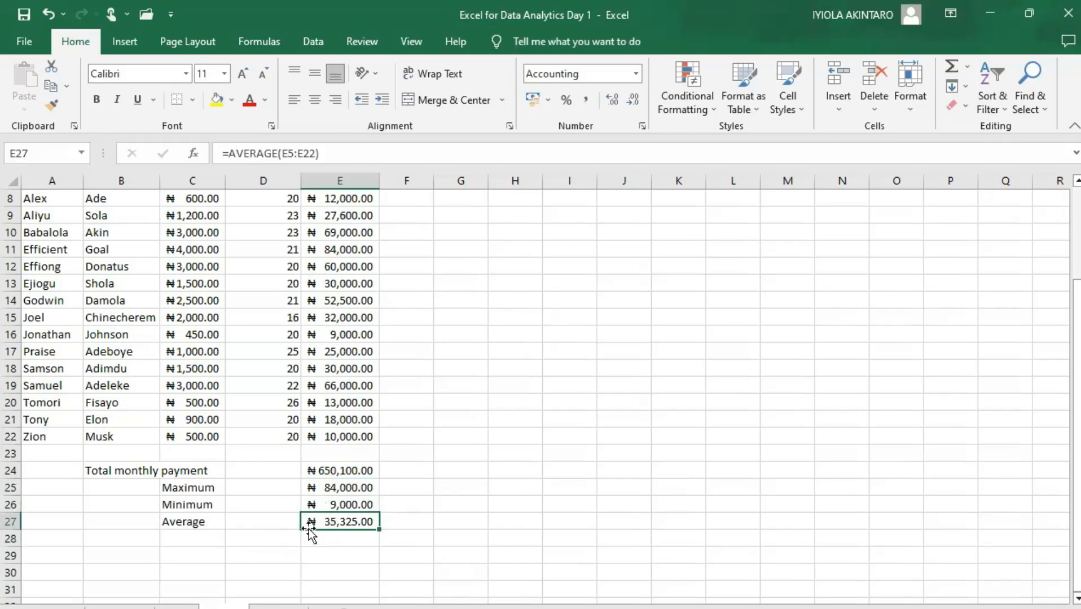
{"action": "left_click", "coordinate": [354, 503]}
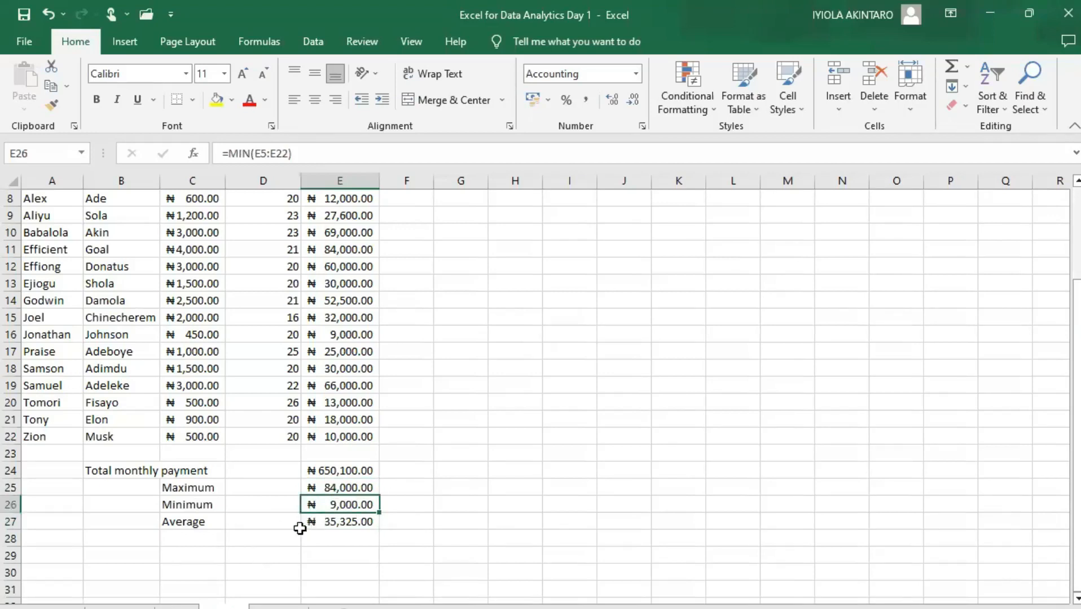
{"action": "left_click", "coordinate": [356, 523]}
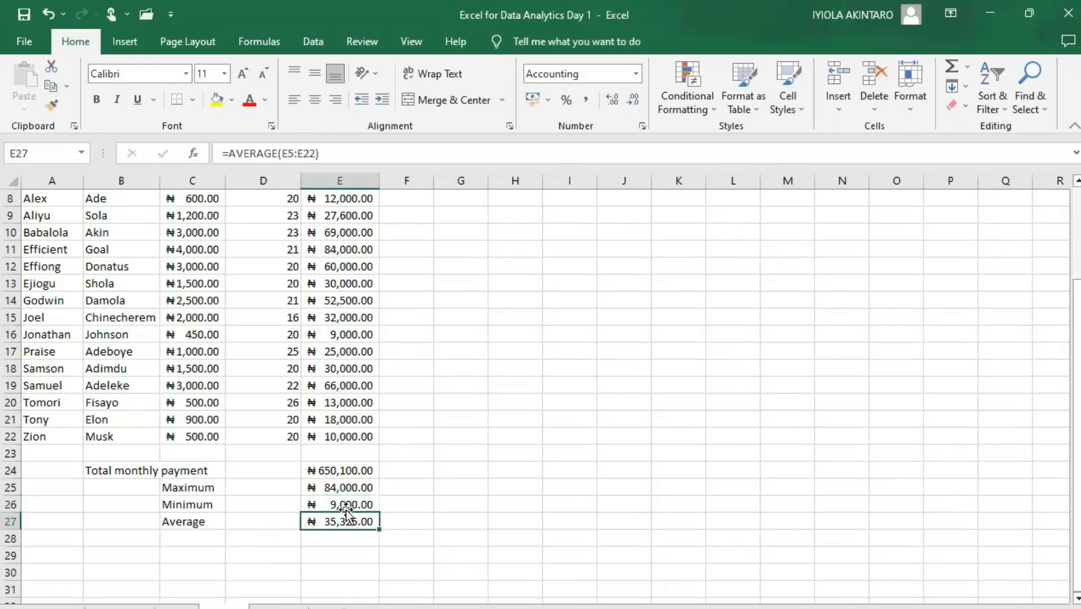
{"action": "left_click", "coordinate": [345, 505]}
{"action": "left_click", "coordinate": [346, 521]}
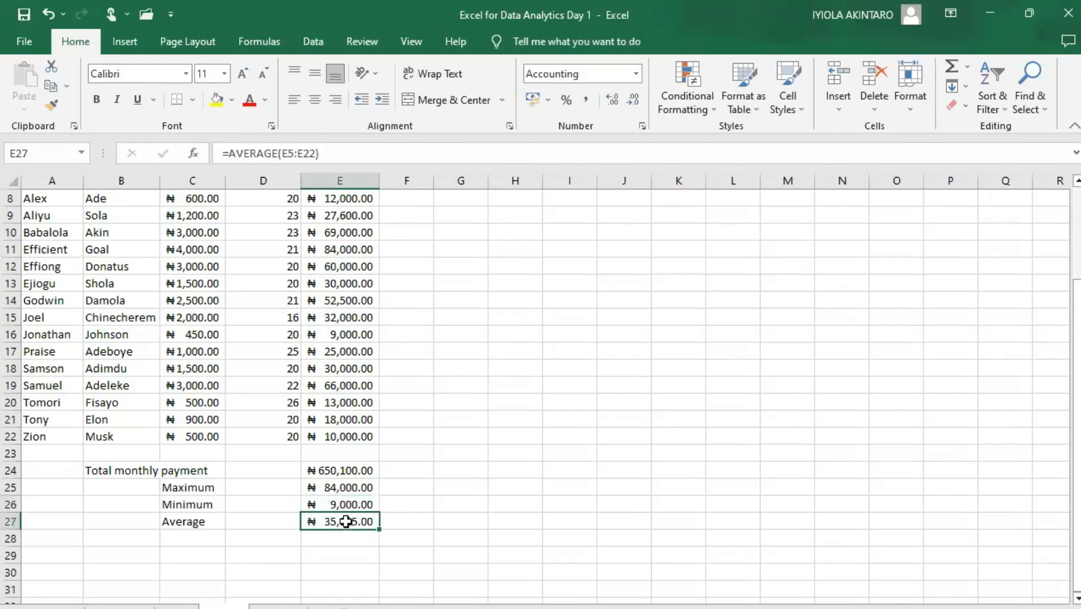
{"action": "left_click", "coordinate": [344, 504]}
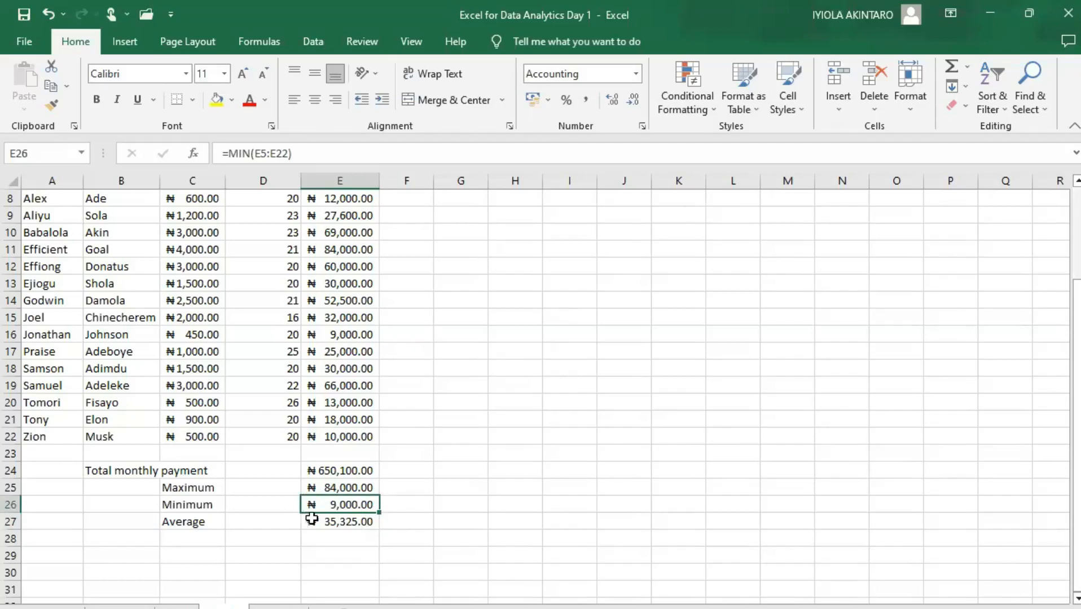
{"action": "left_click", "coordinate": [353, 519]}
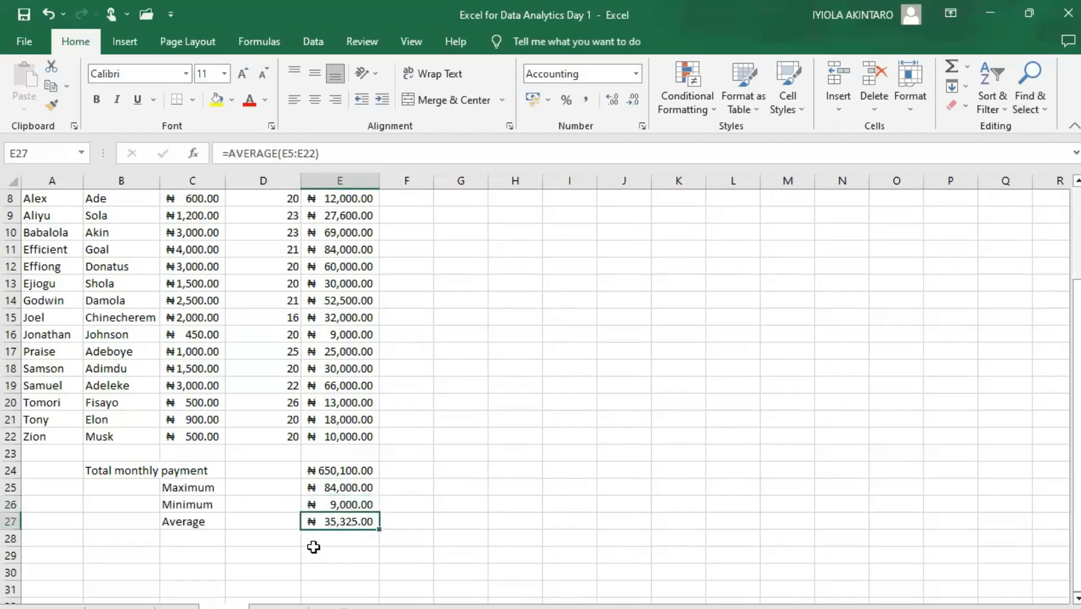
{"action": "left_click", "coordinate": [347, 501]}
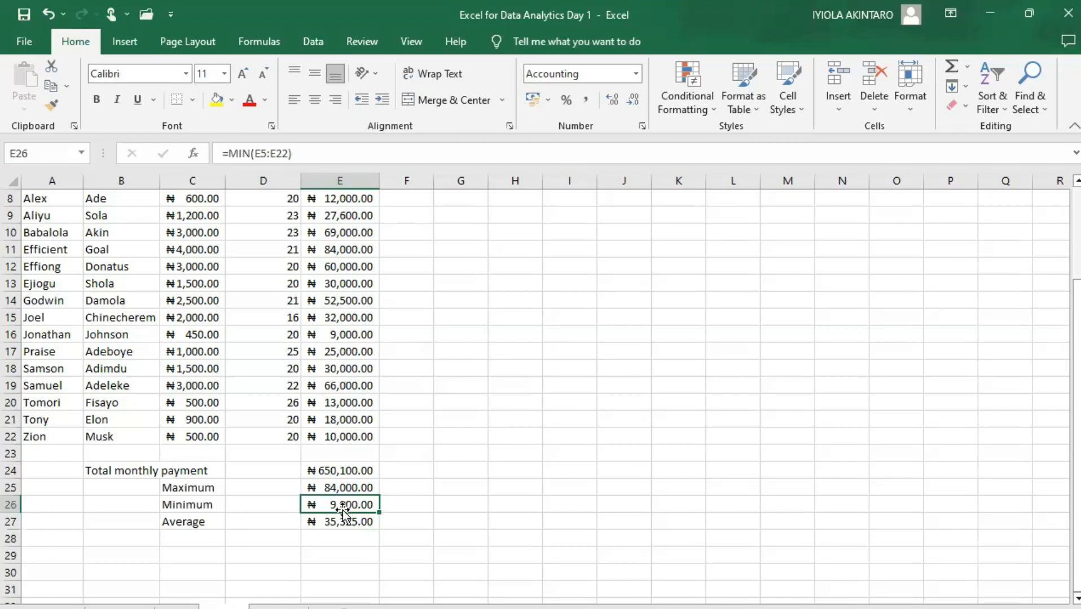
{"action": "left_click", "coordinate": [348, 520]}
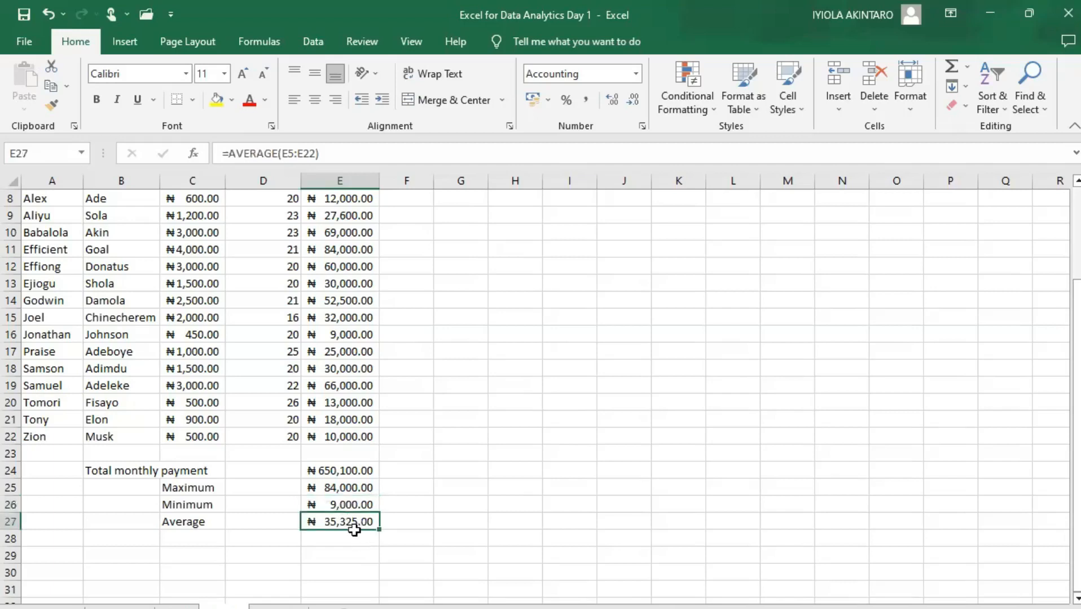
{"action": "left_click", "coordinate": [350, 532]}
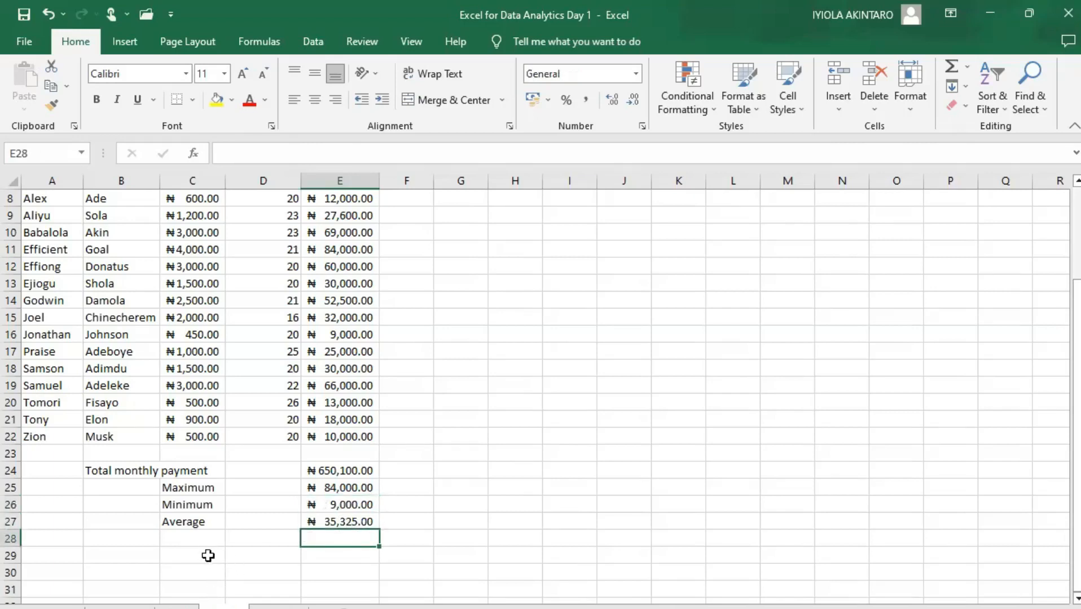
Step: Enter the label "median" in cell C28, below the Average label
{"action": "scroll", "coordinate": [216, 530], "scroll_direction": "down", "scroll_amount": 1}
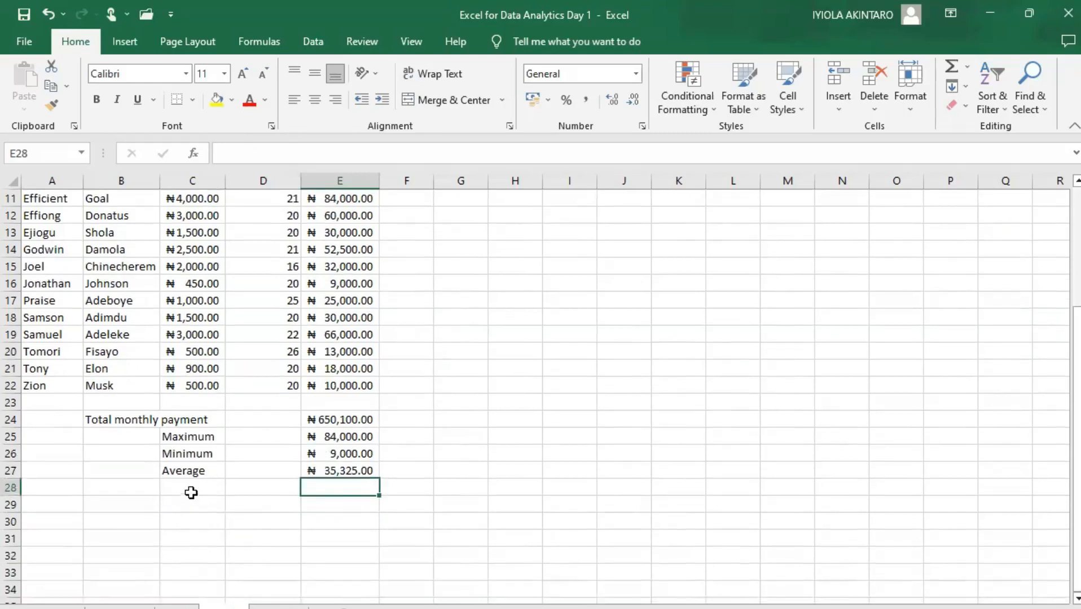
{"action": "left_click", "coordinate": [192, 494]}
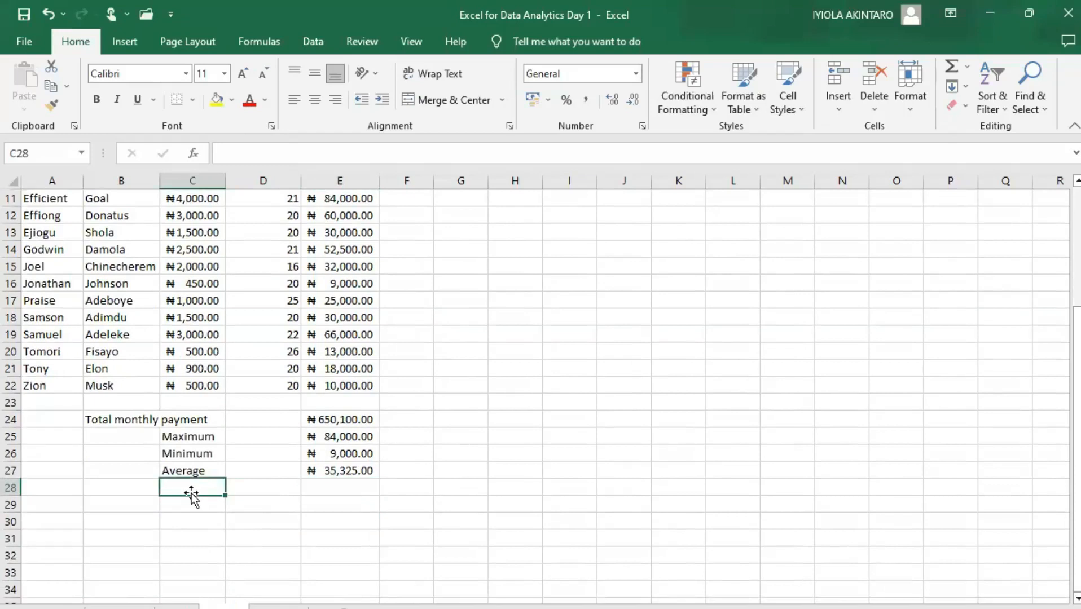
{"action": "type", "text": "median"}
{"action": "key", "text": "Tab"}
{"action": "type", "text": "1"}
{"action": "key", "text": "BackSpace"}
{"action": "key", "text": "Tab"}
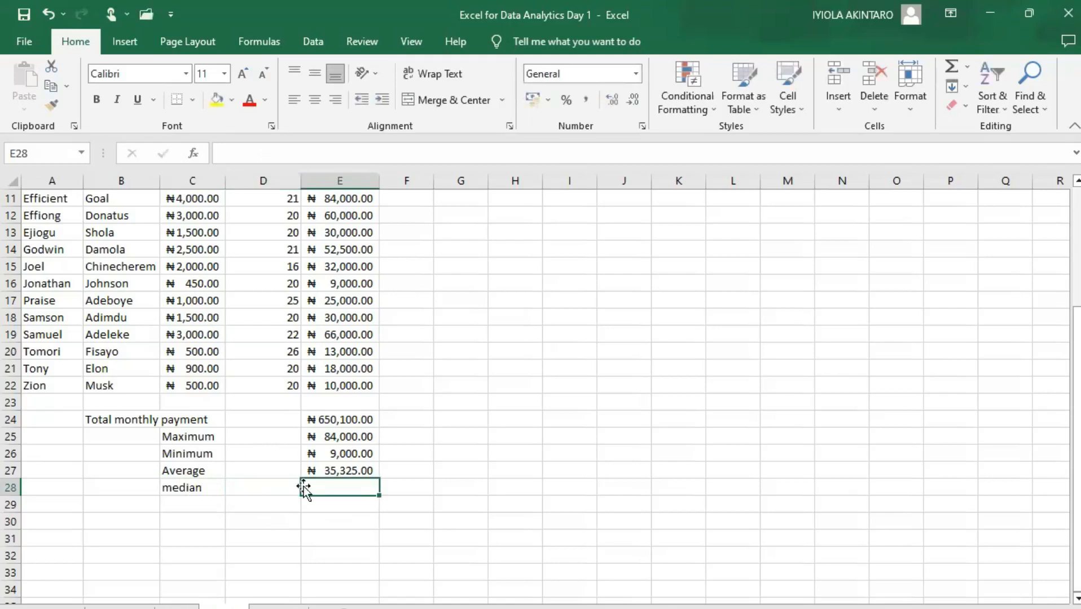
{"action": "left_click", "coordinate": [195, 487]}
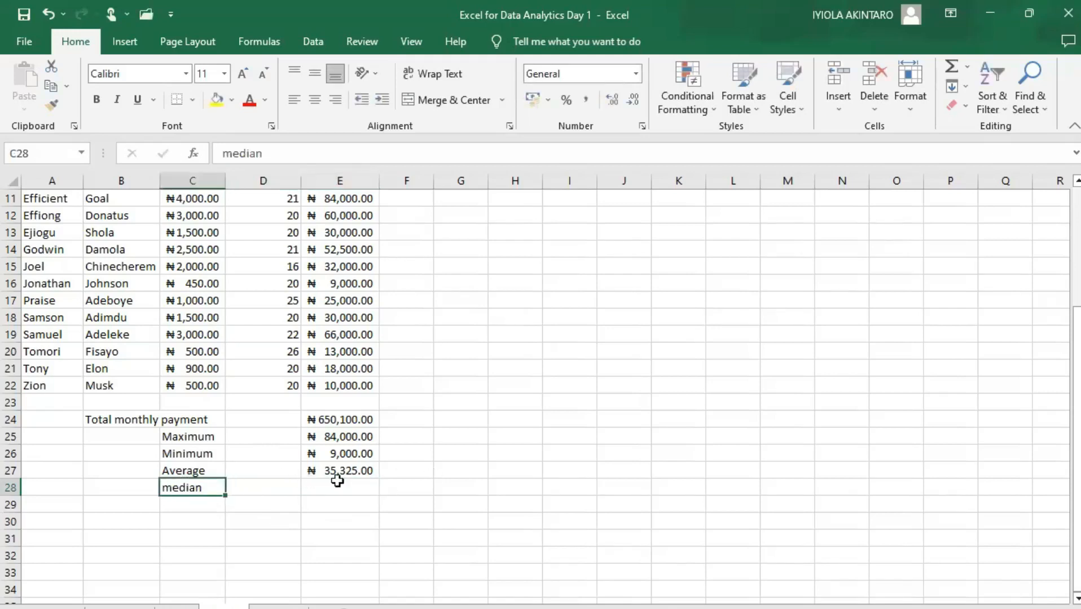
Step: Calculate the median monthly pay in cell E28 with the formula =MEDIAN(E5:E22)
{"action": "scroll", "coordinate": [357, 355], "scroll_direction": "up", "scroll_amount": 4}
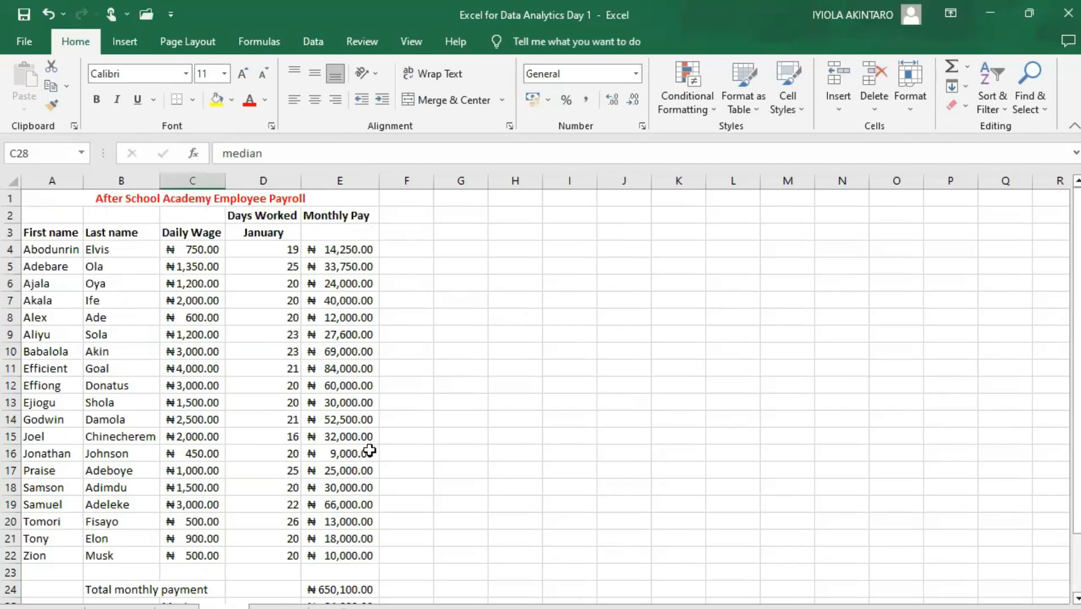
{"action": "scroll", "coordinate": [339, 446], "scroll_direction": "down", "scroll_amount": 3}
{"action": "scroll", "coordinate": [293, 452], "scroll_direction": "down", "scroll_amount": 1}
{"action": "scroll", "coordinate": [317, 508], "scroll_direction": "up", "scroll_amount": 1}
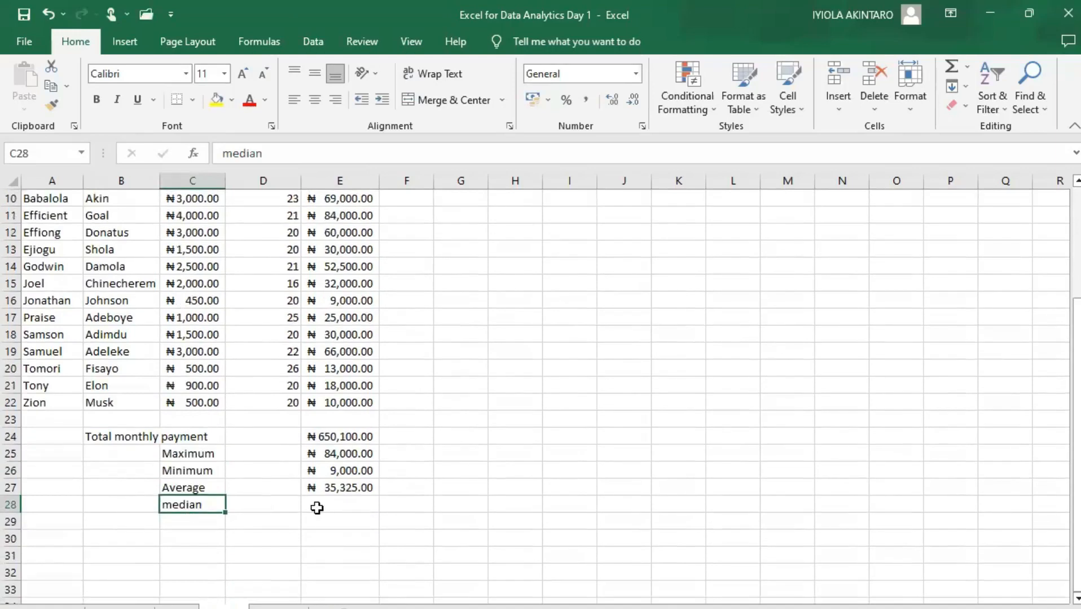
{"action": "scroll", "coordinate": [321, 508], "scroll_direction": "up", "scroll_amount": 3}
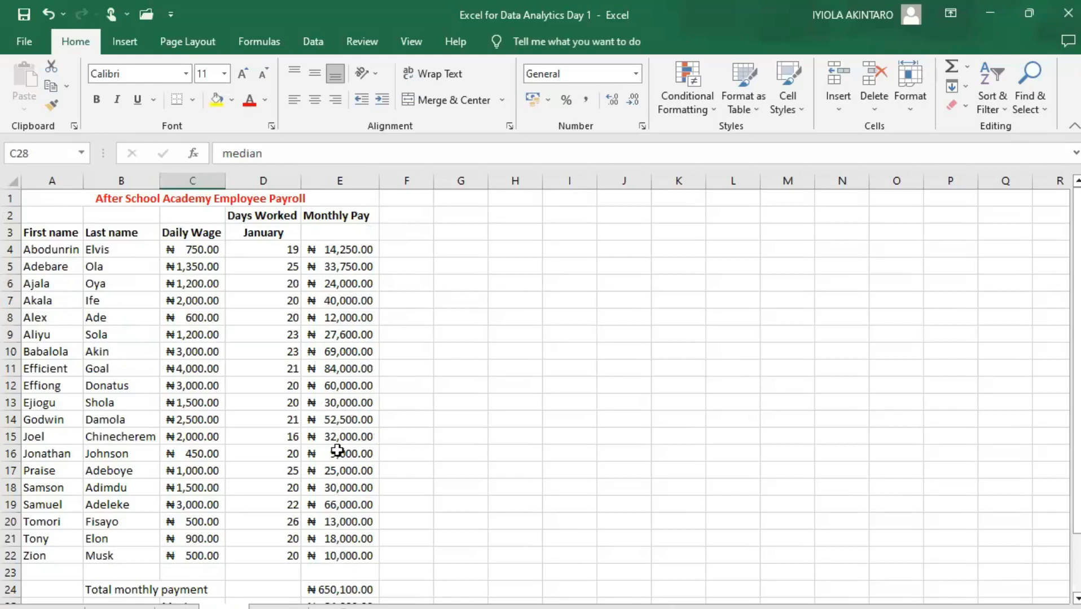
{"action": "scroll", "coordinate": [371, 463], "scroll_direction": "down", "scroll_amount": 3}
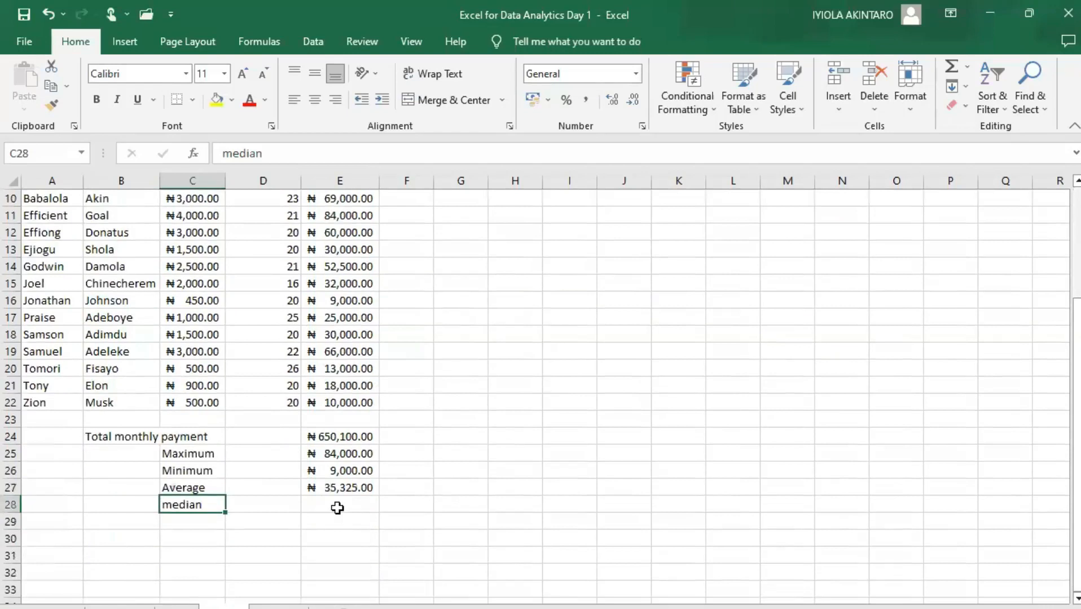
{"action": "left_click", "coordinate": [337, 508]}
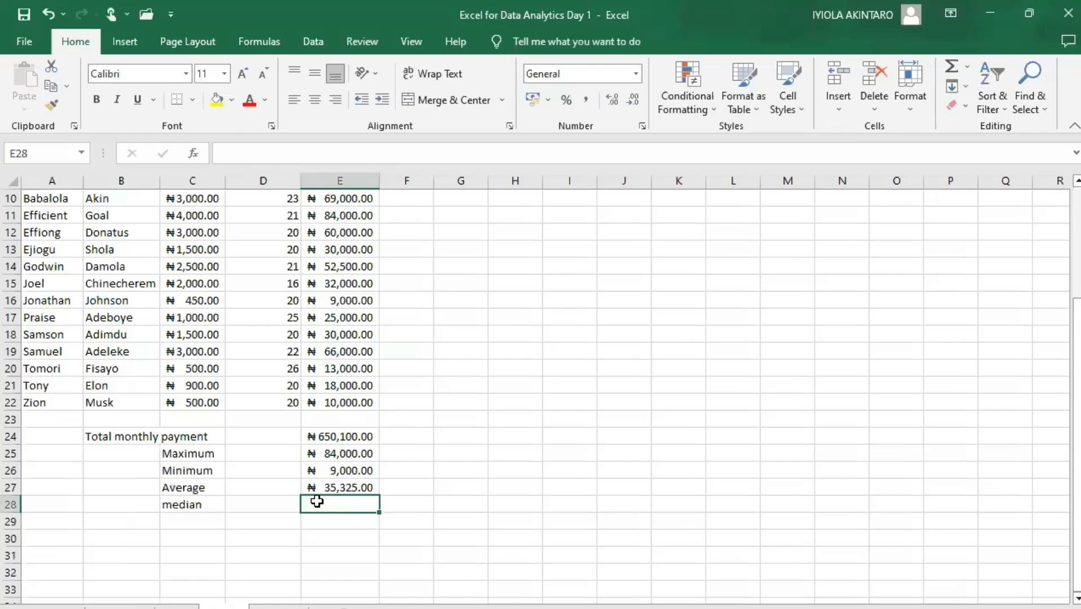
{"action": "type", "text": "=med"}
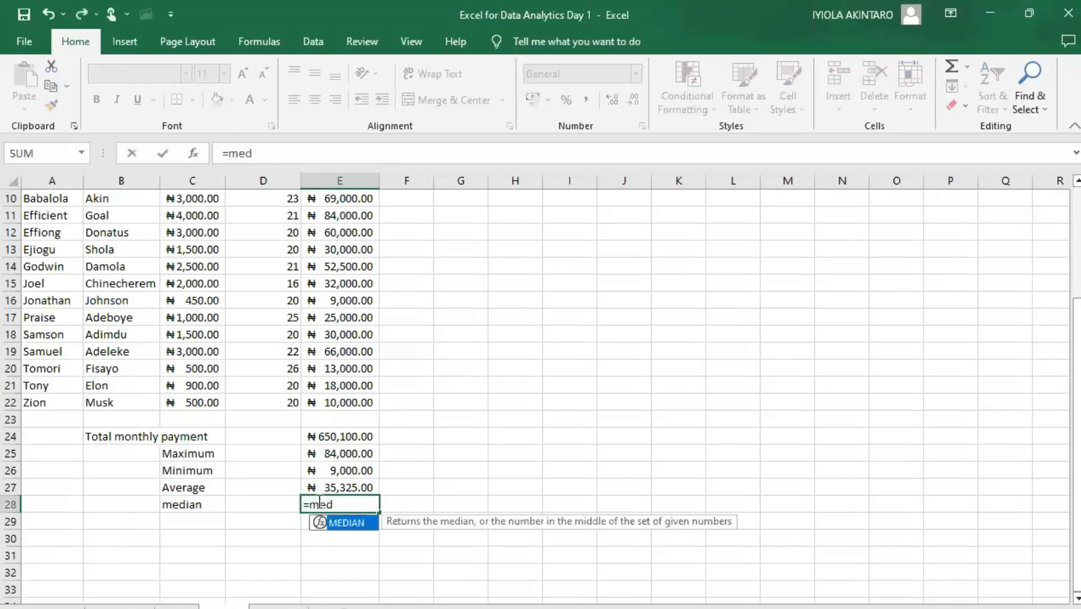
{"action": "key", "text": "Tab"}
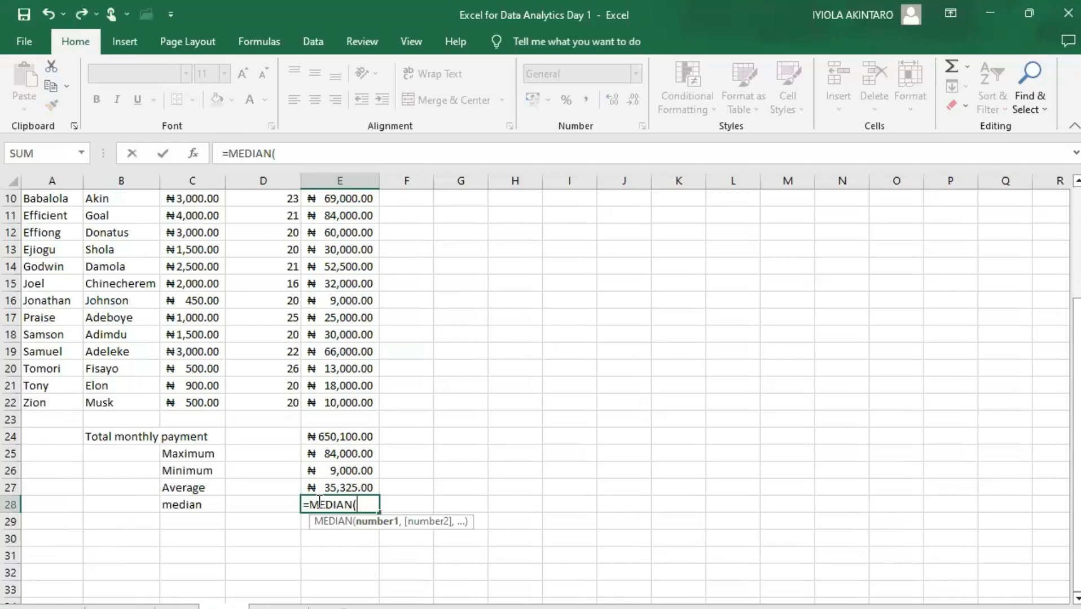
{"action": "type", "text": "e5:e22)"}
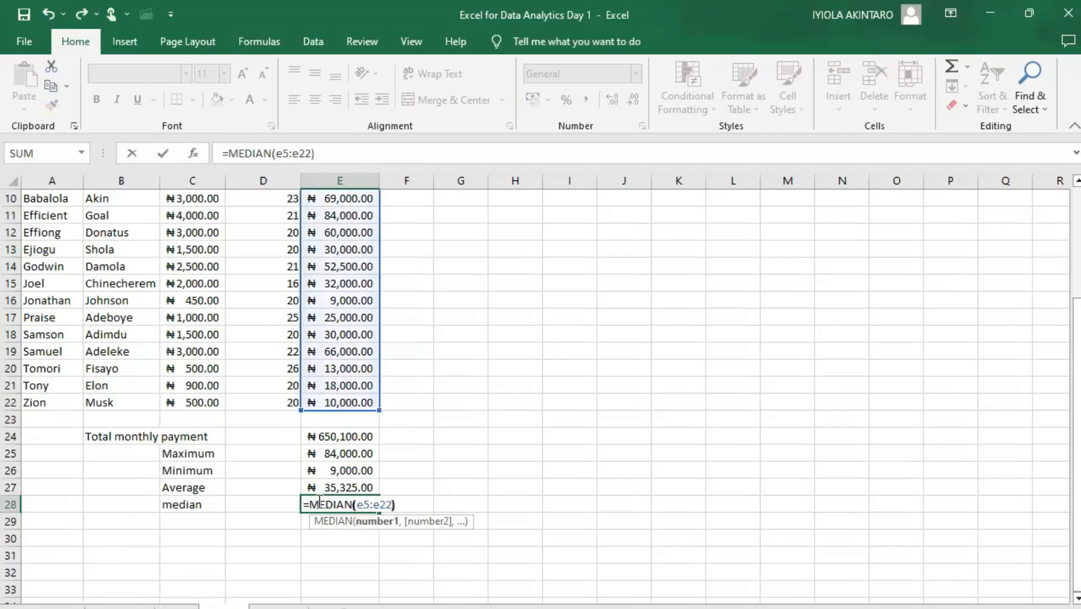
{"action": "key", "text": "Return"}
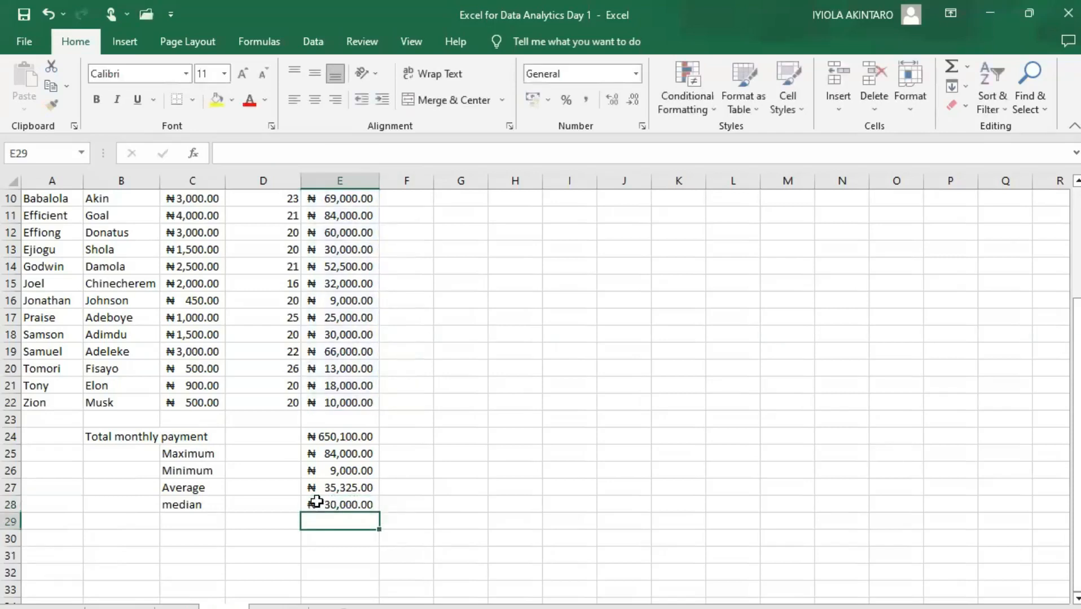
{"action": "left_click", "coordinate": [324, 505]}
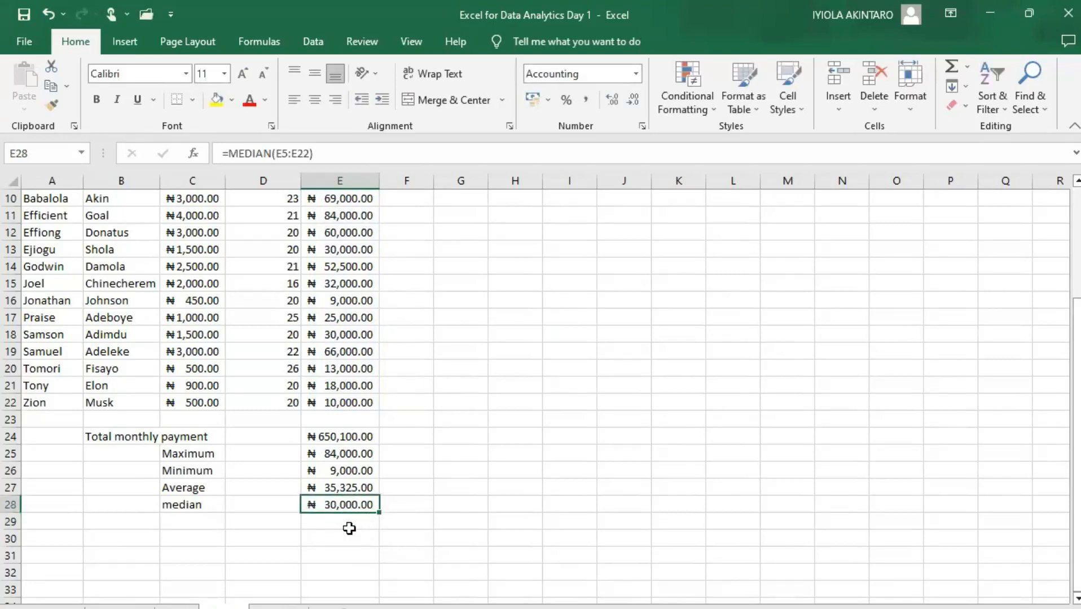
Step: Enter the label "Range" in cell C29, below the median label
{"action": "left_click", "coordinate": [186, 522]}
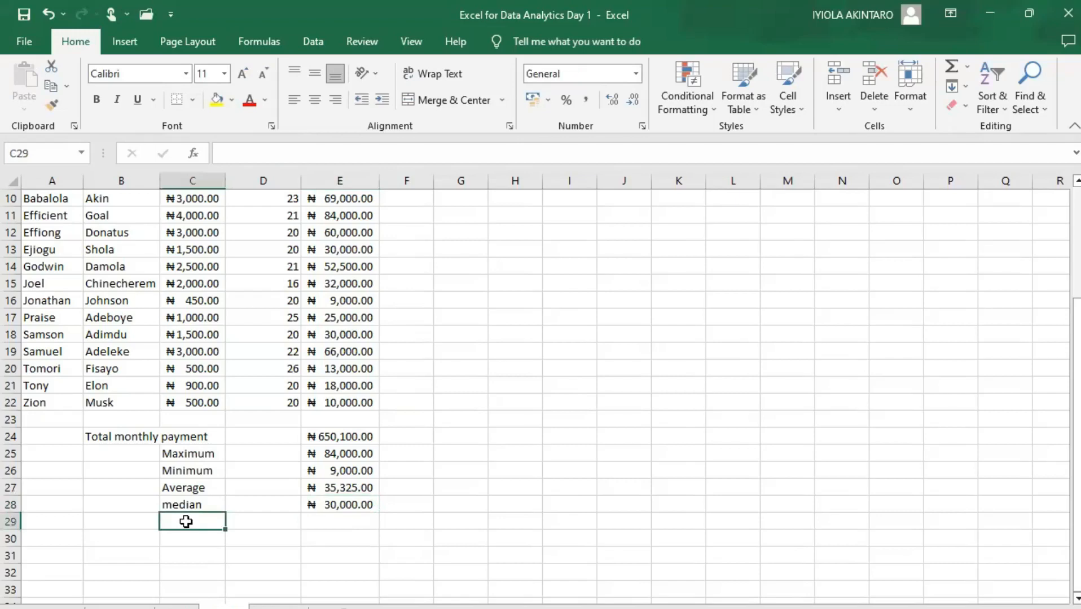
{"action": "type", "text": "Mode"}
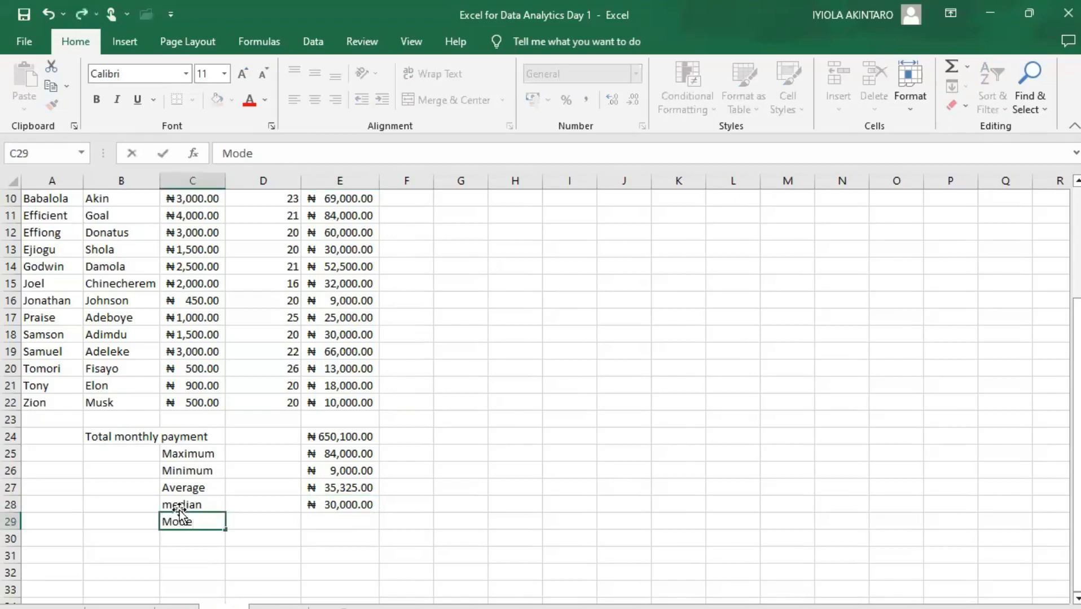
{"action": "key", "text": "BackSpace"}
{"action": "key", "text": "BackSpace"}
{"action": "key", "text": "BackSpace"}
{"action": "key", "text": "BackSpace"}
{"action": "type", "text": "Range"}
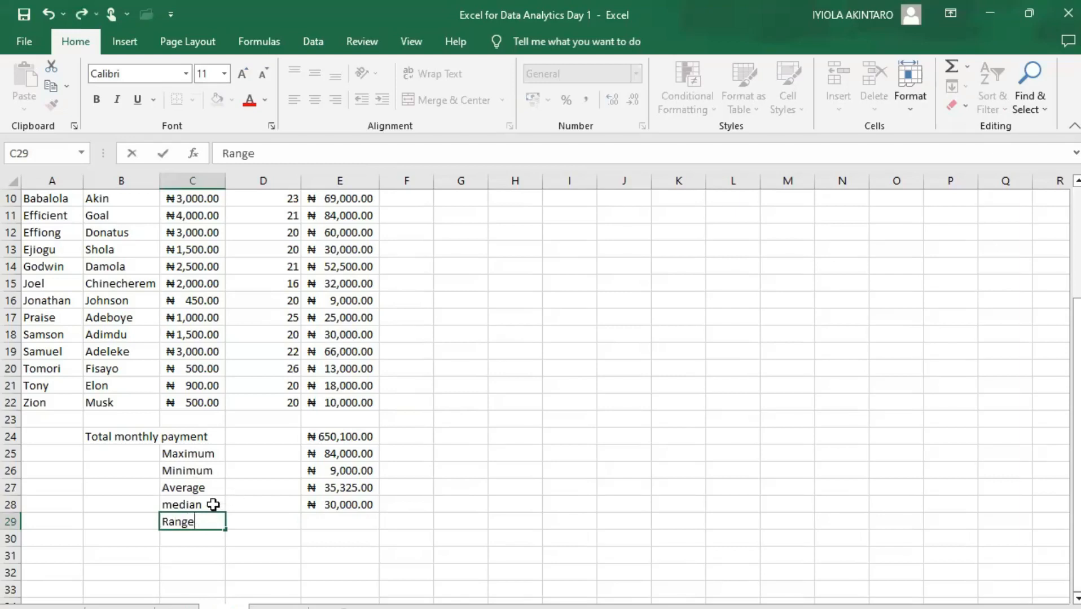
Step: Capitalise the label in cell C28 so it reads "Median"
{"action": "left_click", "coordinate": [196, 505]}
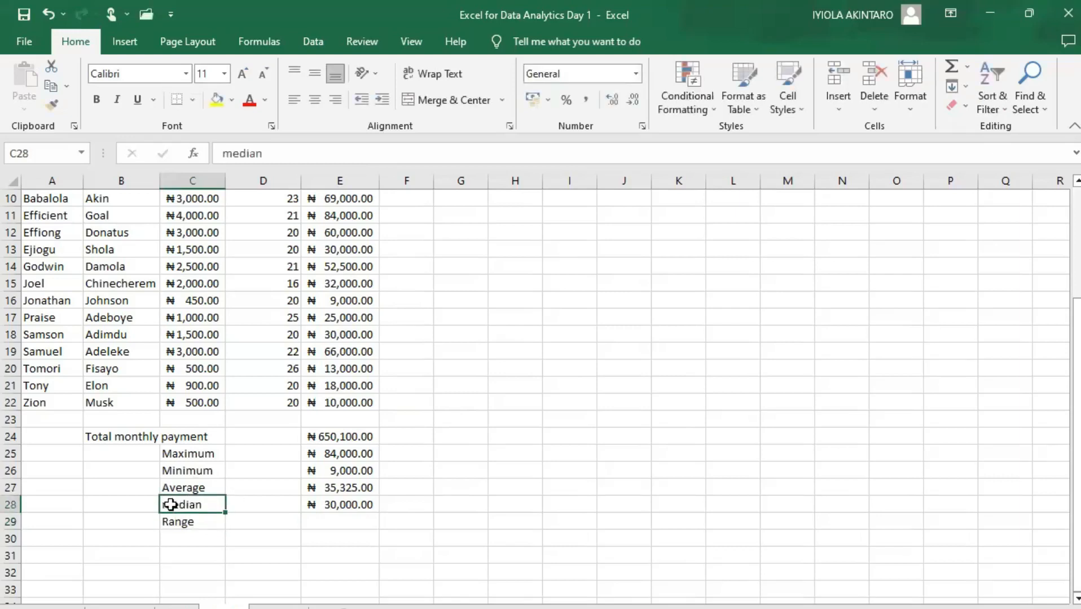
{"action": "double_click", "coordinate": [172, 507]}
{"action": "key", "text": "BackSpace"}
{"action": "type", "text": "M"}
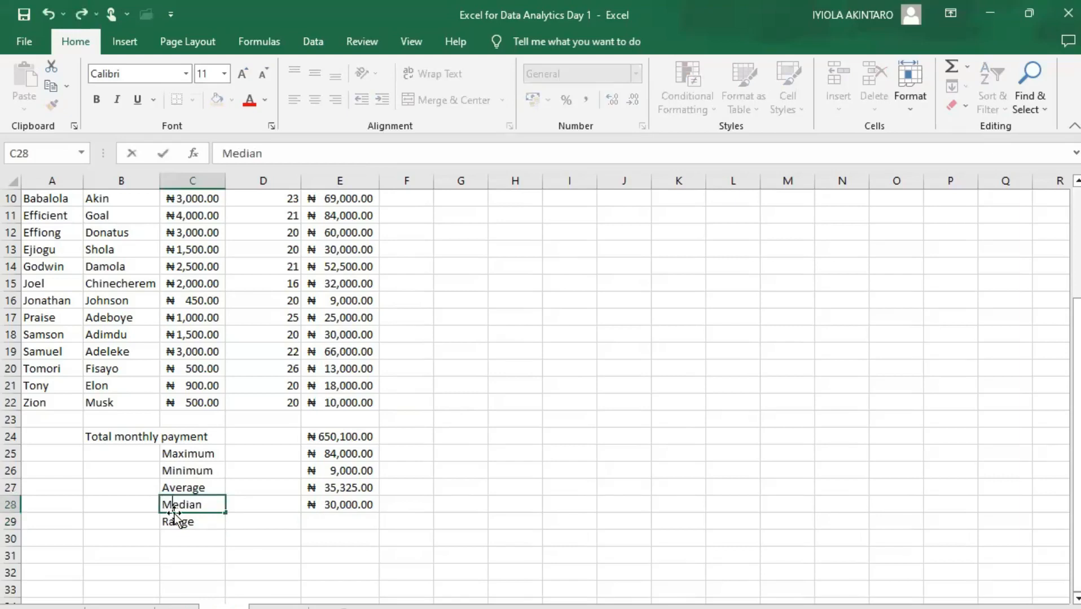
{"action": "left_click", "coordinate": [192, 521]}
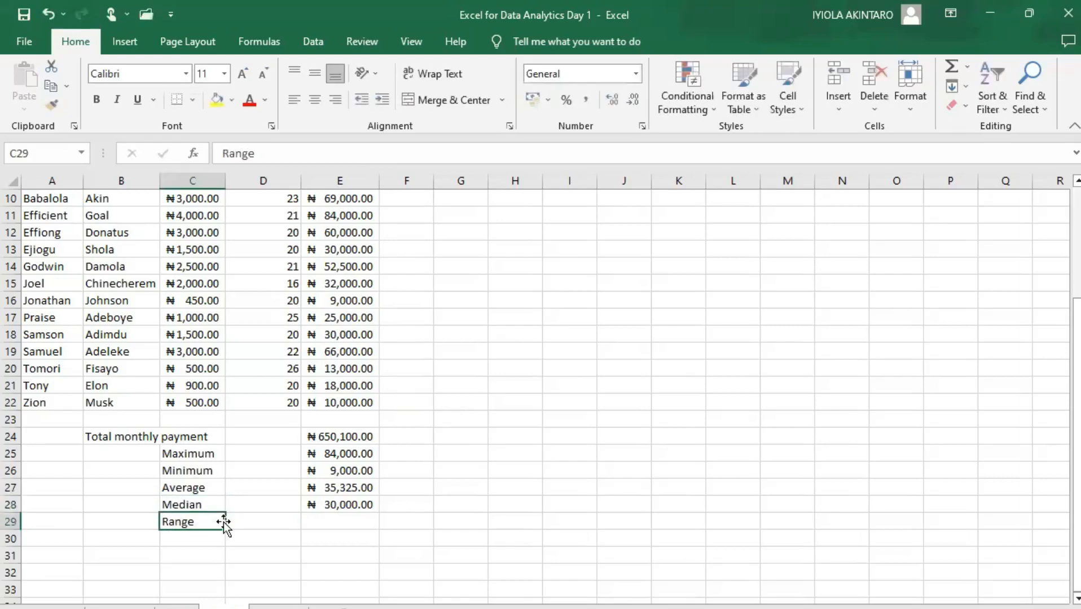
Step: Calculate the range of monthly pay in cell E29 by subtracting the minimum from the maximum with =E25-E26
{"action": "left_click", "coordinate": [327, 525]}
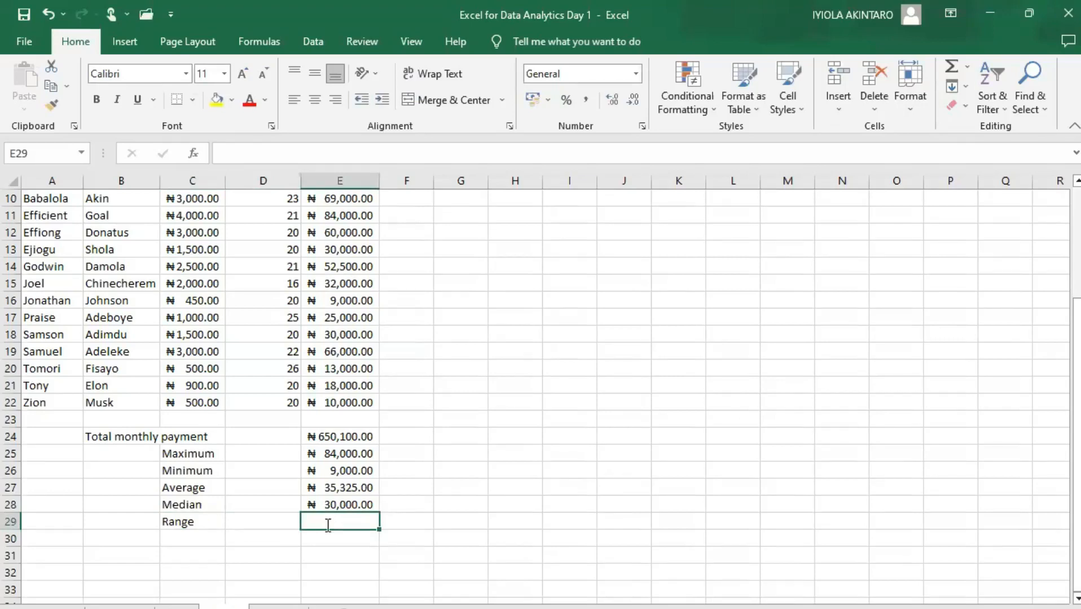
{"action": "type", "text": "="}
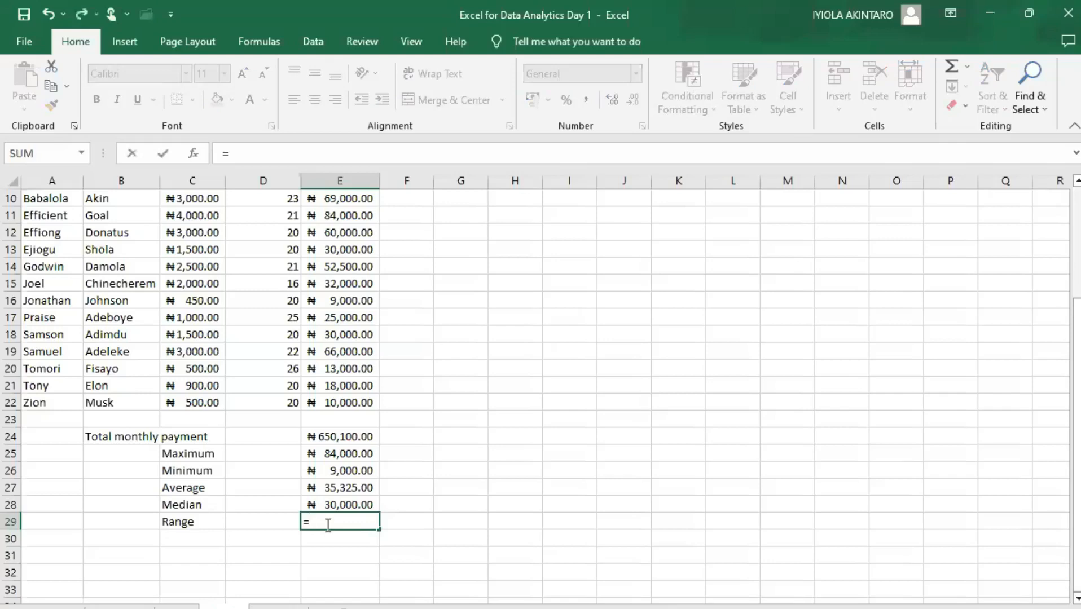
{"action": "left_click", "coordinate": [339, 455]}
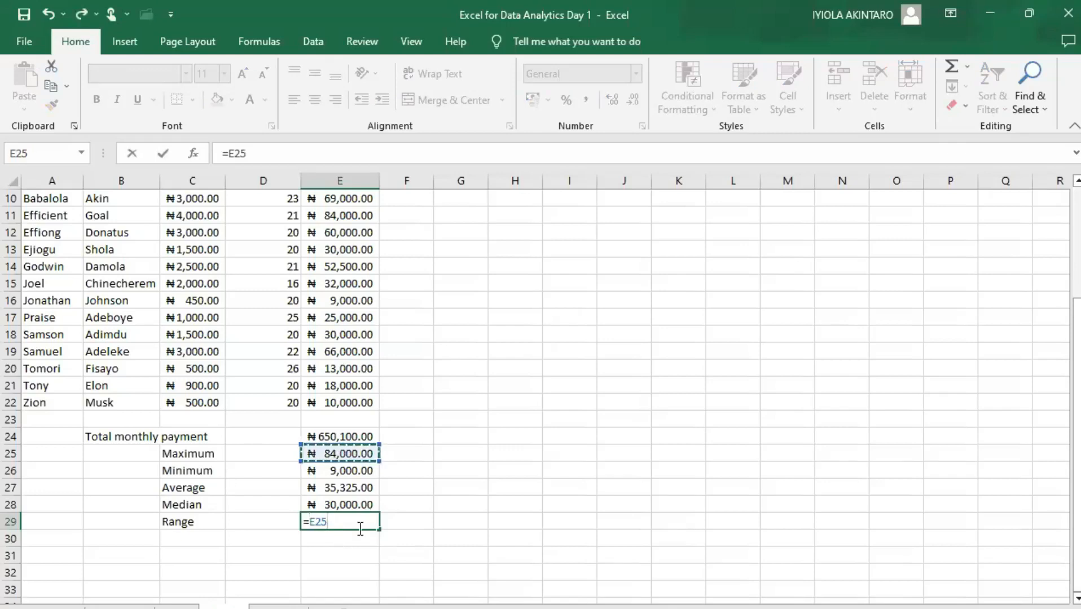
{"action": "type", "text": "-"}
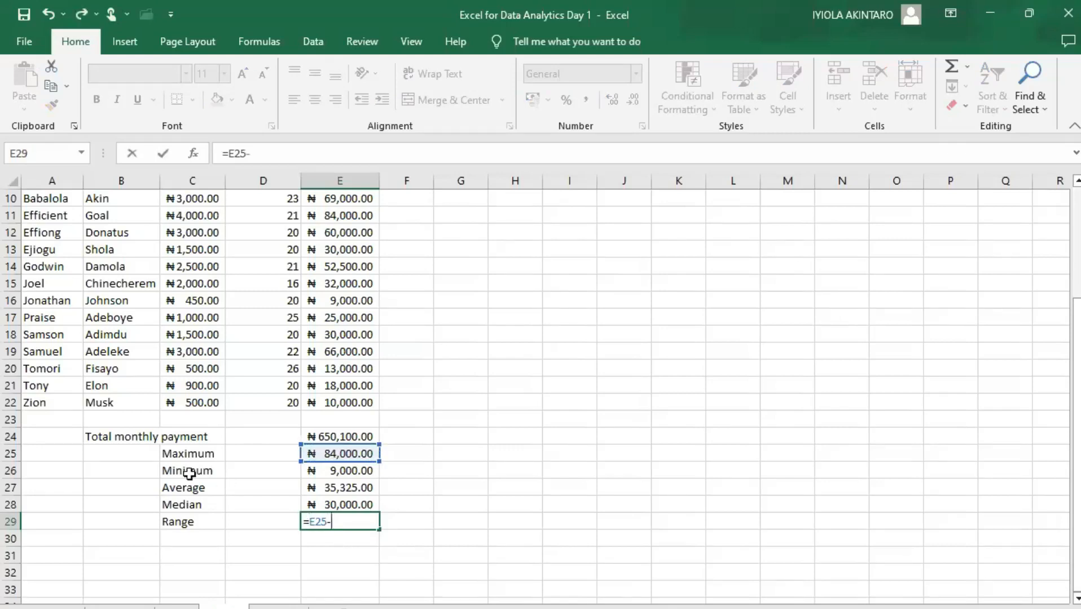
{"action": "left_click", "coordinate": [353, 471]}
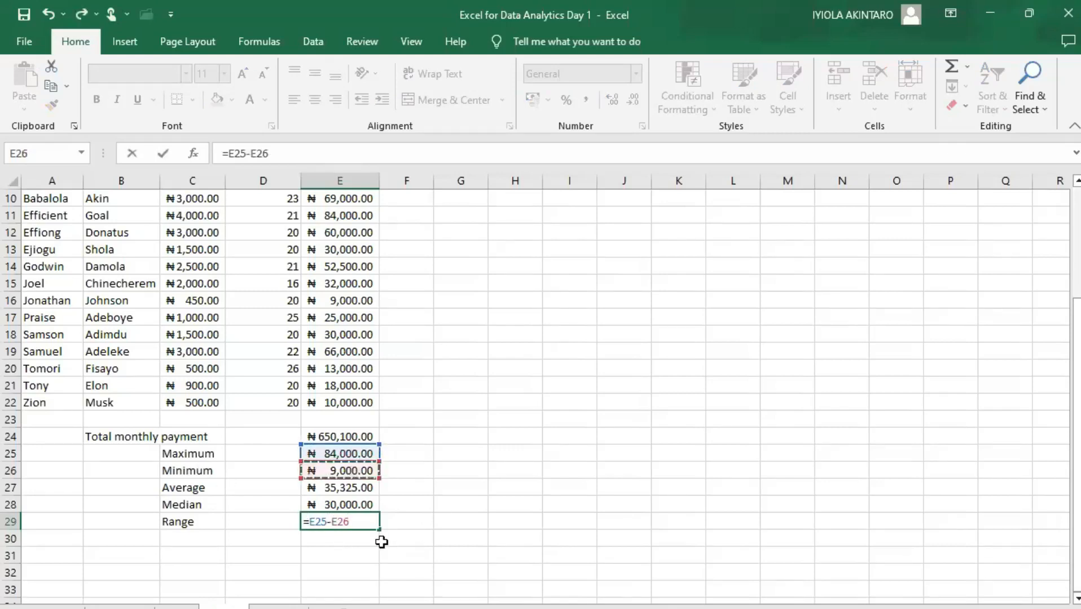
{"action": "key", "text": "Return"}
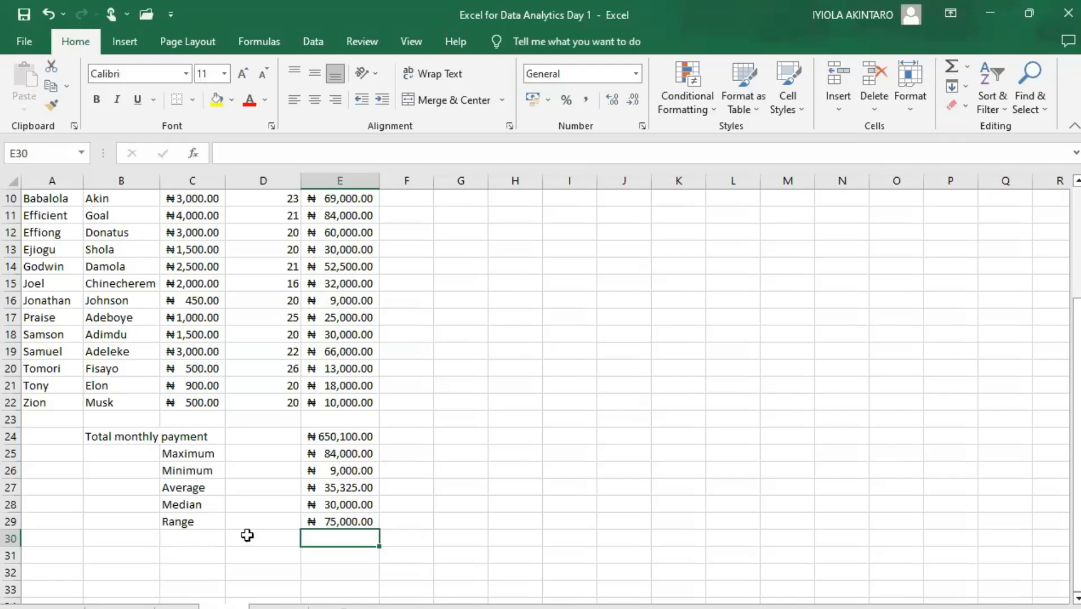
Step: Enter the label "1st Quartile" in cell C30, below the Range label
{"action": "left_click", "coordinate": [198, 540]}
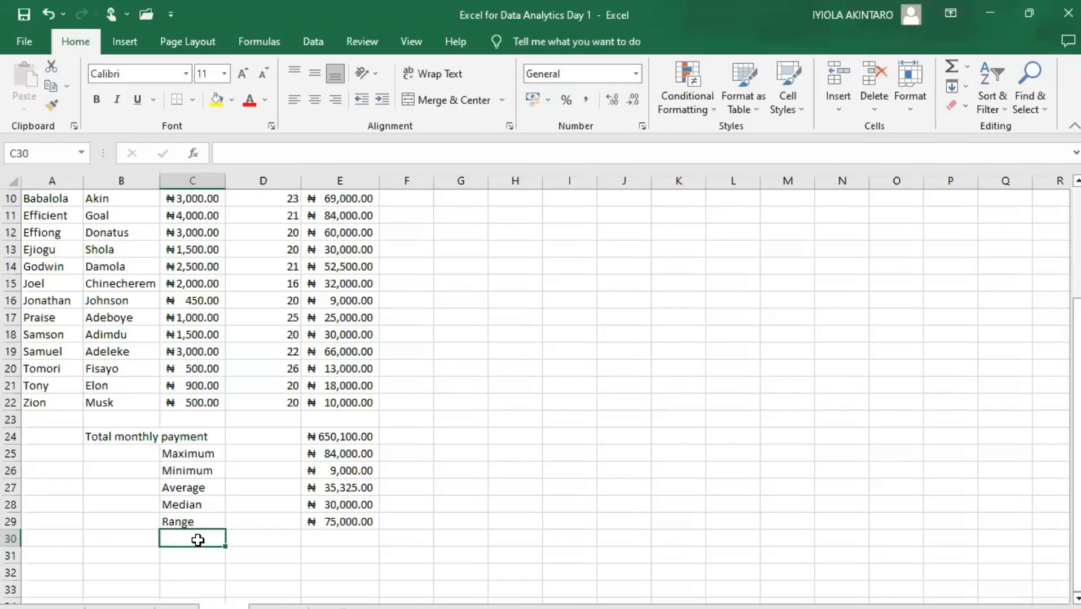
{"action": "type", "text": "1st"}
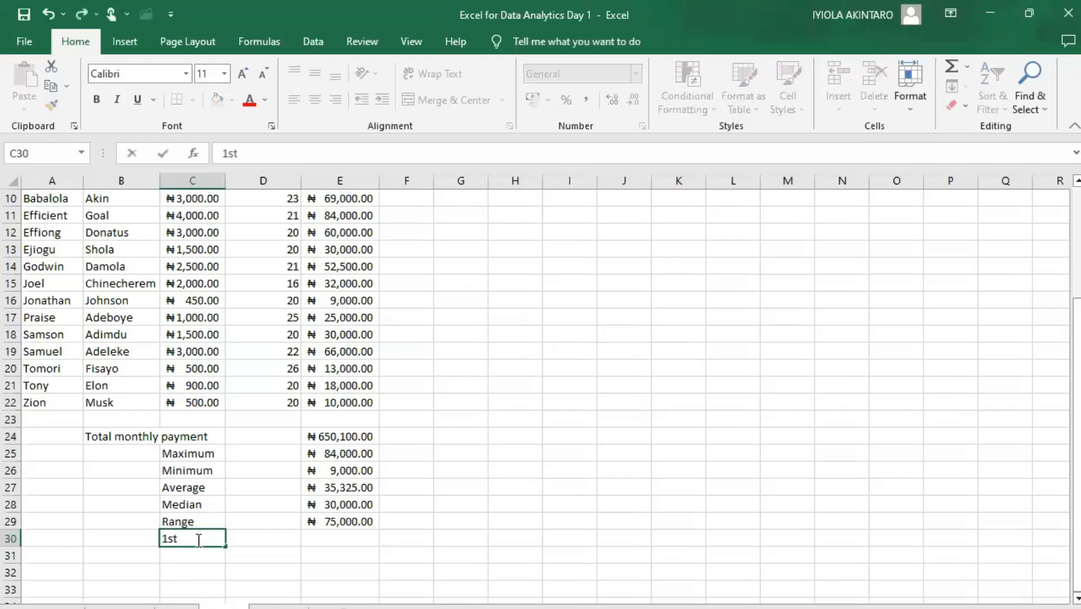
{"action": "type", "text": " Quartile"}
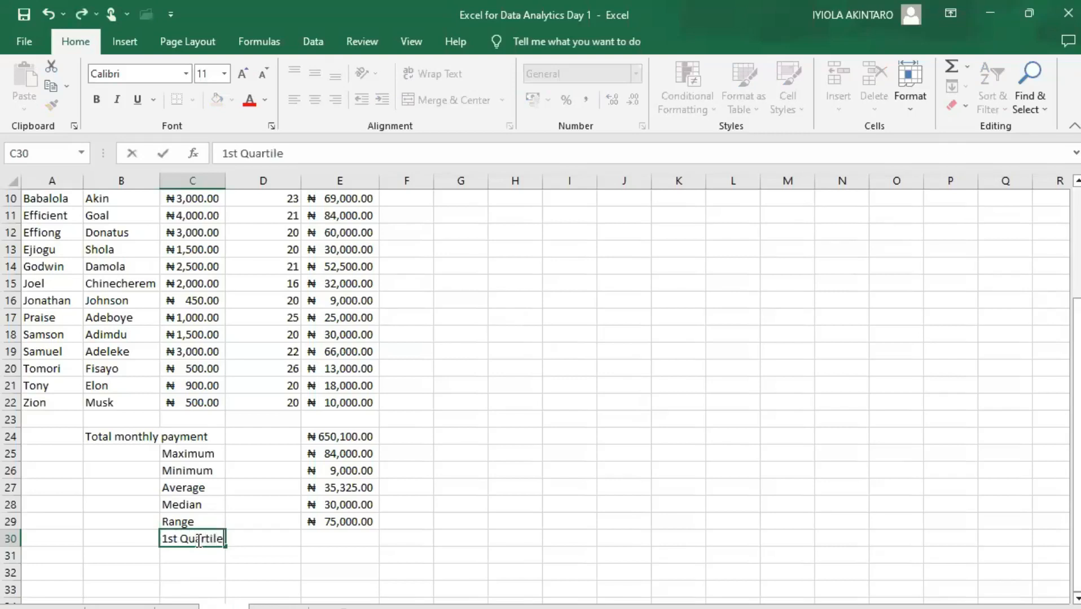
{"action": "key", "text": "Tab"}
Step: Calculate the first quartile of monthly pay in cell E30 with the formula =PERCENTILE.EXC(E5:E22,0.25)
{"action": "key", "text": "Tab"}
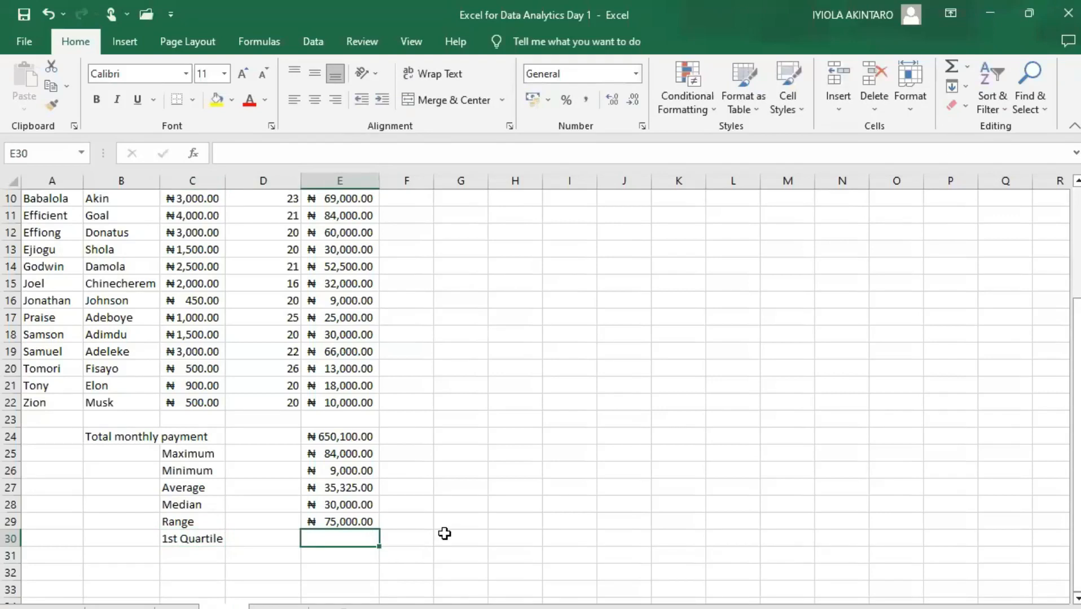
{"action": "type", "text": "="}
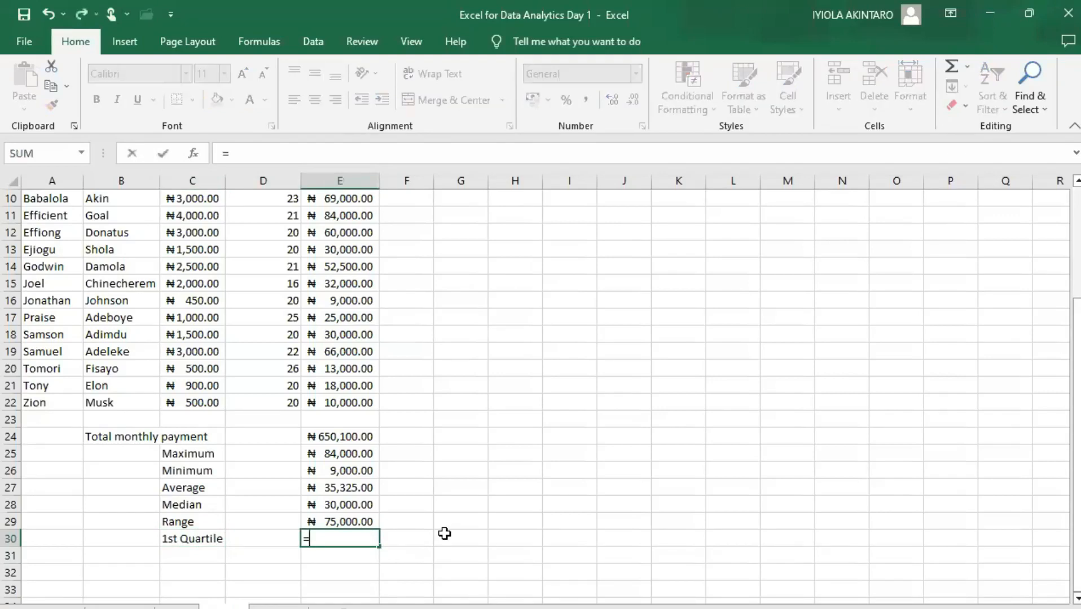
{"action": "type", "text": "per"}
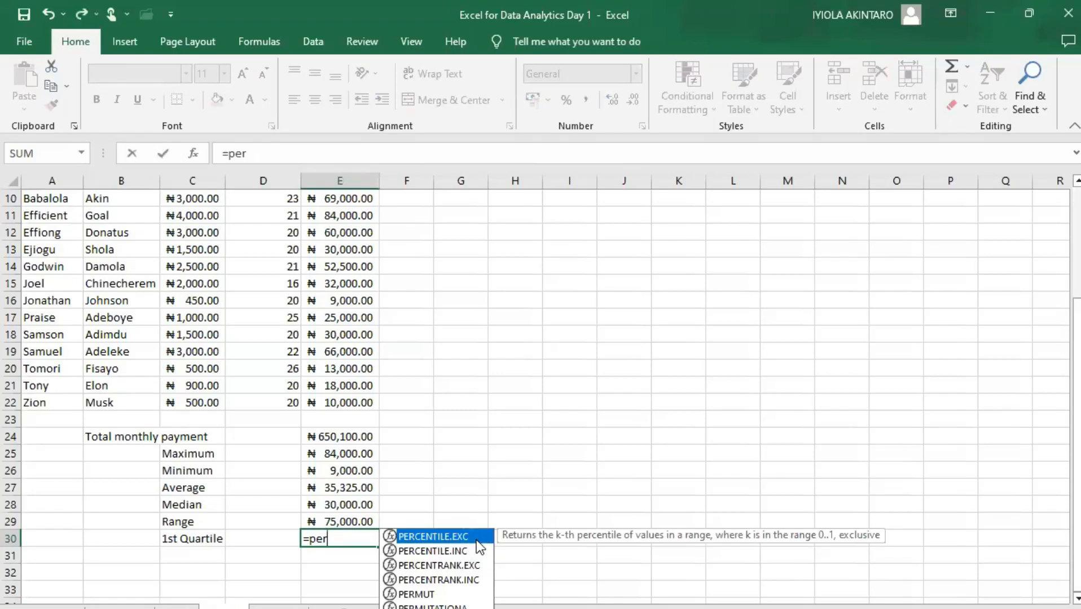
{"action": "double_click", "coordinate": [440, 537]}
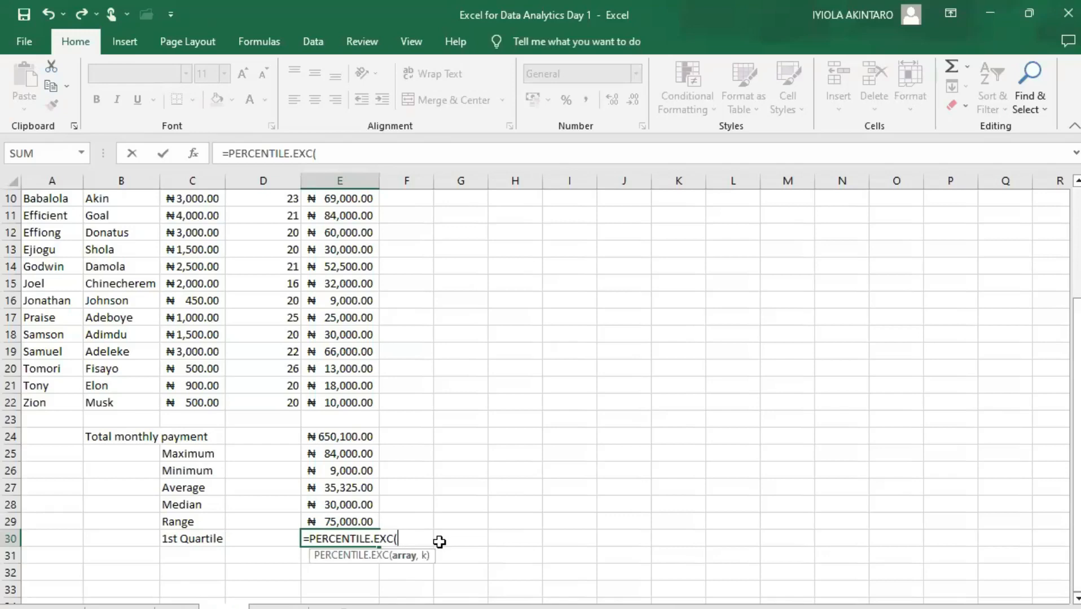
{"action": "type", "text": "e"}
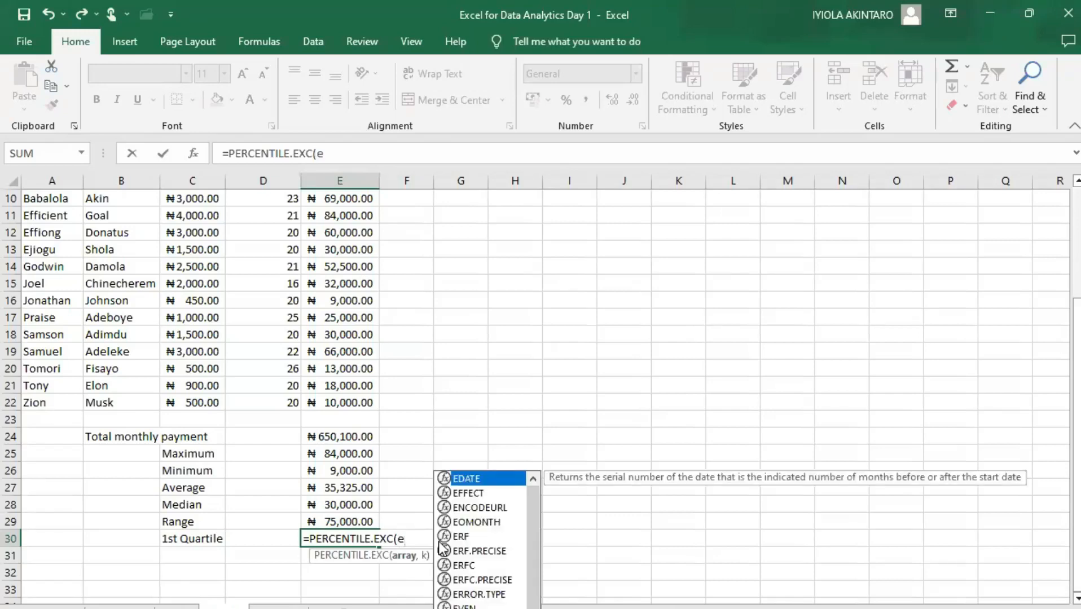
{"action": "type", "text": "5:"}
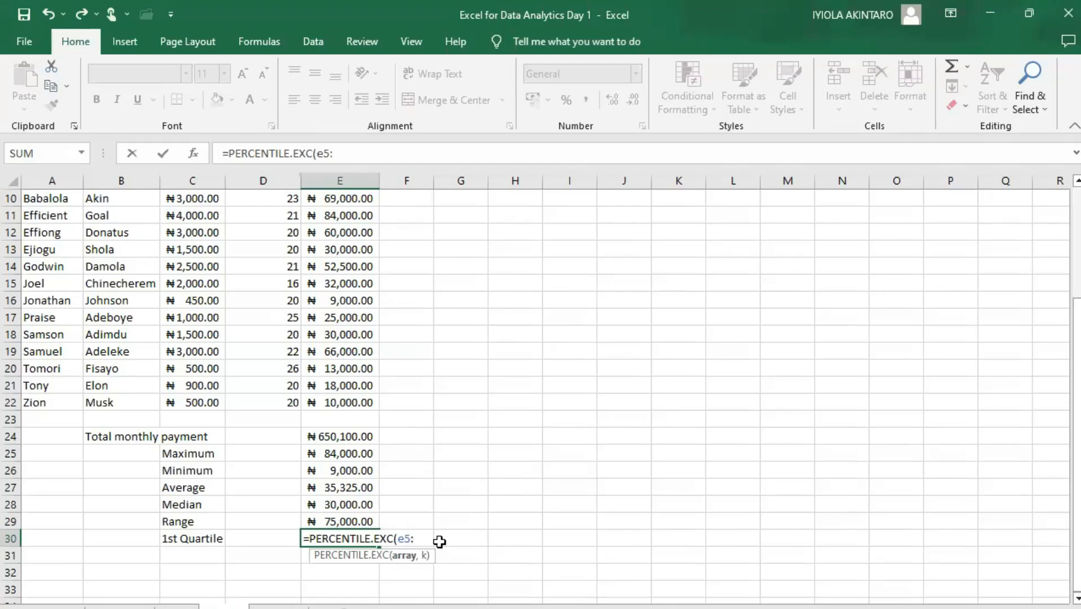
{"action": "type", "text": "e22"}
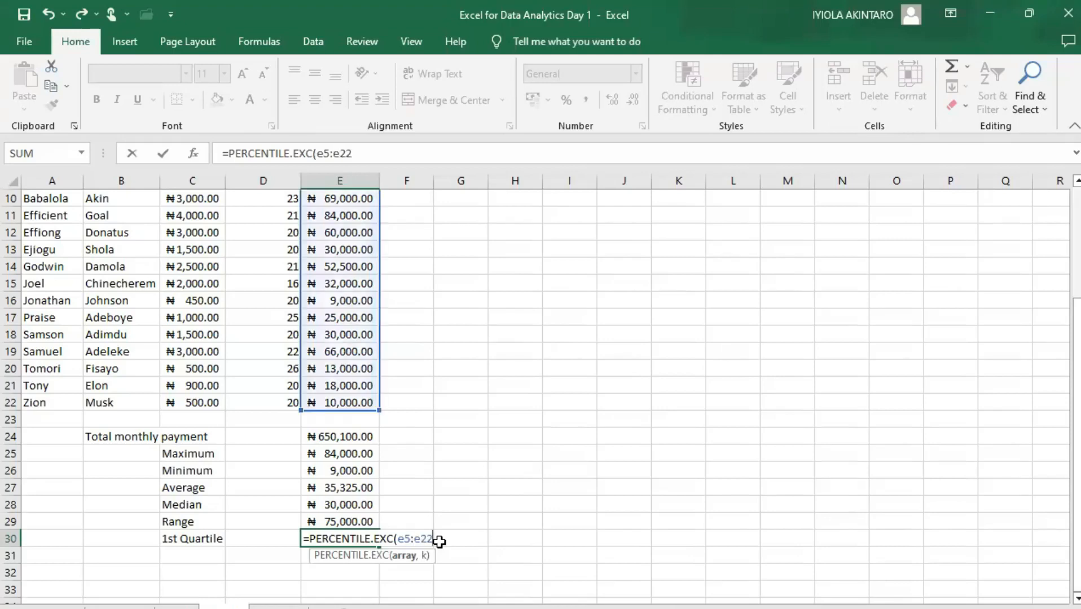
{"action": "type", "text": ")"}
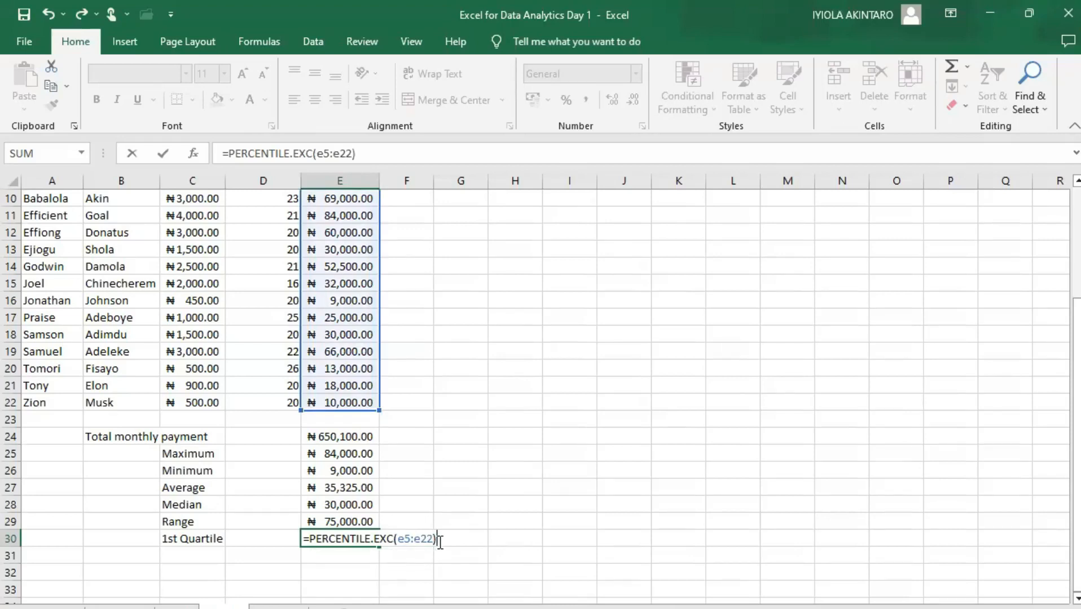
{"action": "type", "text": ","}
{"action": "key", "text": "BackSpace"}
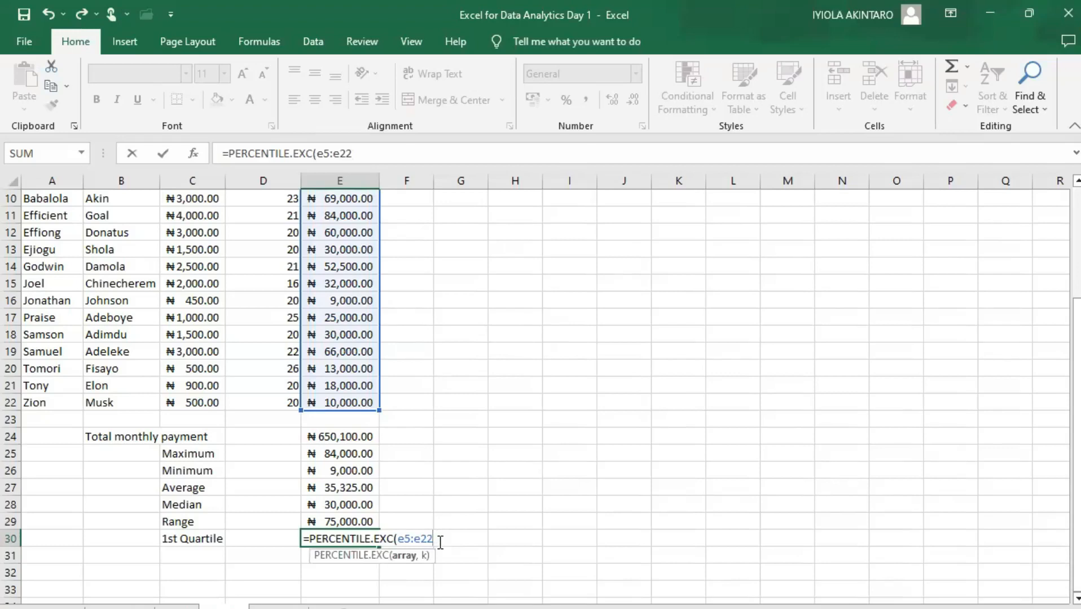
{"action": "type", "text": ","}
{"action": "type", "text": "0.2"}
{"action": "type", "text": "5"}
{"action": "type", "text": ")"}
{"action": "key", "text": "Return"}
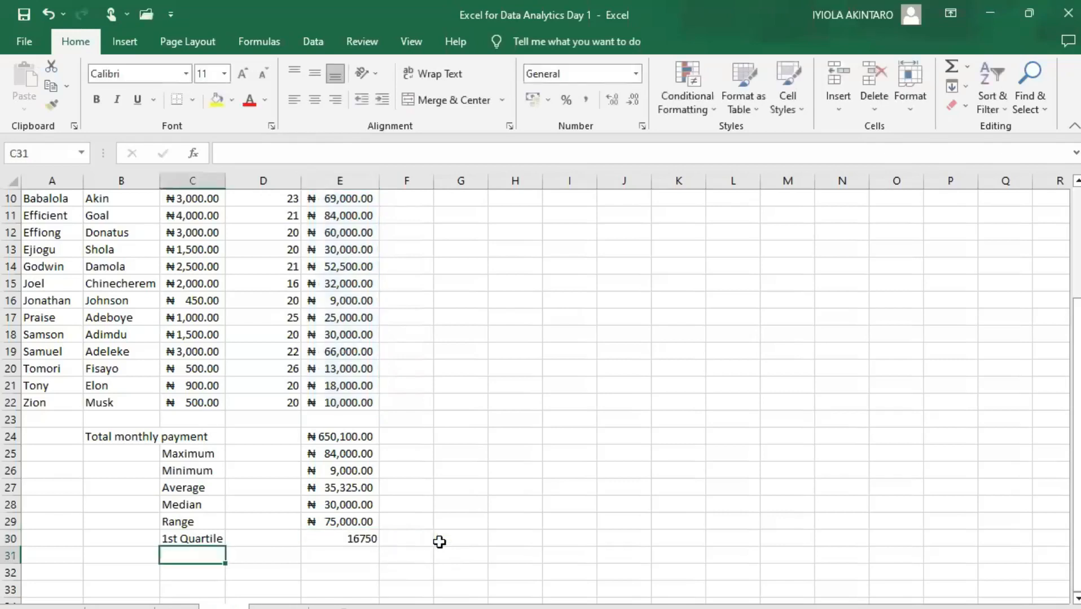
Step: Format the first quartile value in cell E30 as Currency and compare it with the average in E27
{"action": "left_click", "coordinate": [349, 543]}
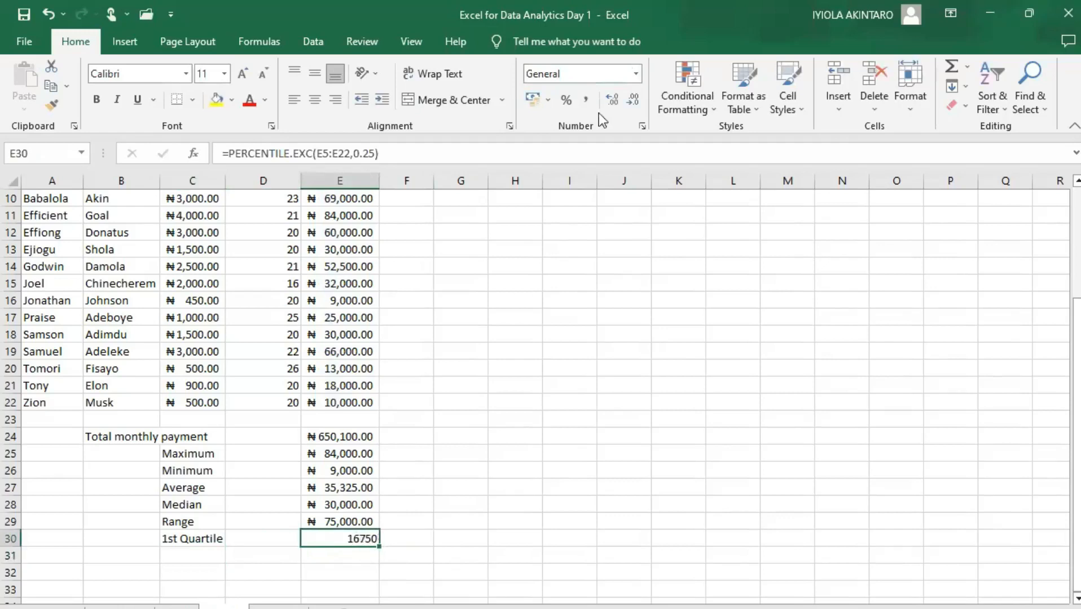
{"action": "left_click", "coordinate": [636, 74]}
{"action": "left_click", "coordinate": [635, 72]}
{"action": "left_click", "coordinate": [636, 74]}
{"action": "left_click", "coordinate": [595, 177]}
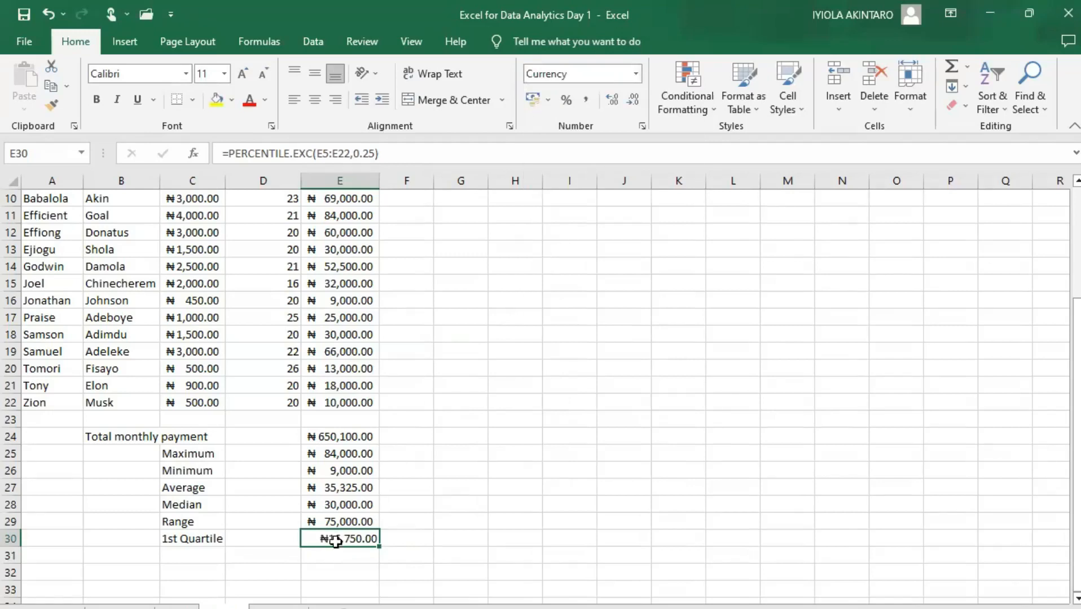
{"action": "left_click", "coordinate": [340, 493]}
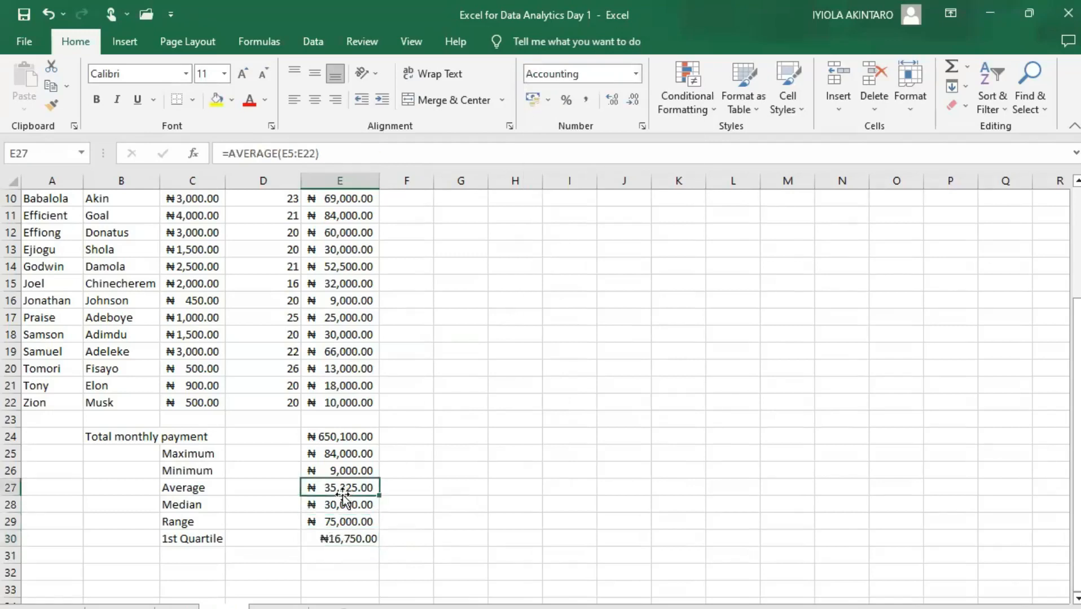
{"action": "left_click", "coordinate": [356, 540]}
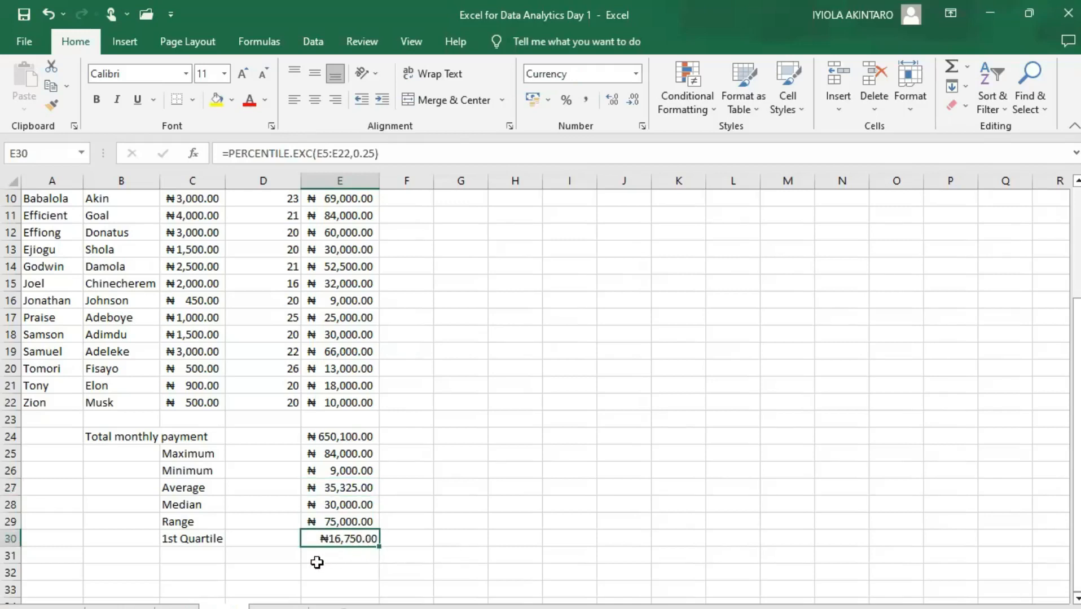
Step: Enter the label "3rd Quartile" in cell C31, below the 1st Quartile label
{"action": "scroll", "coordinate": [331, 364], "scroll_direction": "up", "scroll_amount": 3}
{"action": "scroll", "coordinate": [331, 360], "scroll_direction": "down", "scroll_amount": 4}
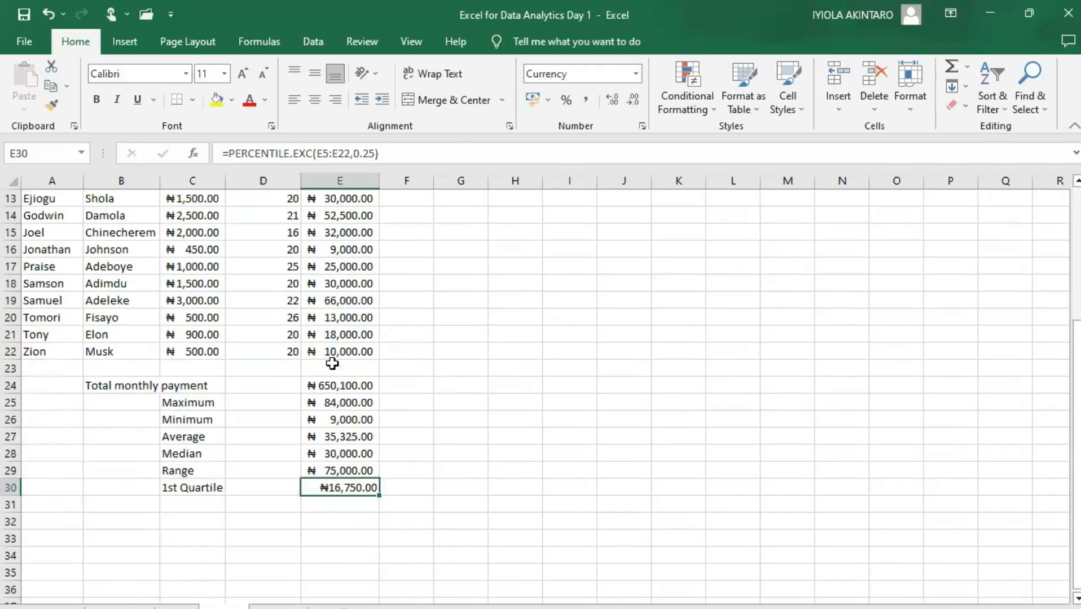
{"action": "left_click", "coordinate": [187, 506]}
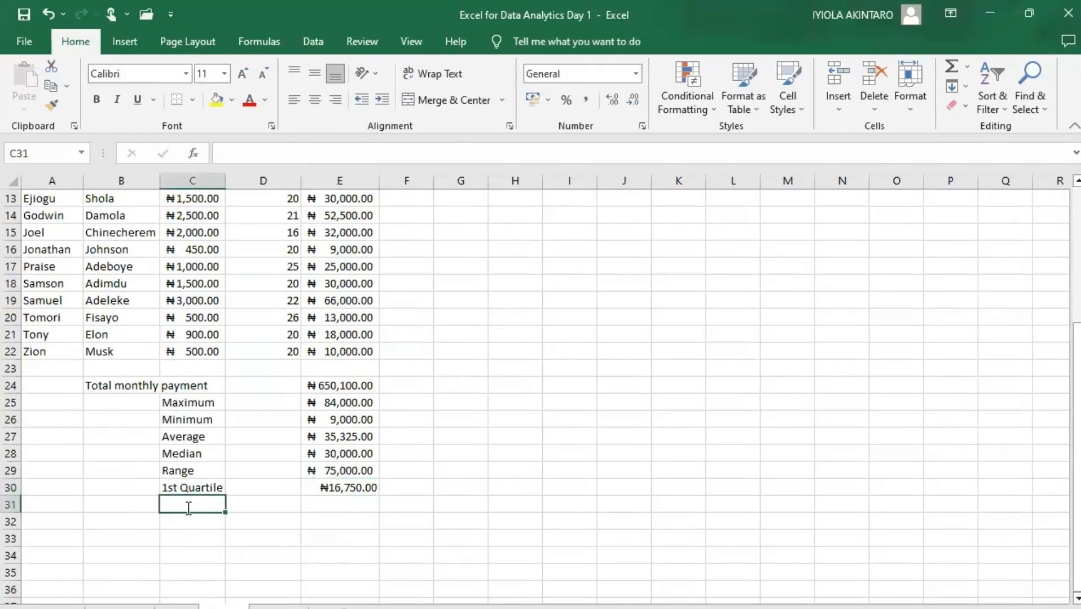
{"action": "type", "text": "3rd qua"}
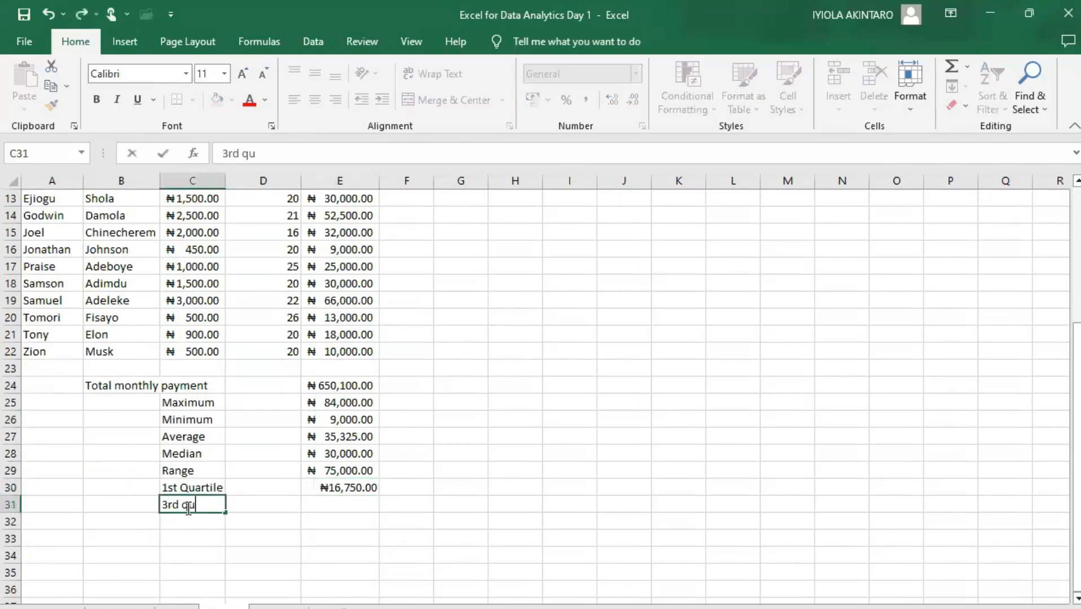
{"action": "key", "text": "BackSpace"}
{"action": "key", "text": "BackSpace"}
{"action": "key", "text": "BackSpace"}
{"action": "type", "text": "Quartile"}
{"action": "key", "text": "Tab"}
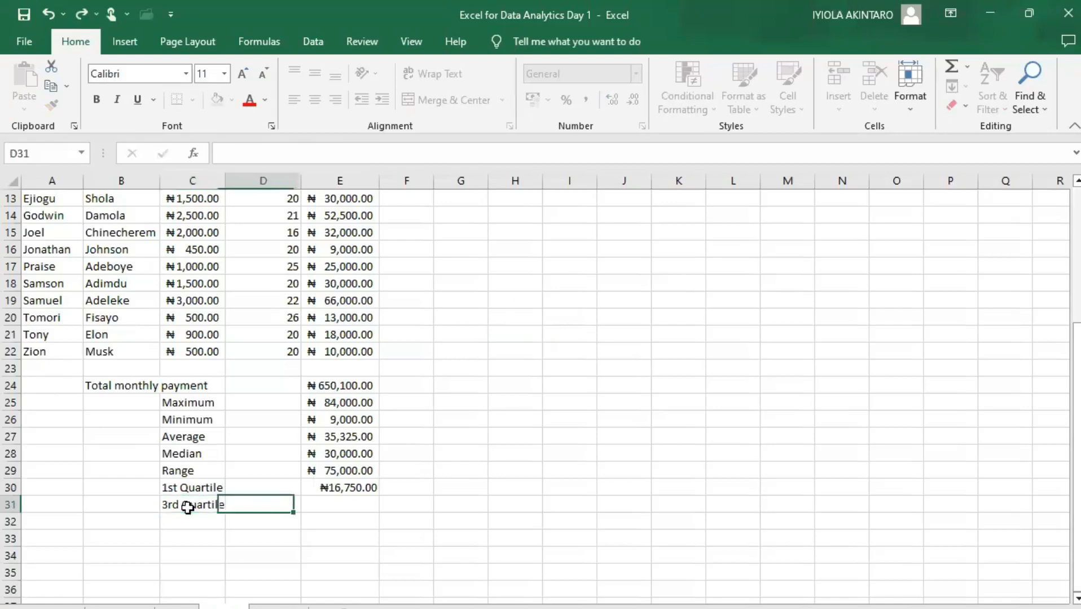
Step: Calculate the third quartile of monthly pay in cell E31 with the formula =PERCENTILE.EXC(E5:E22,0.75)
{"action": "key", "text": "Tab"}
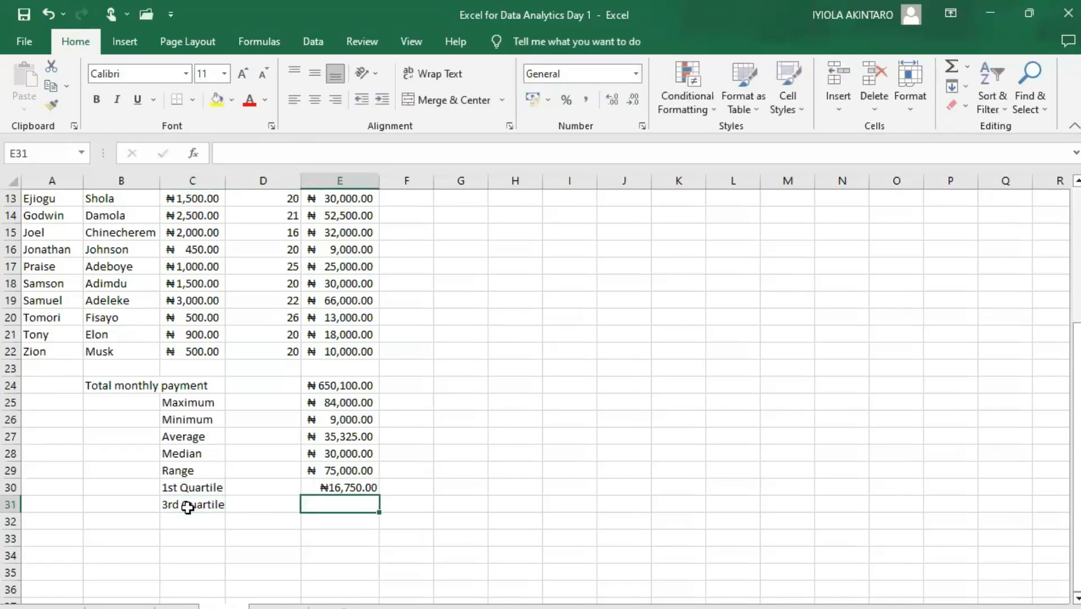
{"action": "type", "text": "="}
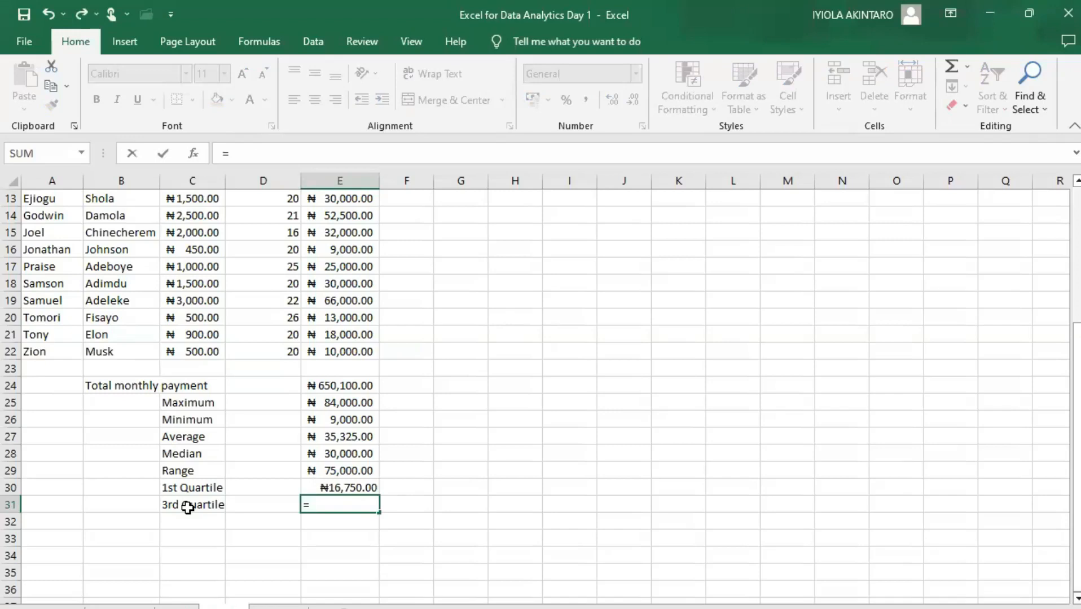
{"action": "type", "text": "PERCENTILE.EXC("}
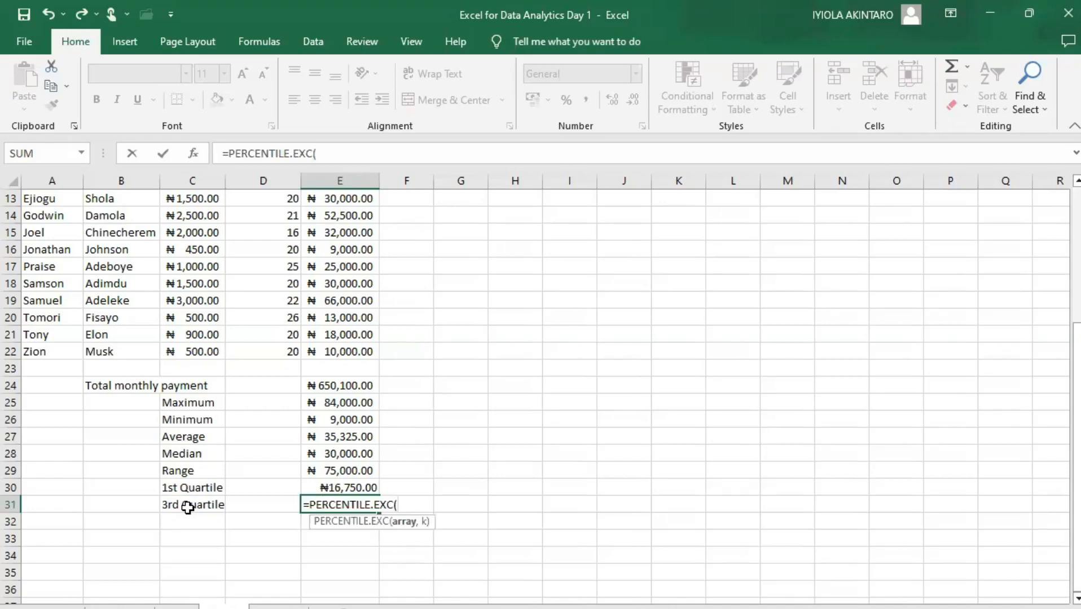
{"action": "type", "text": "e"}
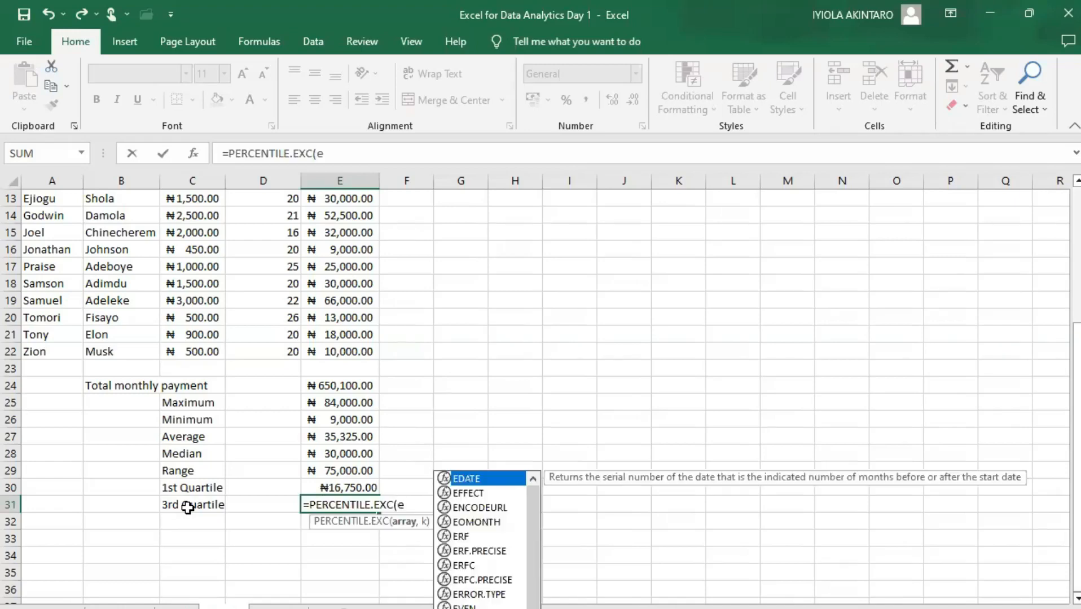
{"action": "type", "text": "5:"}
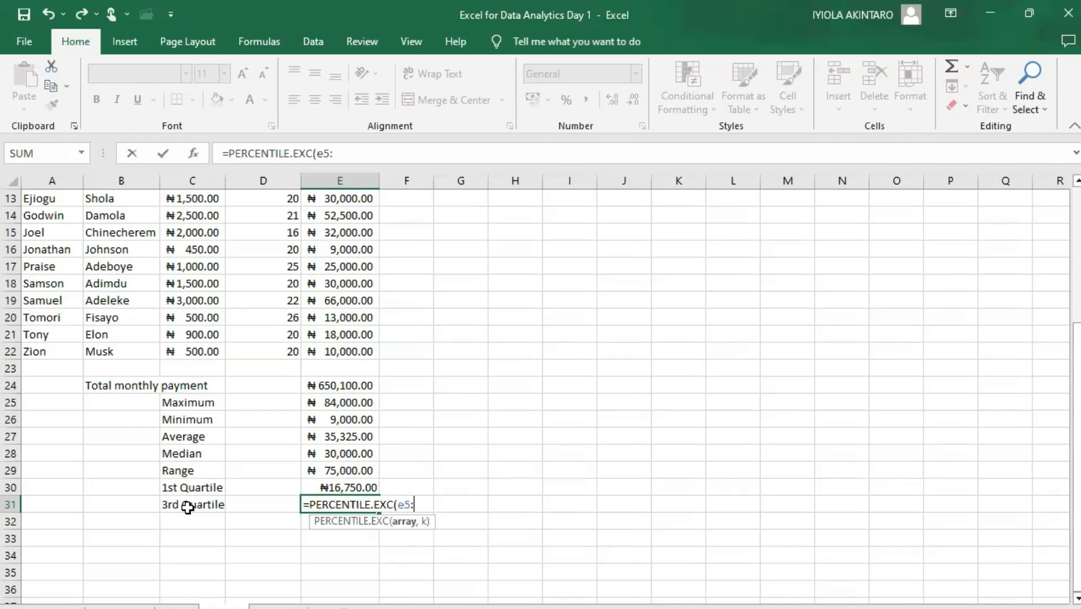
{"action": "type", "text": "e22"}
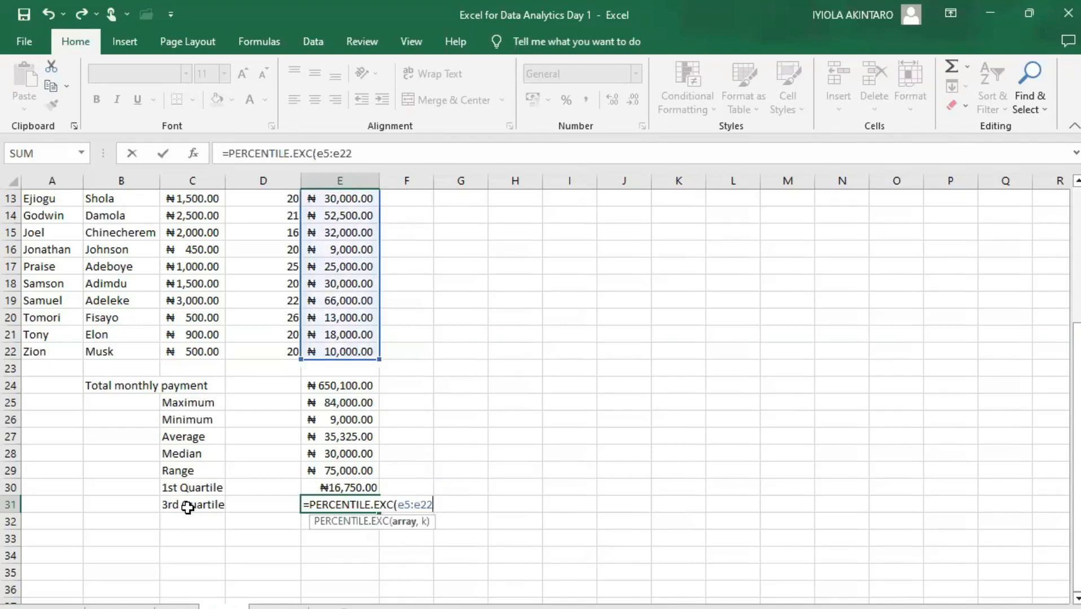
{"action": "type", "text": ",0.75)"}
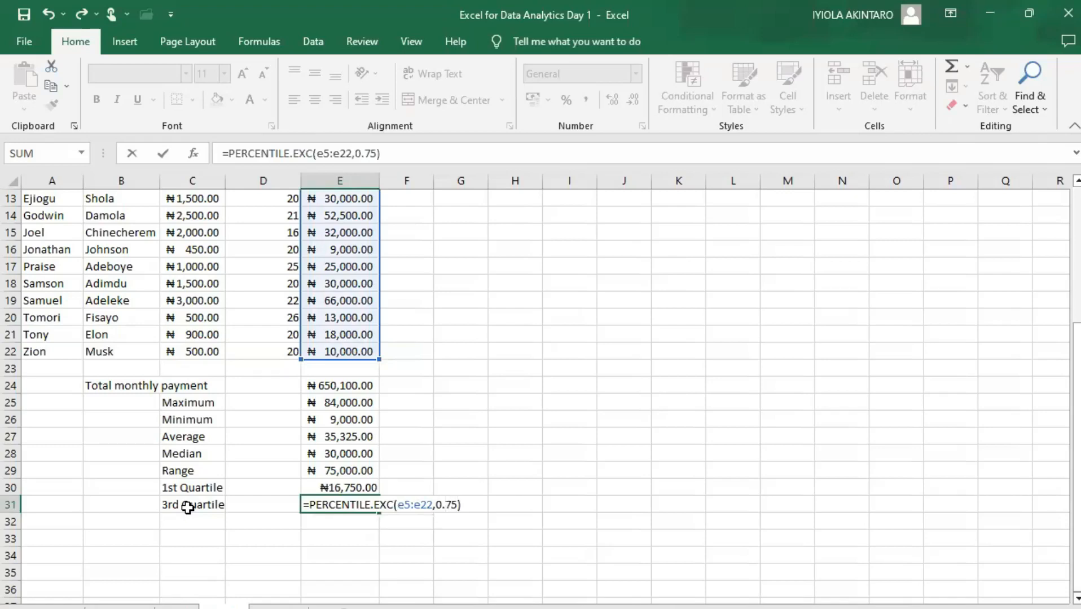
{"action": "left_click", "coordinate": [188, 509]}
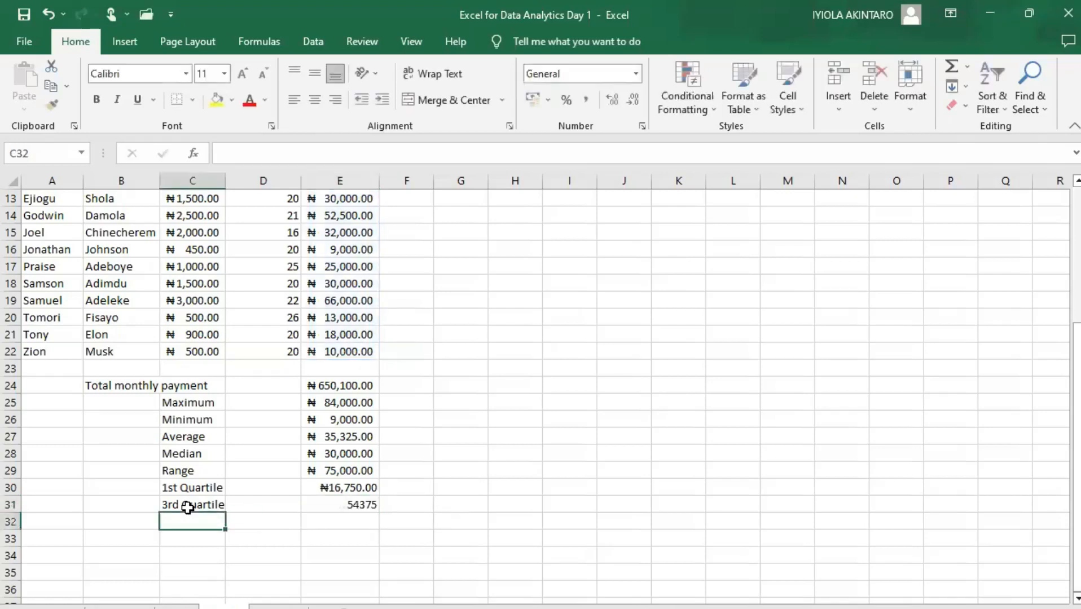
Step: Format the third quartile value in cell E31 as Currency
{"action": "left_click", "coordinate": [348, 506]}
{"action": "left_click", "coordinate": [636, 74]}
{"action": "left_click", "coordinate": [581, 168]}
{"action": "left_click", "coordinate": [340, 538]}
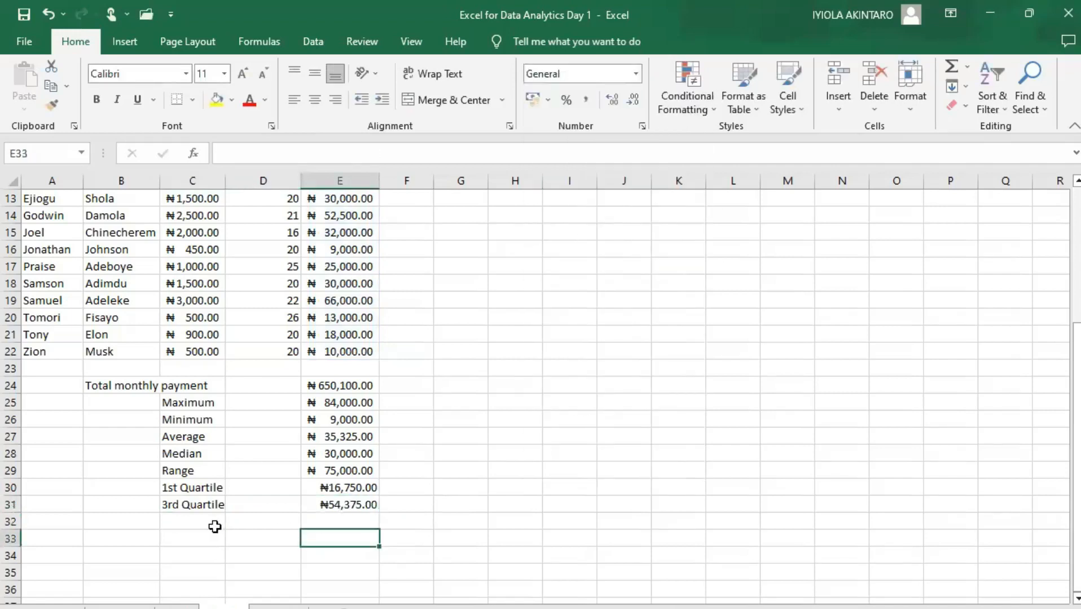
Step: Review the monthly pay figures and summary statistics, including the quartile results in cells E30 and E31
{"action": "left_click", "coordinate": [215, 525]}
{"action": "scroll", "coordinate": [339, 456], "scroll_direction": "up", "scroll_amount": 1}
{"action": "scroll", "coordinate": [338, 456], "scroll_direction": "down", "scroll_amount": 1}
{"action": "scroll", "coordinate": [345, 490], "scroll_direction": "up", "scroll_amount": 2}
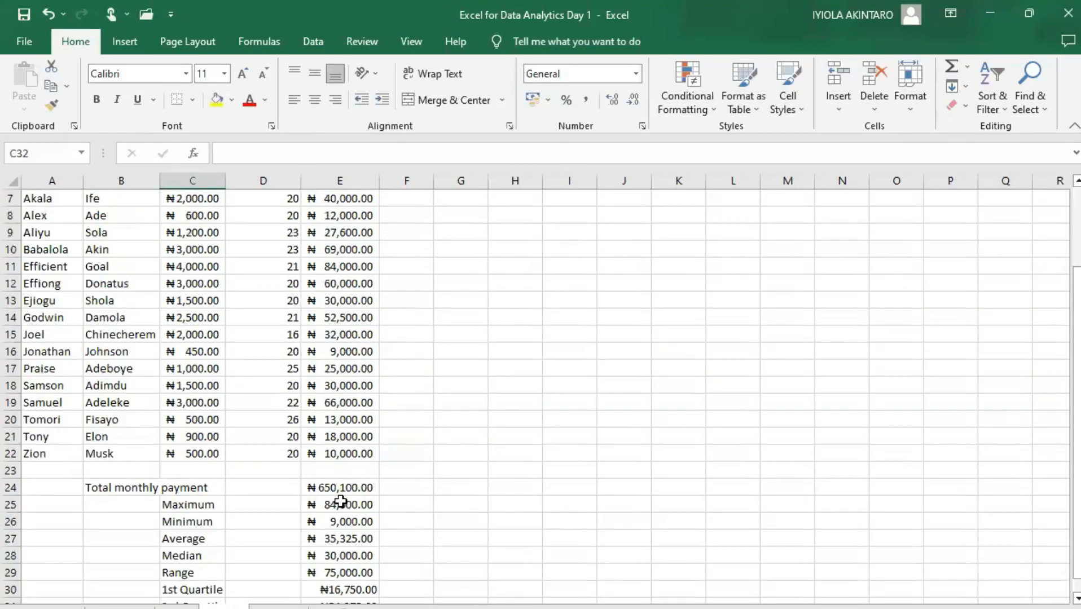
{"action": "scroll", "coordinate": [340, 502], "scroll_direction": "down", "scroll_amount": 4}
{"action": "scroll", "coordinate": [340, 499], "scroll_direction": "up", "scroll_amount": 3}
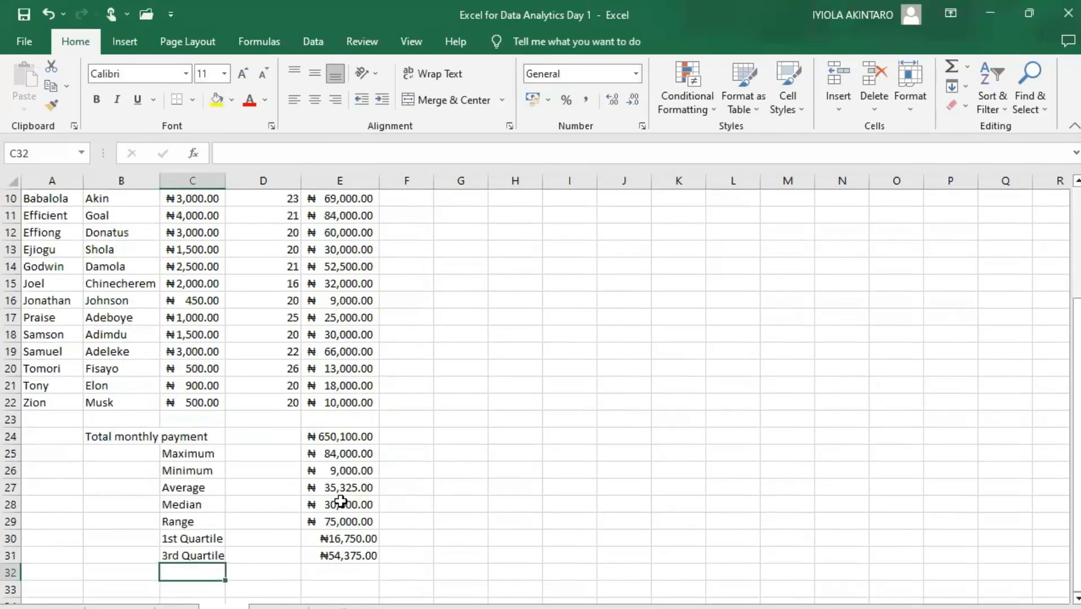
{"action": "left_click", "coordinate": [339, 540]}
{"action": "key", "text": "Down"}
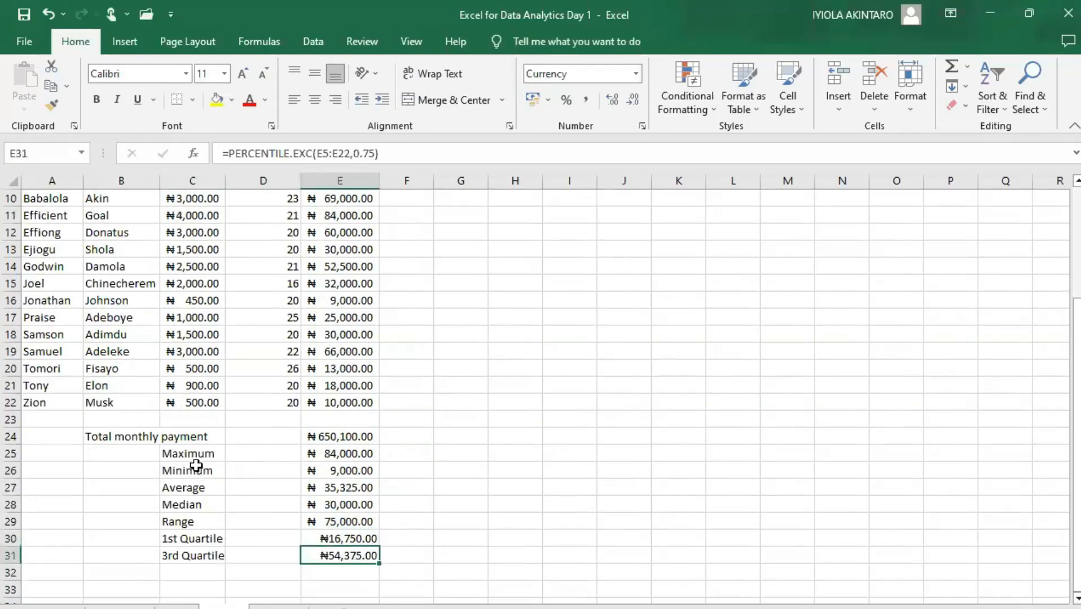
Step: Make the summary labels from Total monthly payment down to 3rd Quartile (B24:C31) bold
{"action": "left_click", "coordinate": [195, 458]}
{"action": "left_click_drag", "start_coordinate": [140, 437], "coordinate": [181, 550]}
{"action": "left_click", "coordinate": [96, 99]}
{"action": "left_click", "coordinate": [184, 488]}
Step: Go through the summary labels from Total monthly payment to 3rd Quartile and look over the whole payroll table
{"action": "left_click", "coordinate": [169, 436]}
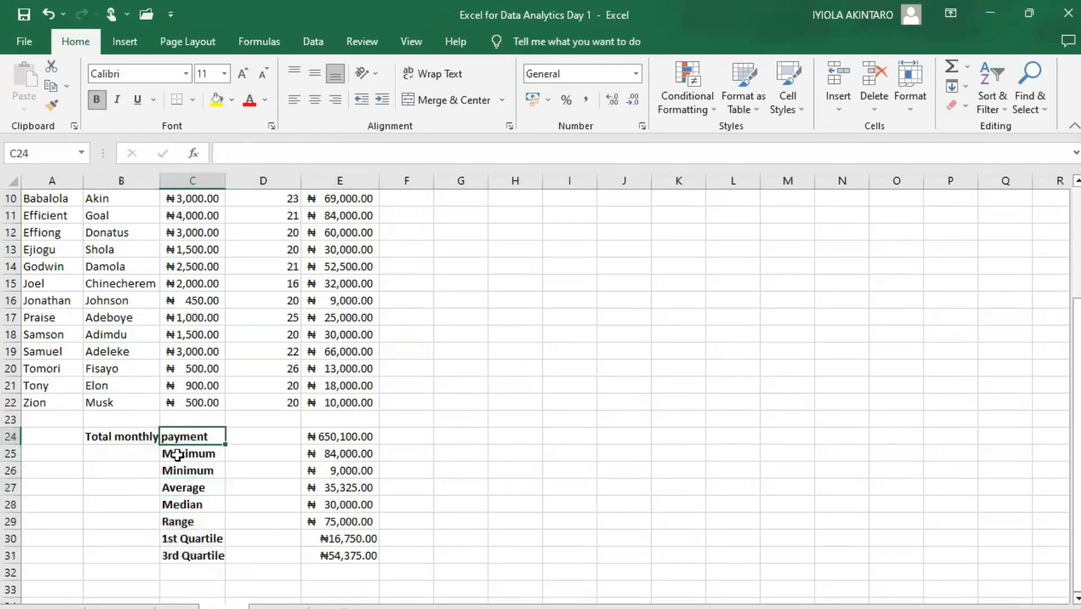
{"action": "left_click", "coordinate": [174, 454]}
{"action": "left_click", "coordinate": [192, 472]}
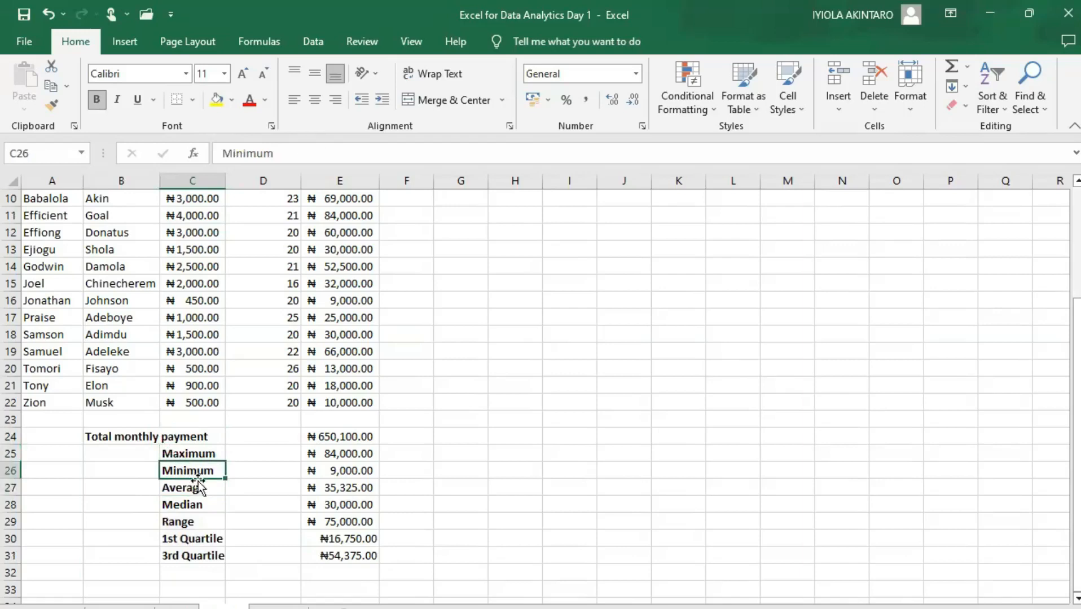
{"action": "left_click", "coordinate": [197, 487]}
{"action": "left_click", "coordinate": [193, 505]}
{"action": "left_click", "coordinate": [190, 523]}
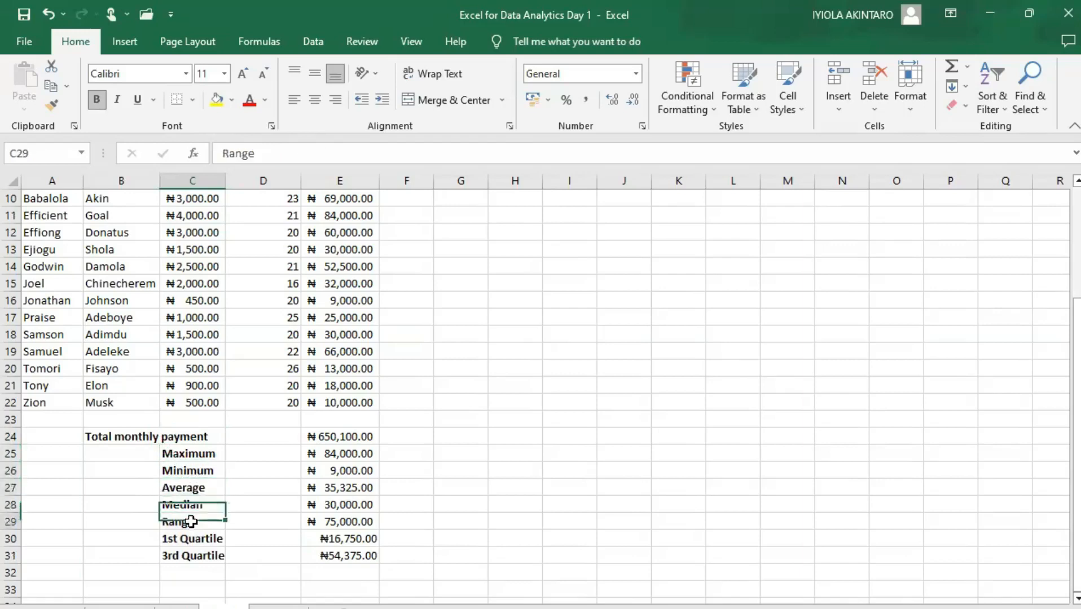
{"action": "left_click", "coordinate": [192, 542]}
{"action": "key", "text": "Down"}
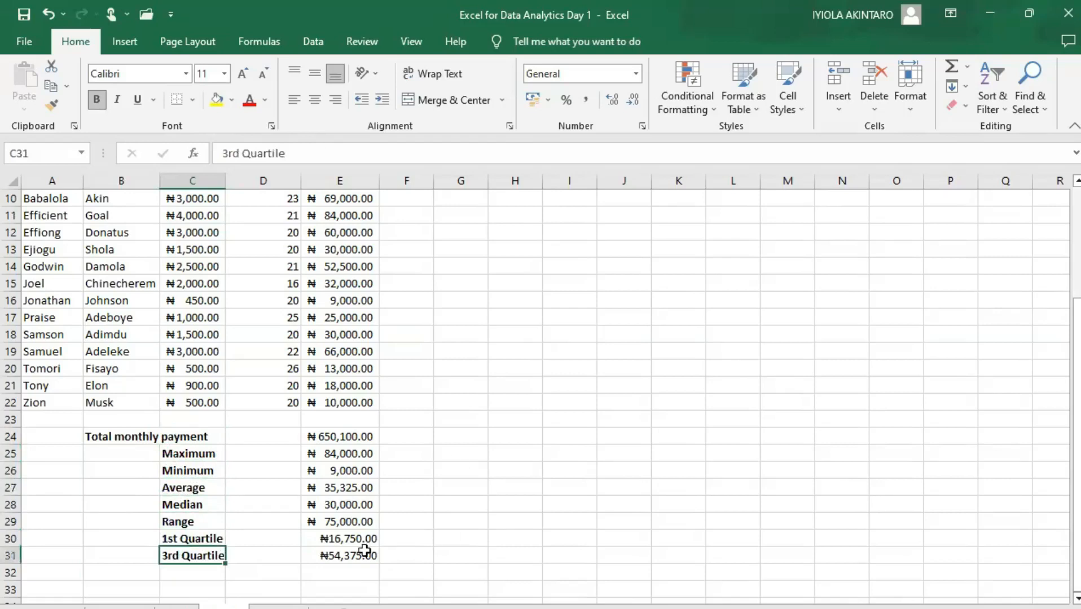
{"action": "scroll", "coordinate": [339, 485], "scroll_direction": "up", "scroll_amount": 1}
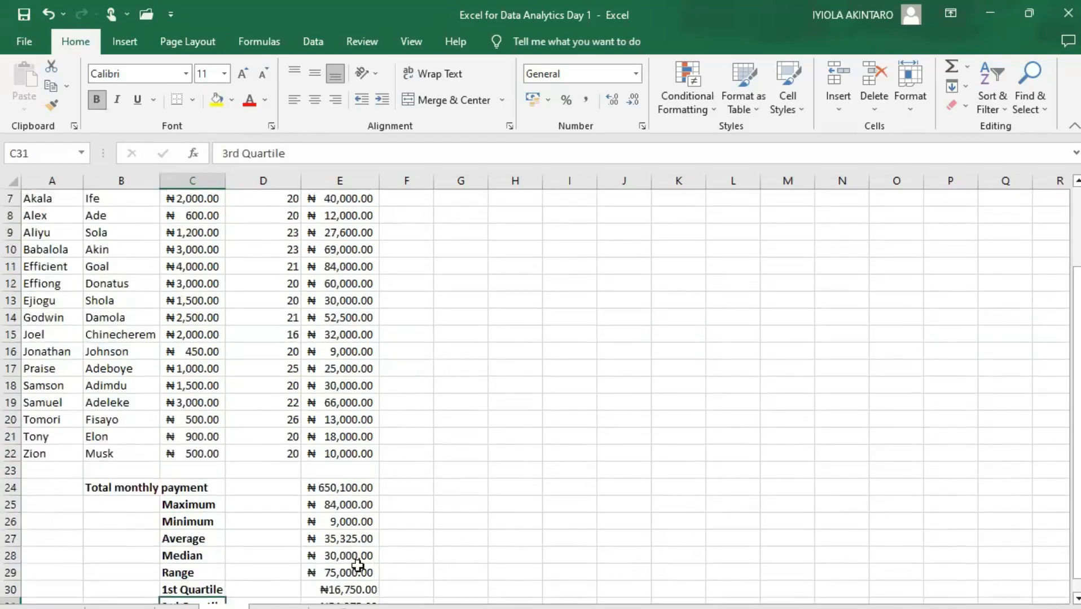
{"action": "scroll", "coordinate": [360, 491], "scroll_direction": "up", "scroll_amount": 2}
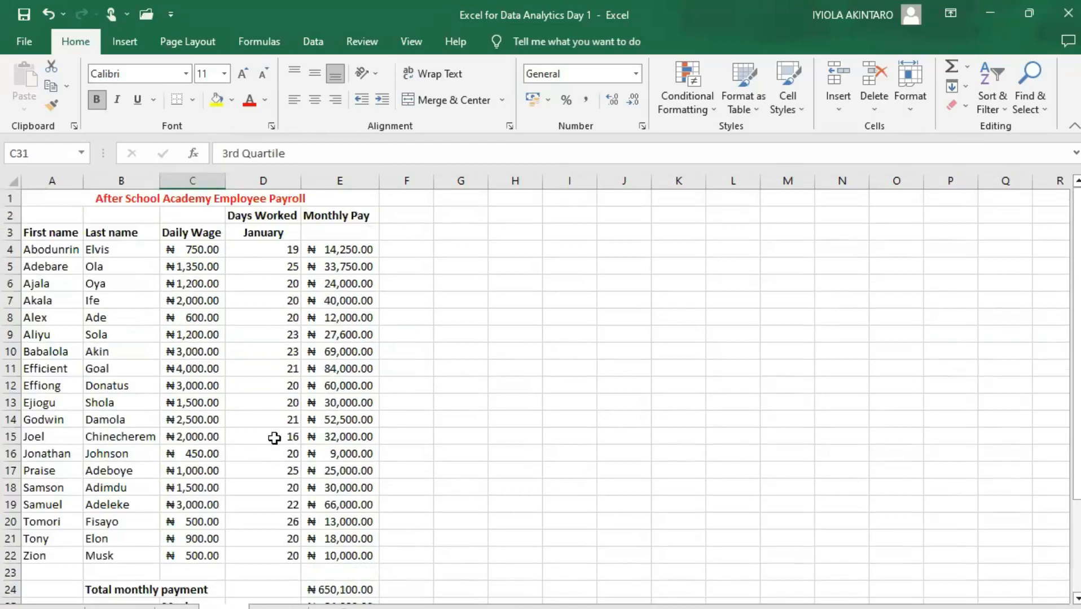
{"action": "scroll", "coordinate": [140, 473], "scroll_direction": "down", "scroll_amount": 6}
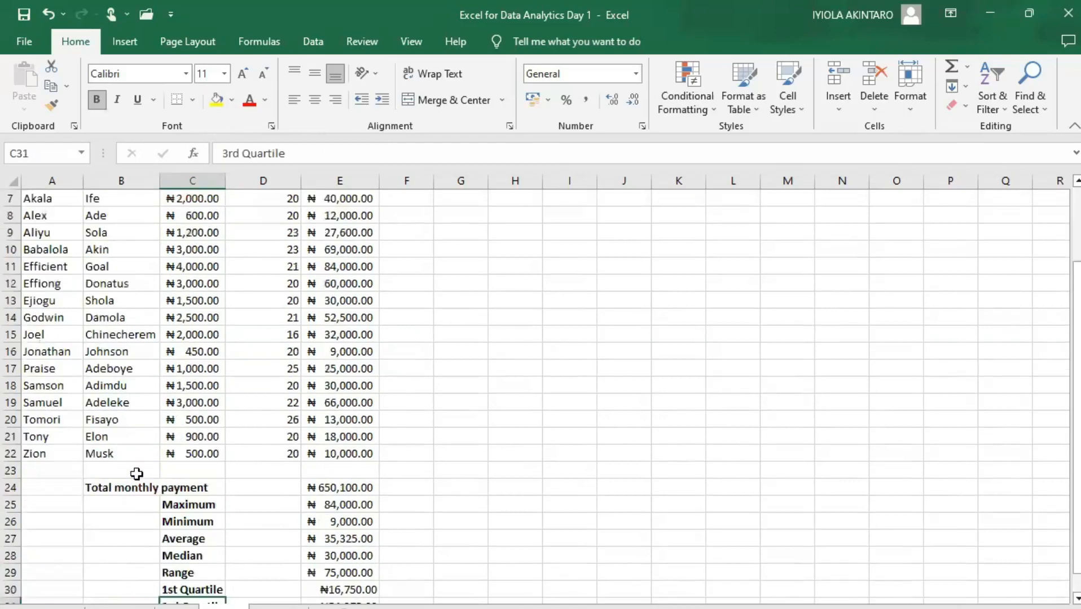
{"action": "scroll", "coordinate": [133, 483], "scroll_direction": "up", "scroll_amount": 6}
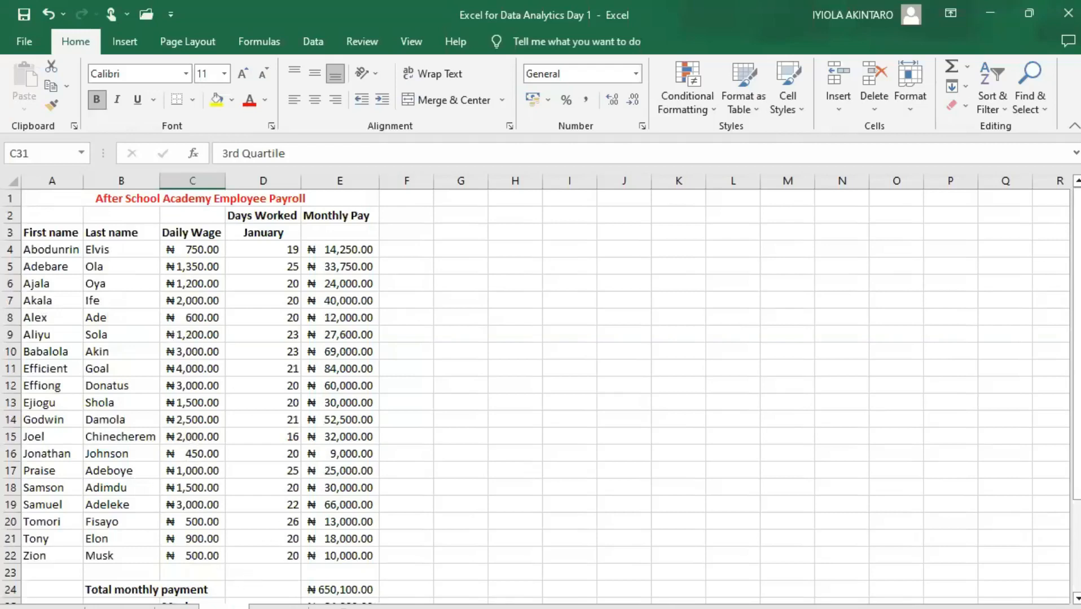
Step: Compare the finished payroll sheet with the one containing Extra Days, Bonus Payment and Total Payment columns, ending on the latter
{"action": "left_click", "coordinate": [278, 608]}
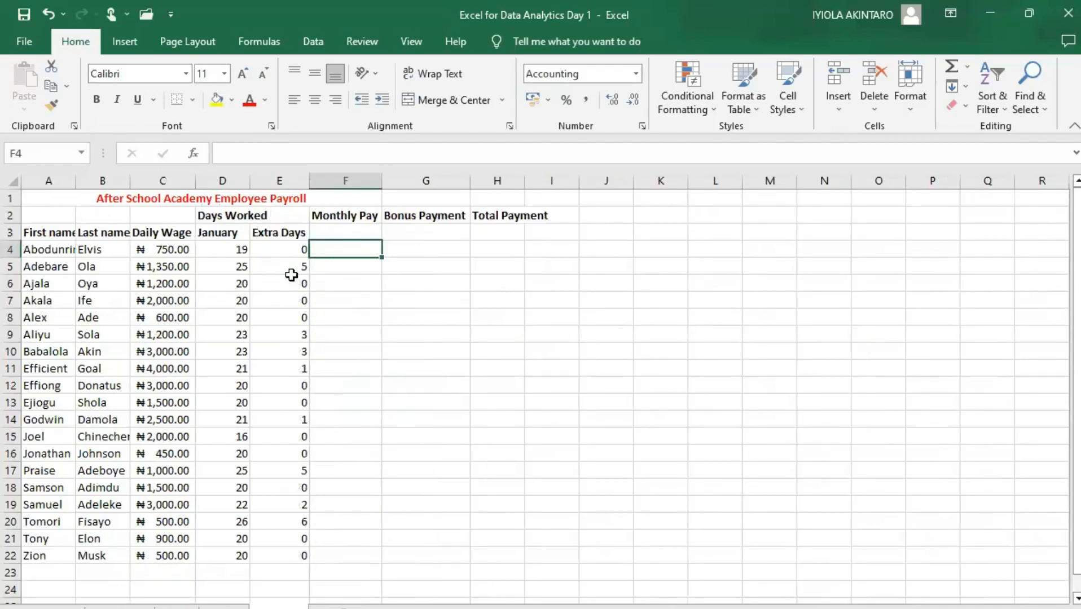
{"action": "left_click", "coordinate": [224, 607]}
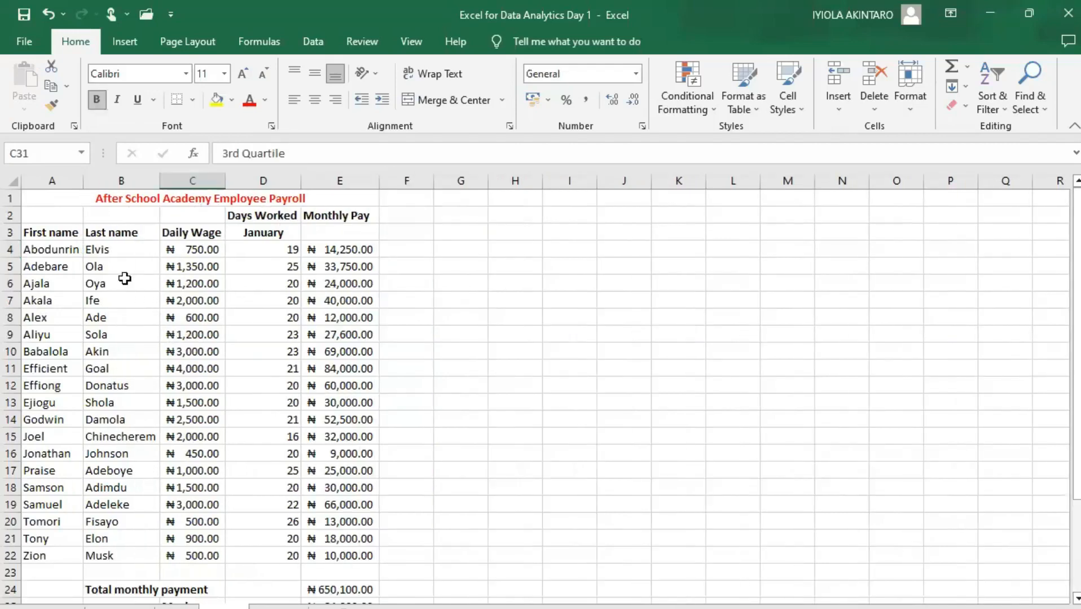
{"action": "left_click", "coordinate": [278, 607]}
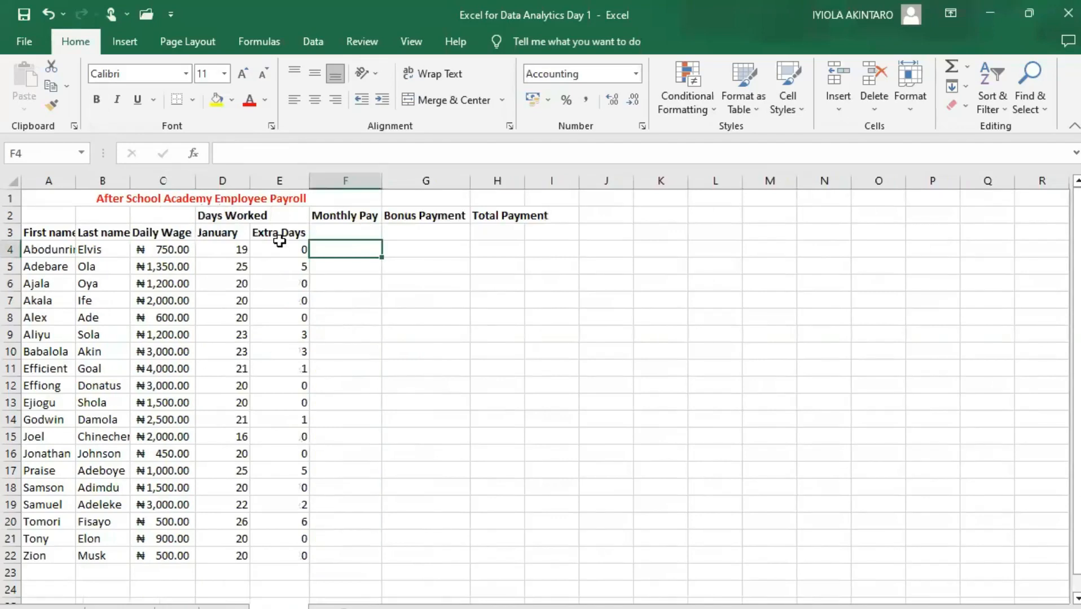
Step: Examine the IF formulas in the Extra Days column, from the first employee down to row 21
{"action": "left_click", "coordinate": [280, 246]}
{"action": "left_click", "coordinate": [273, 267]}
{"action": "left_click", "coordinate": [280, 286]}
{"action": "left_click", "coordinate": [285, 366]}
{"action": "left_click", "coordinate": [285, 403]}
{"action": "left_click", "coordinate": [289, 440]}
{"action": "left_click", "coordinate": [286, 472]}
{"action": "left_click", "coordinate": [286, 504]}
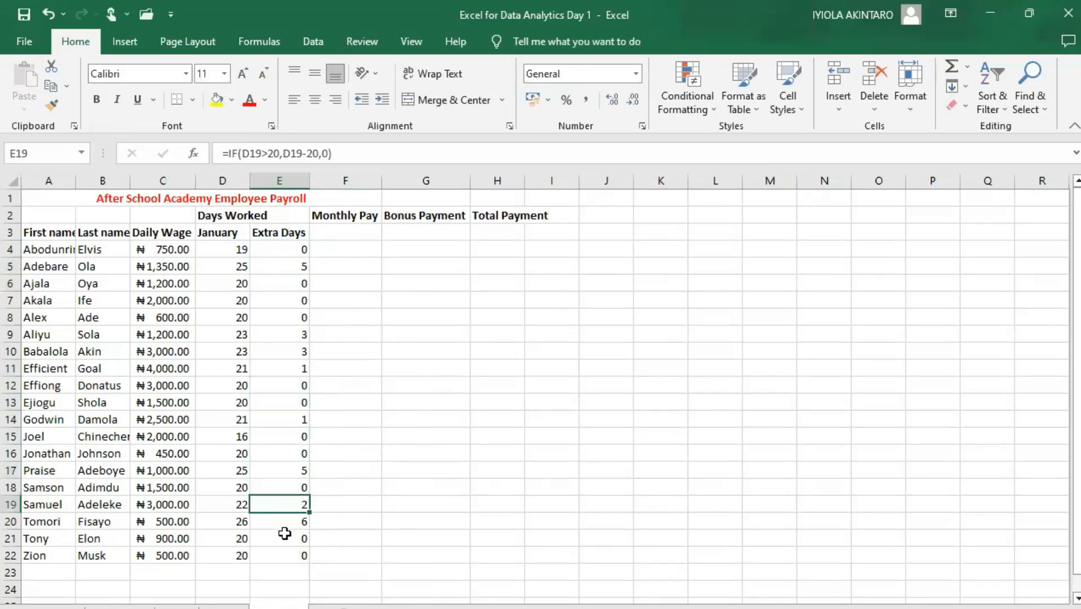
{"action": "left_click", "coordinate": [285, 539]}
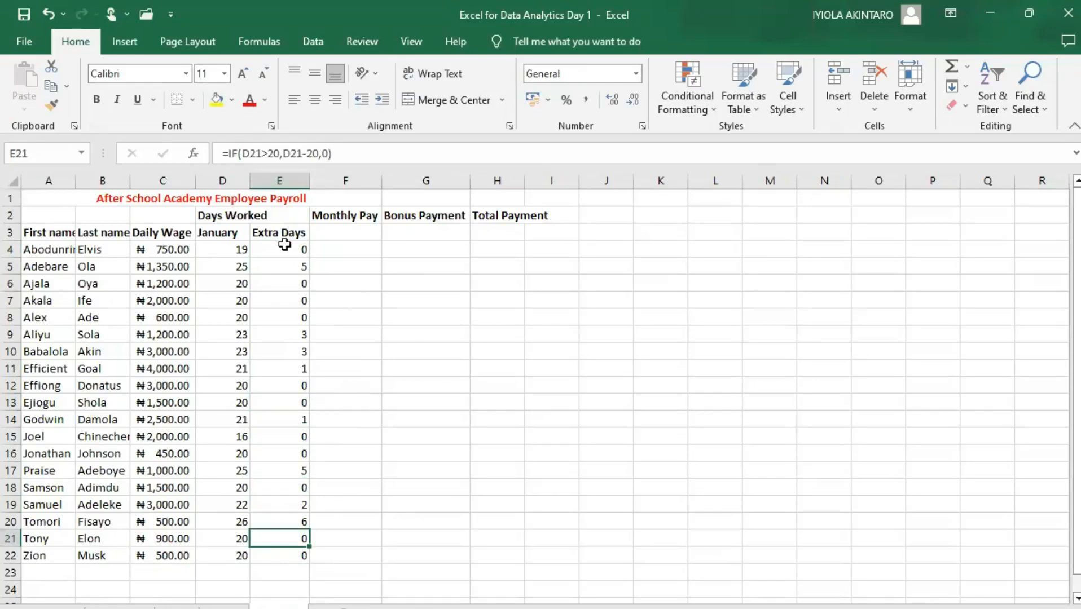
{"action": "left_click", "coordinate": [284, 246]}
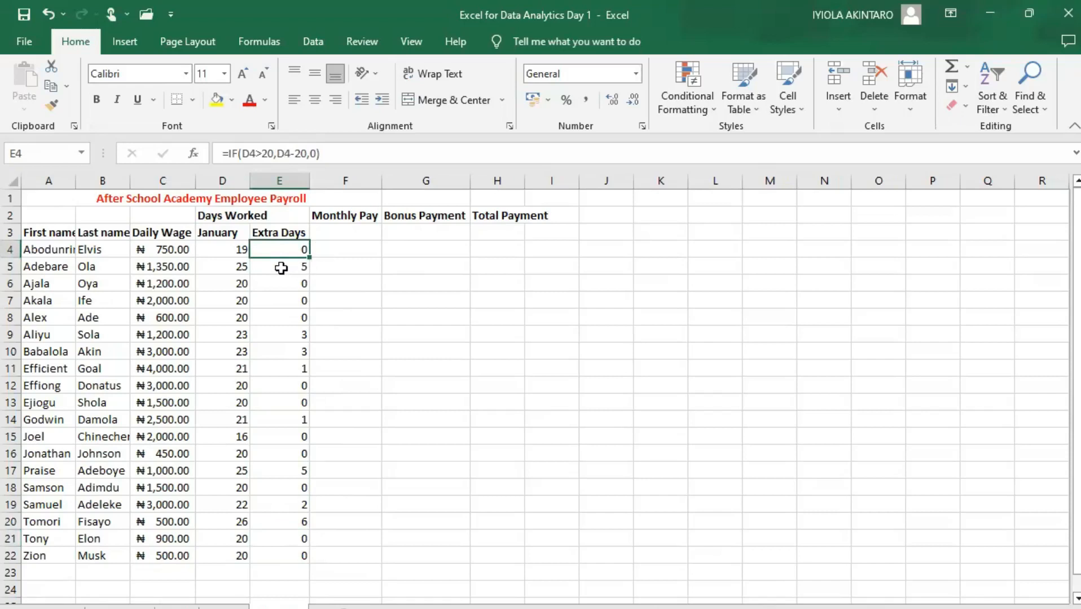
Step: Compare the January days worked in column D with the Extra Days values and the empty Monthly Pay column
{"action": "left_click", "coordinate": [344, 248]}
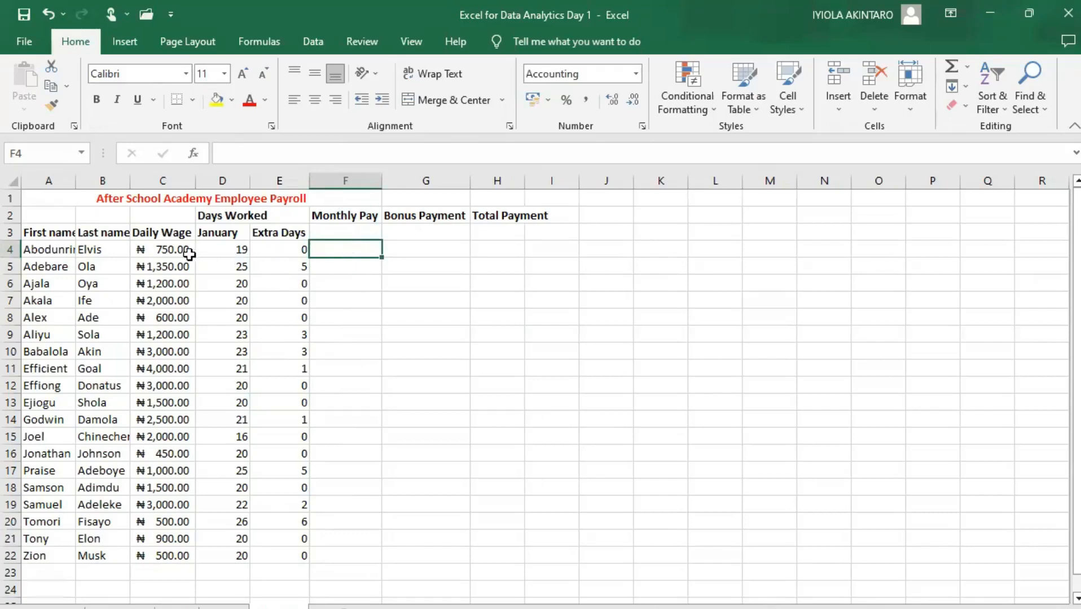
{"action": "left_click", "coordinate": [228, 252]}
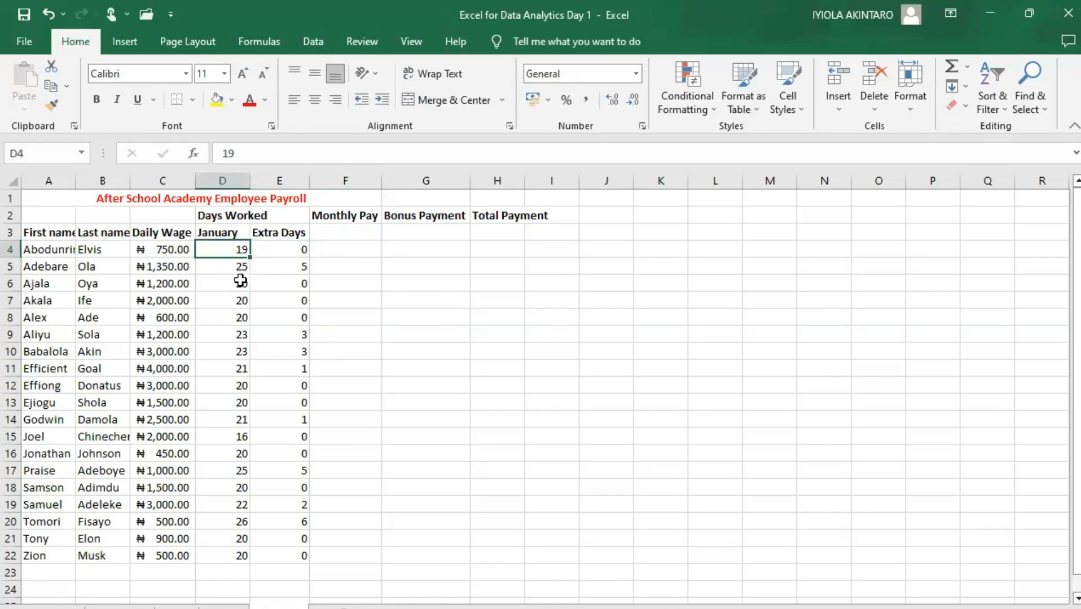
{"action": "left_click_drag", "start_coordinate": [211, 291], "coordinate": [212, 299]}
{"action": "left_click", "coordinate": [213, 297]}
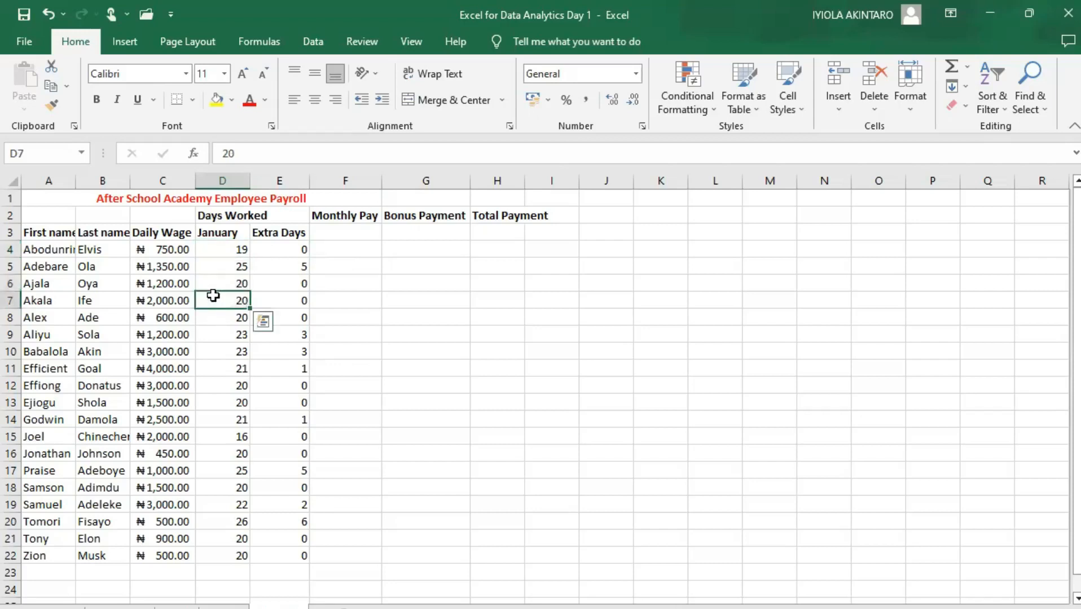
{"action": "left_click", "coordinate": [215, 316]}
{"action": "left_click", "coordinate": [215, 333]}
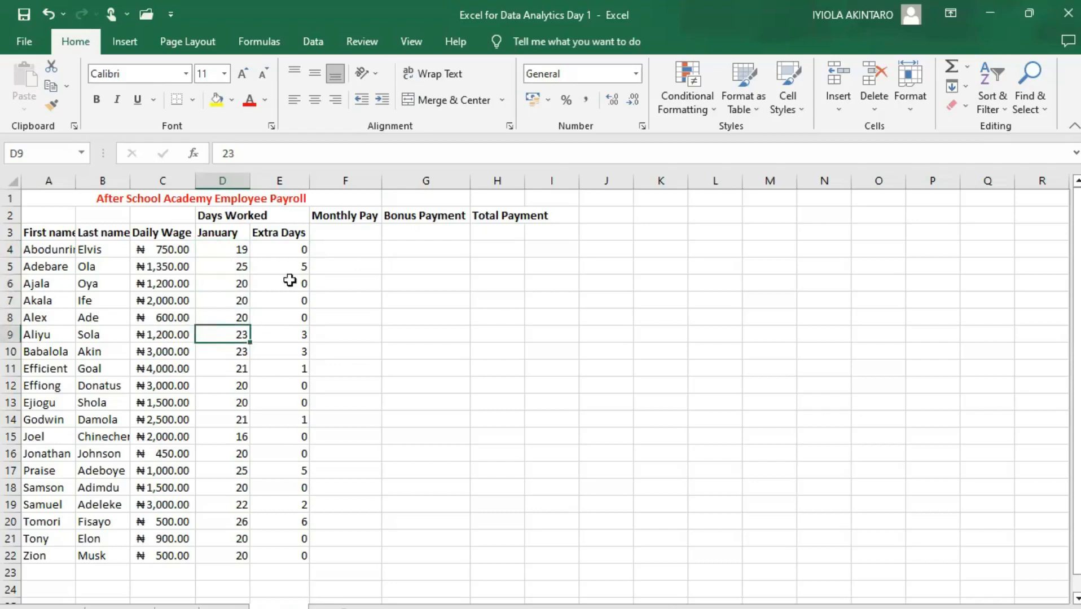
{"action": "left_click", "coordinate": [221, 269]}
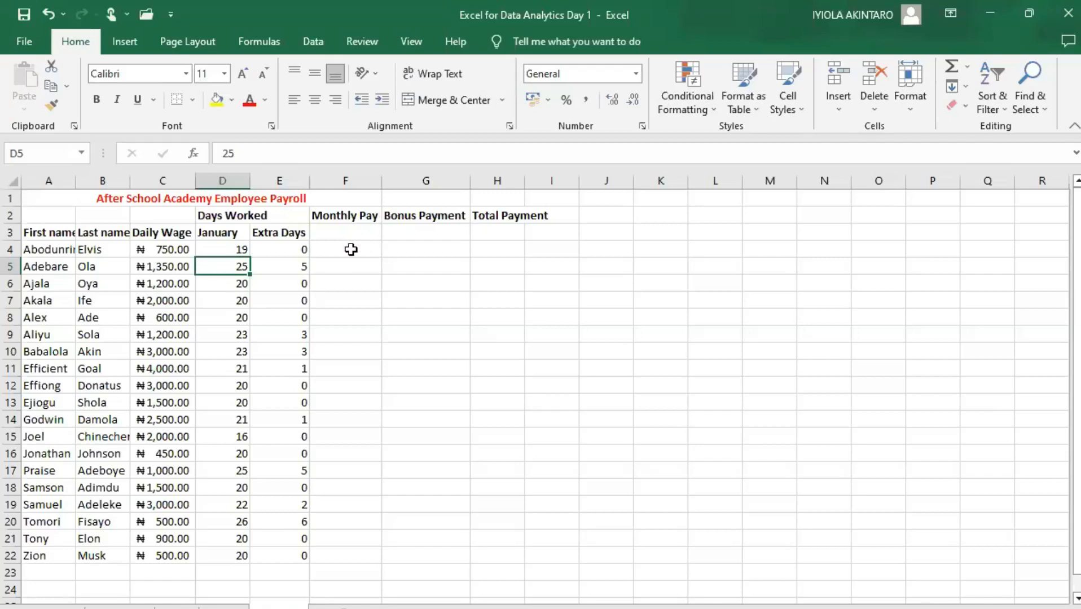
Step: Autofit the First name column to its contents and check the wage and days worked for the first employees
{"action": "left_click", "coordinate": [351, 250]}
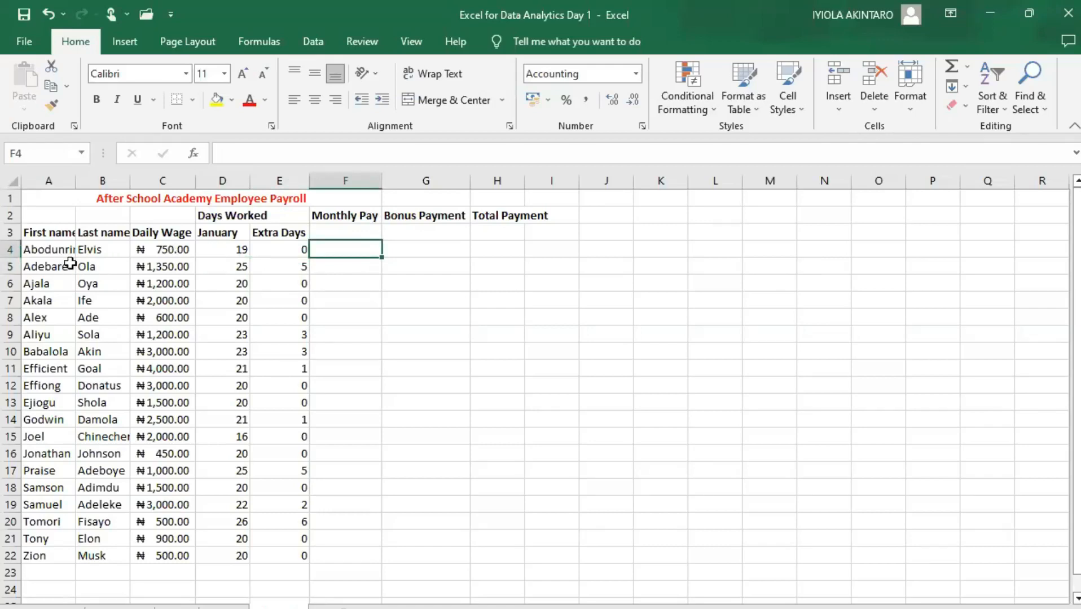
{"action": "double_click", "coordinate": [76, 184]}
{"action": "left_click", "coordinate": [240, 250]}
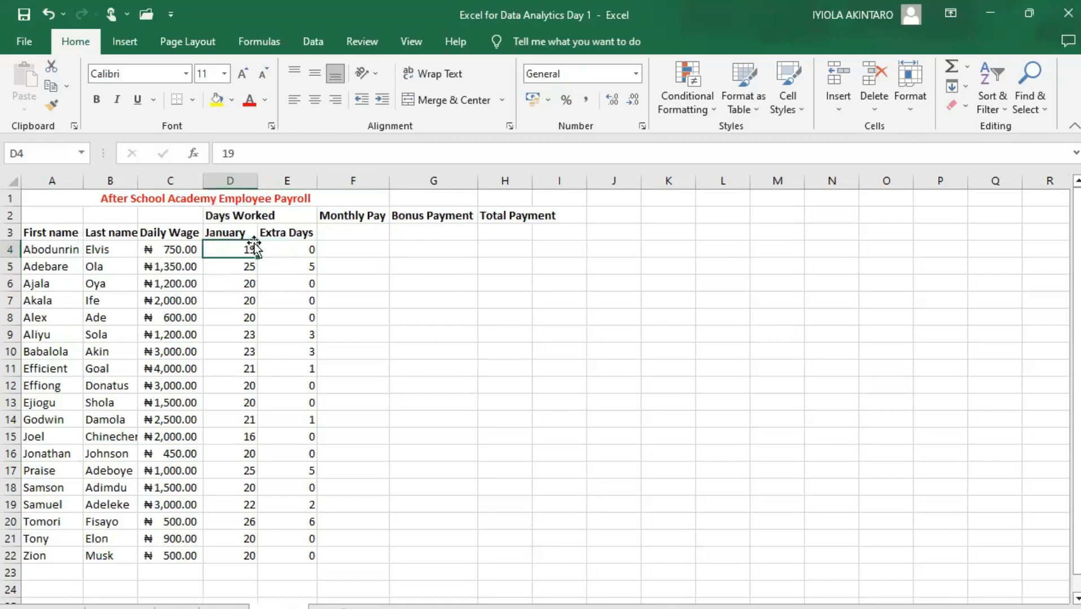
{"action": "left_click", "coordinate": [169, 249]}
{"action": "left_click", "coordinate": [228, 249]}
{"action": "left_click", "coordinate": [66, 268]}
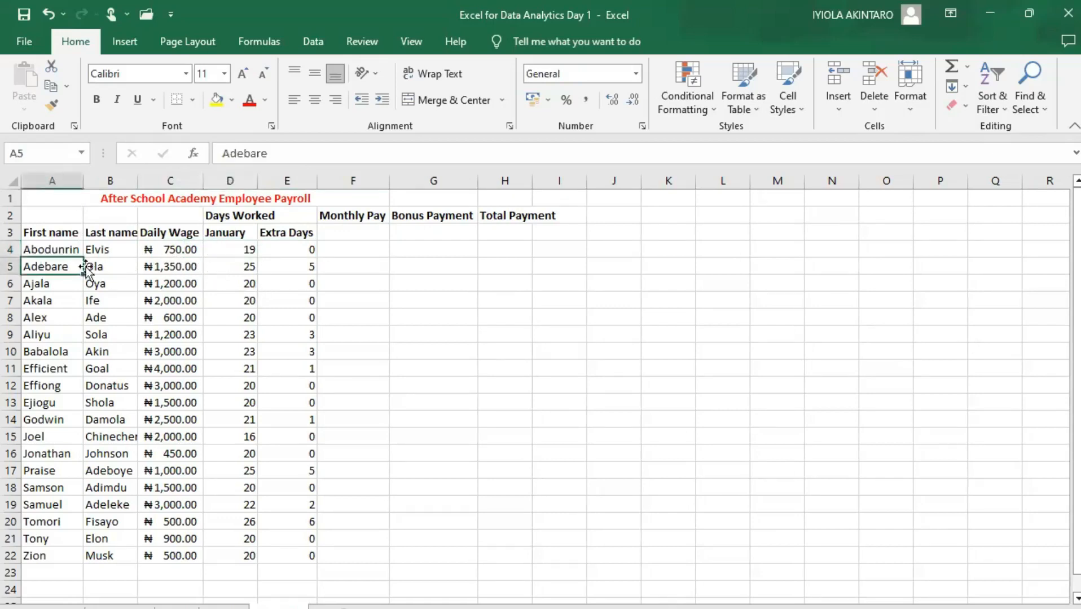
{"action": "left_click", "coordinate": [110, 265]}
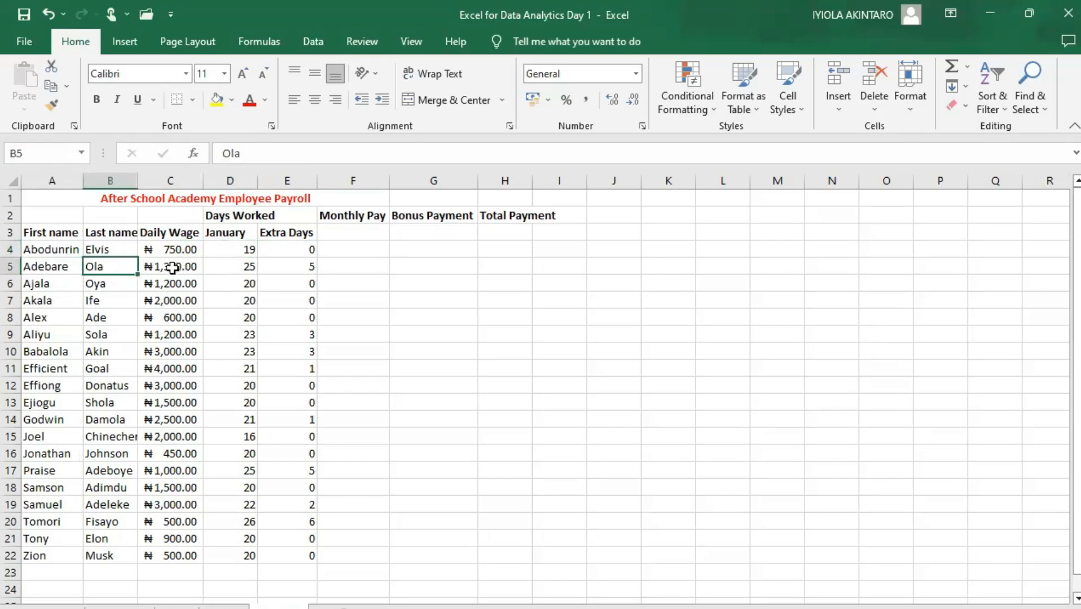
Step: Check the wage and January days worked in row 5 and autofit the Total Payment column to its contents
{"action": "left_click", "coordinate": [174, 269]}
{"action": "left_click", "coordinate": [247, 268]}
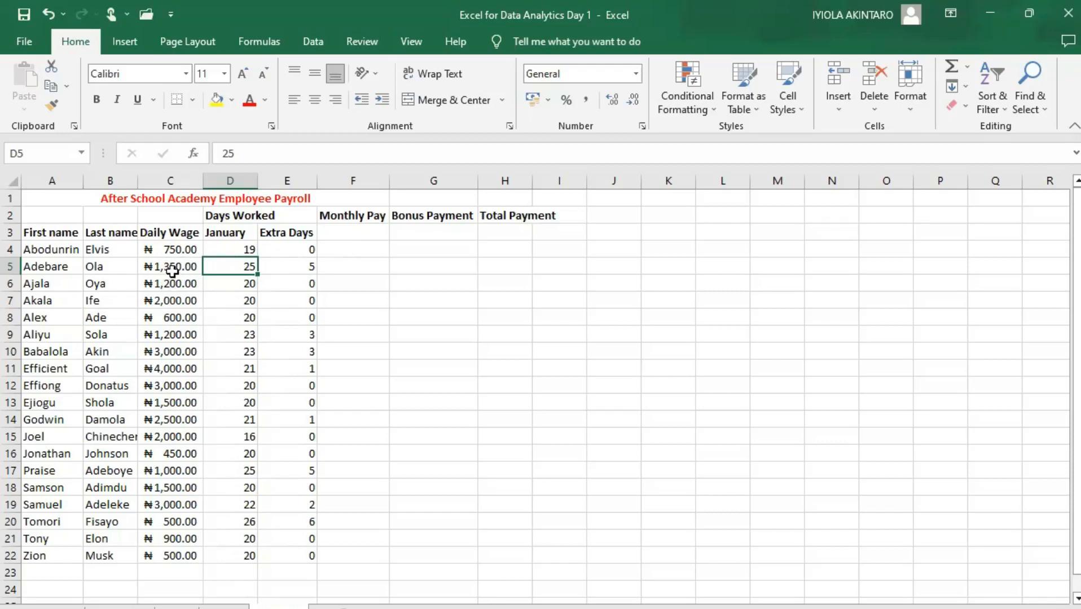
{"action": "left_click", "coordinate": [512, 269]}
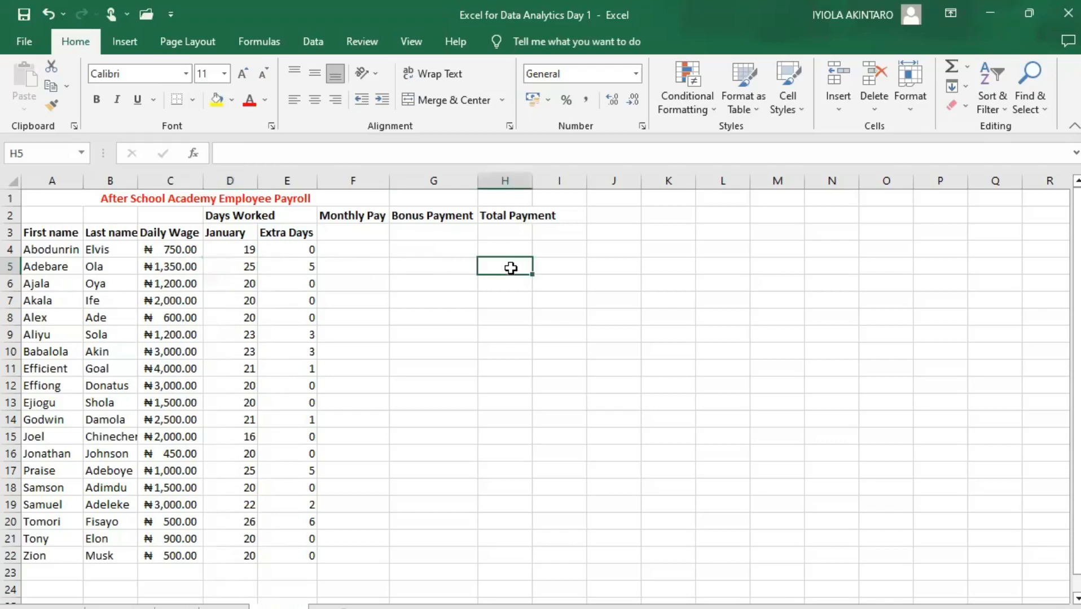
{"action": "double_click", "coordinate": [531, 184]}
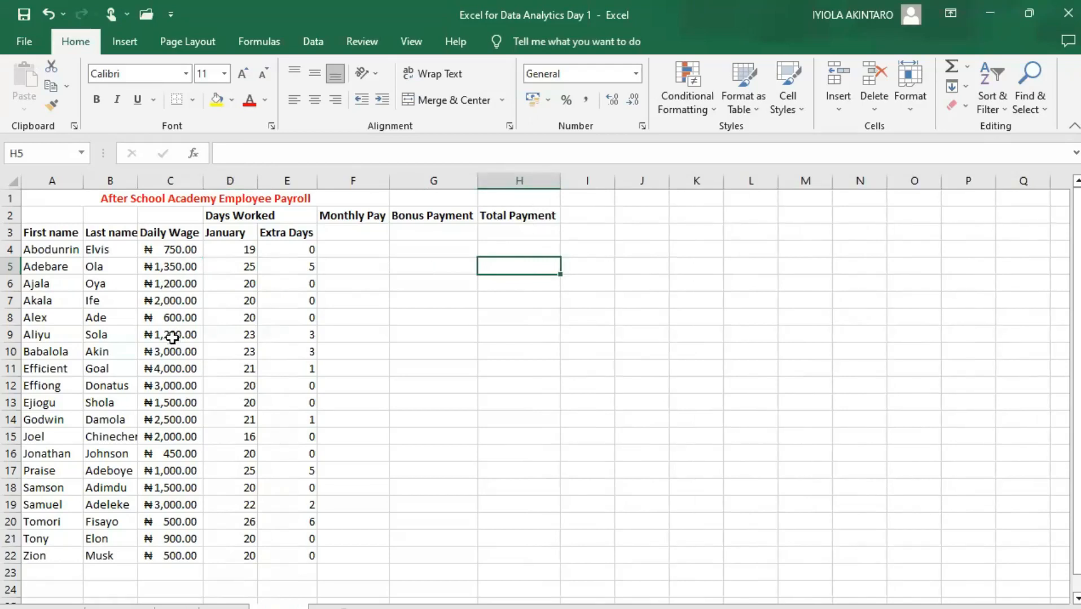
Step: Compare the January days worked in row 5 with the empty Monthly Pay, Bonus Payment and Total Payment columns
{"action": "left_click", "coordinate": [368, 234]}
{"action": "left_click", "coordinate": [343, 255]}
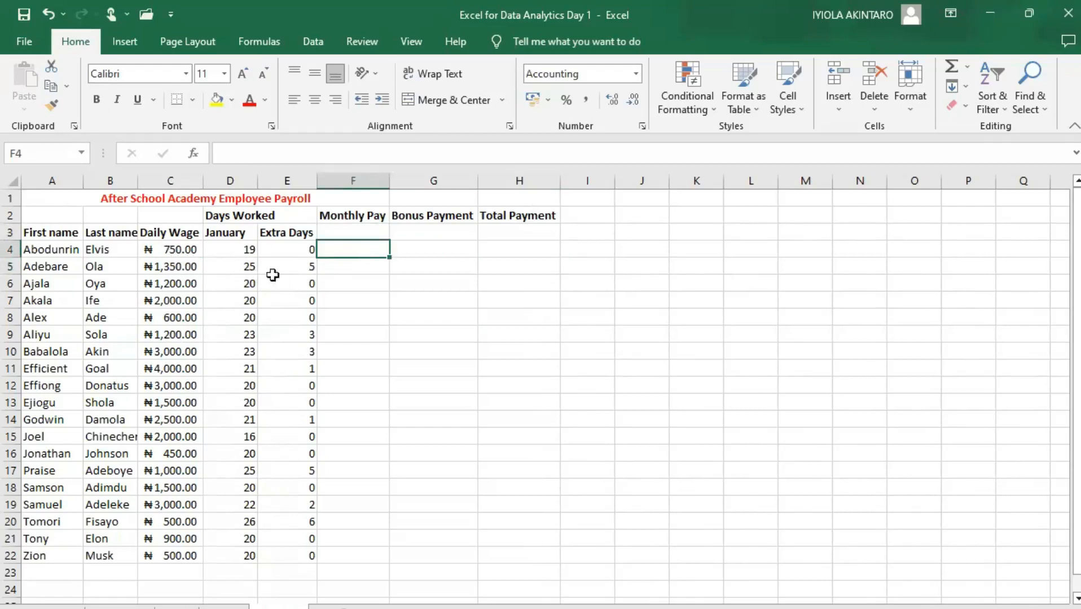
{"action": "left_click", "coordinate": [234, 268]}
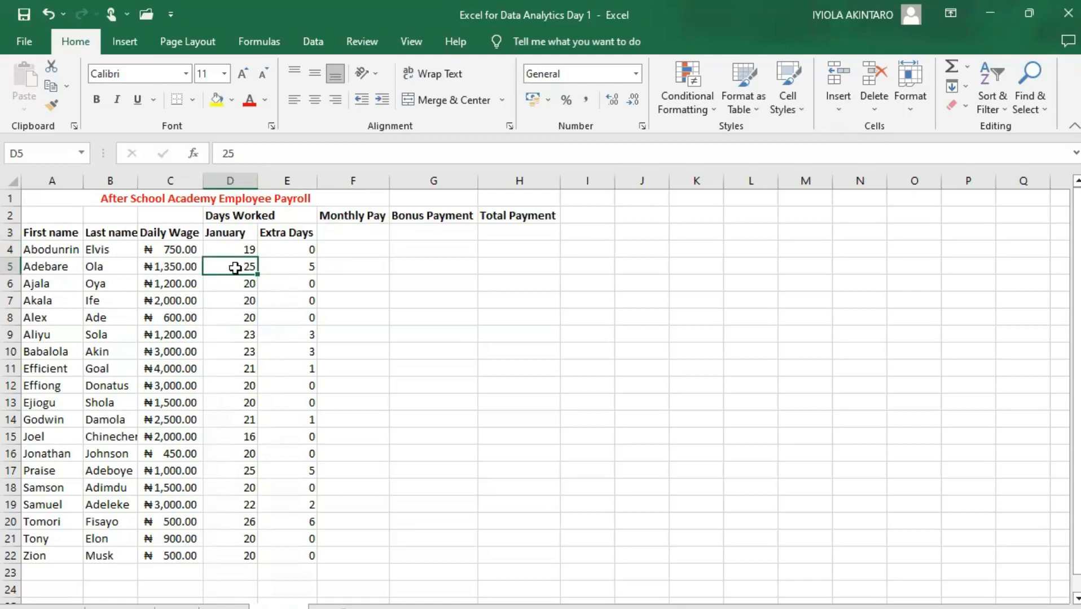
{"action": "left_click", "coordinate": [429, 266]}
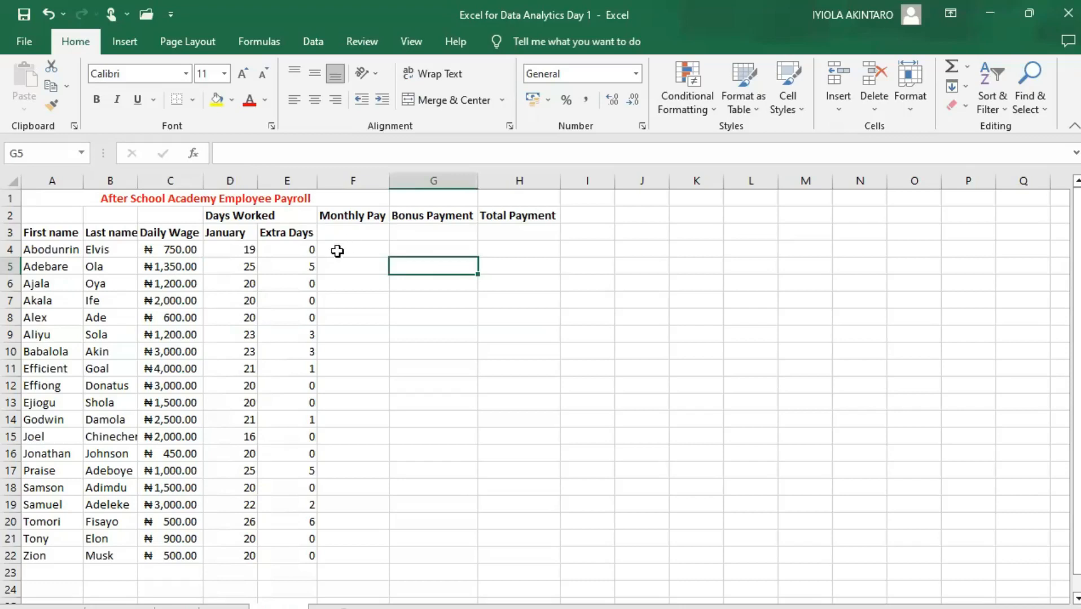
{"action": "left_click", "coordinate": [521, 264]}
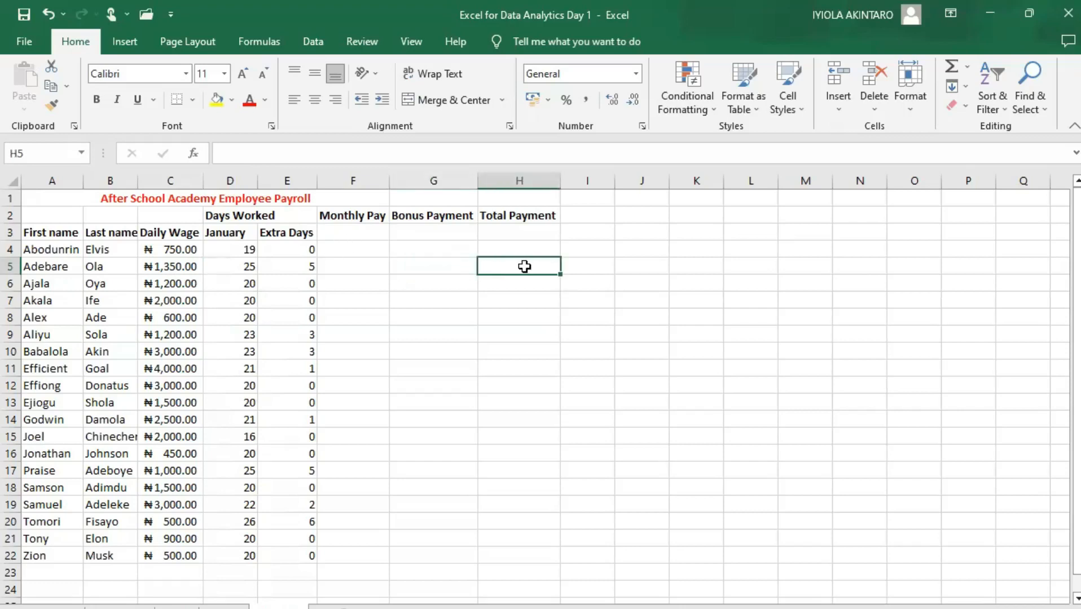
{"action": "left_click", "coordinate": [341, 247]}
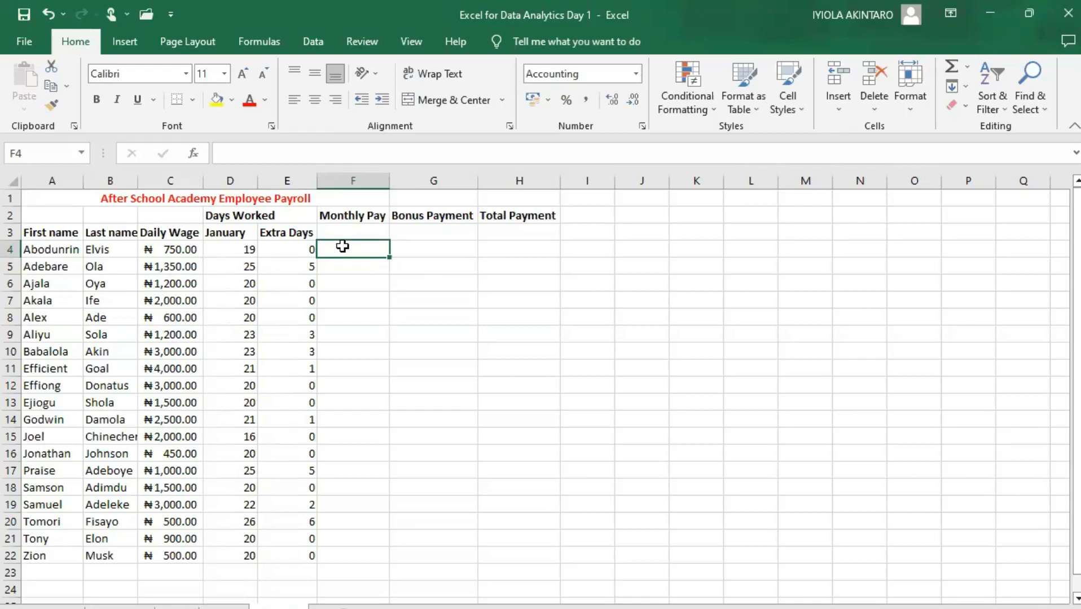
{"action": "type", "text": "="}
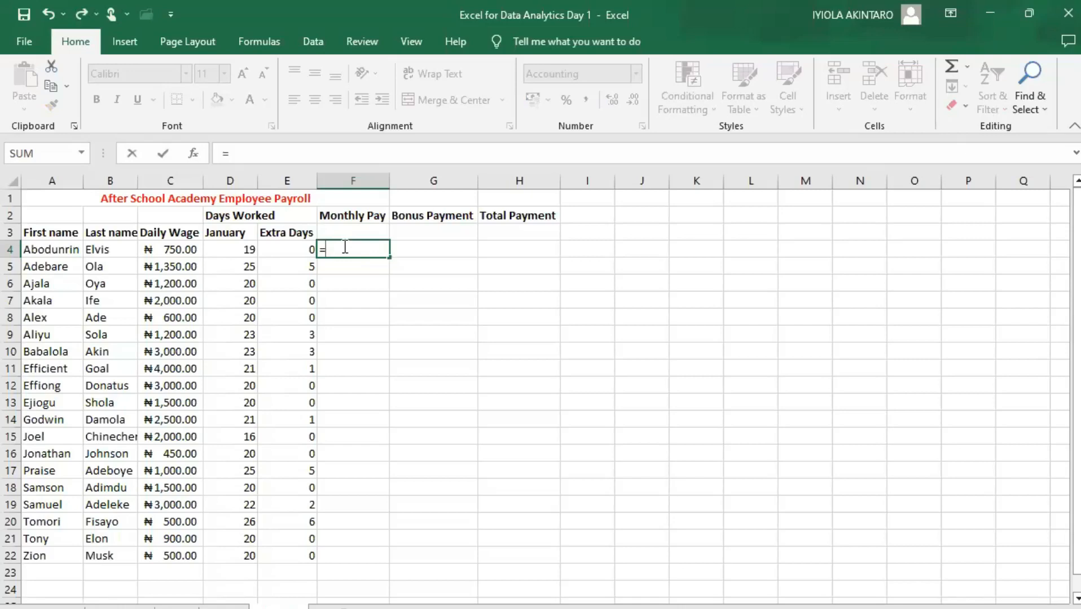
{"action": "type", "text": "sum"}
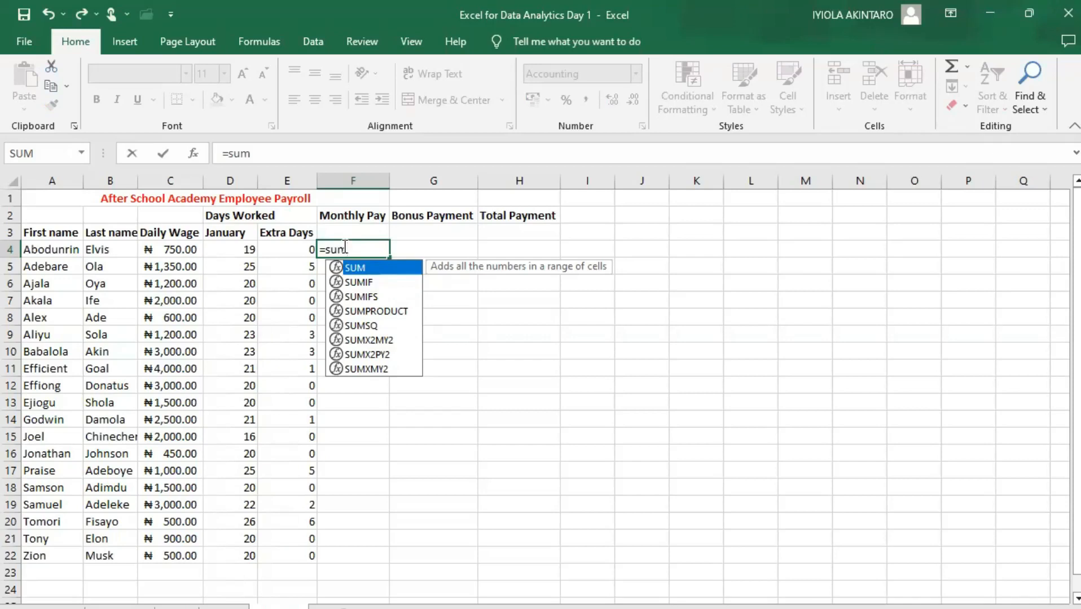
{"action": "type", "text": "if"}
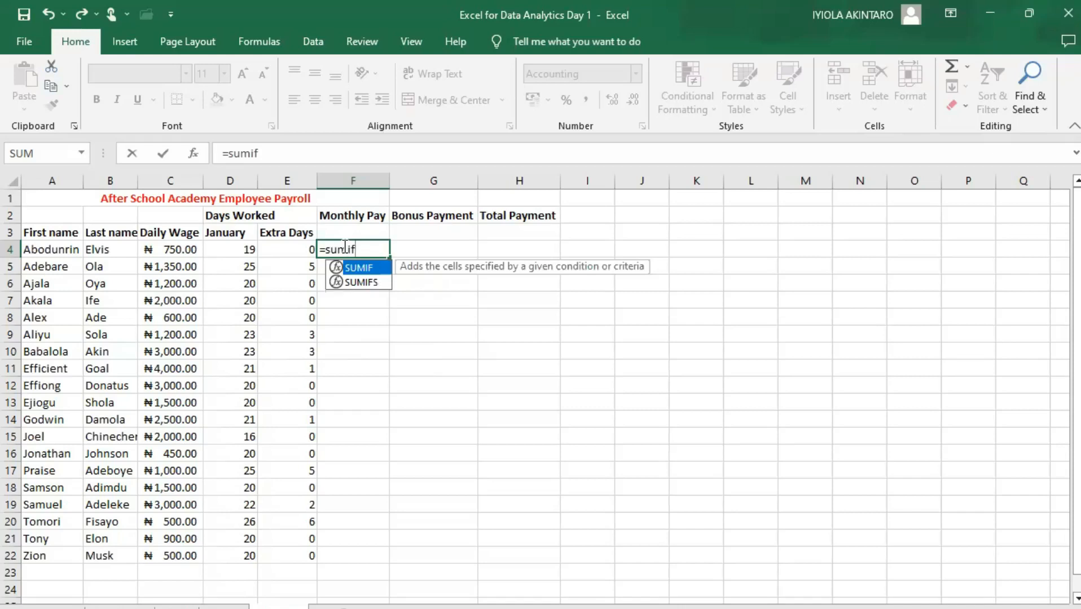
{"action": "key", "text": "Tab"}
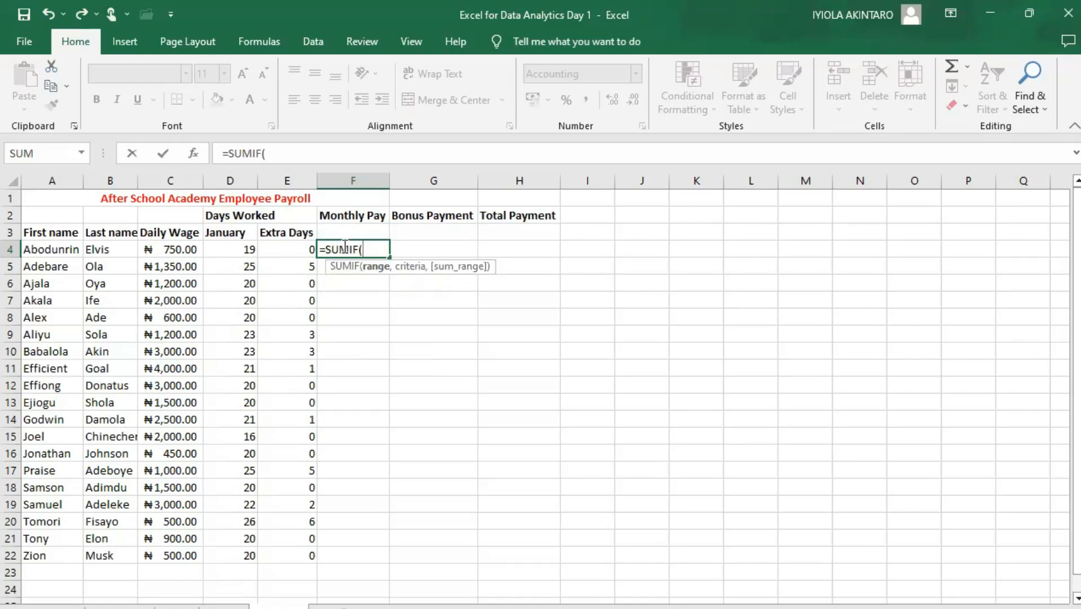
{"action": "key", "text": "BackSpace"}
{"action": "key", "text": "BackSpace"}
{"action": "key", "text": "BackSpace"}
{"action": "key", "text": "BackSpace"}
{"action": "key", "text": "BackSpace"}
{"action": "key", "text": "BackSpace"}
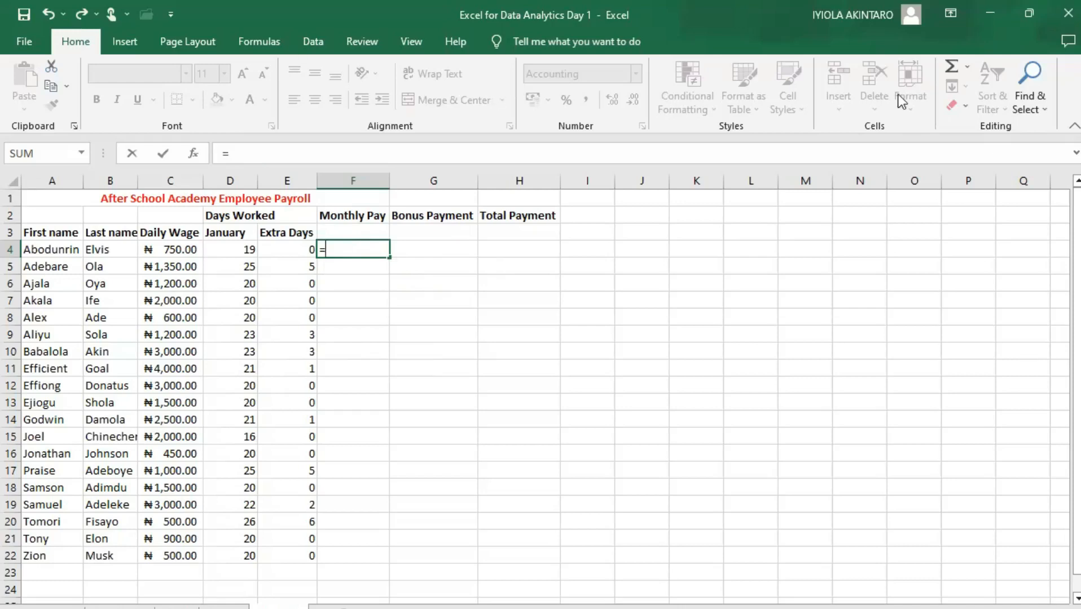
{"action": "key", "text": "Escape"}
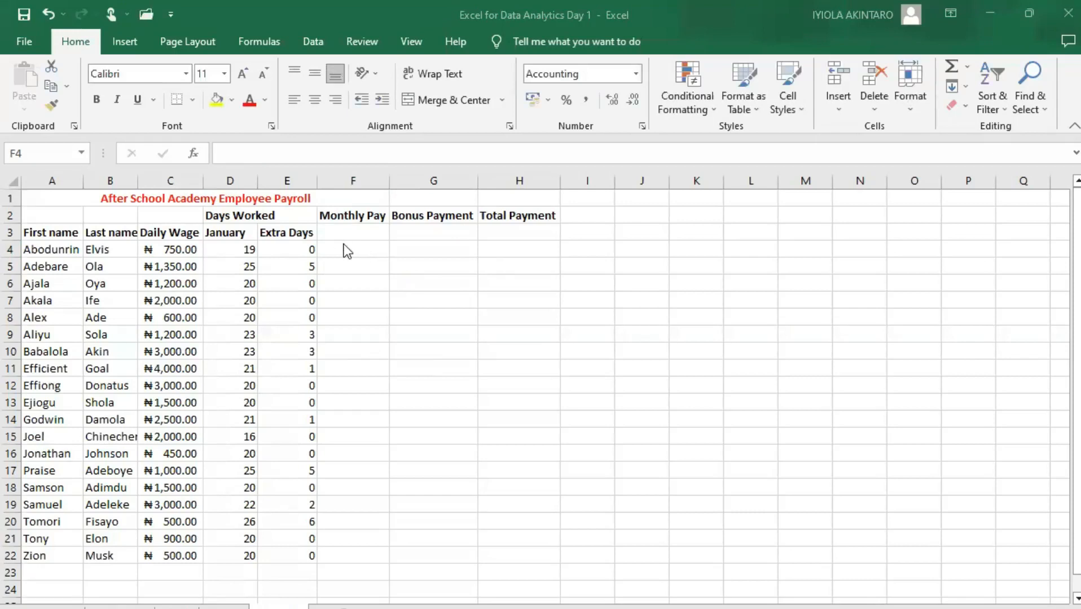
Step: Enter the formula =IF(D4<20,C4*D4,C4*20) in F4 to calculate the first employee's Monthly Pay
{"action": "left_click", "coordinate": [345, 257]}
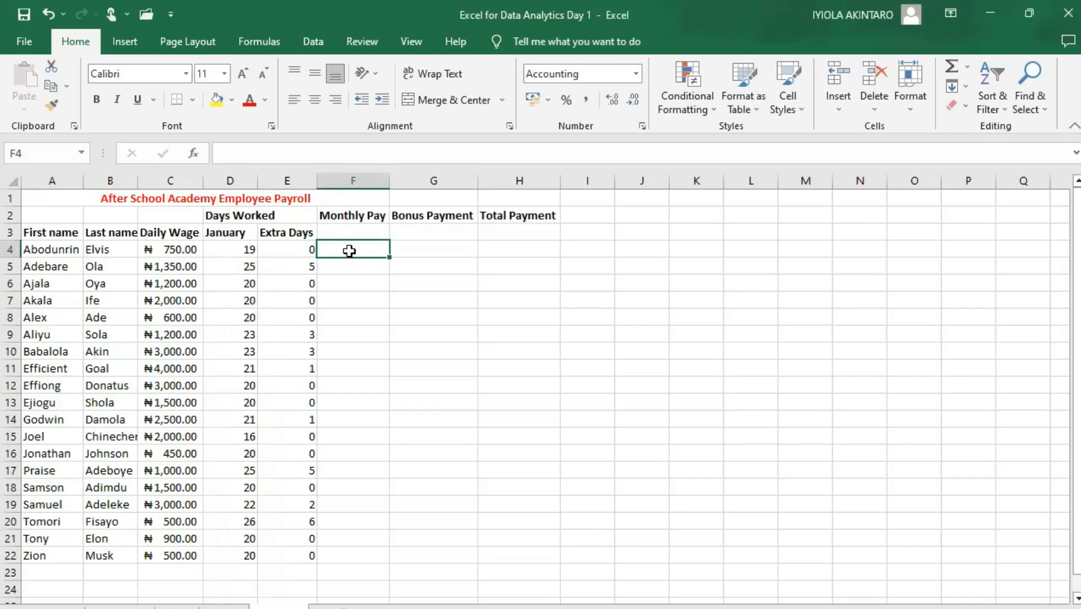
{"action": "type", "text": "if"}
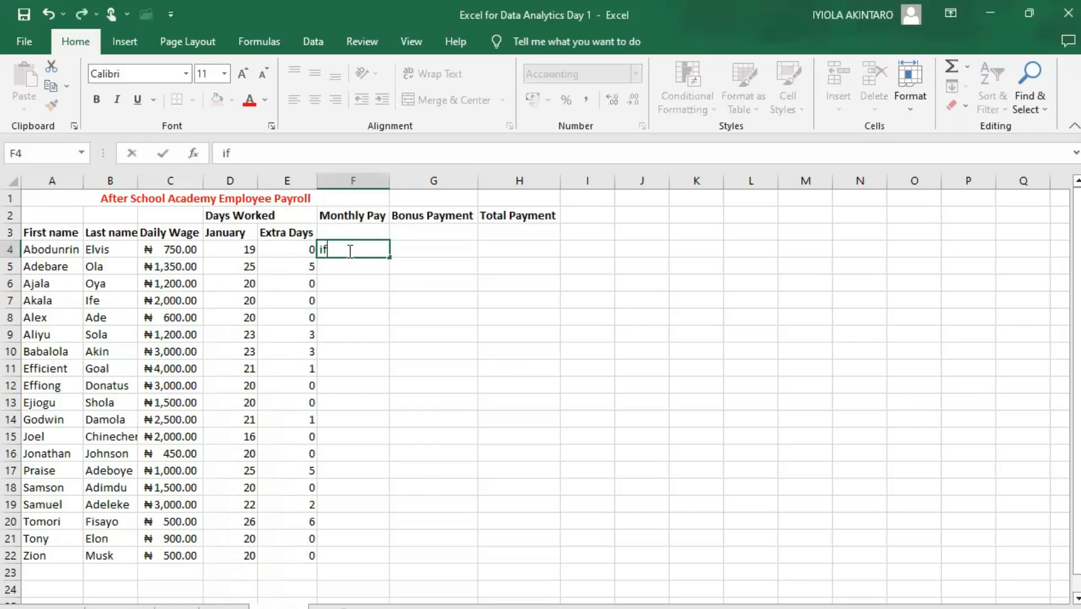
{"action": "key", "text": "BackSpace"}
{"action": "key", "text": "BackSpace"}
{"action": "type", "text": "=i"}
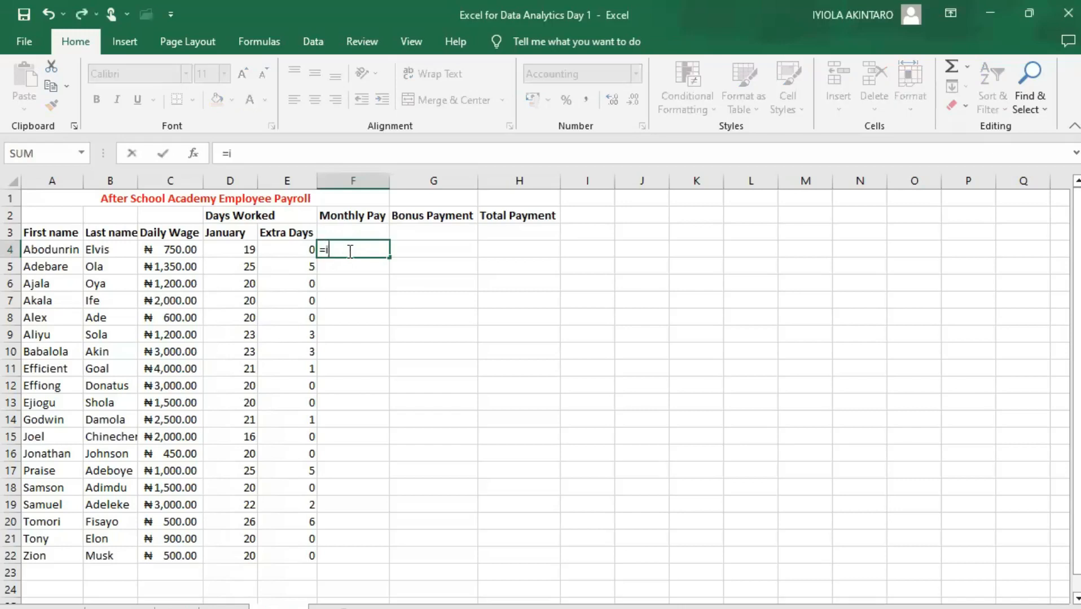
{"action": "key", "text": "Tab"}
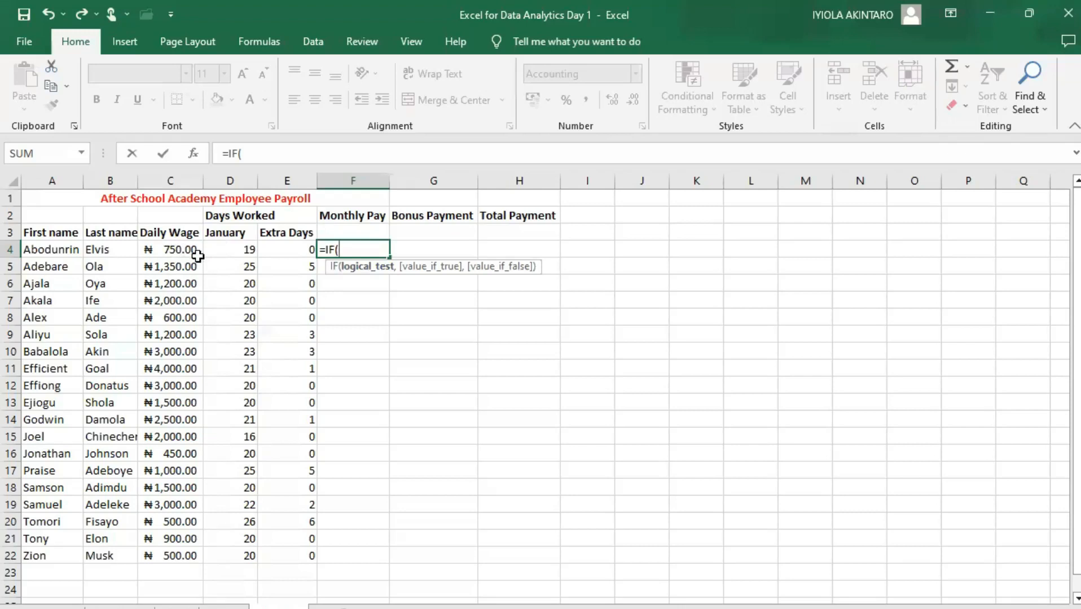
{"action": "left_click", "coordinate": [231, 251]}
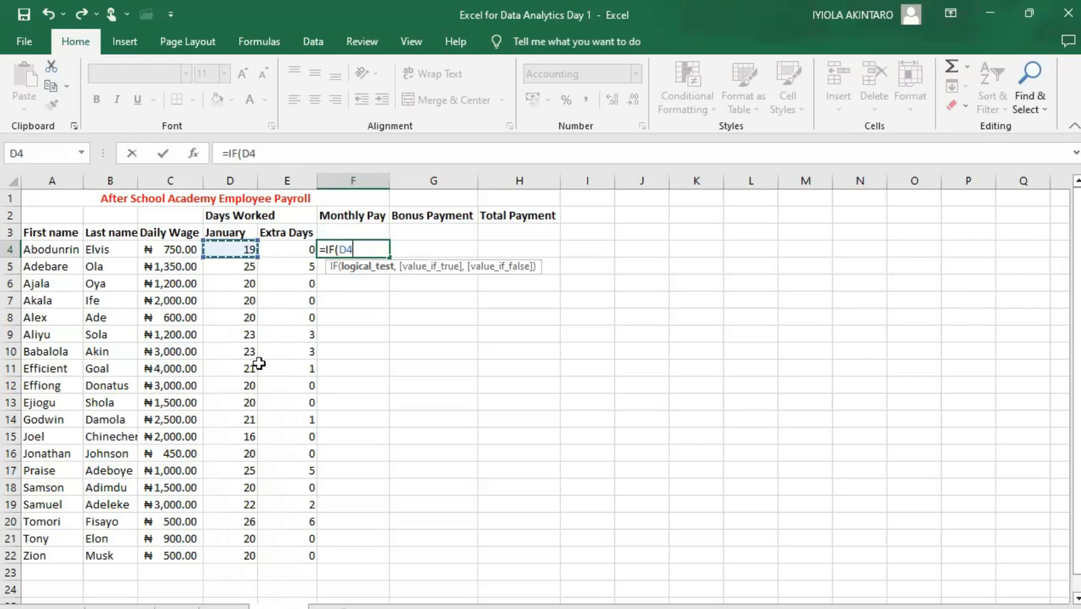
{"action": "type", "text": "<20"}
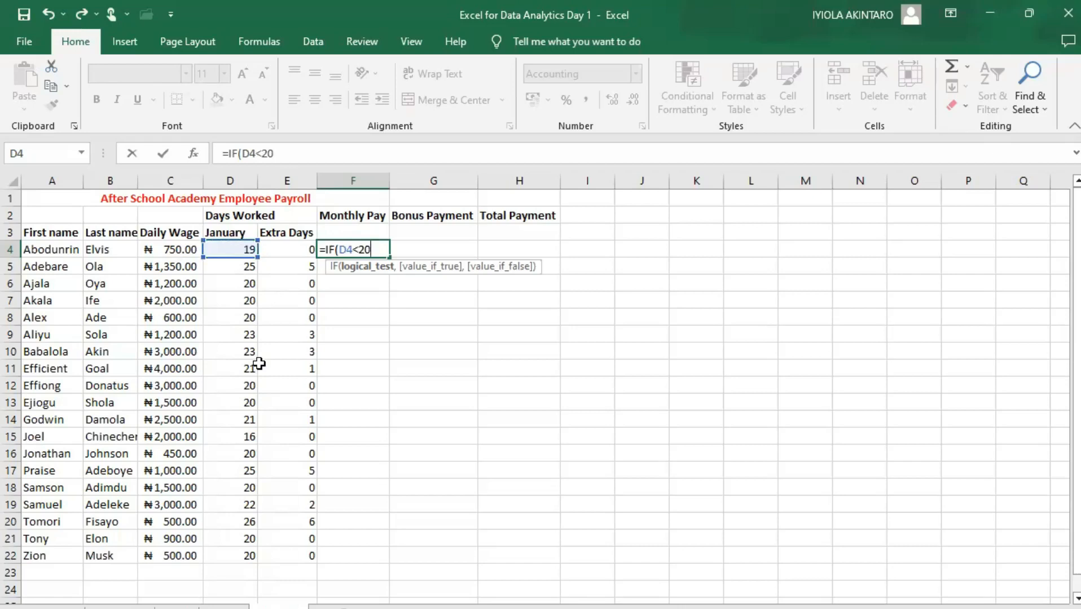
{"action": "type", "text": ","}
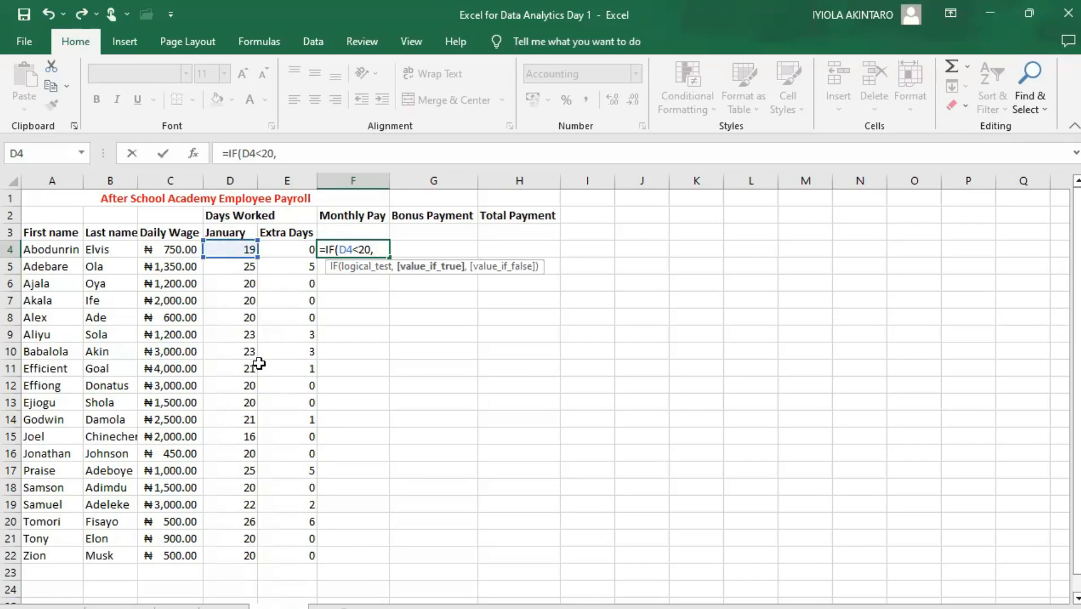
{"action": "left_click", "coordinate": [172, 250]}
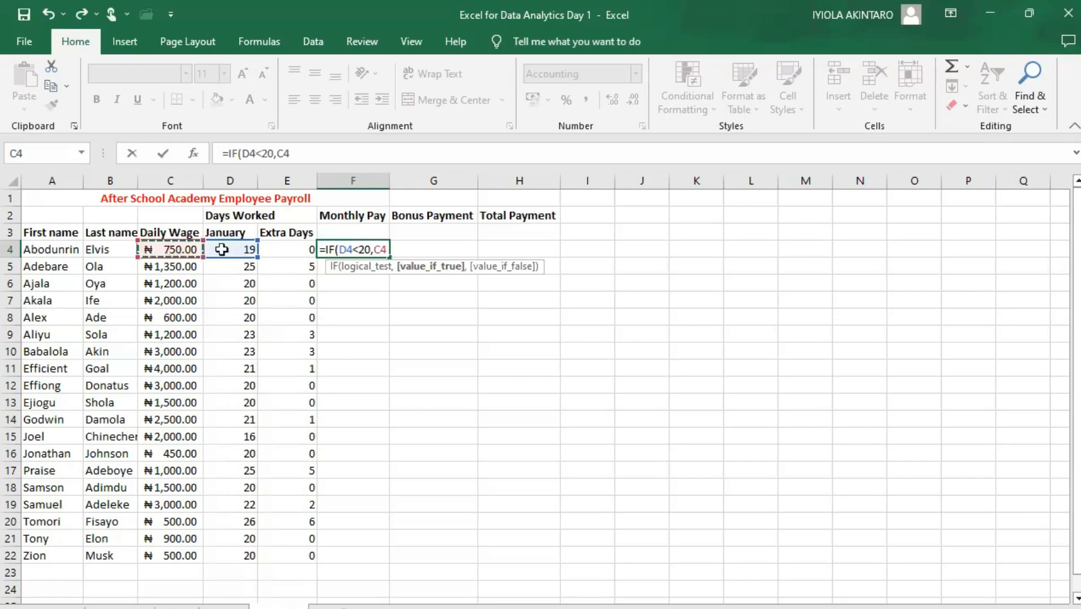
{"action": "type", "text": "*"}
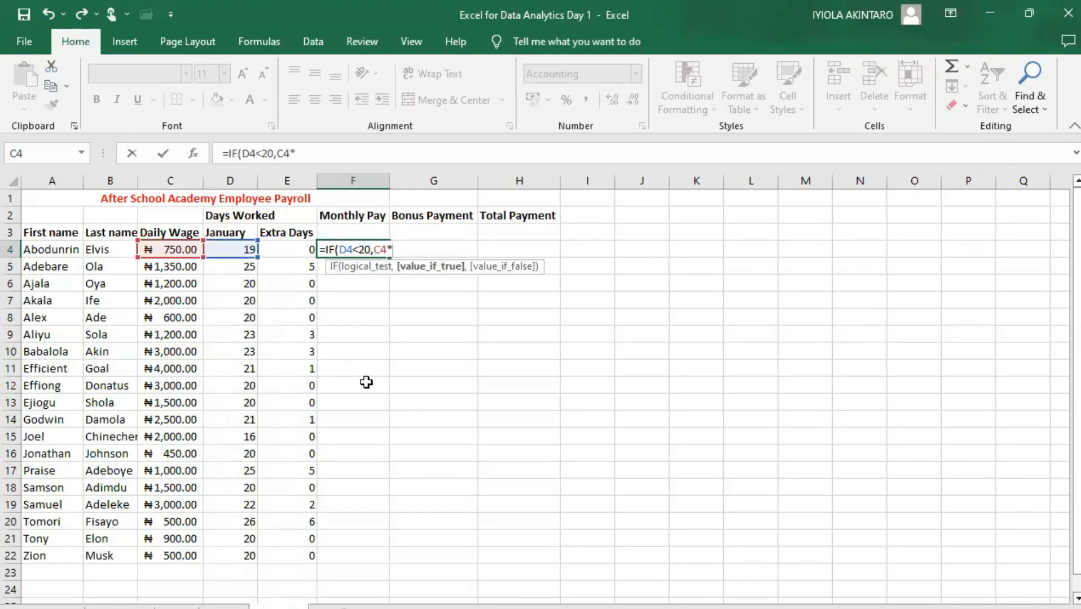
{"action": "type", "text": "d4"}
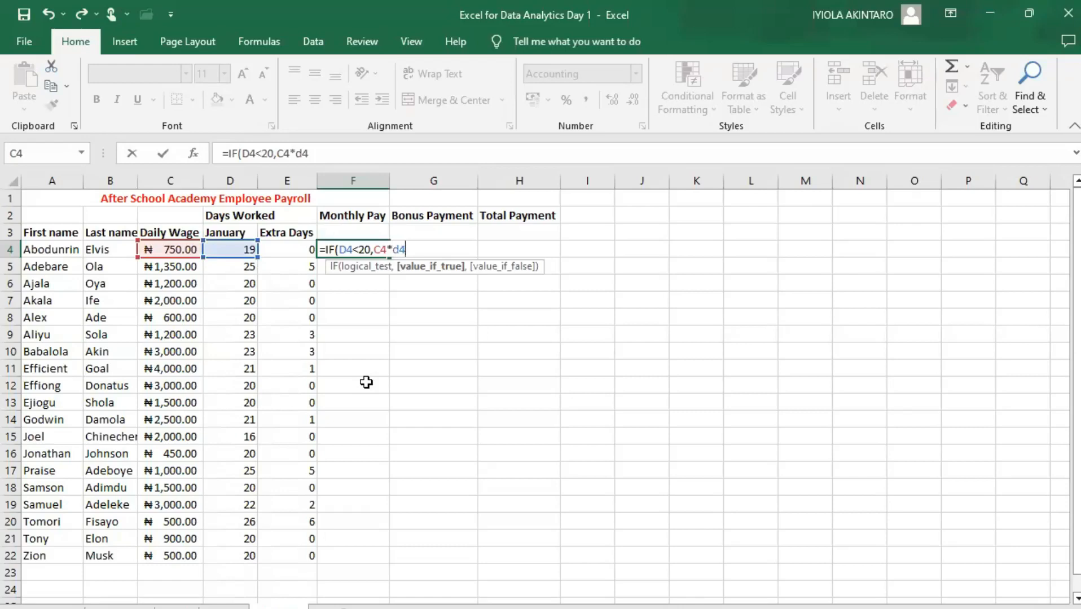
{"action": "type", "text": ","}
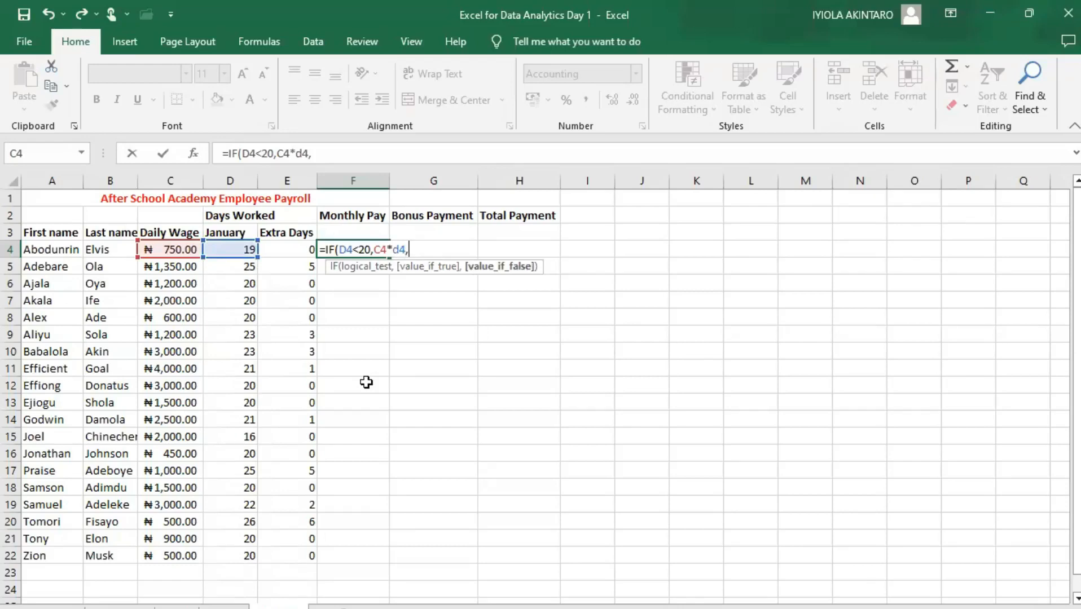
{"action": "type", "text": "C4*20"}
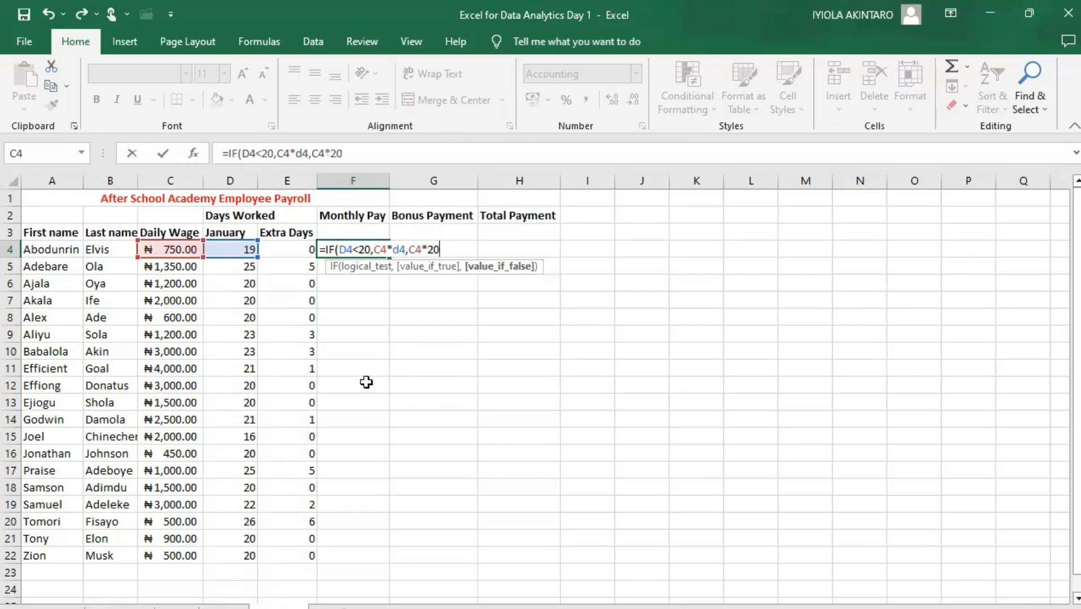
{"action": "type", "text": ")"}
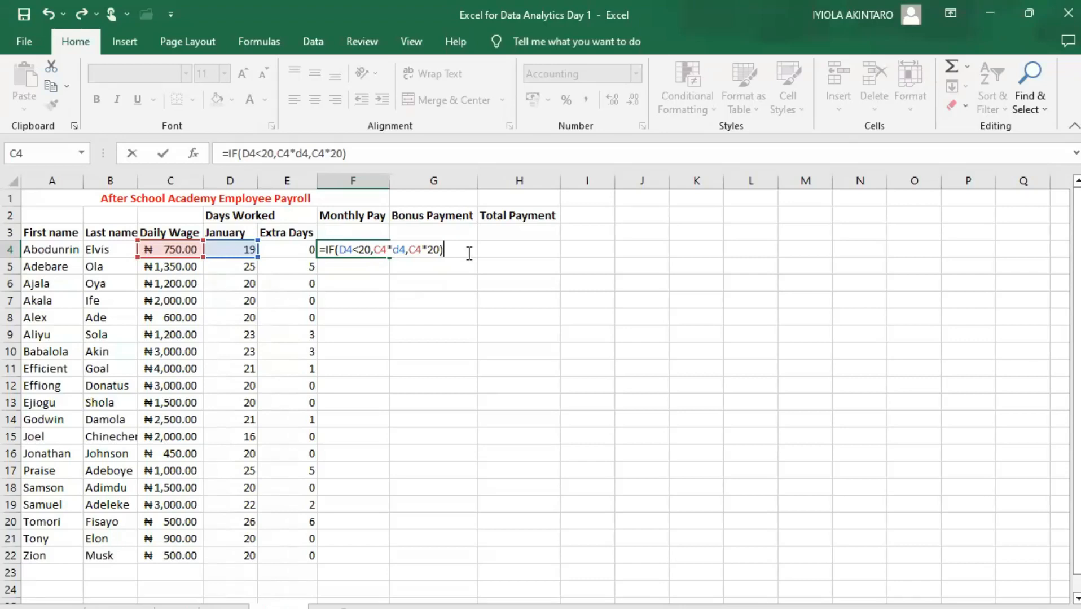
{"action": "key", "text": "Return"}
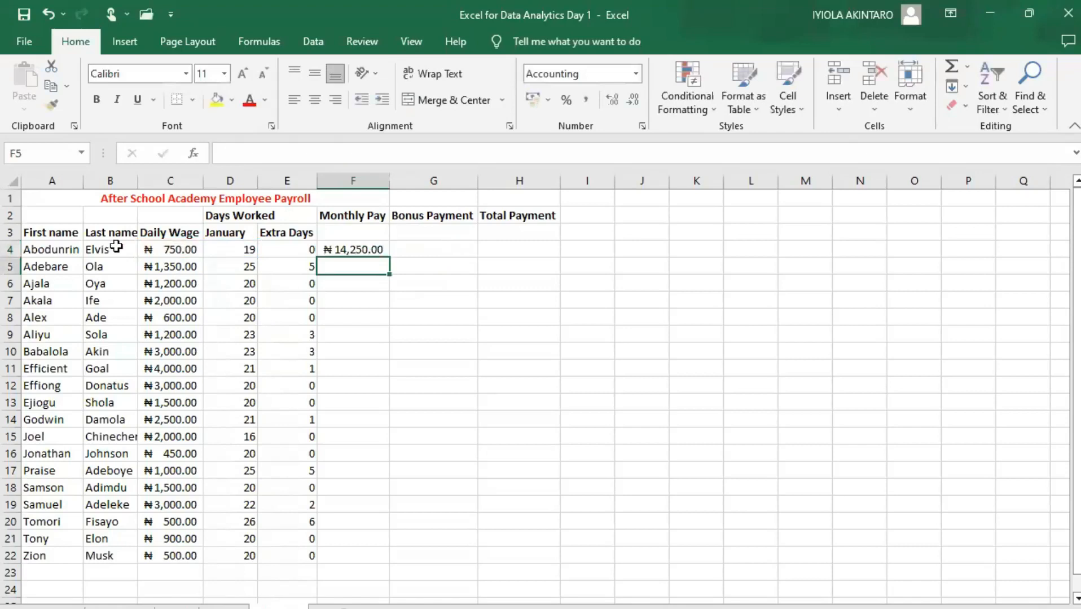
Step: Check the Monthly Pay formula in F4 against the first employee's January days worked and daily wage
{"action": "left_click", "coordinate": [329, 248]}
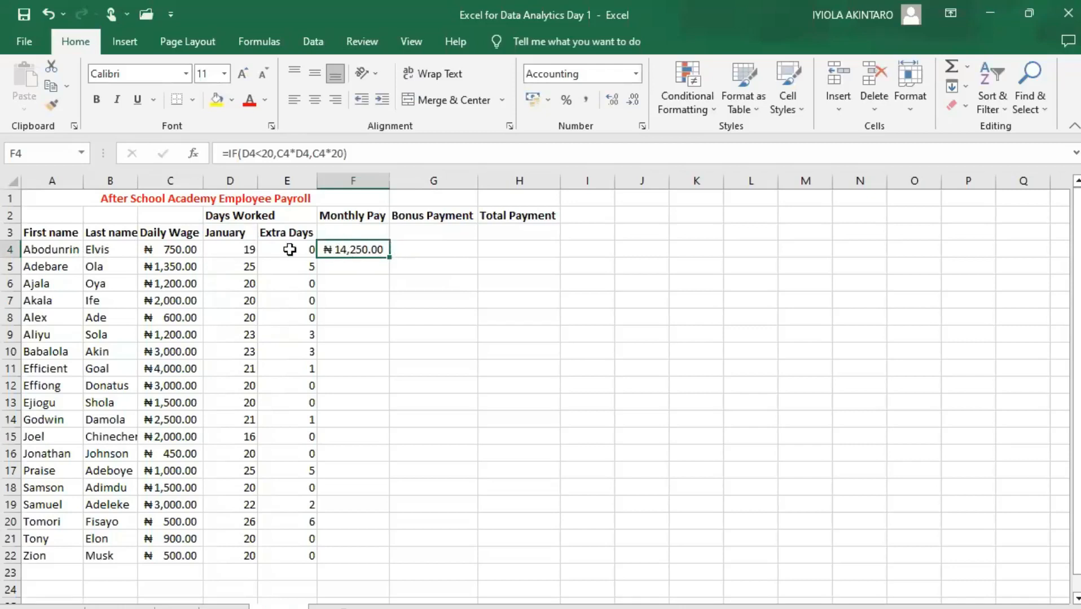
{"action": "left_click", "coordinate": [237, 246]}
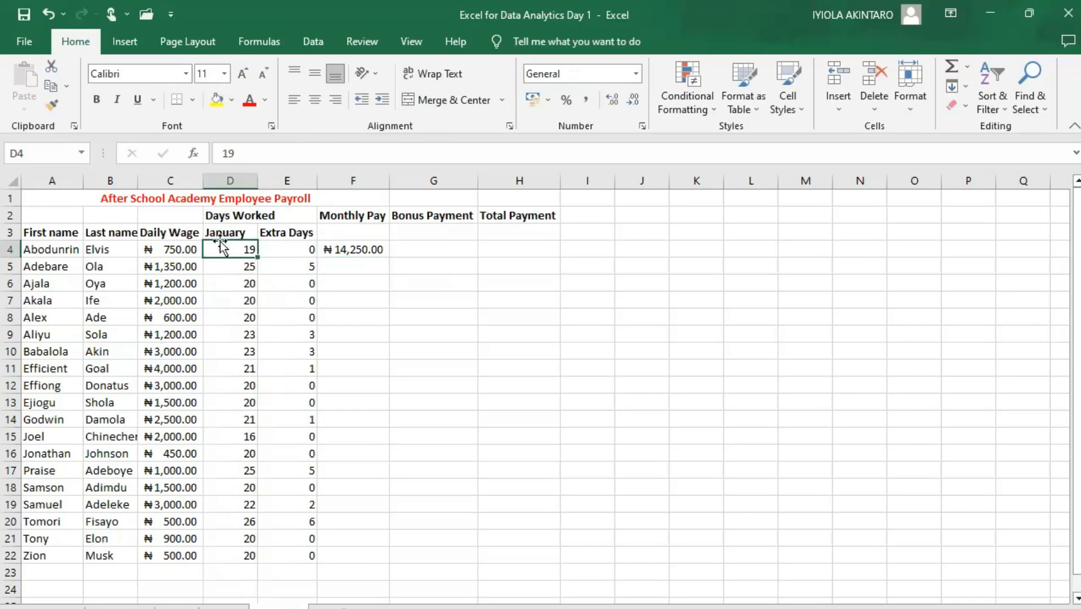
{"action": "left_click", "coordinate": [182, 246]}
{"action": "left_click", "coordinate": [232, 249]}
Step: Copy the Monthly Pay formula from F4 down to F5 and check it against the days worked and daily wage in row 5
{"action": "left_click", "coordinate": [354, 249]}
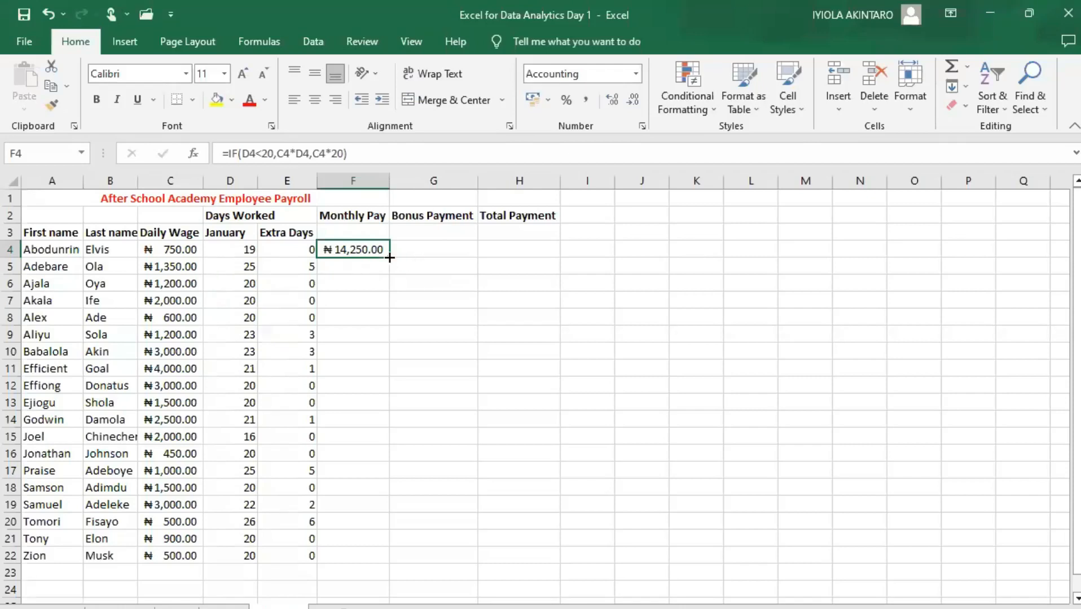
{"action": "left_click_drag", "start_coordinate": [391, 264], "coordinate": [387, 281]}
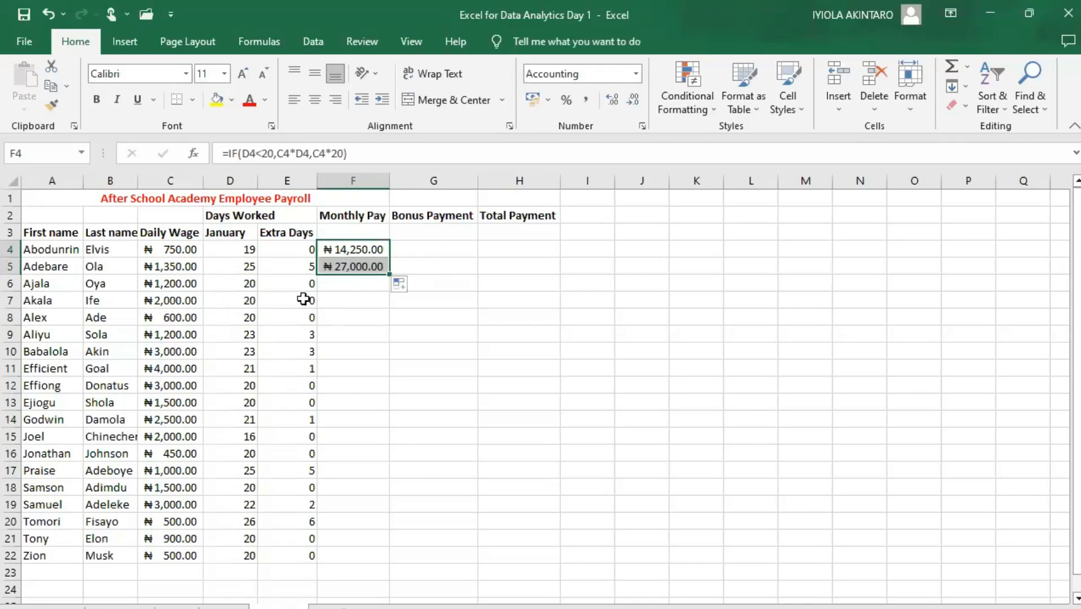
{"action": "left_click", "coordinate": [237, 268]}
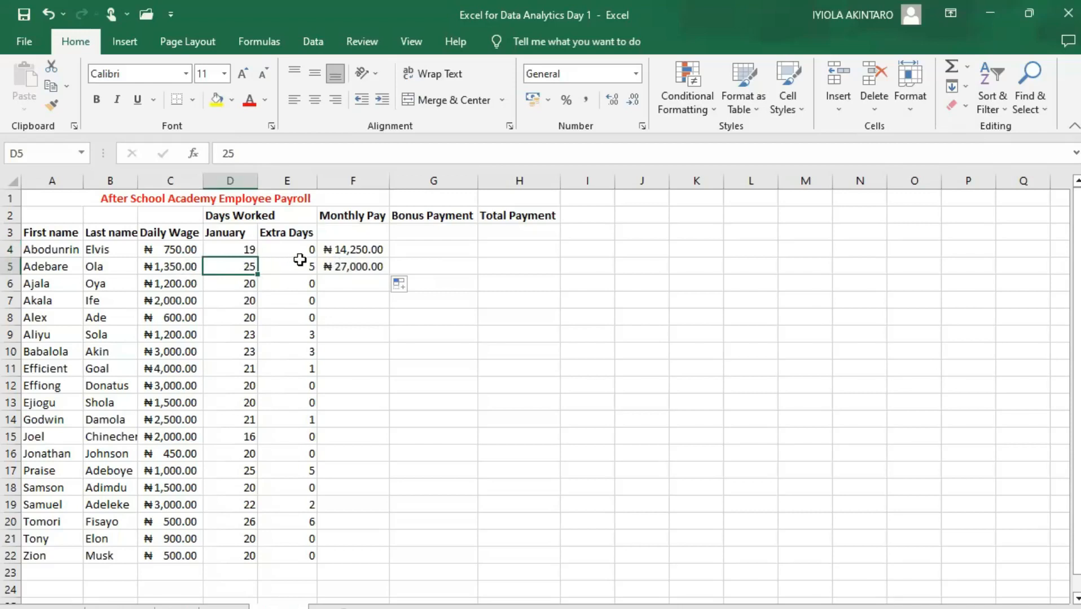
{"action": "left_click", "coordinate": [172, 267]}
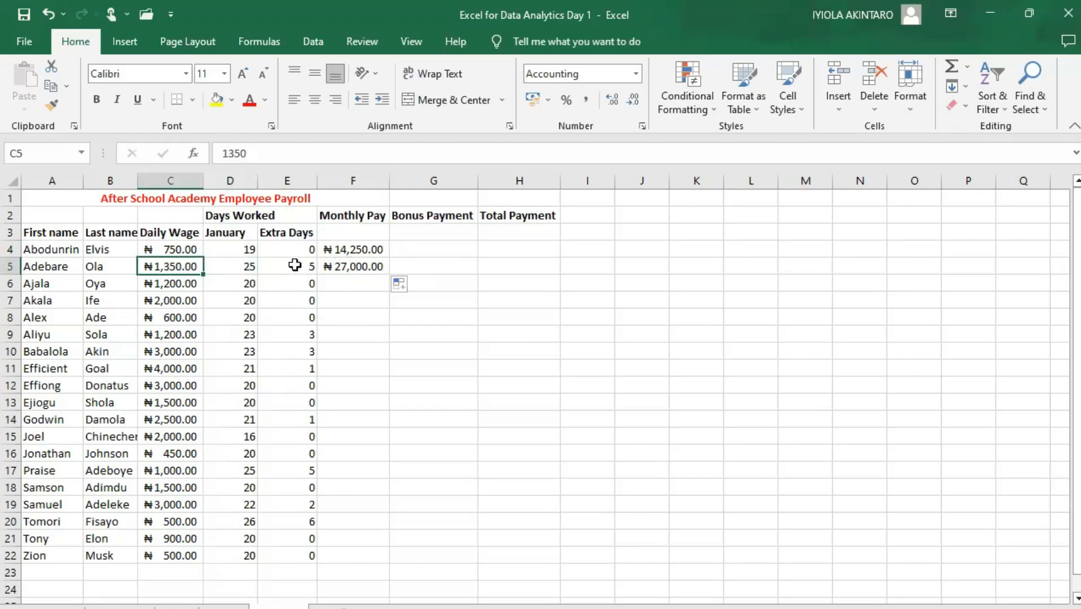
{"action": "left_click", "coordinate": [361, 268]}
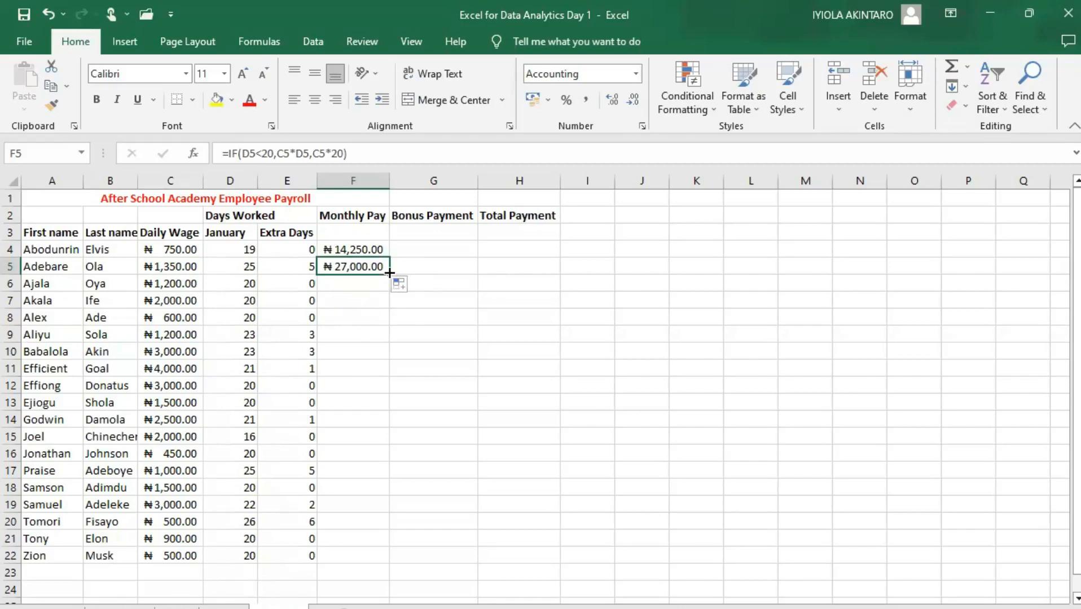
Step: Copy the Monthly Pay formula from F5 down to F22 and spot-check the copied formulas along the column
{"action": "left_click_drag", "start_coordinate": [389, 273], "coordinate": [371, 554]}
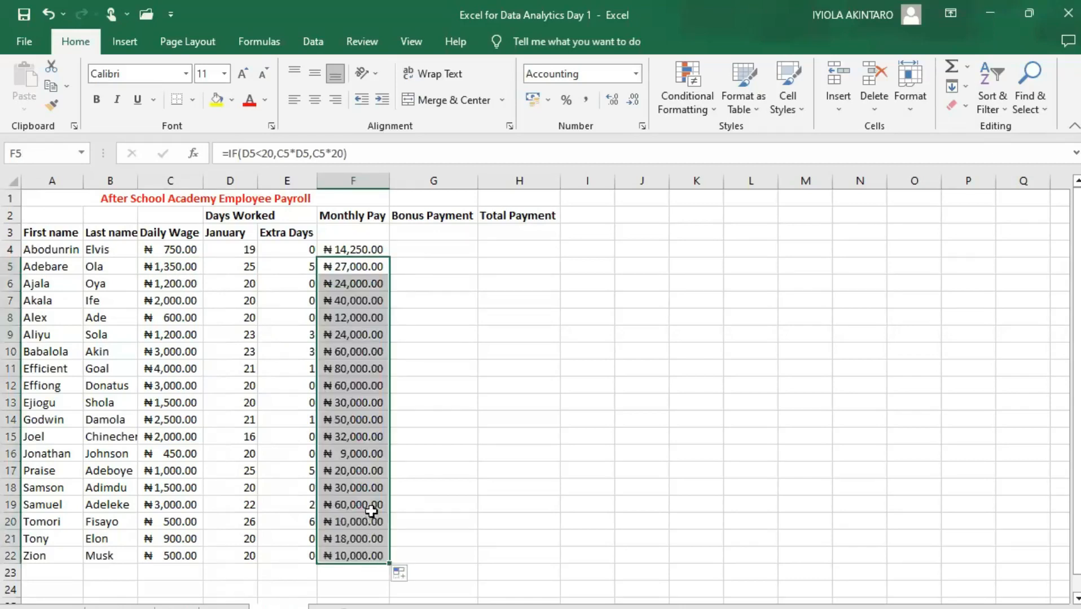
{"action": "left_click", "coordinate": [372, 277]}
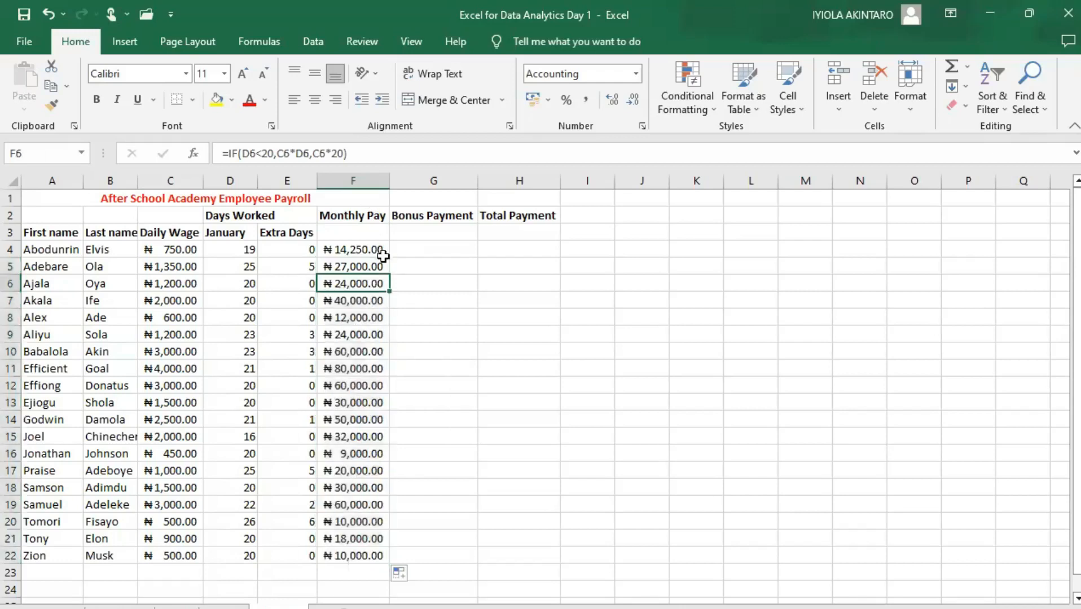
{"action": "left_click", "coordinate": [380, 251]}
{"action": "left_click", "coordinate": [372, 283]}
{"action": "left_click", "coordinate": [361, 320]}
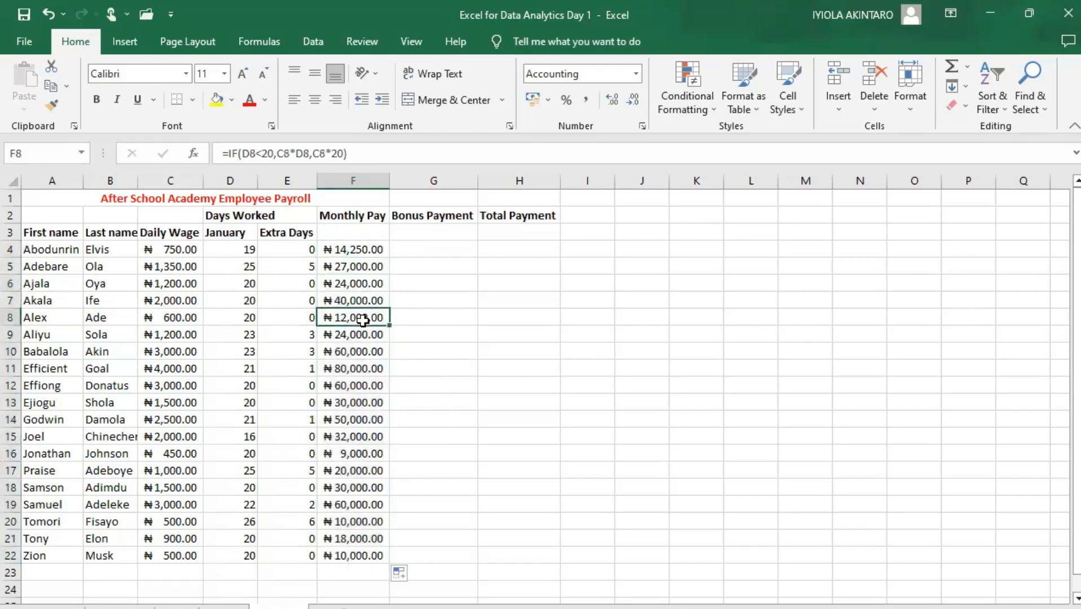
{"action": "left_click", "coordinate": [357, 349]}
{"action": "left_click", "coordinate": [351, 387]}
{"action": "left_click", "coordinate": [349, 403]}
{"action": "left_click", "coordinate": [347, 422]}
{"action": "left_click", "coordinate": [348, 437]}
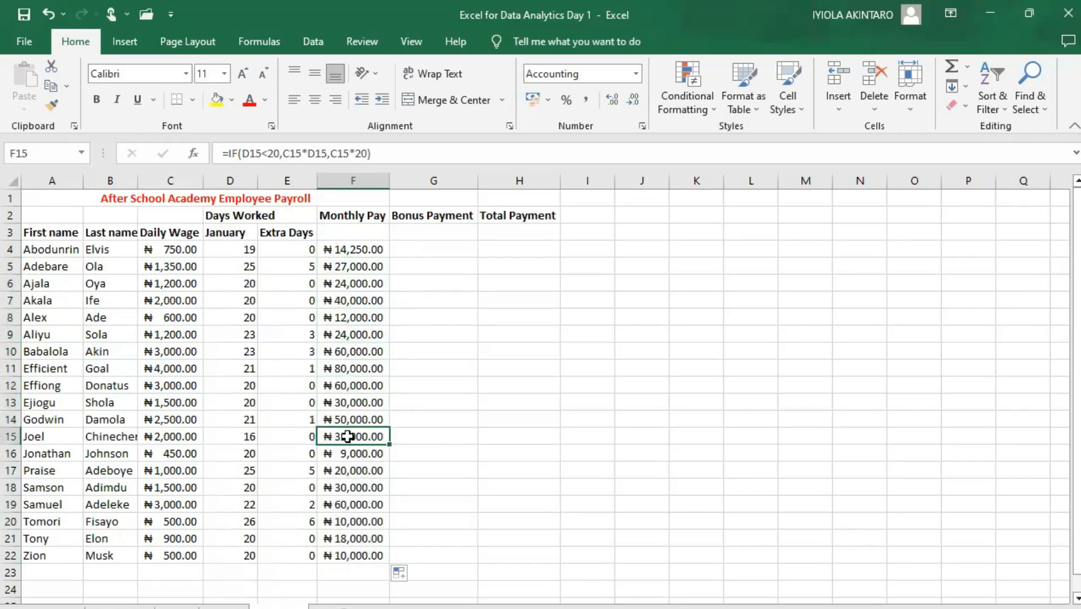
{"action": "left_click", "coordinate": [353, 471]}
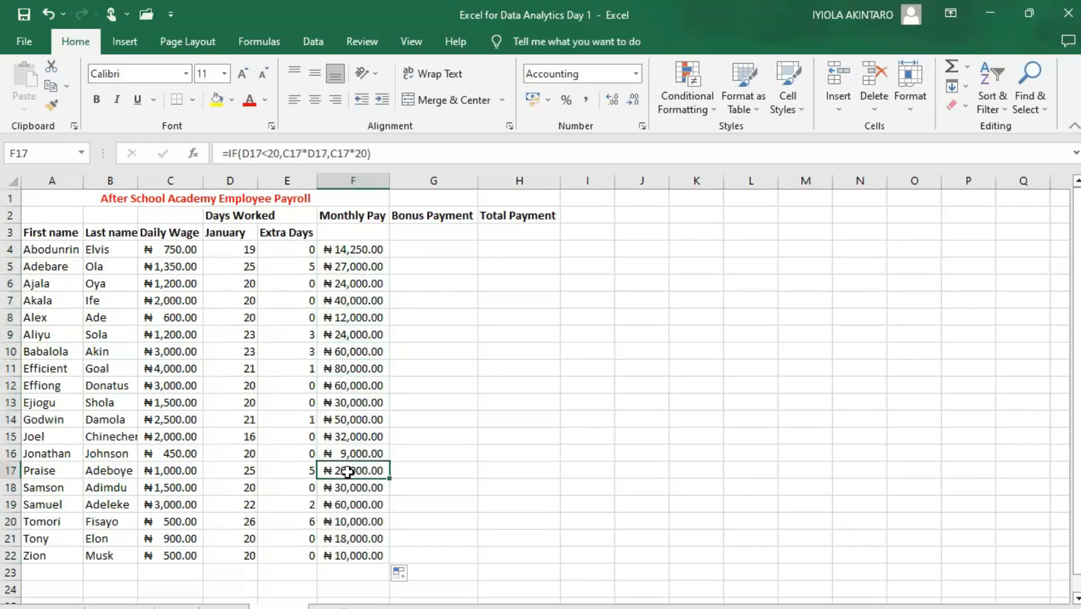
{"action": "left_click", "coordinate": [344, 487]}
Step: Check the Monthly Pay in F17 against the daily wage, January days worked and extra days in row 17
{"action": "left_click", "coordinate": [341, 469]}
{"action": "left_click", "coordinate": [171, 471]}
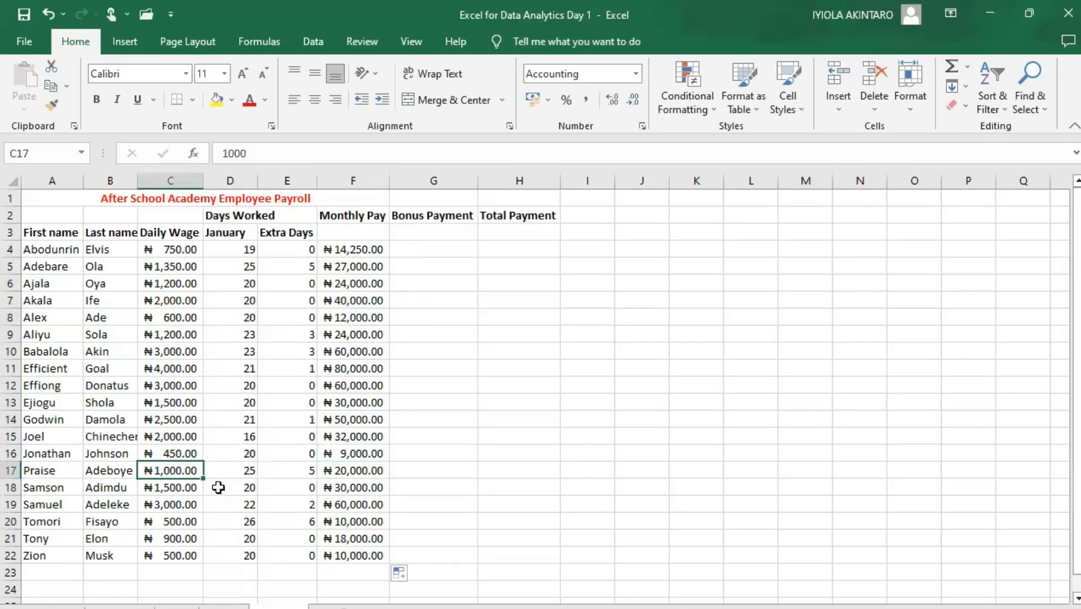
{"action": "left_click", "coordinate": [240, 472]}
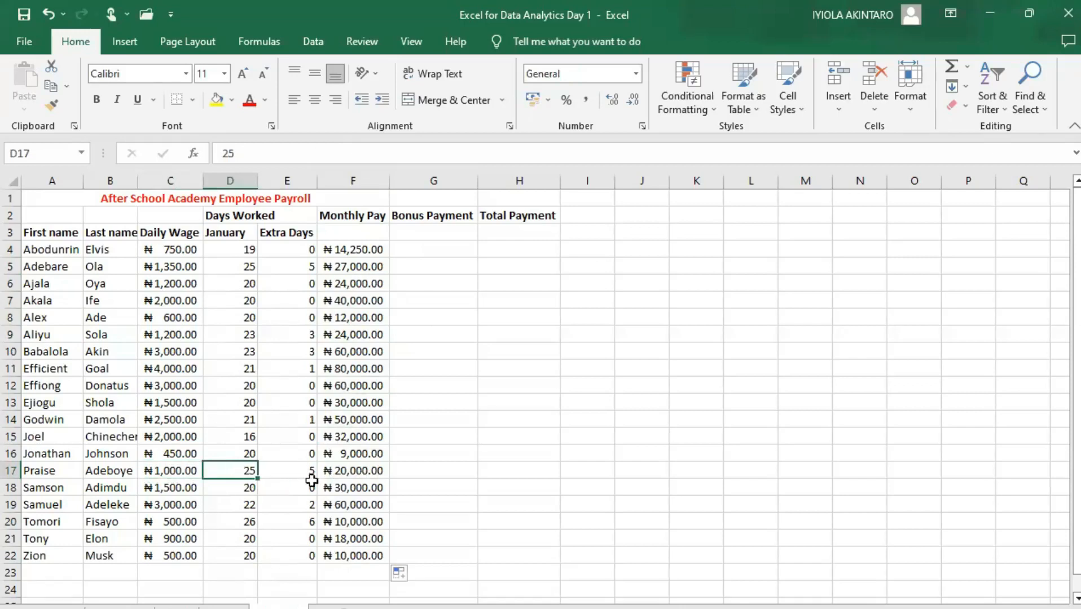
{"action": "left_click", "coordinate": [290, 470]}
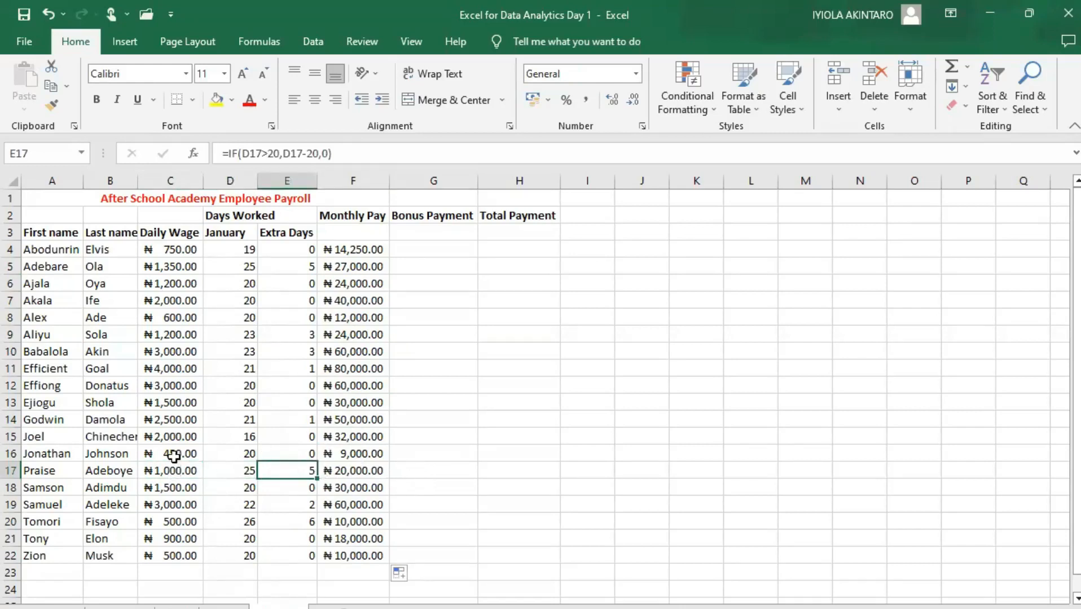
Step: Enter the formula =0.5*C4*E4 in G4 to calculate the first employee's Bonus Payment and check it against the extra days
{"action": "left_click", "coordinate": [429, 250]}
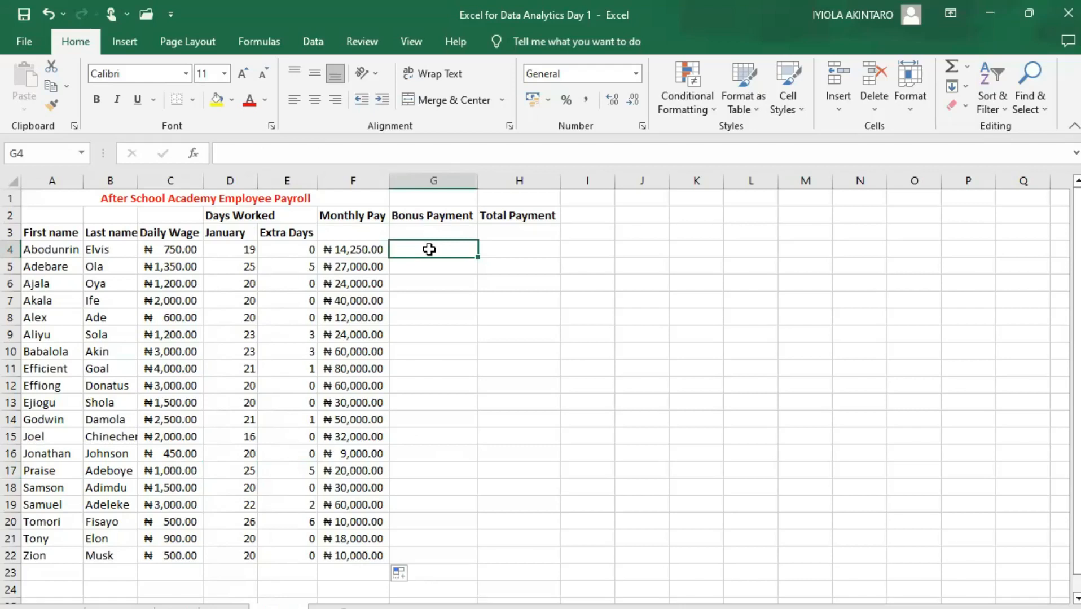
{"action": "type", "text": "="}
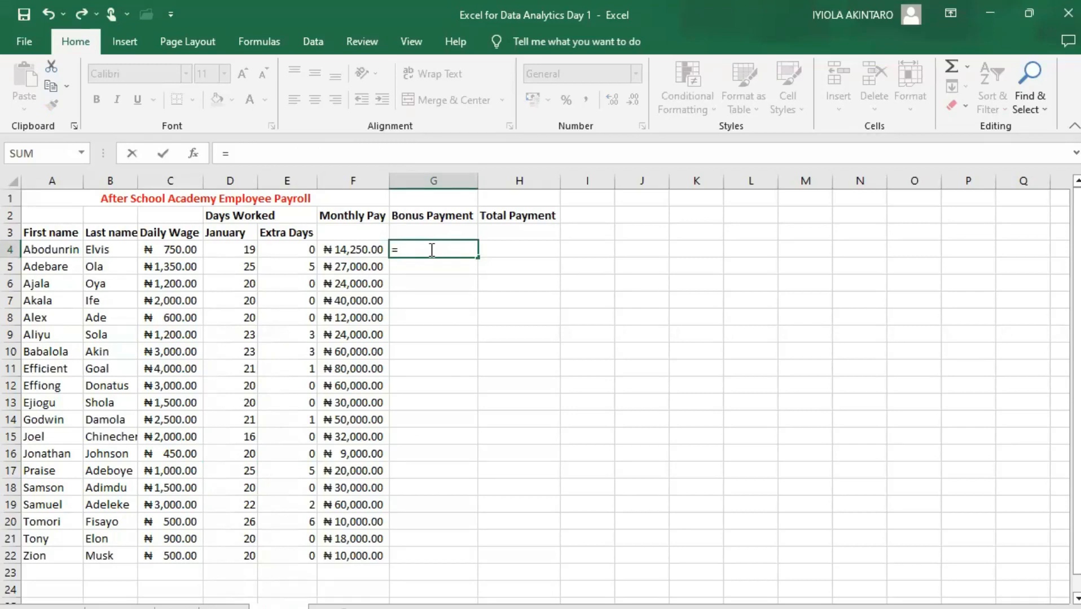
{"action": "type", "text": "0.5*"}
{"action": "type", "text": "c4"}
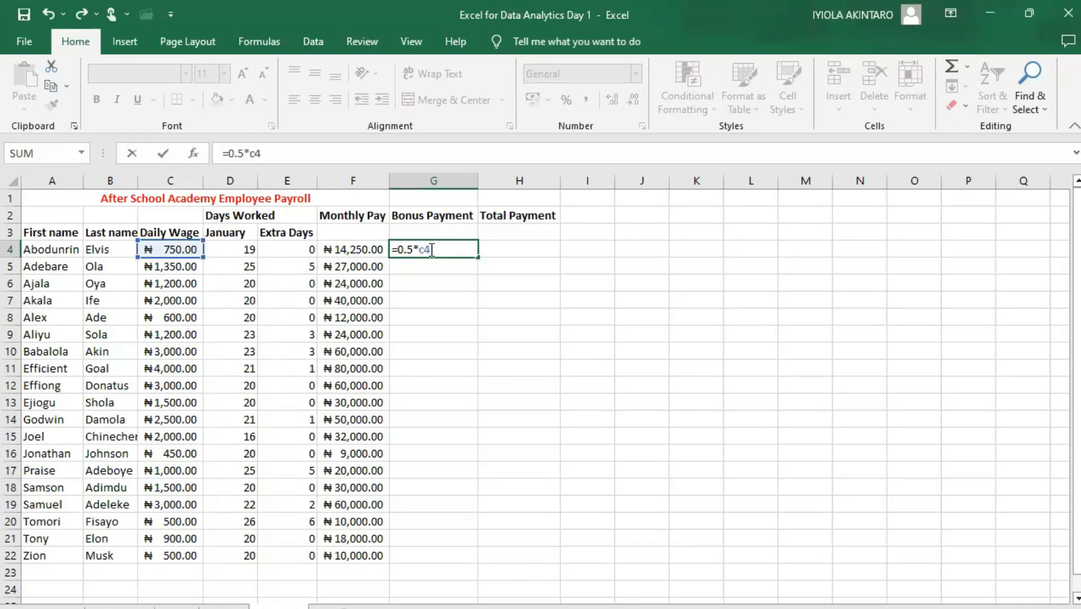
{"action": "type", "text": "*e4"}
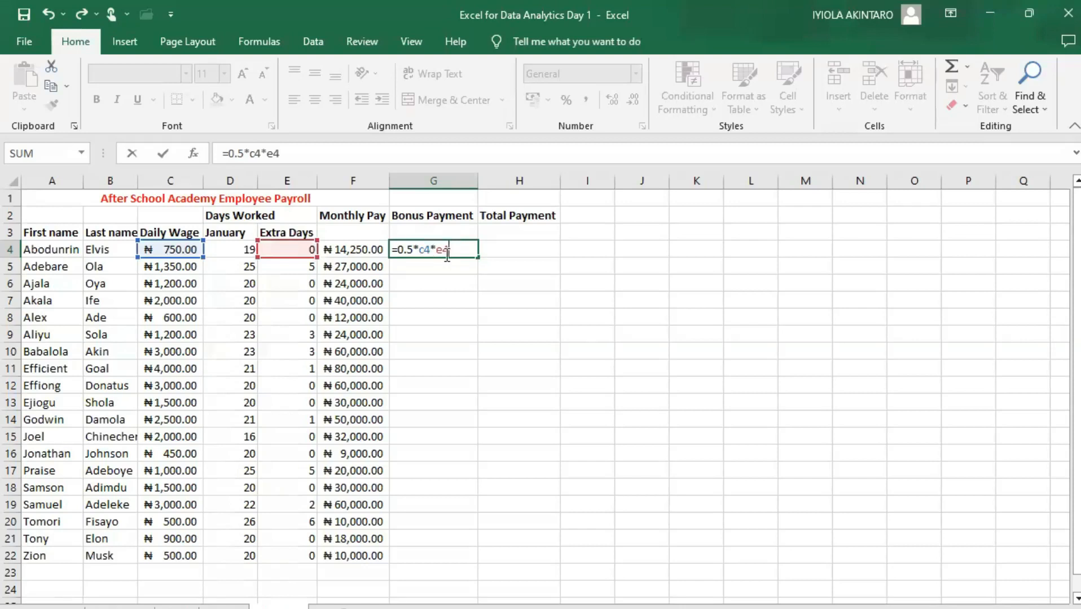
{"action": "key", "text": "Return"}
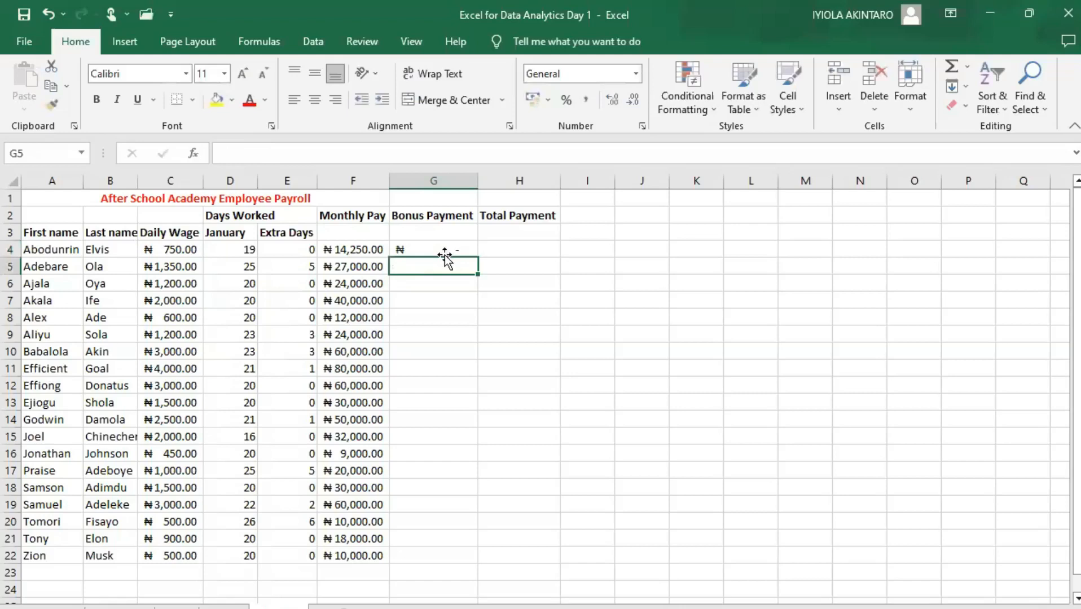
{"action": "left_click", "coordinate": [426, 249]}
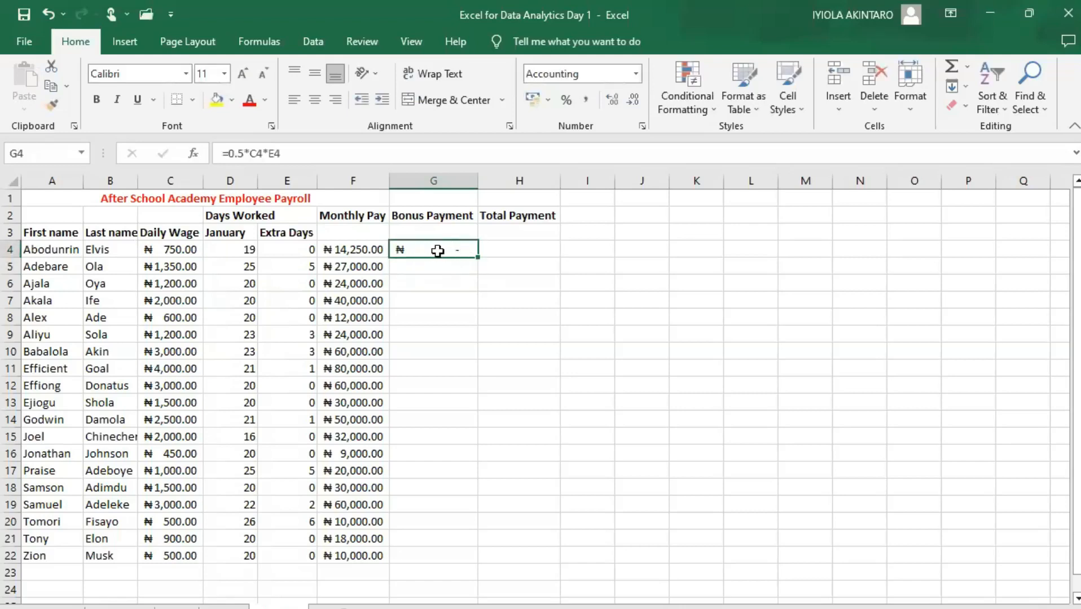
{"action": "left_click", "coordinate": [296, 248]}
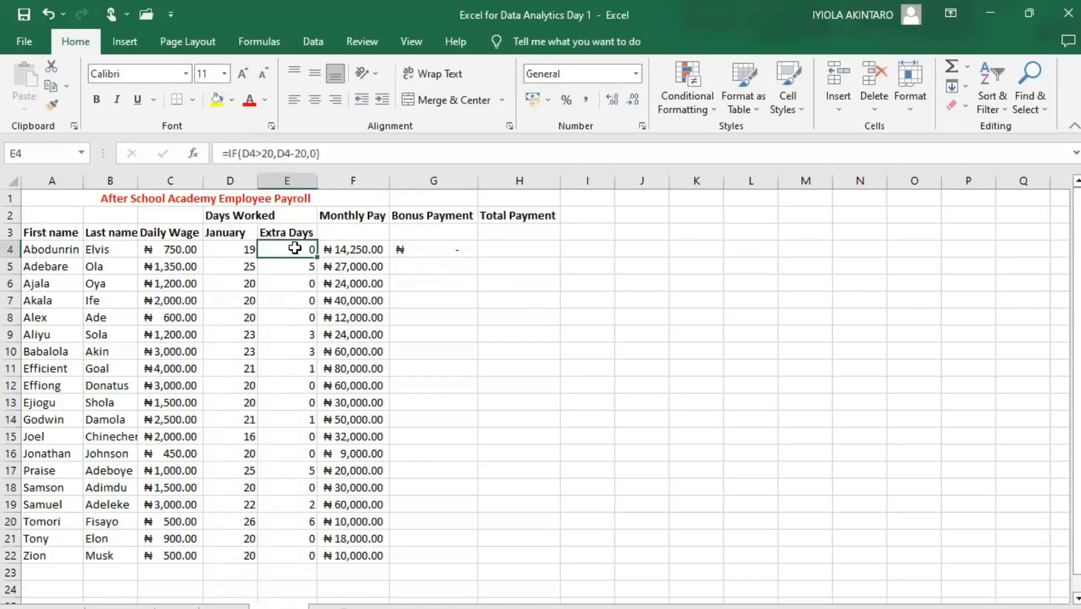
Step: Copy the Bonus Payment formula from G4 down to G5 and check it against the extra days and daily wage in row 5
{"action": "left_click", "coordinate": [473, 251]}
{"action": "mouse_move", "coordinate": [478, 260]}
{"action": "left_mouse_down"}
{"action": "mouse_move", "coordinate": [472, 319]}
{"action": "mouse_move", "coordinate": [461, 272]}
{"action": "left_mouse_up"}
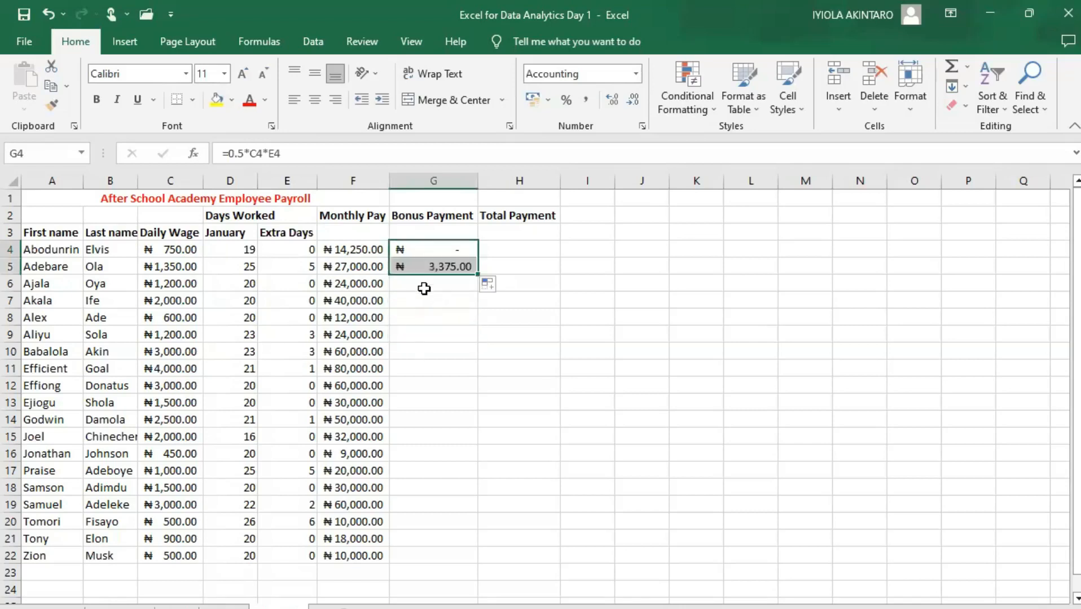
{"action": "left_click", "coordinate": [446, 270]}
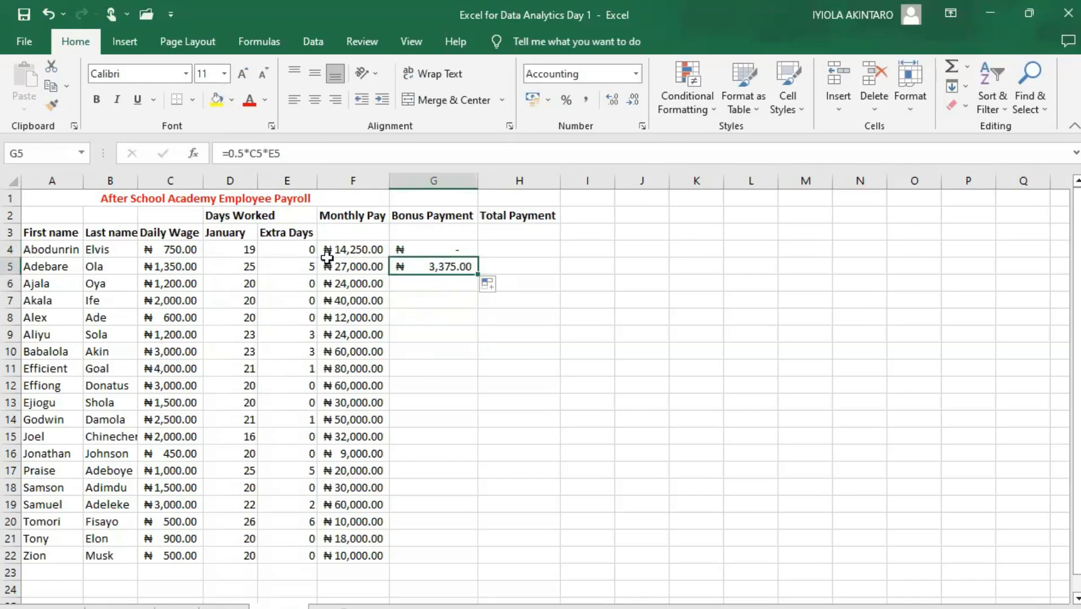
{"action": "left_click", "coordinate": [300, 267]}
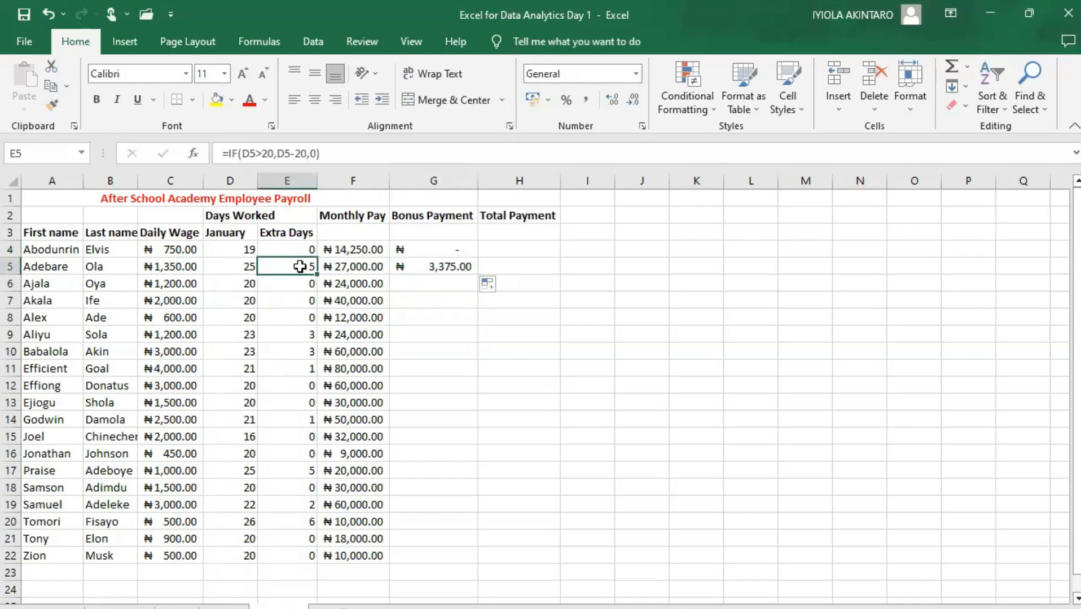
{"action": "left_click", "coordinate": [174, 268]}
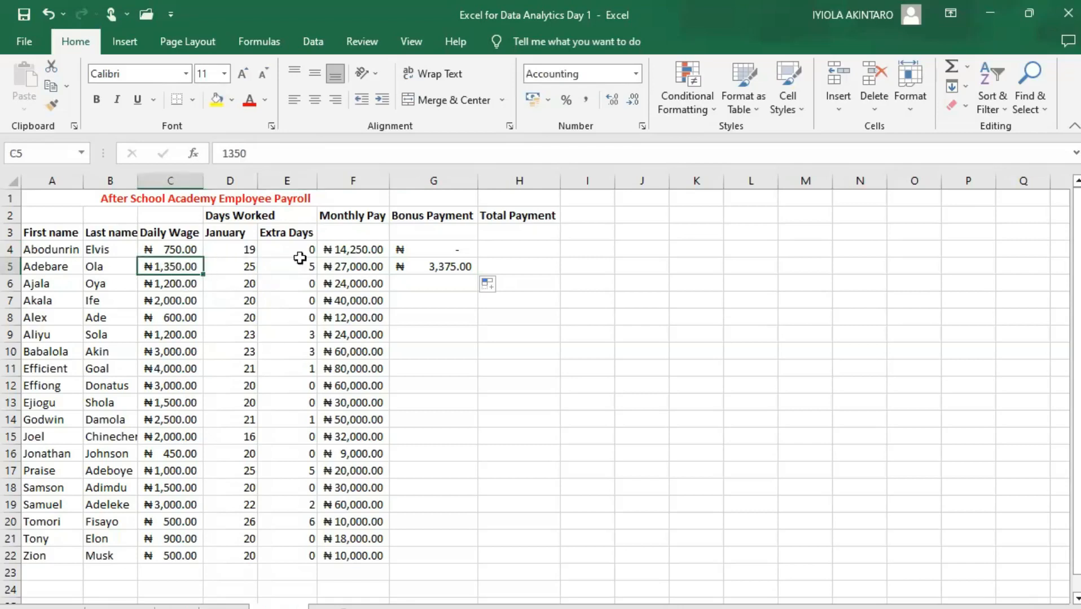
{"action": "left_click", "coordinate": [442, 267]}
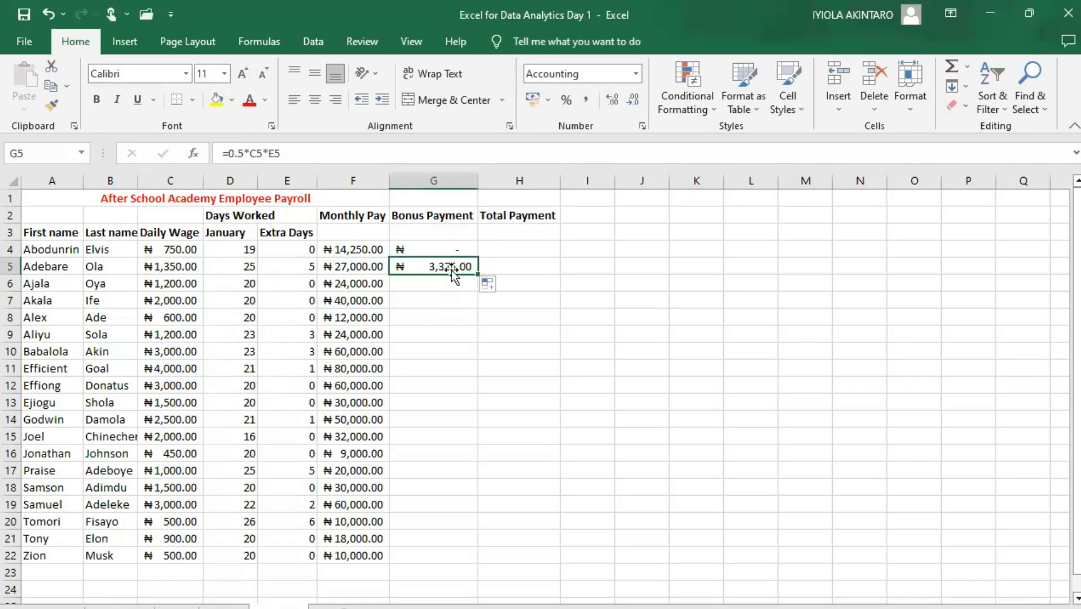
Step: Copy the Bonus Payment formula from G5 down to G22 for the remaining employees
{"action": "left_click_drag", "start_coordinate": [477, 275], "coordinate": [461, 557]}
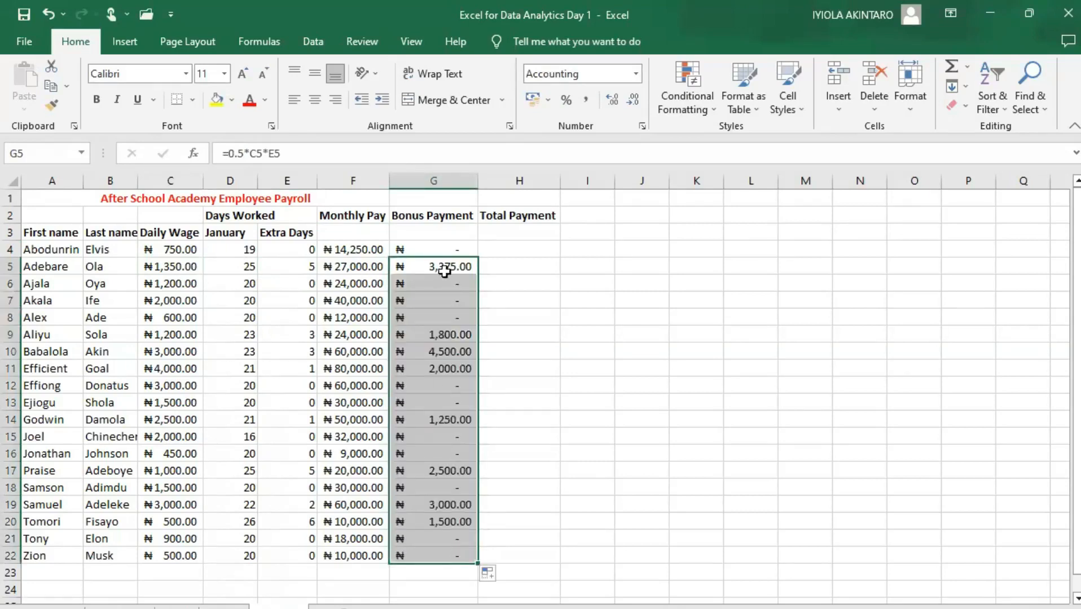
{"action": "left_click", "coordinate": [468, 334]}
{"action": "left_click", "coordinate": [461, 246]}
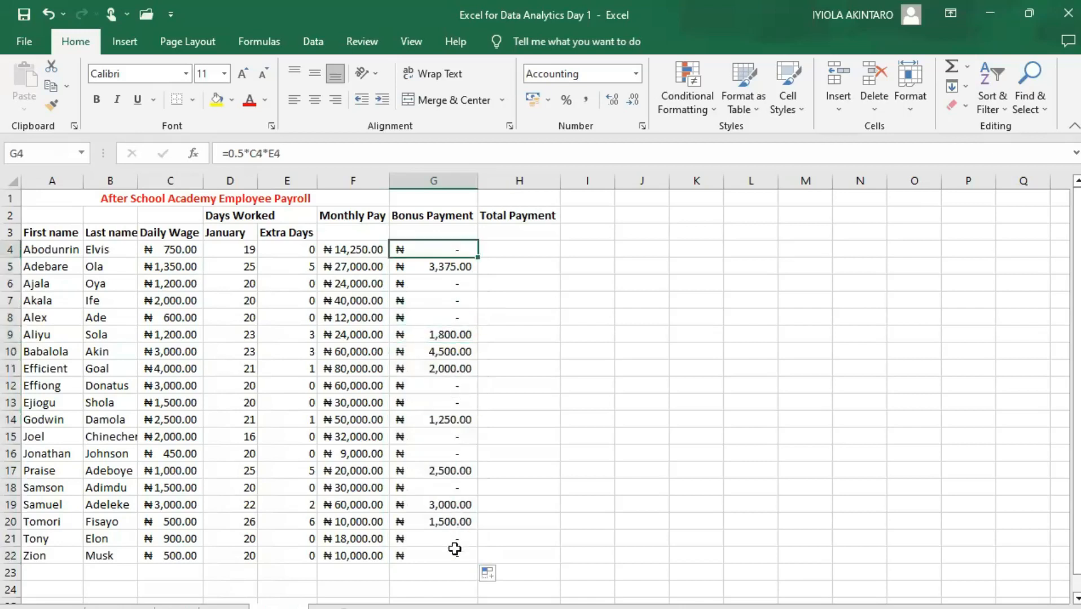
Step: Review the Bonus Payment amounts in column G from the last employee up to the first
{"action": "key", "text": "ctrl+Down"}
{"action": "left_click", "coordinate": [452, 523]}
{"action": "left_click", "coordinate": [451, 506]}
{"action": "left_click", "coordinate": [453, 472]}
{"action": "left_click", "coordinate": [449, 421]}
{"action": "left_click", "coordinate": [454, 371]}
{"action": "left_click", "coordinate": [451, 349]}
{"action": "left_click", "coordinate": [452, 335]}
{"action": "left_click", "coordinate": [454, 283]}
{"action": "left_click", "coordinate": [455, 265]}
{"action": "left_click", "coordinate": [456, 251]}
Step: Enter the formula =SUM(F4,G4) in H4 to add the first employee's Monthly Pay and Bonus Payment as Total Payment
{"action": "left_click", "coordinate": [523, 252]}
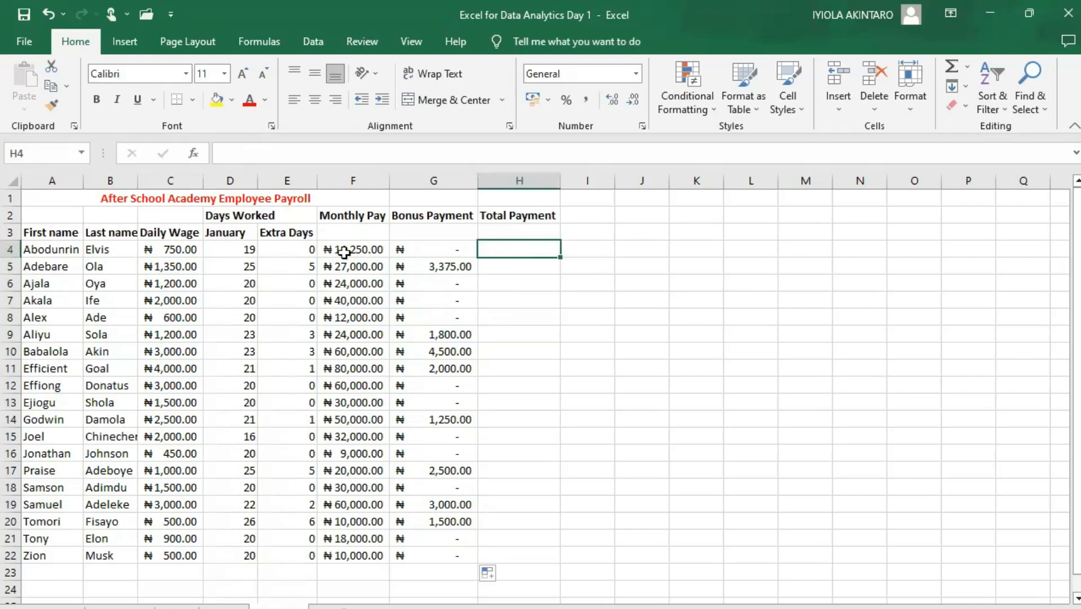
{"action": "left_click", "coordinate": [344, 253]}
{"action": "left_click", "coordinate": [441, 249]}
{"action": "left_click", "coordinate": [526, 249]}
{"action": "type", "text": "="}
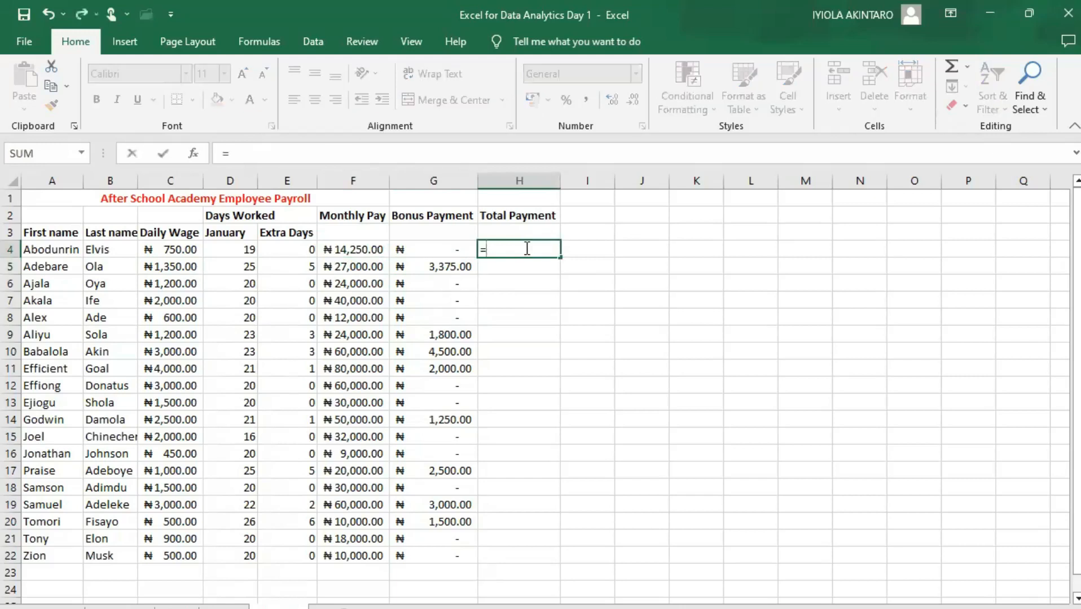
{"action": "type", "text": "sum"}
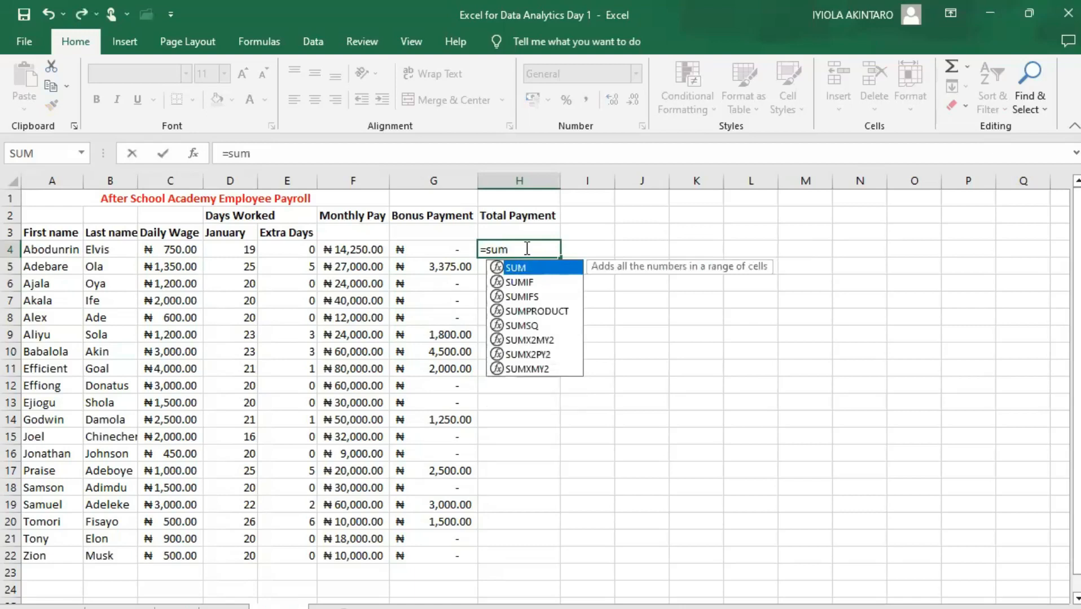
{"action": "type", "text": "("}
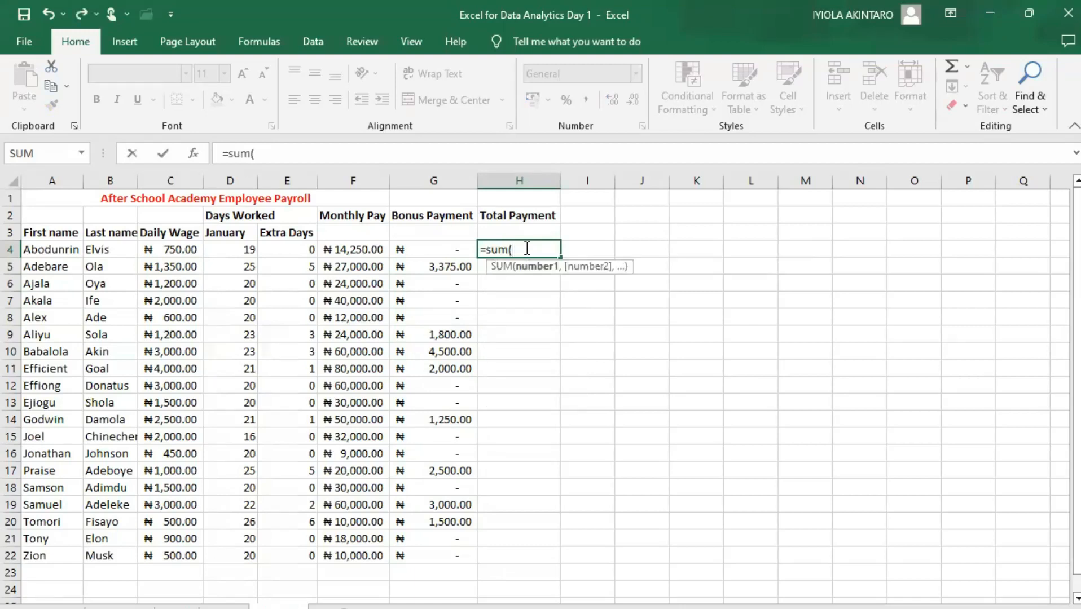
{"action": "type", "text": "f4"}
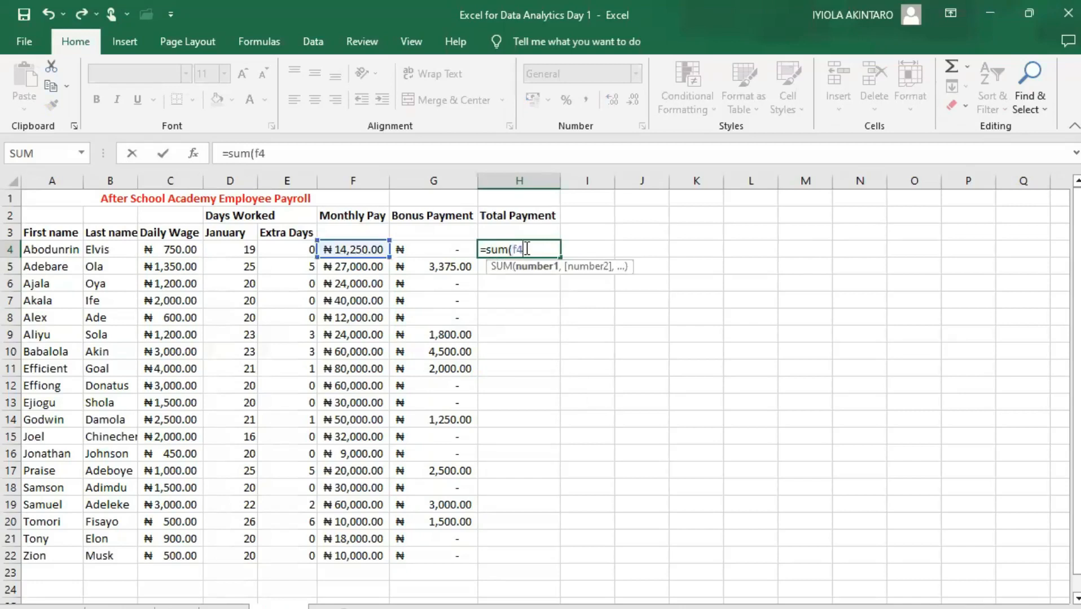
{"action": "type", "text": ","}
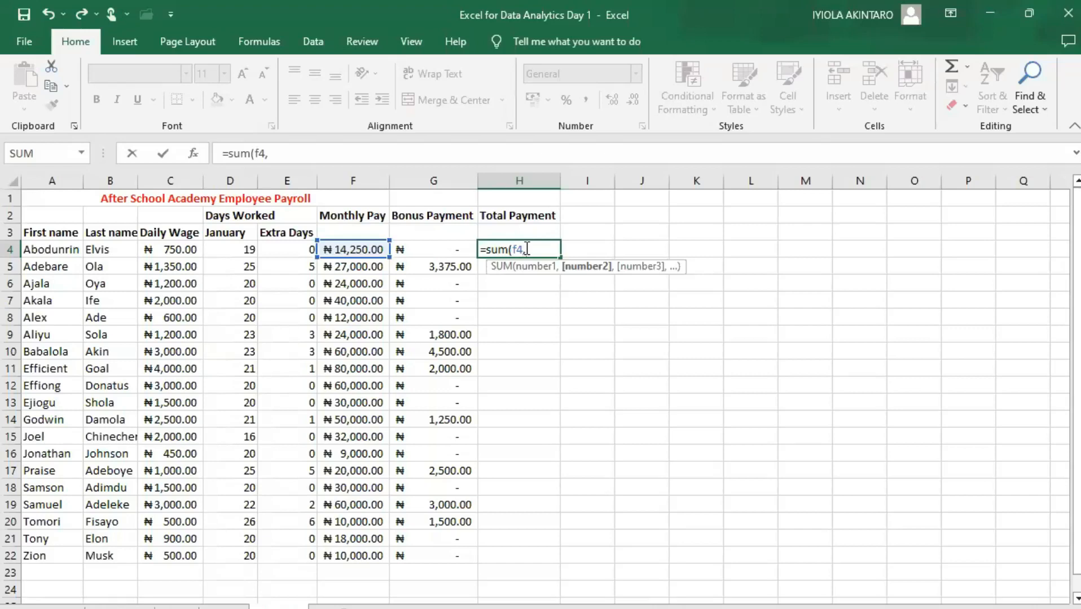
{"action": "type", "text": "g4"}
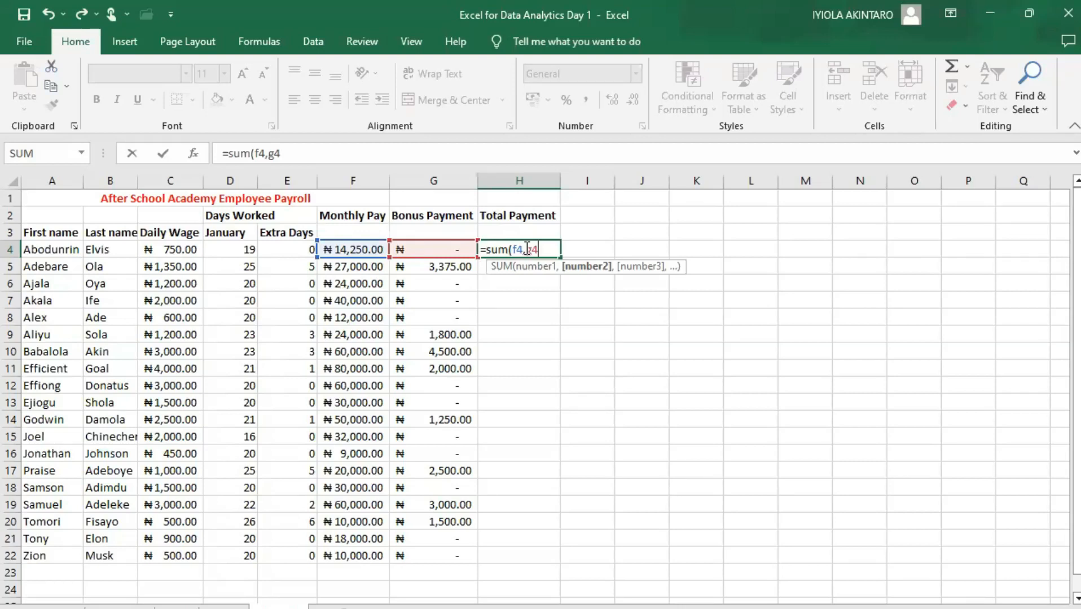
{"action": "type", "text": ")"}
{"action": "key", "text": "Return"}
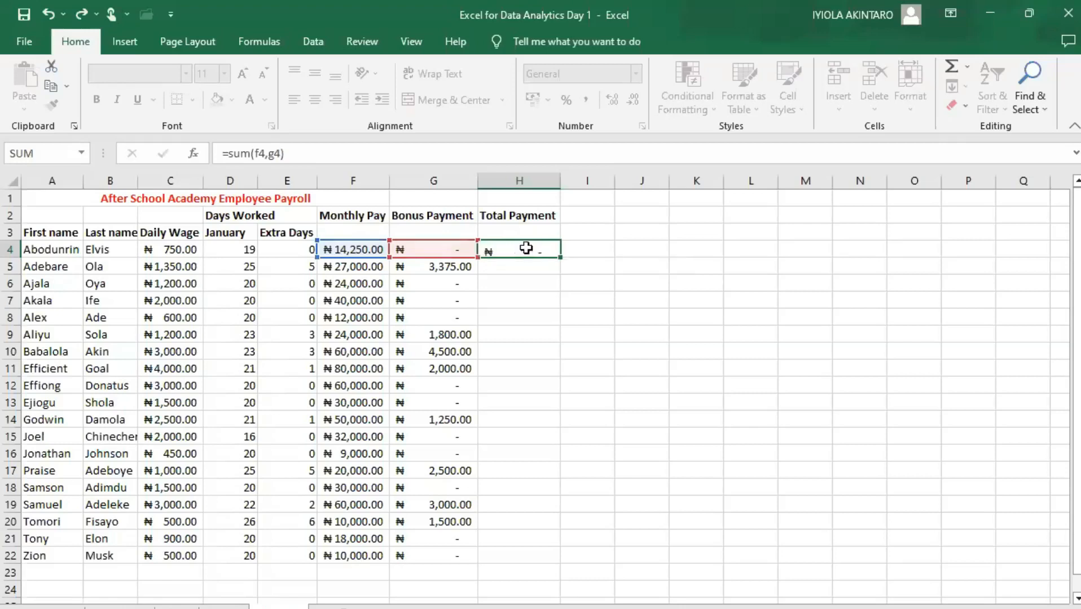
Step: Copy the Total Payment formula from H4 down to H22 and look over the completed payroll columns
{"action": "left_click", "coordinate": [516, 249]}
{"action": "left_click_drag", "start_coordinate": [559, 258], "coordinate": [538, 544]}
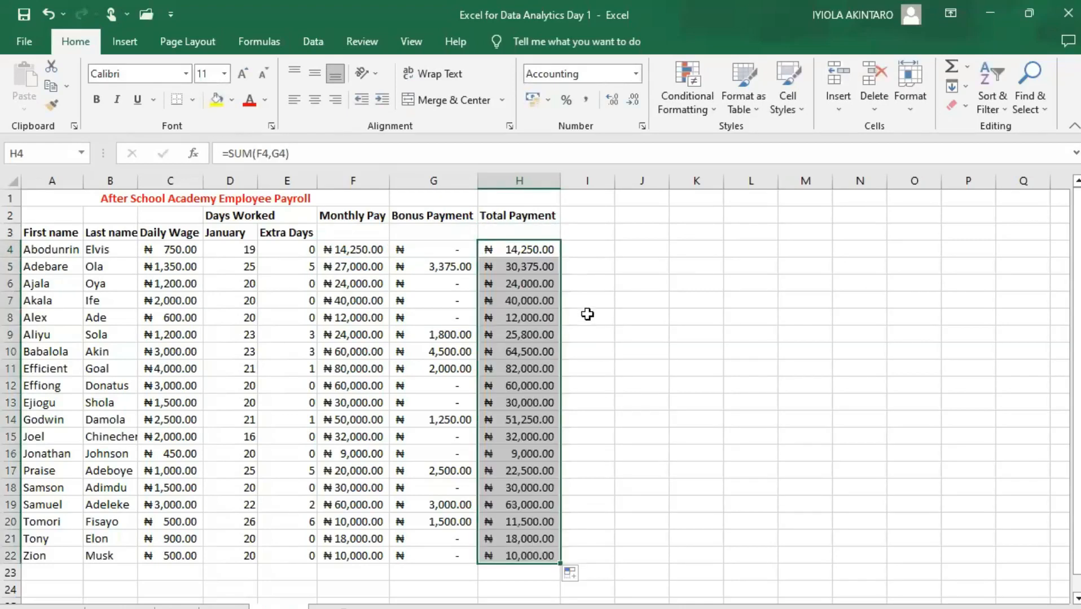
{"action": "left_click", "coordinate": [577, 250]}
{"action": "scroll", "coordinate": [521, 450], "scroll_direction": "down", "scroll_amount": 1}
{"action": "scroll", "coordinate": [521, 453], "scroll_direction": "up", "scroll_amount": 1}
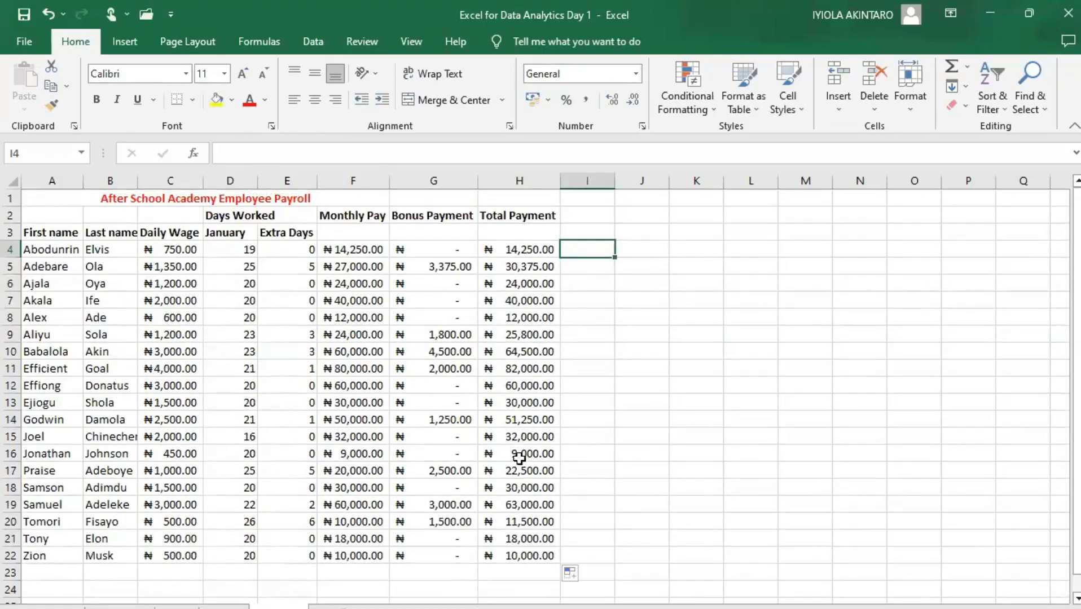
{"action": "scroll", "coordinate": [517, 463], "scroll_direction": "down", "scroll_amount": 1}
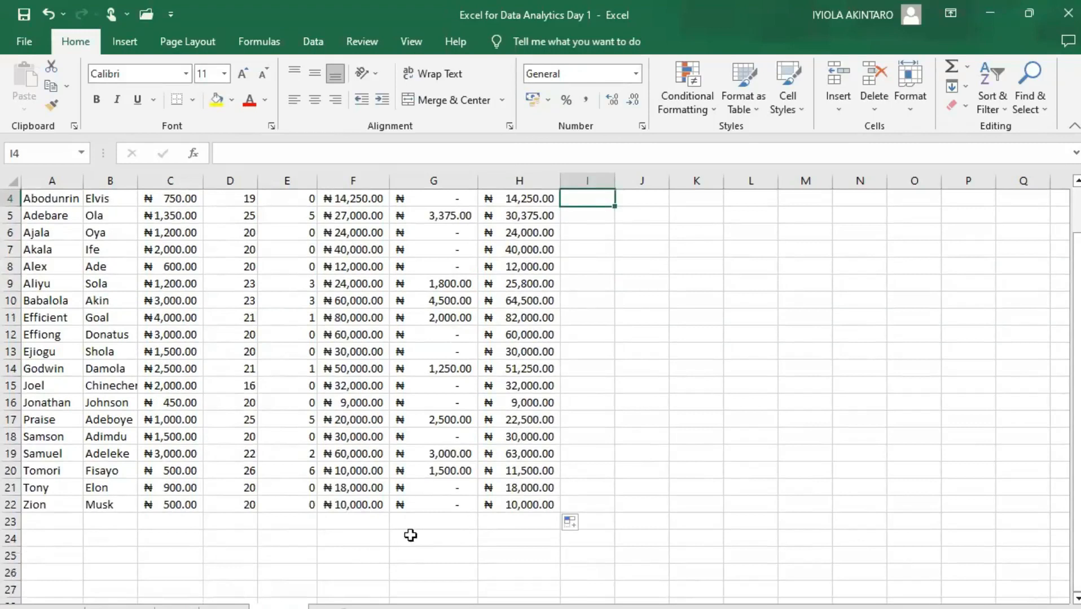
Step: Copy the summary labels in C24:C31 of the earlier payroll sheet and paste them at F24 on the Extra Days sheet
{"action": "left_click", "coordinate": [226, 607]}
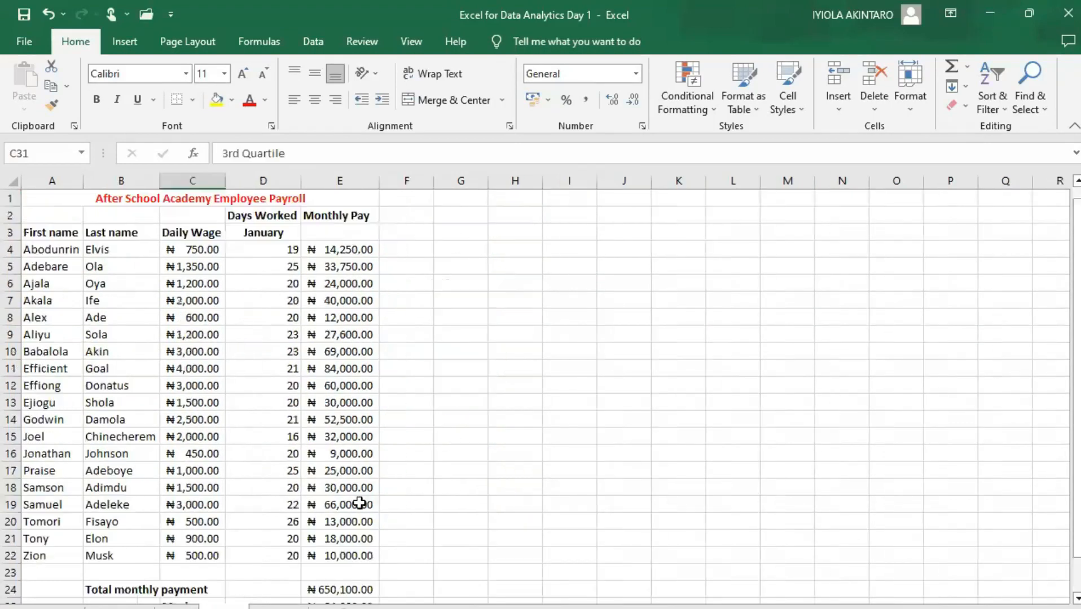
{"action": "scroll", "coordinate": [360, 502], "scroll_direction": "down", "scroll_amount": 5}
{"action": "left_click", "coordinate": [193, 337]}
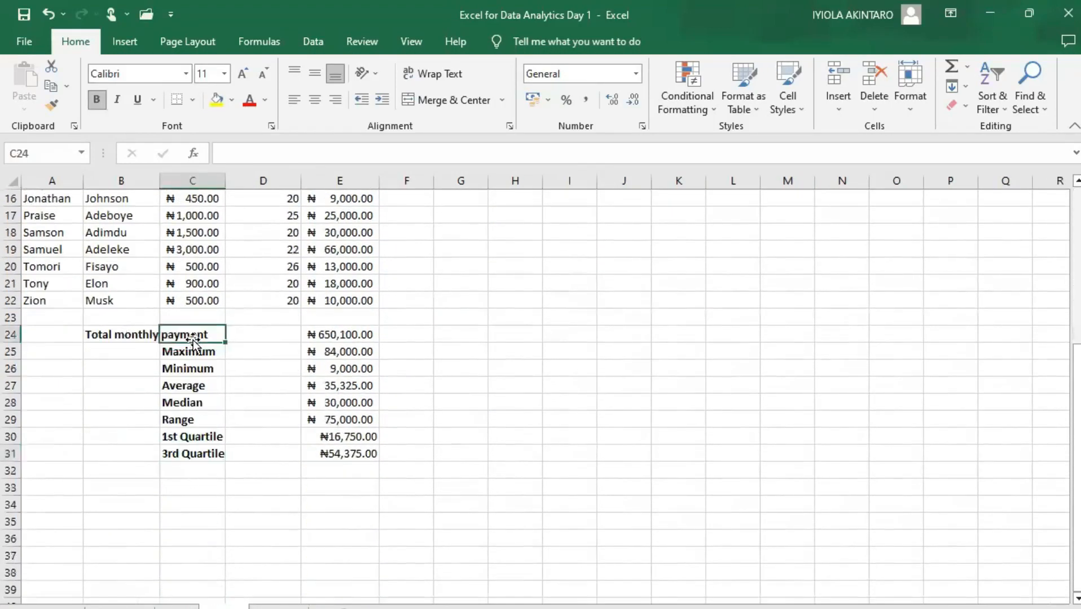
{"action": "left_click_drag", "start_coordinate": [193, 337], "coordinate": [198, 452]}
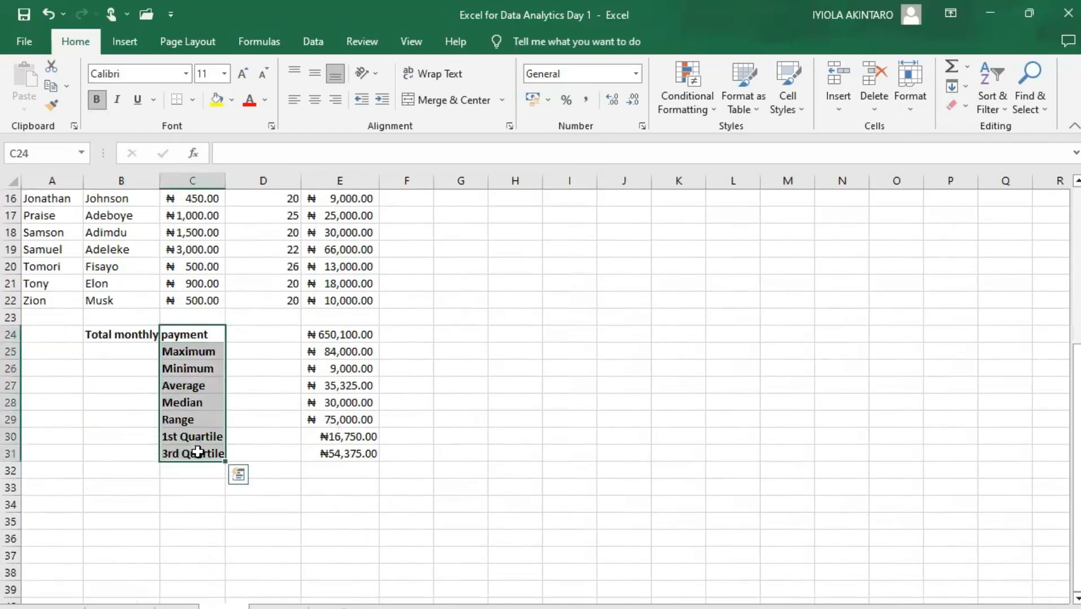
{"action": "key", "text": "ctrl+c"}
{"action": "key", "text": "ctrl+Page_Down"}
{"action": "scroll", "coordinate": [373, 513], "scroll_direction": "down", "scroll_amount": 2}
{"action": "left_click", "coordinate": [349, 440]}
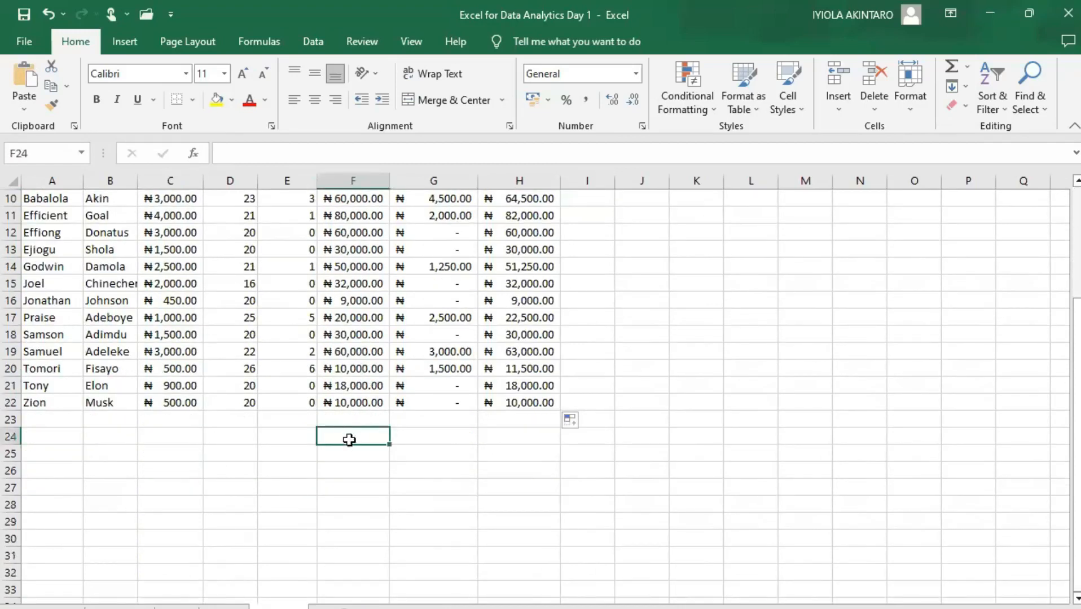
{"action": "key", "text": "ctrl+v"}
Step: Enter the label "Total payment" in the blank cell F24 above the pasted Maximum label
{"action": "left_click", "coordinate": [325, 438]}
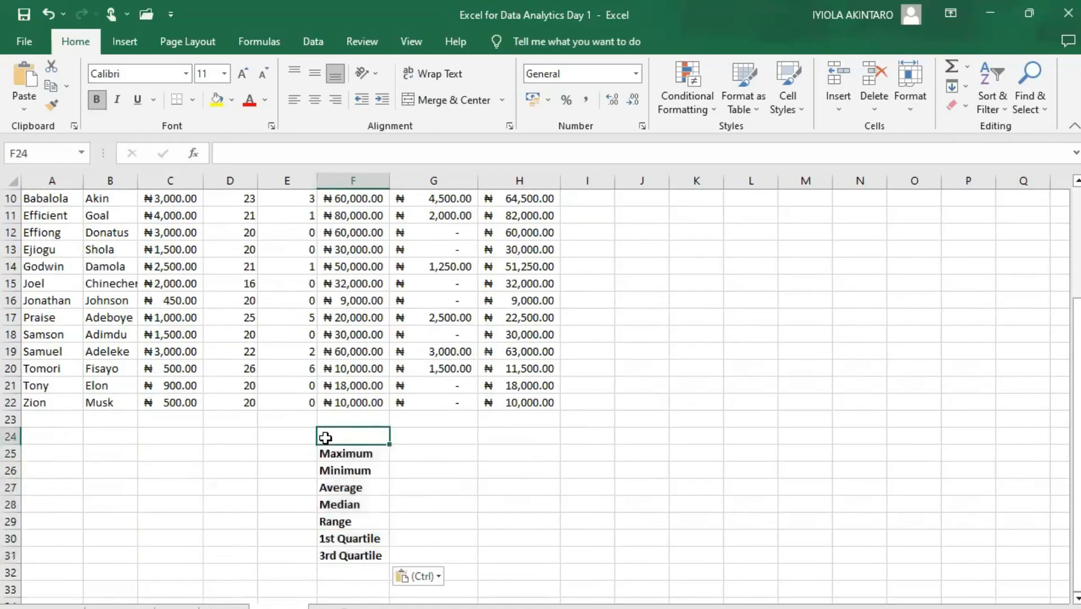
{"action": "type", "text": "T"}
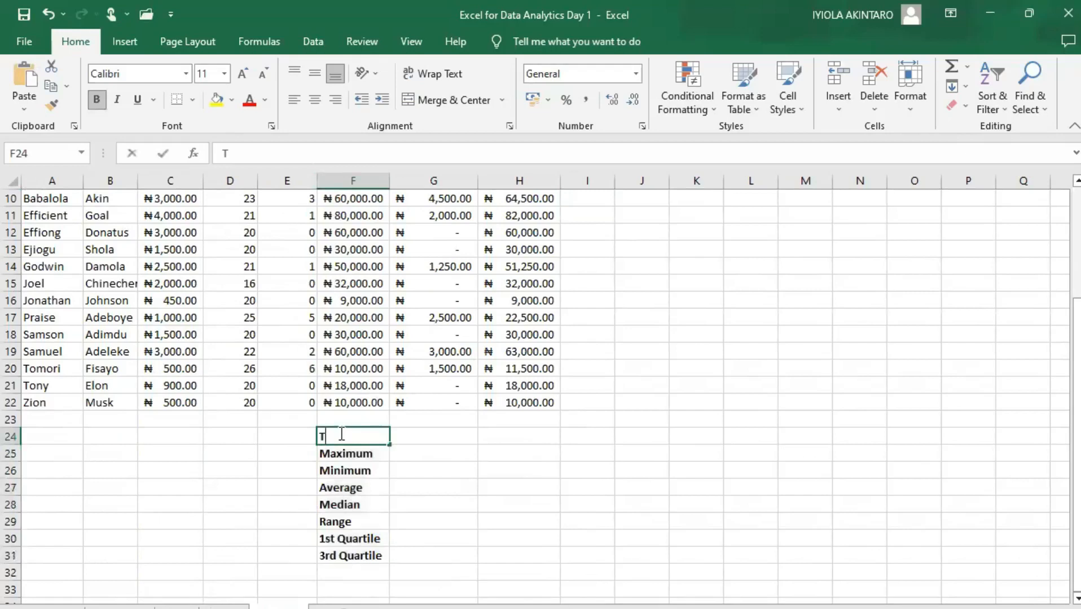
{"action": "type", "text": "otal payment"}
{"action": "key", "text": "Tab"}
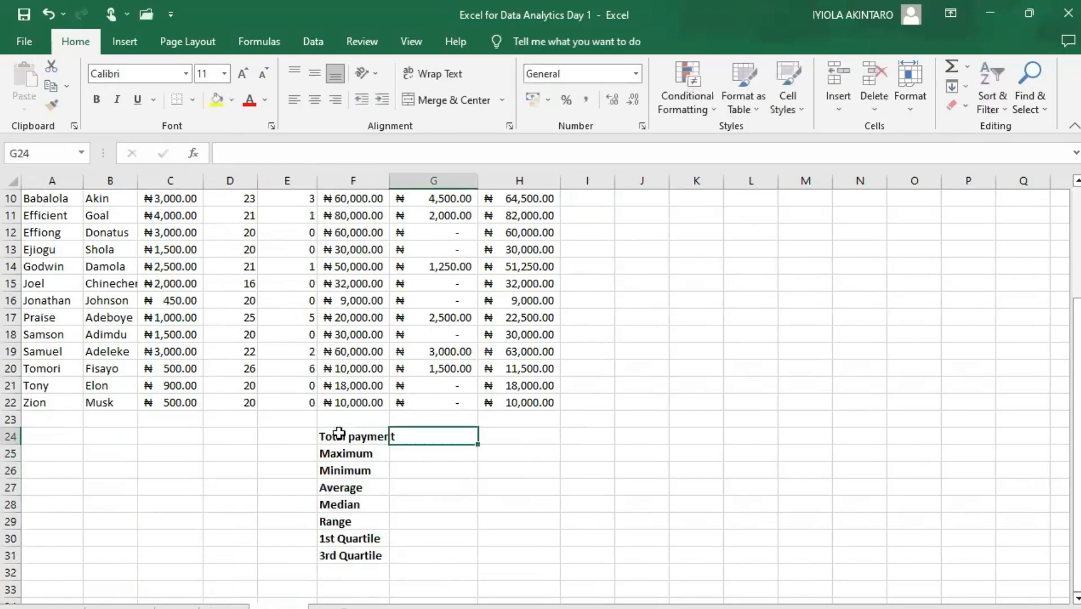
{"action": "key", "text": "Tab"}
{"action": "key", "text": "F2"}
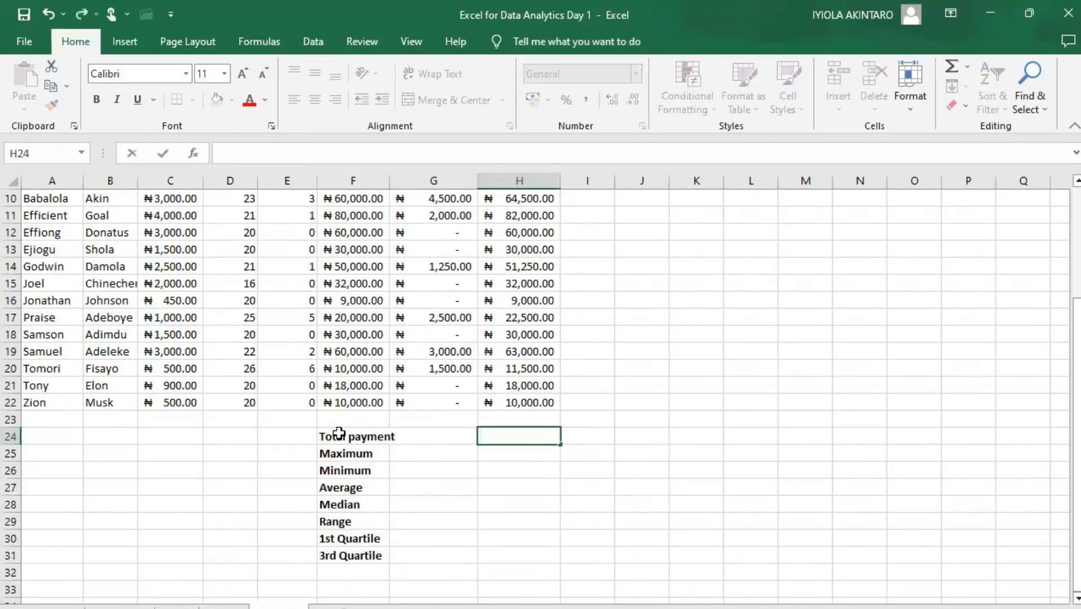
{"action": "scroll", "coordinate": [425, 437], "scroll_direction": "up", "scroll_amount": 3}
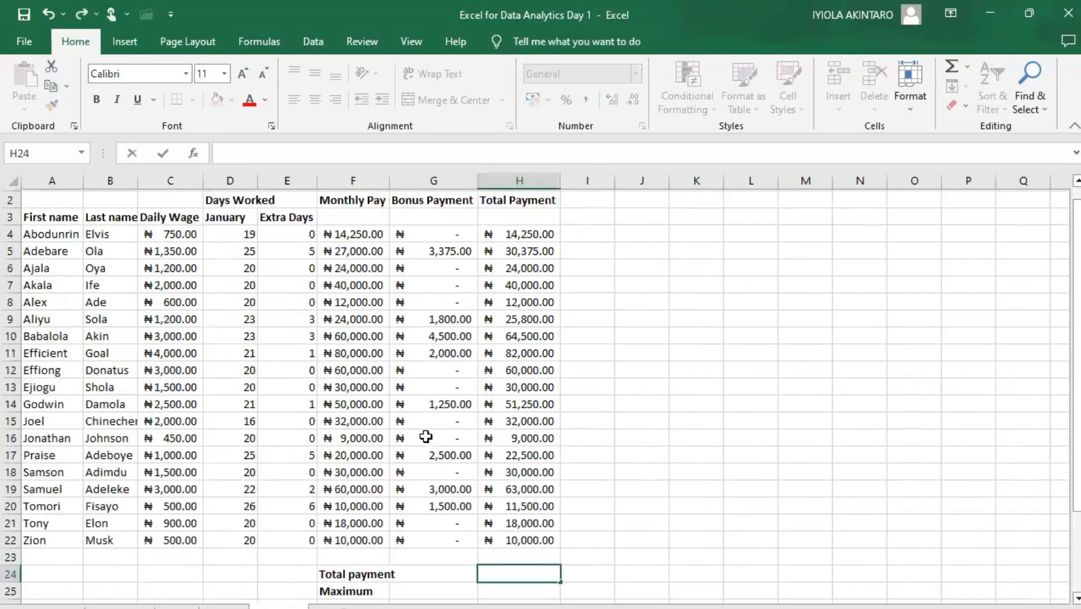
{"action": "scroll", "coordinate": [425, 499], "scroll_direction": "down", "scroll_amount": 2}
{"action": "scroll", "coordinate": [425, 496], "scroll_direction": "up", "scroll_amount": 2}
{"action": "scroll", "coordinate": [428, 495], "scroll_direction": "down", "scroll_amount": 1}
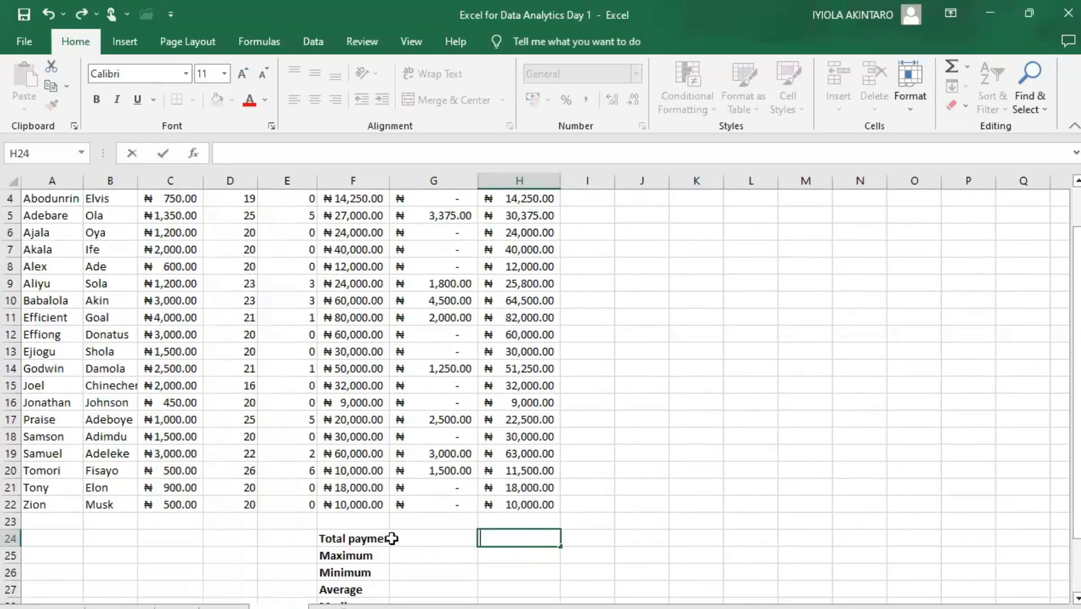
{"action": "left_click", "coordinate": [423, 539]}
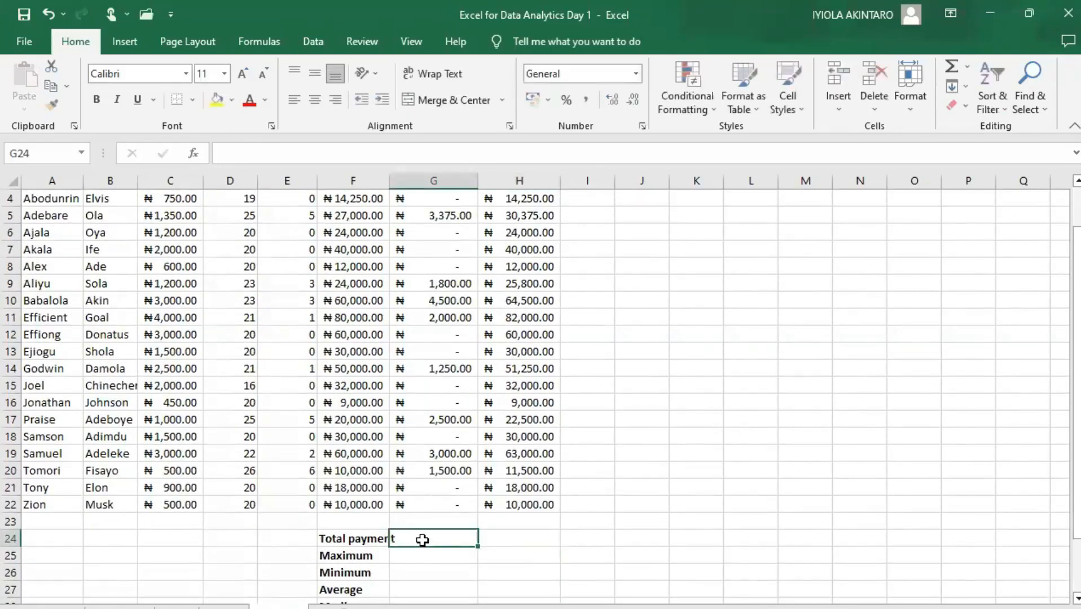
Step: Move the summary labels from F24:F31 to E24:E31 and autofit column E to their width
{"action": "scroll", "coordinate": [422, 540], "scroll_direction": "down", "scroll_amount": 2}
{"action": "left_click_drag", "start_coordinate": [327, 435], "coordinate": [334, 564]}
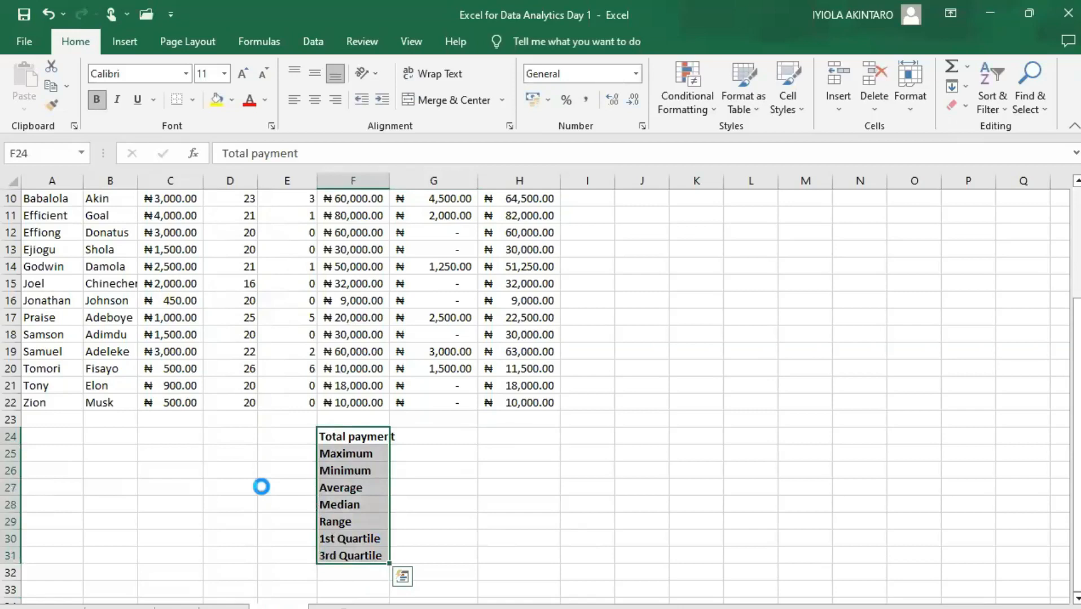
{"action": "left_click_drag", "start_coordinate": [324, 433], "coordinate": [264, 434]}
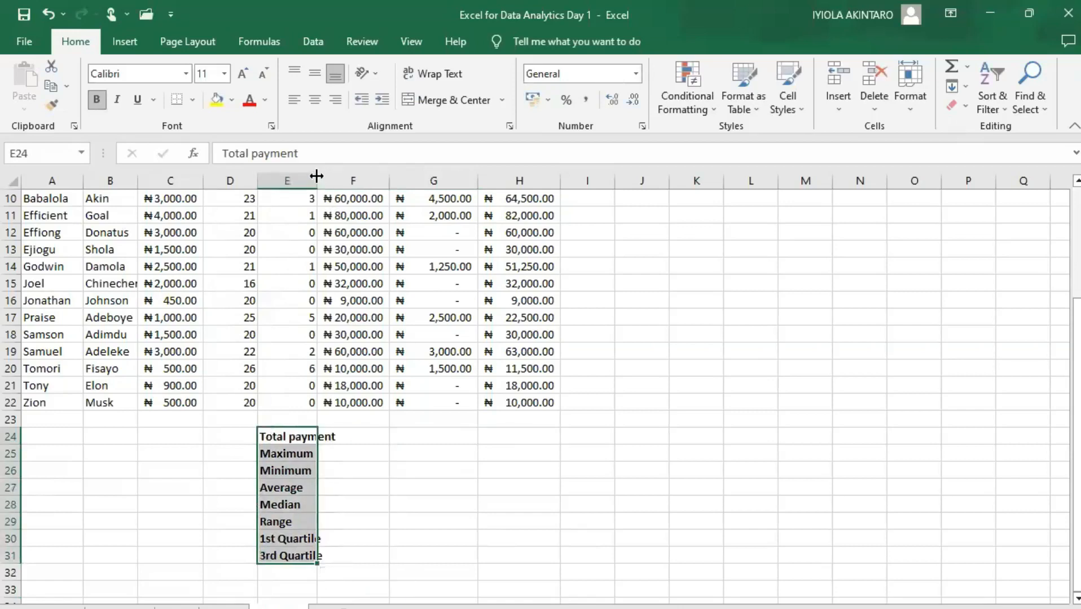
{"action": "key", "text": "alt+h"}
{"action": "key", "text": "o"}
{"action": "key", "text": "i"}
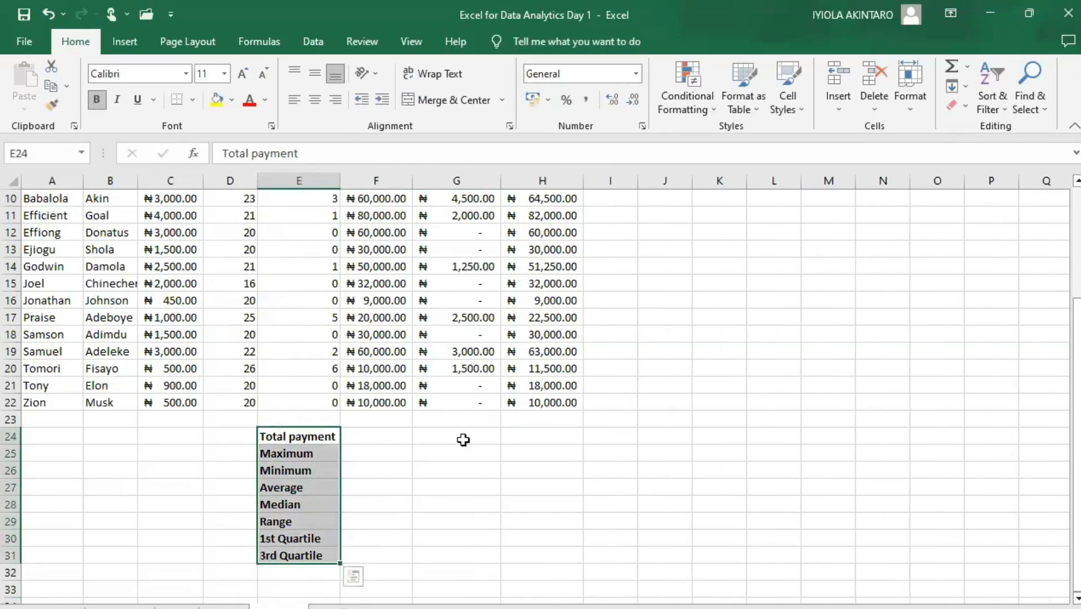
Step: Enter the formula =SUM(F4:F22) in F24 to total the Monthly Pay column
{"action": "left_click", "coordinate": [375, 434]}
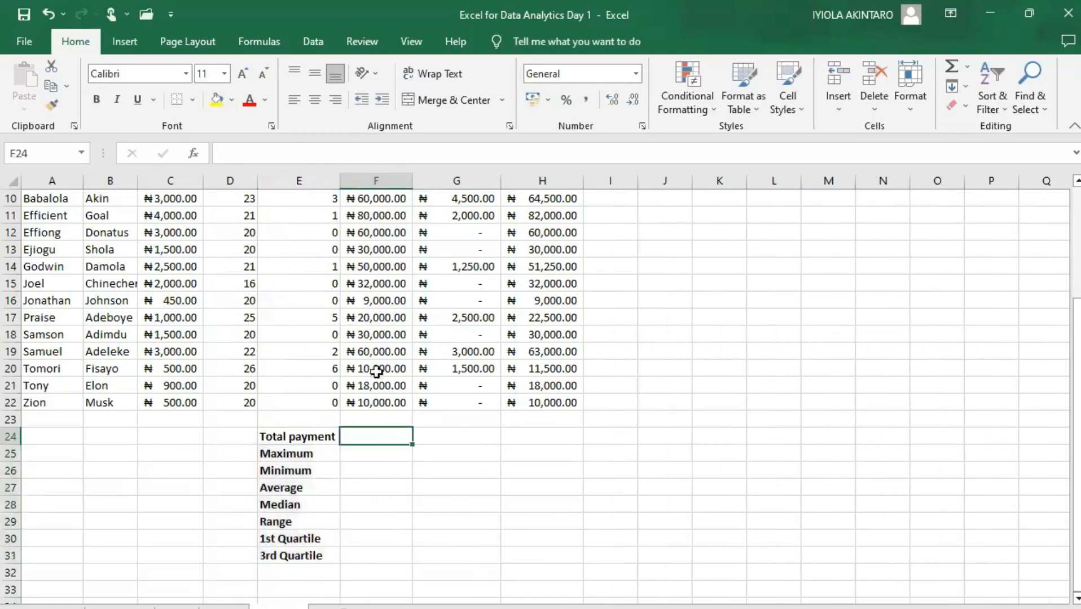
{"action": "scroll", "coordinate": [375, 421], "scroll_direction": "up", "scroll_amount": 2}
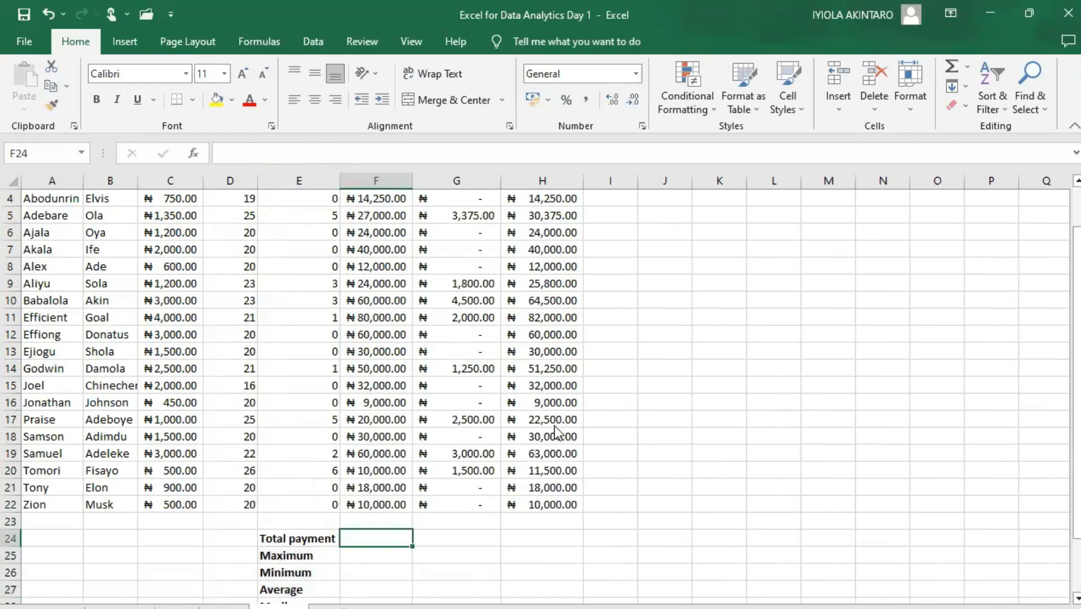
{"action": "type", "text": "="}
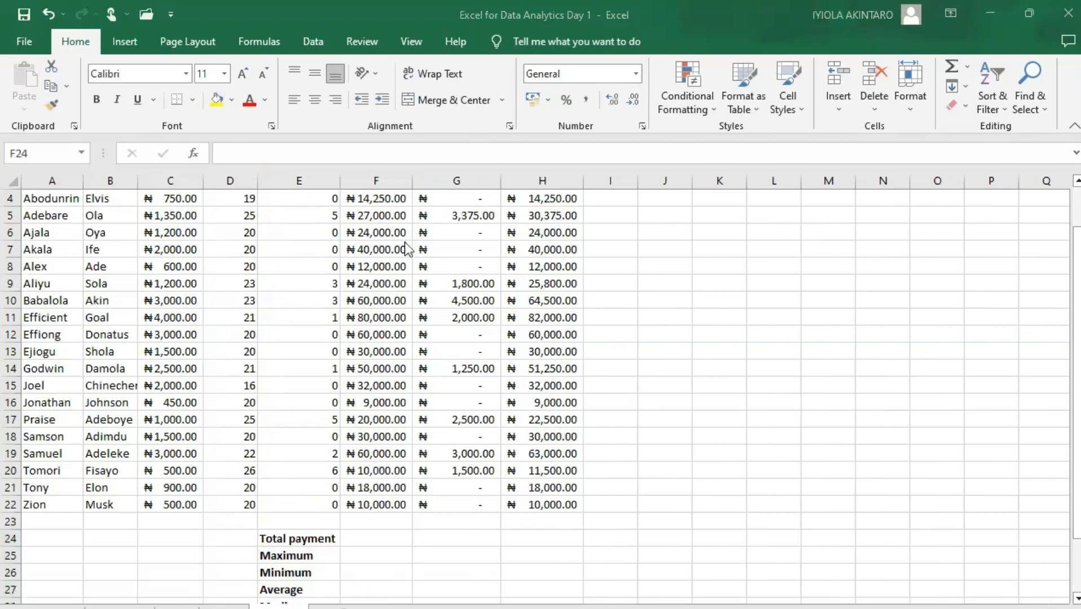
{"action": "scroll", "coordinate": [406, 244], "scroll_direction": "up", "scroll_amount": 1}
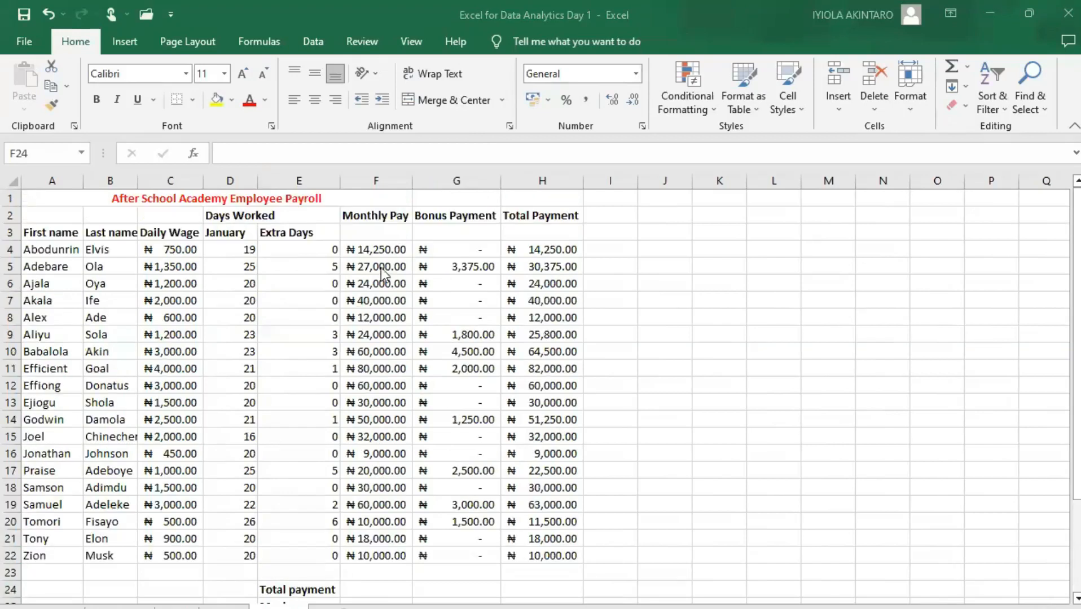
{"action": "left_click", "coordinate": [363, 595]}
{"action": "type", "text": "="}
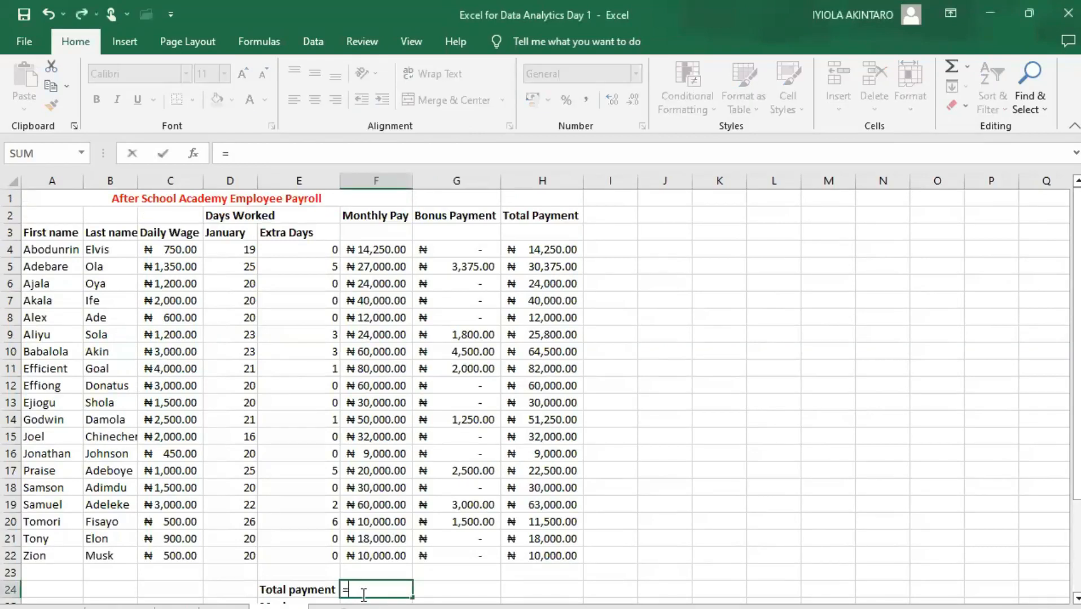
{"action": "type", "text": "sum("}
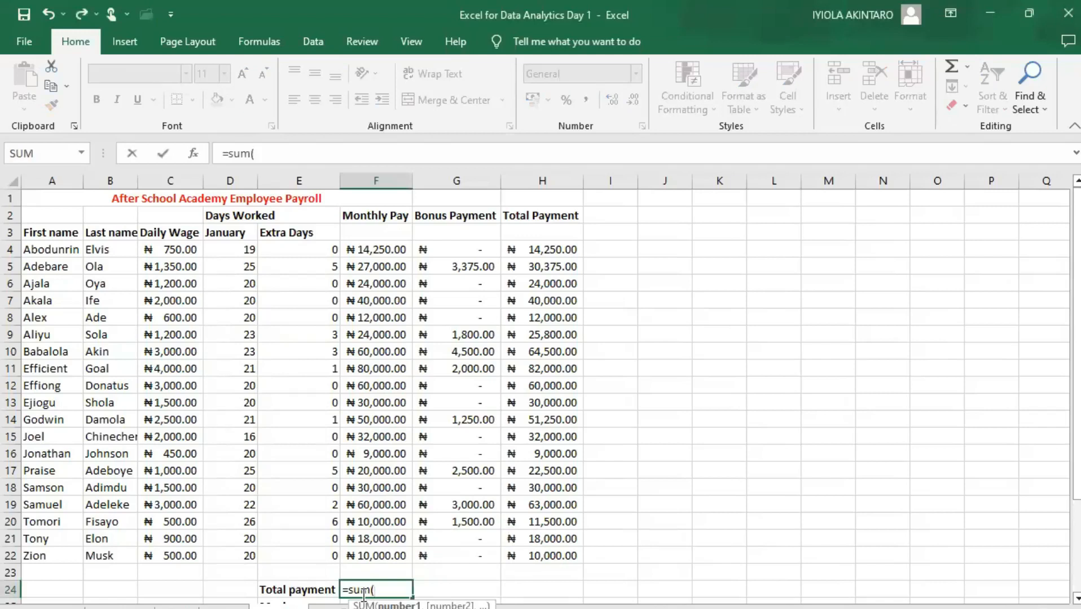
{"action": "type", "text": "f4"}
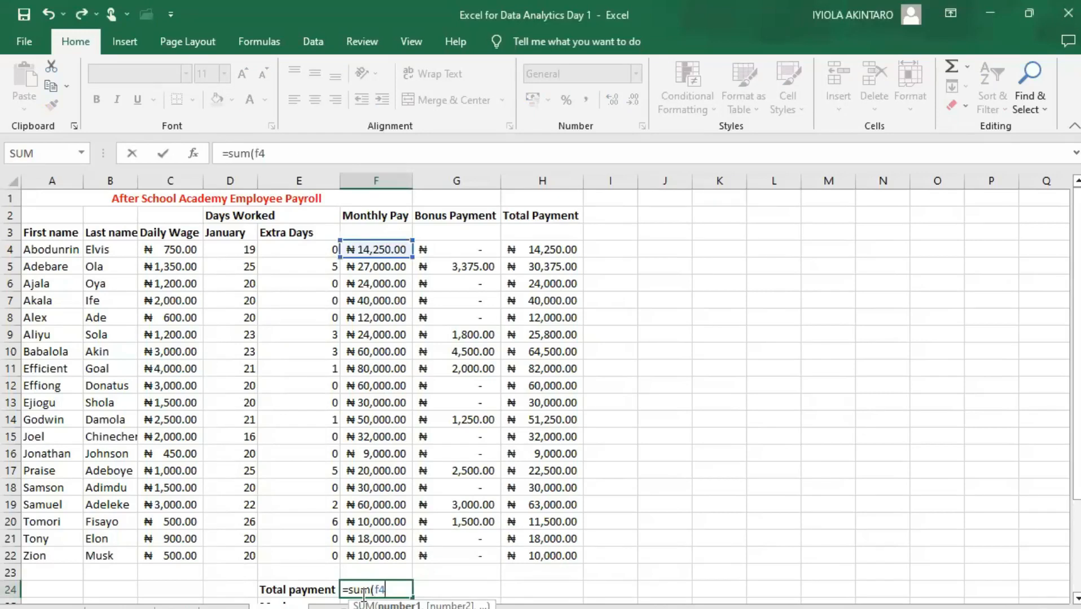
{"action": "type", "text": ":f22)"}
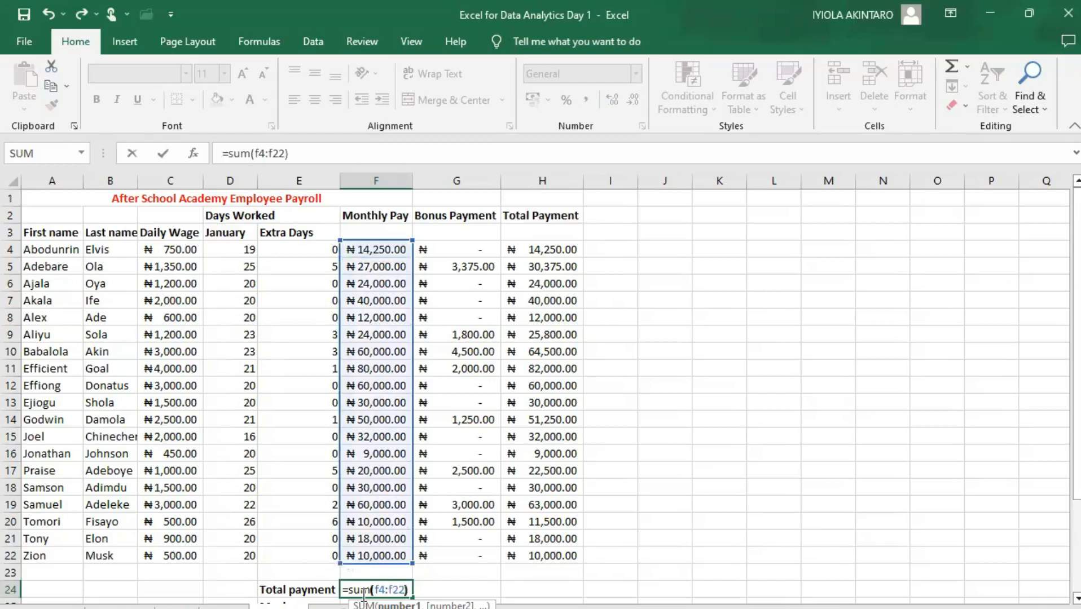
{"action": "key", "text": "Return"}
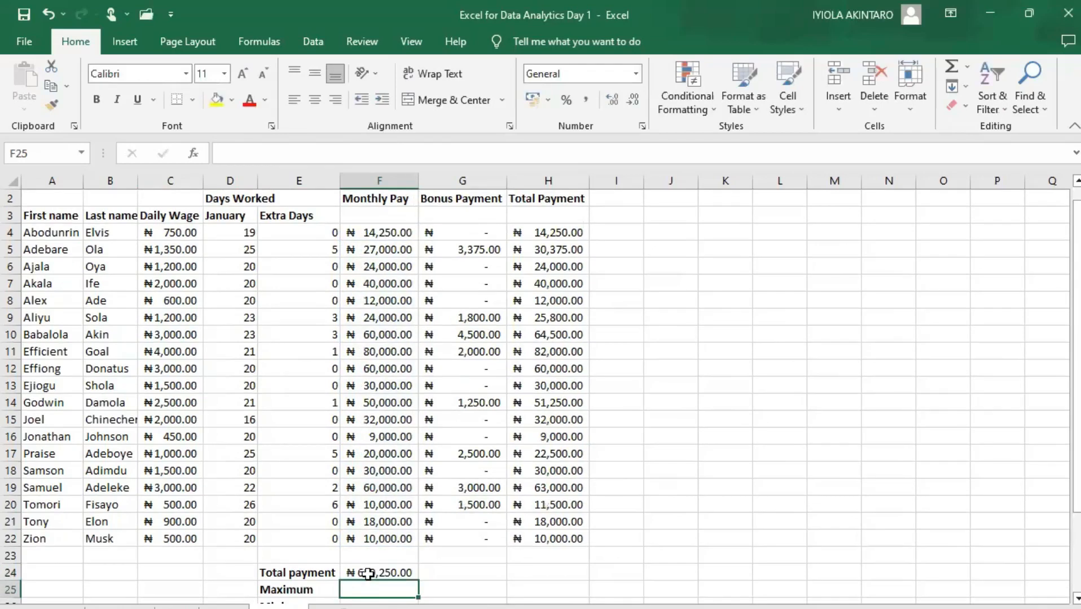
Step: Copy the total formula from F24 across to G24 for the Bonus Payment column
{"action": "scroll", "coordinate": [366, 575], "scroll_direction": "down", "scroll_amount": 1}
{"action": "left_click", "coordinate": [407, 521]}
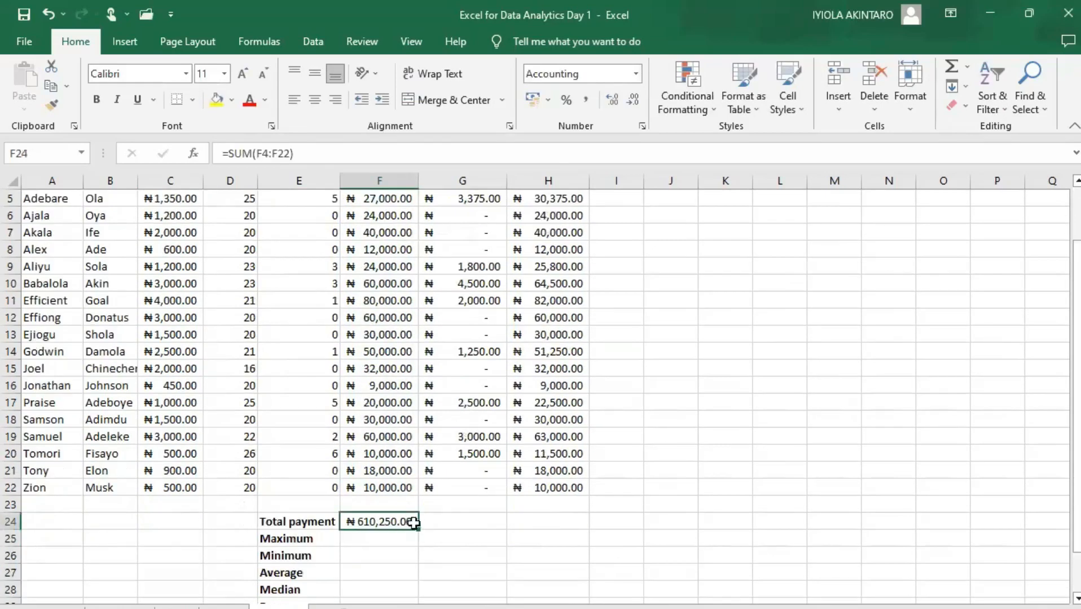
{"action": "left_click_drag", "start_coordinate": [418, 529], "coordinate": [474, 536]}
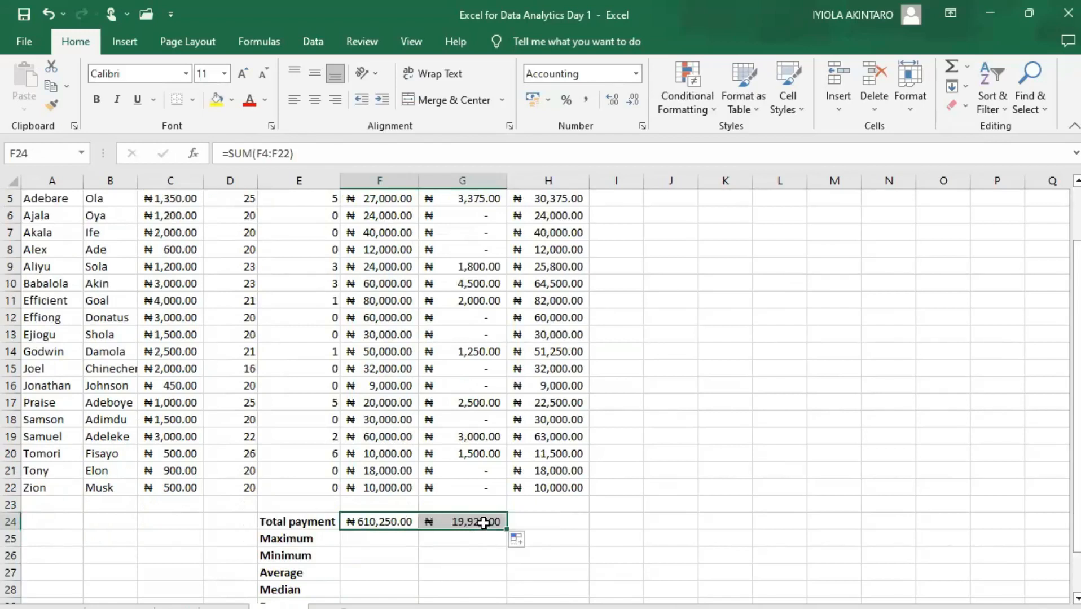
Step: Check the formula in G24 and the range it sums against the Bonus Payment amounts in column G
{"action": "left_click", "coordinate": [485, 523]}
{"action": "scroll", "coordinate": [468, 496], "scroll_direction": "up", "scroll_amount": 1}
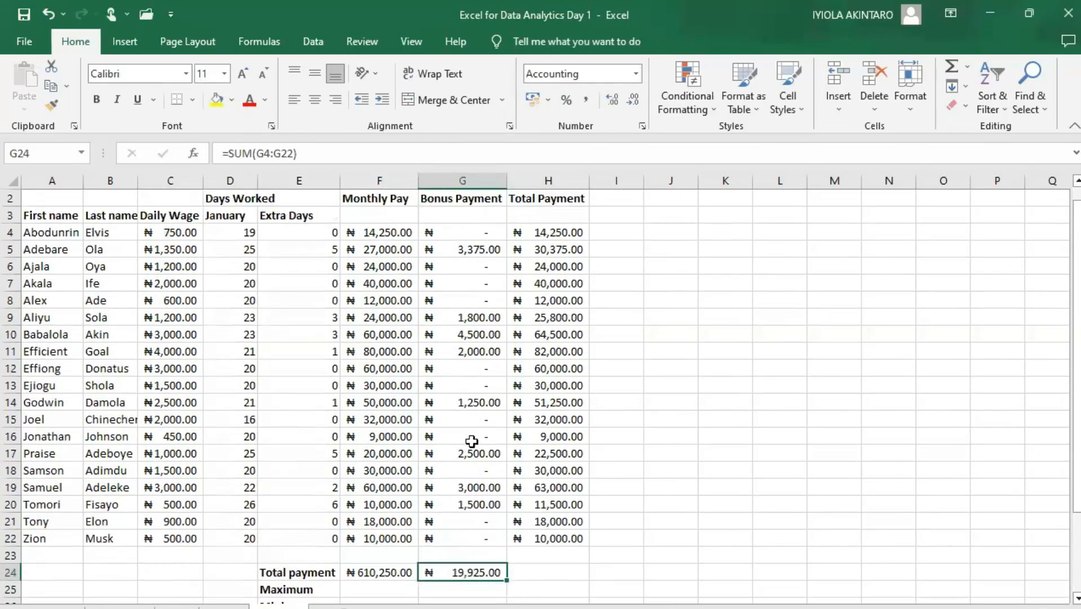
{"action": "scroll", "coordinate": [473, 441], "scroll_direction": "up", "scroll_amount": 1}
{"action": "scroll", "coordinate": [445, 508], "scroll_direction": "down", "scroll_amount": 1}
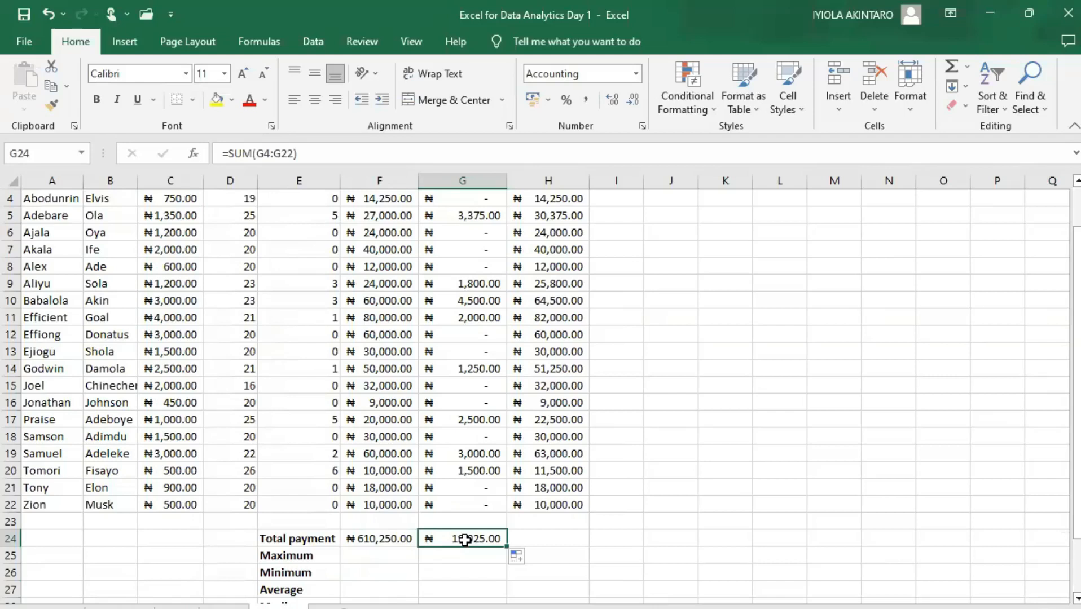
{"action": "scroll", "coordinate": [463, 550], "scroll_direction": "up", "scroll_amount": 1}
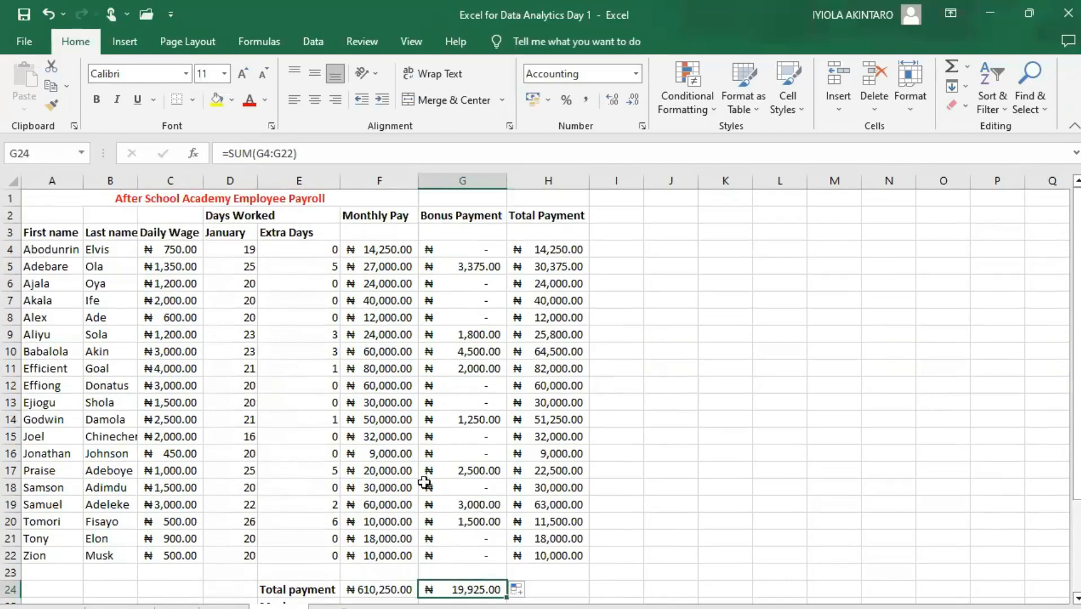
{"action": "scroll", "coordinate": [462, 504], "scroll_direction": "down", "scroll_amount": 1}
{"action": "scroll", "coordinate": [468, 525], "scroll_direction": "down", "scroll_amount": 1}
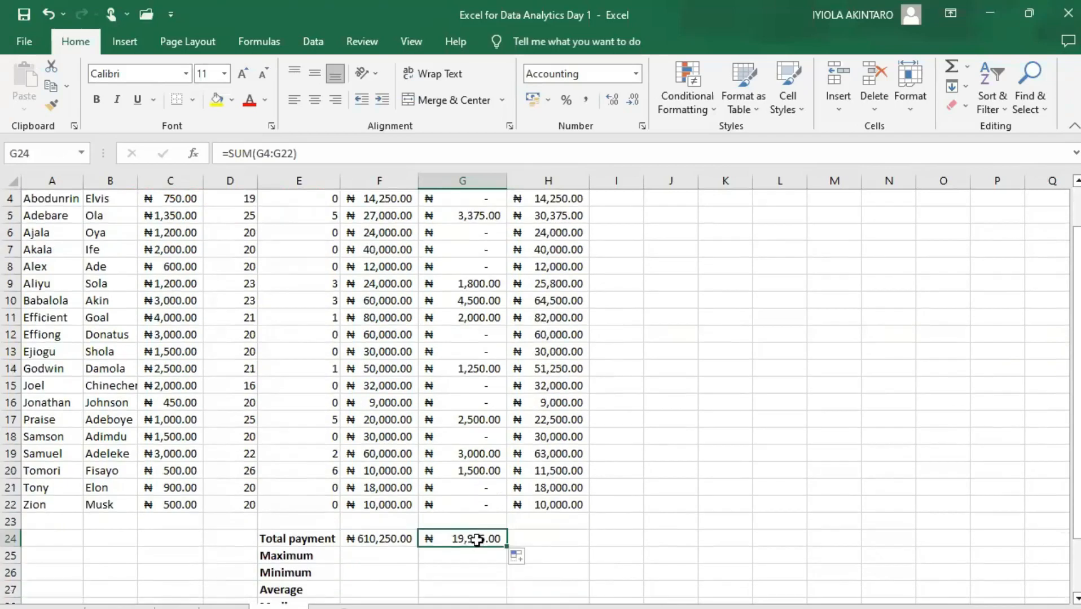
{"action": "scroll", "coordinate": [458, 339], "scroll_direction": "up", "scroll_amount": 1}
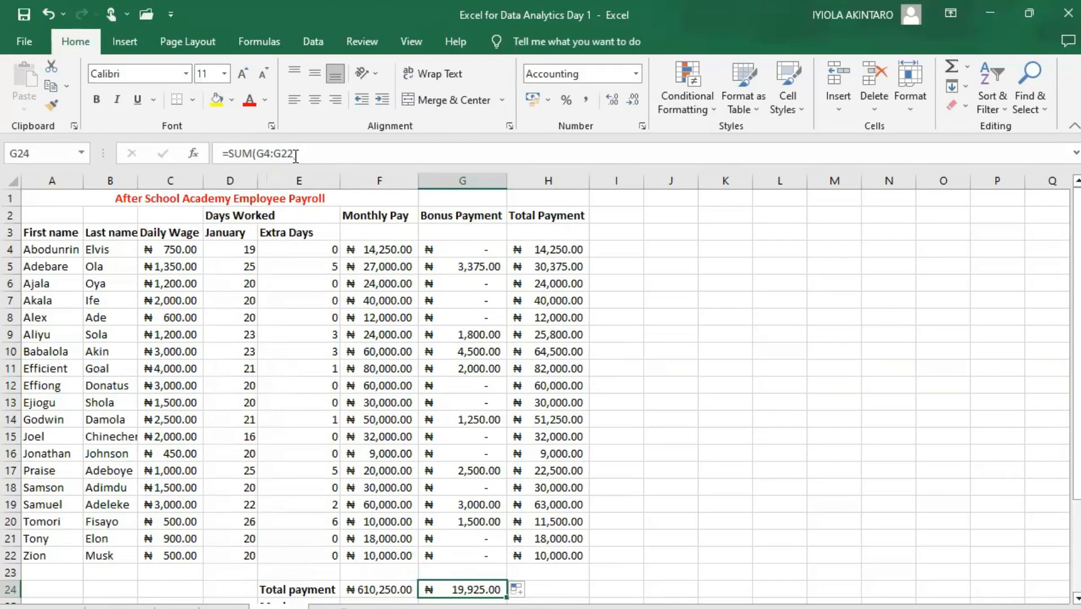
{"action": "scroll", "coordinate": [477, 531], "scroll_direction": "down", "scroll_amount": 1}
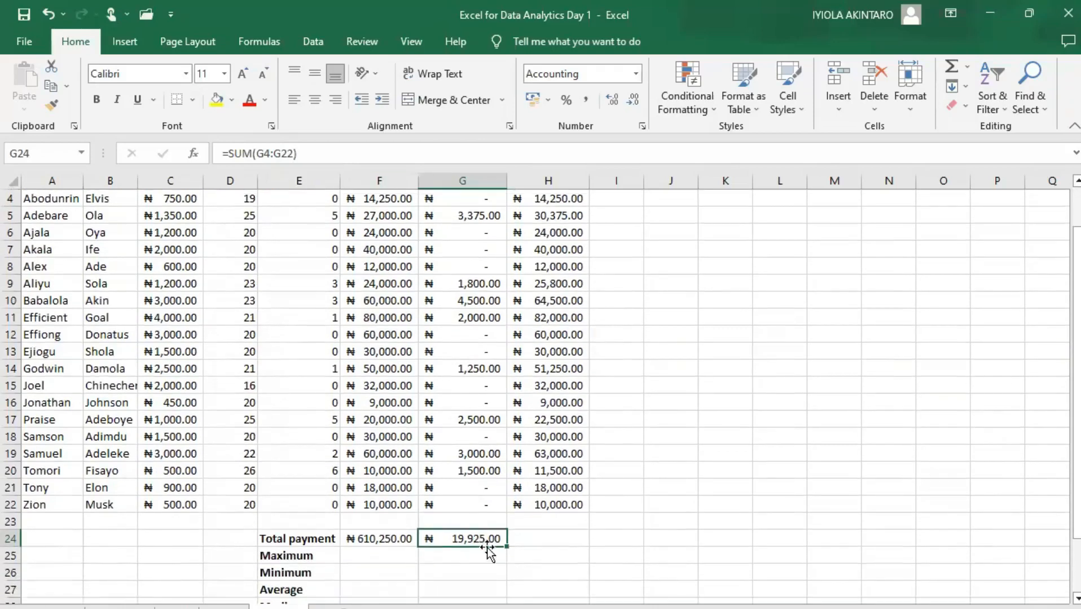
Step: Extend the total formula from G24 to H24 for the Total Payment column and check the totals across row 24
{"action": "left_click_drag", "start_coordinate": [507, 545], "coordinate": [551, 571]}
{"action": "scroll", "coordinate": [543, 535], "scroll_direction": "up", "scroll_amount": 1}
{"action": "scroll", "coordinate": [547, 536], "scroll_direction": "down", "scroll_amount": 1}
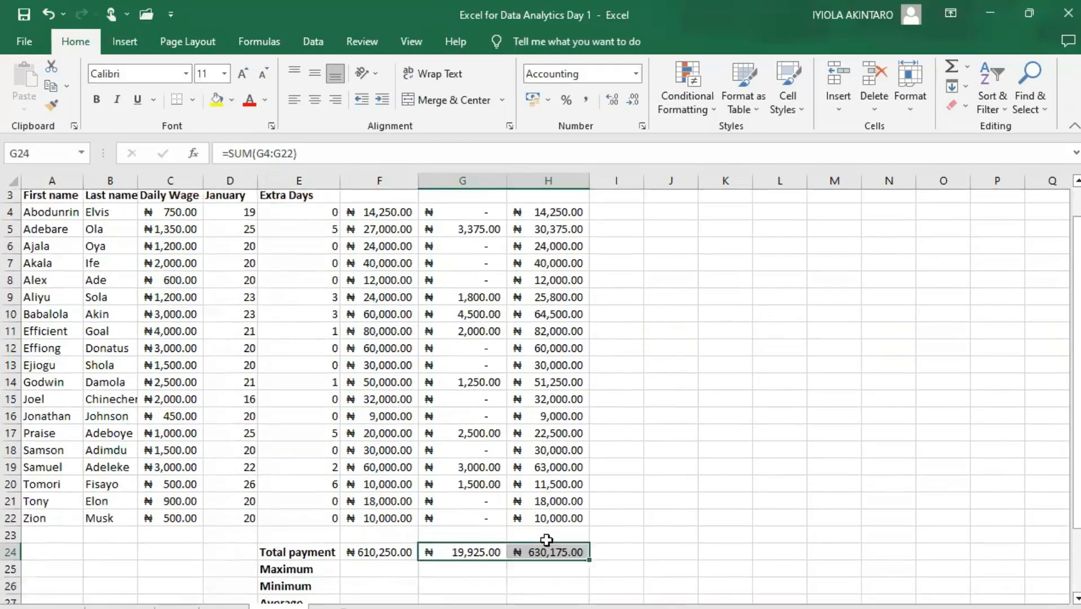
{"action": "left_click", "coordinate": [548, 537]}
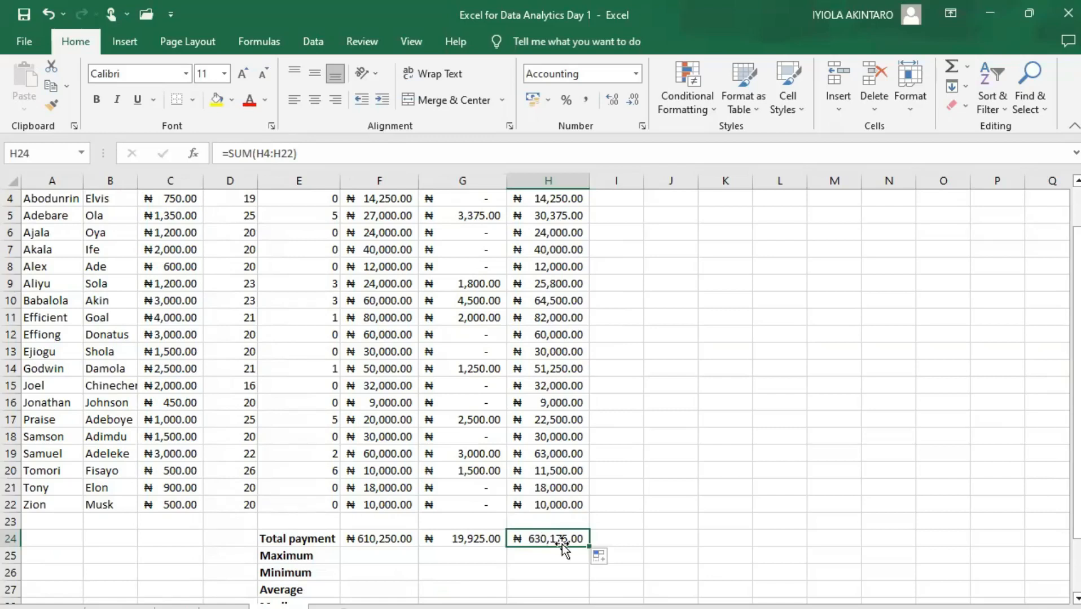
{"action": "left_click", "coordinate": [366, 540]}
{"action": "left_click", "coordinate": [468, 538]}
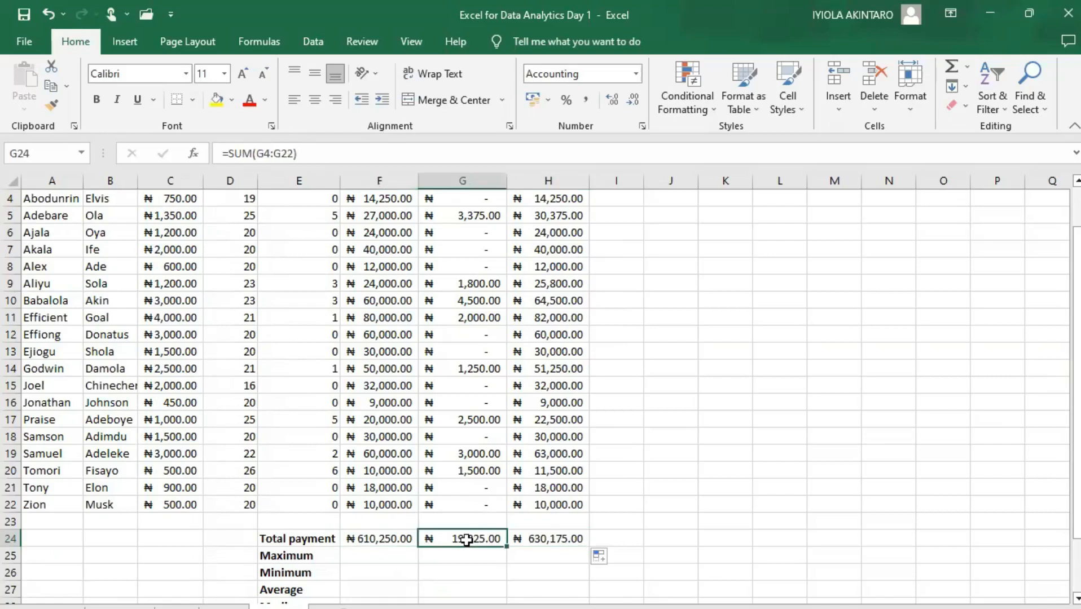
{"action": "scroll", "coordinate": [466, 540], "scroll_direction": "down", "scroll_amount": 2}
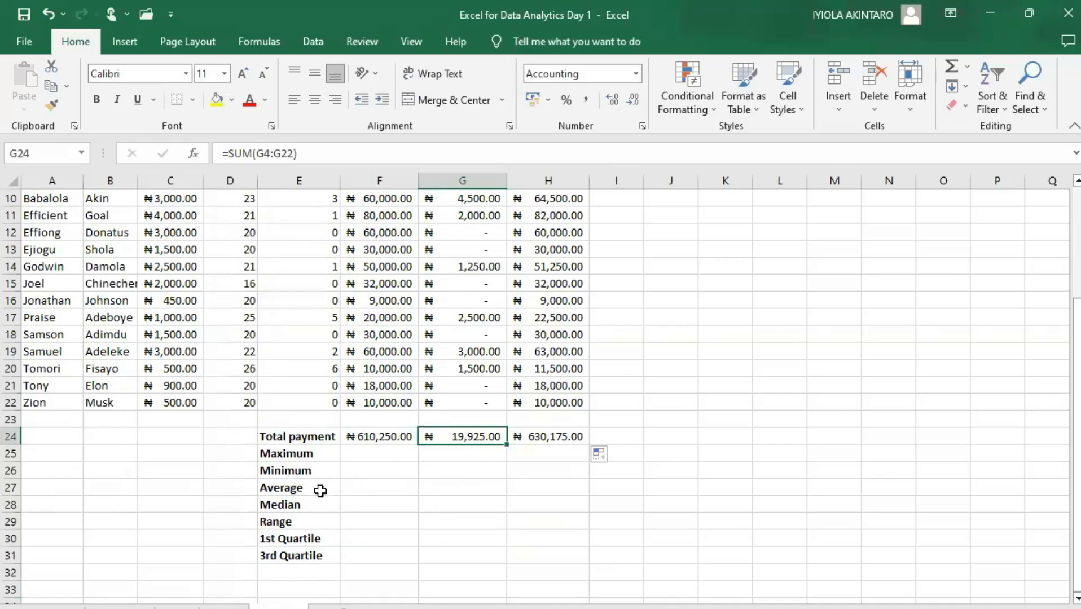
Step: Enter the formula =MAX(F4:F22) in F25 to find the maximum Monthly Pay
{"action": "left_click", "coordinate": [364, 454]}
{"action": "type", "text": "=m"}
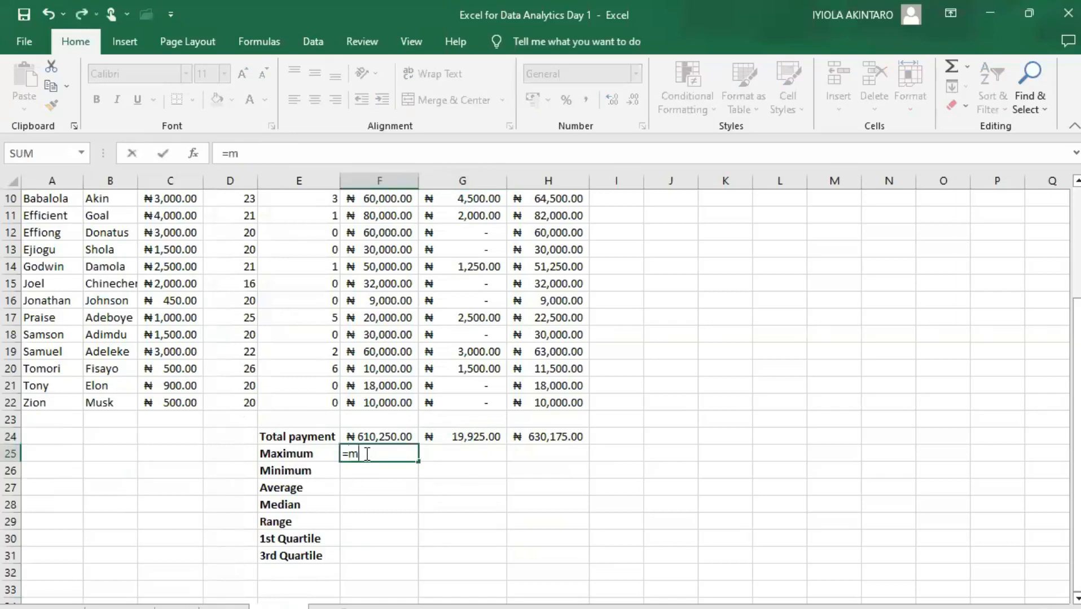
{"action": "type", "text": "ax"}
{"action": "key", "text": "Tab"}
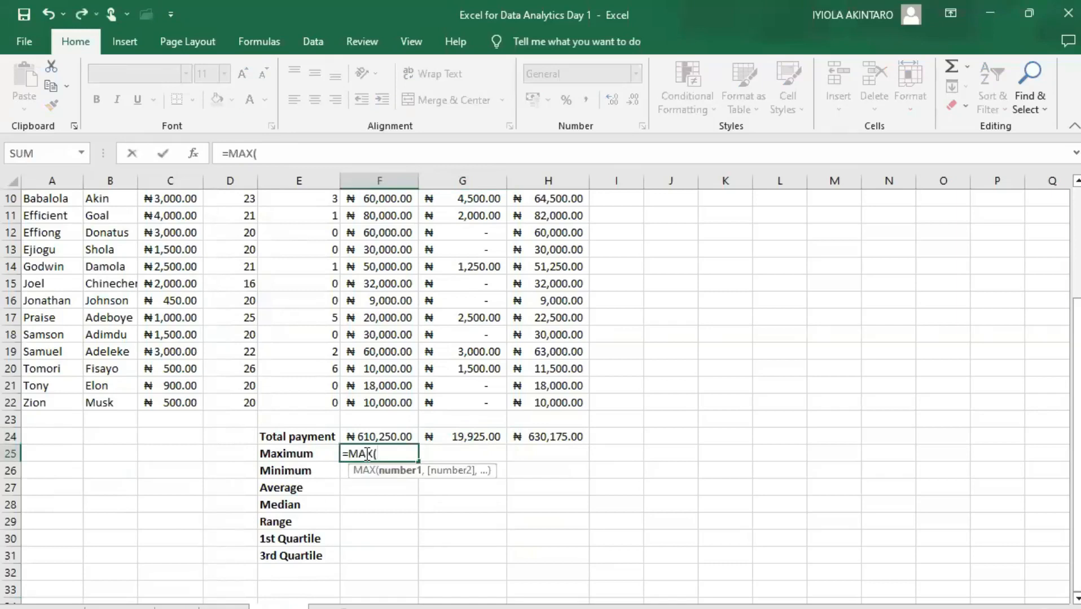
{"action": "type", "text": "f4"}
{"action": "scroll", "coordinate": [367, 453], "scroll_direction": "up", "scroll_amount": 2}
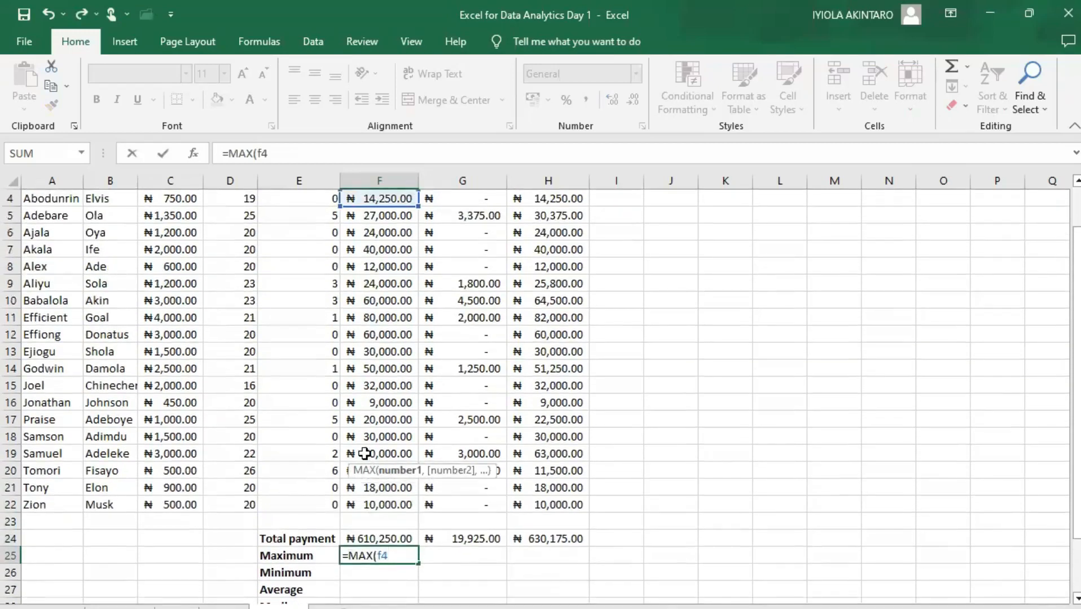
{"action": "type", "text": ":"}
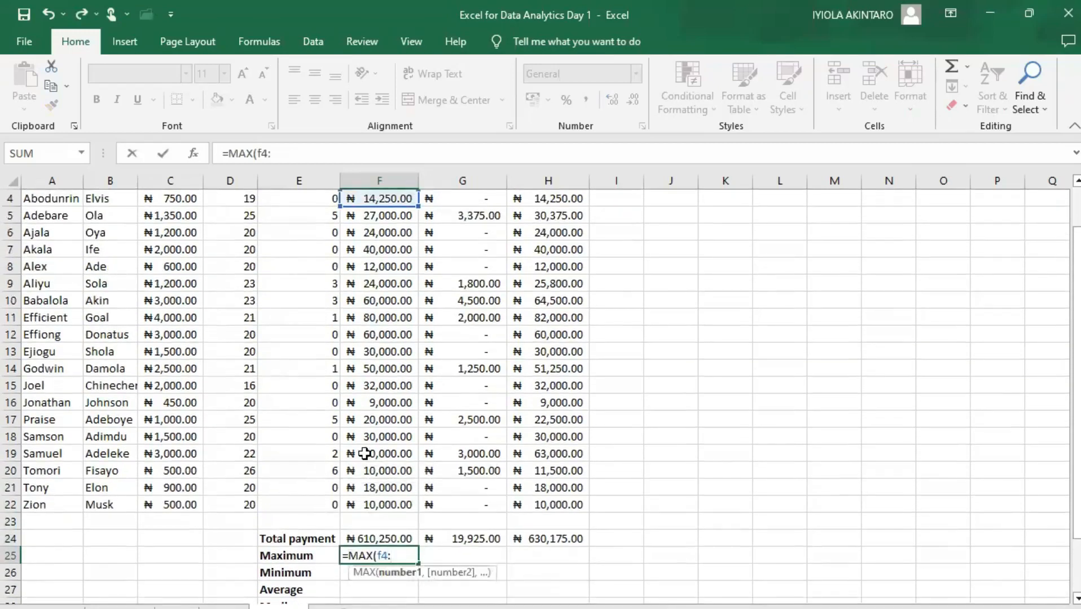
{"action": "type", "text": "f22"}
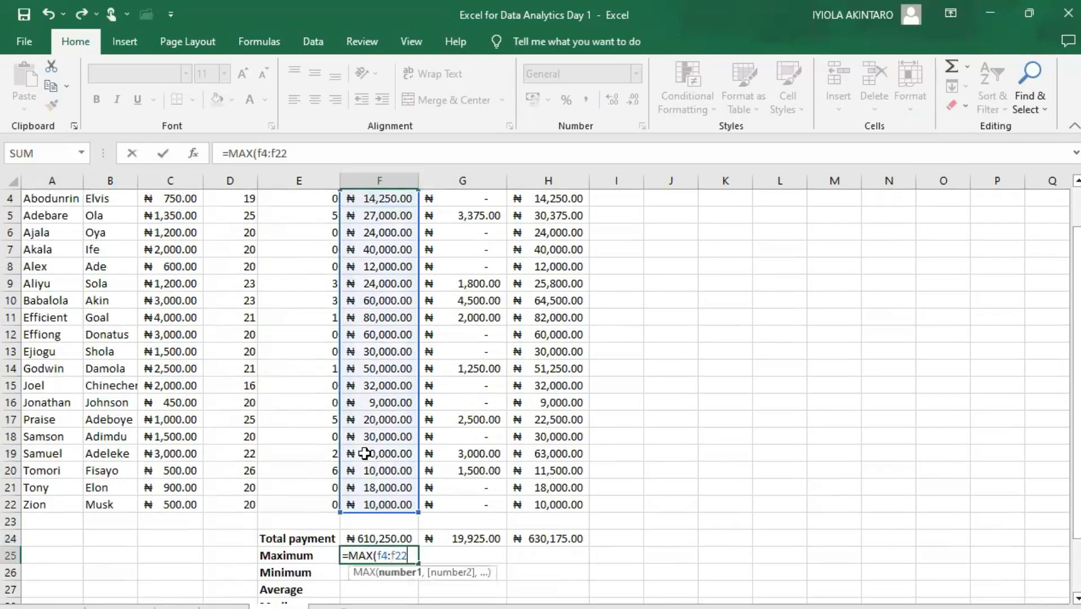
{"action": "key", "text": "Return"}
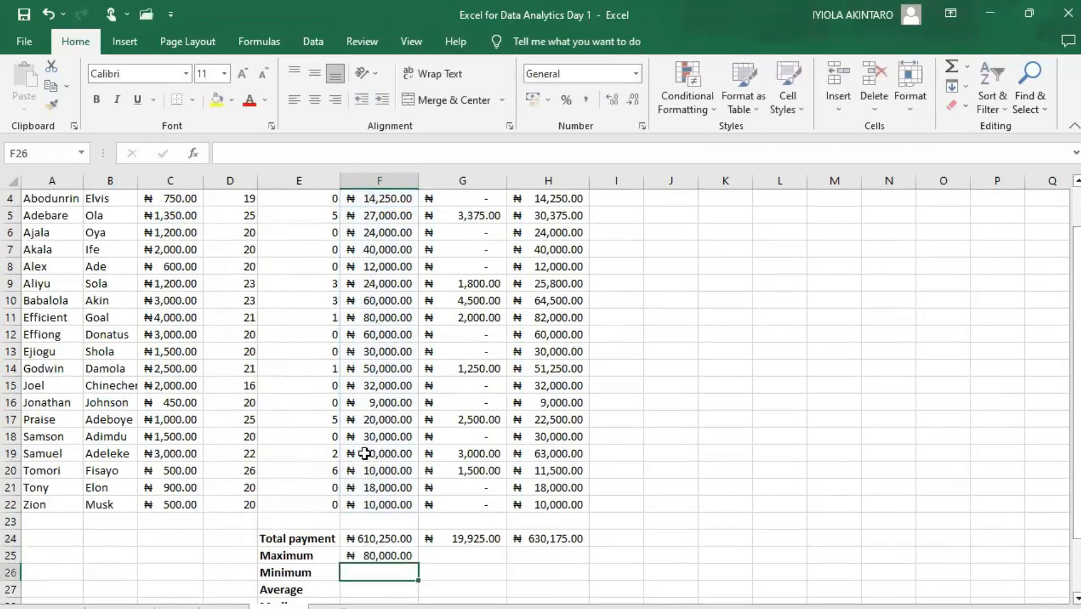
Step: Enter the formula =MIN(F4:F22) in F26 to find the minimum Monthly Pay
{"action": "type", "text": "="}
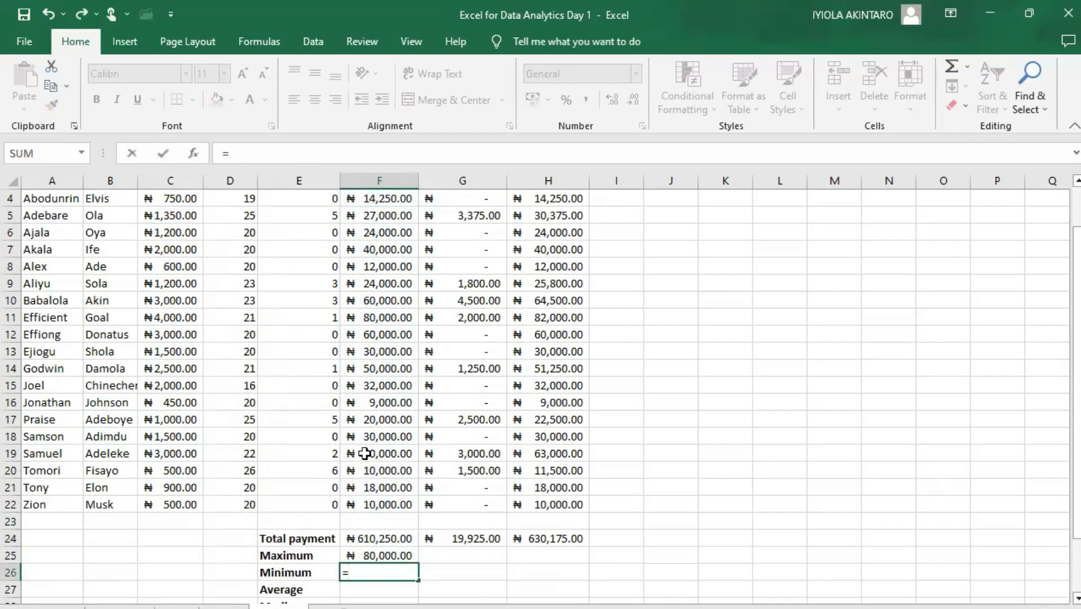
{"action": "type", "text": "MIN("}
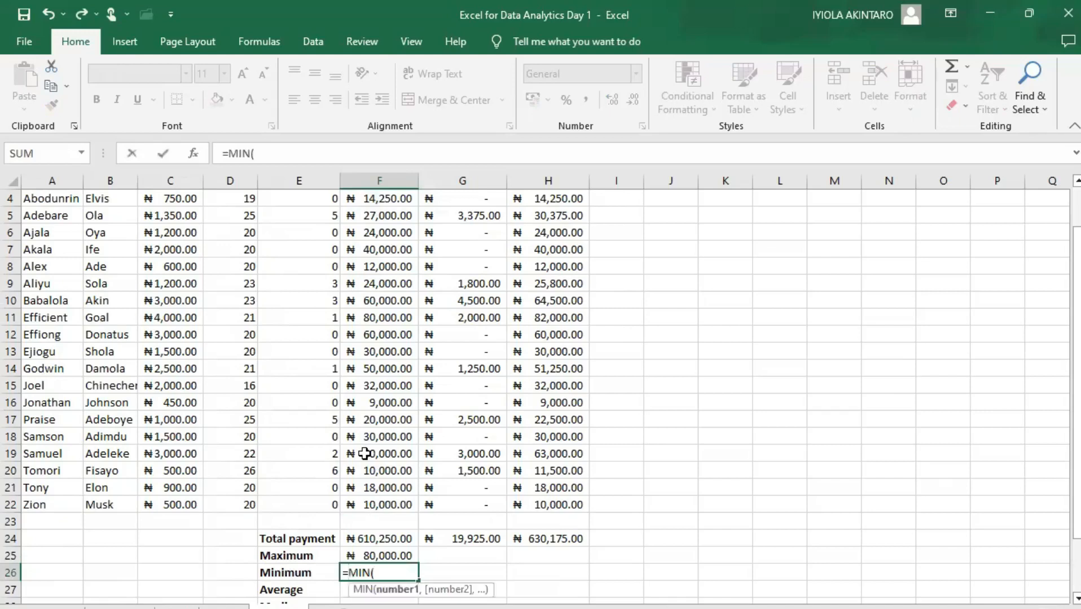
{"action": "type", "text": "f4:"}
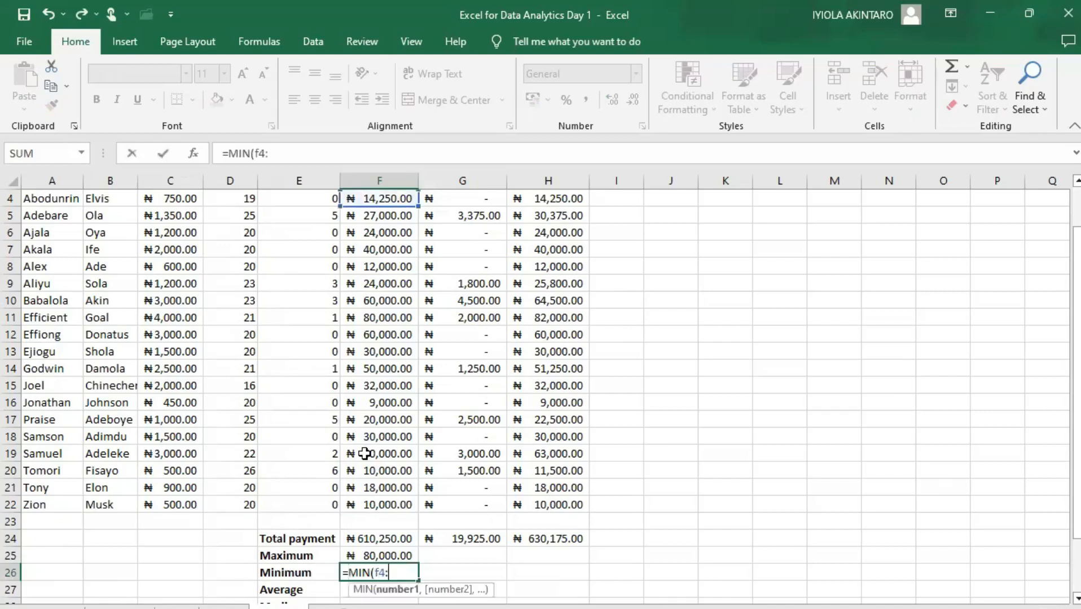
{"action": "type", "text": "f22)"}
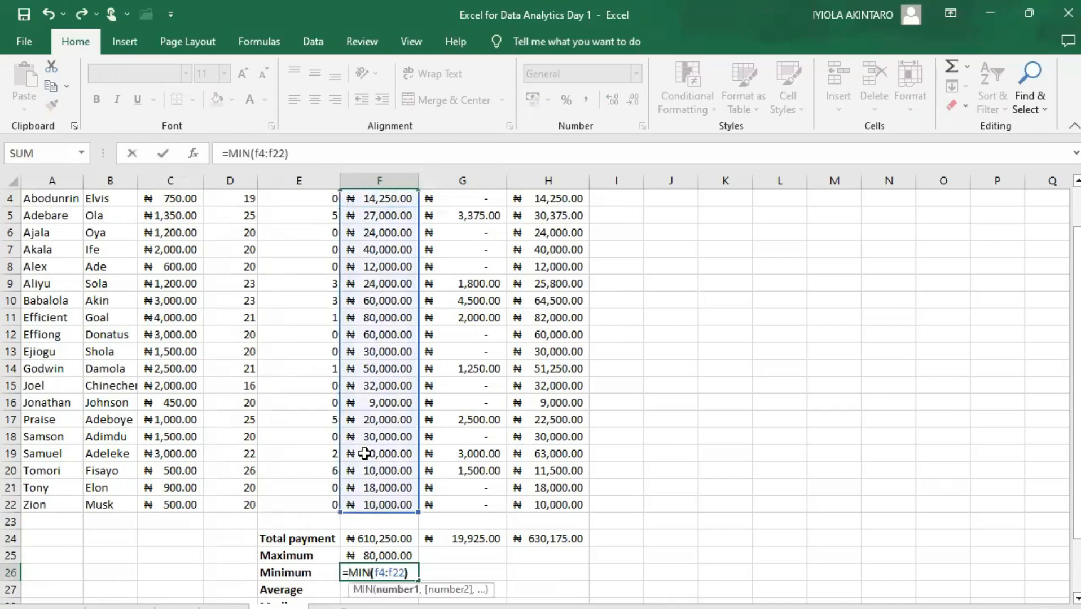
{"action": "key", "text": "Return"}
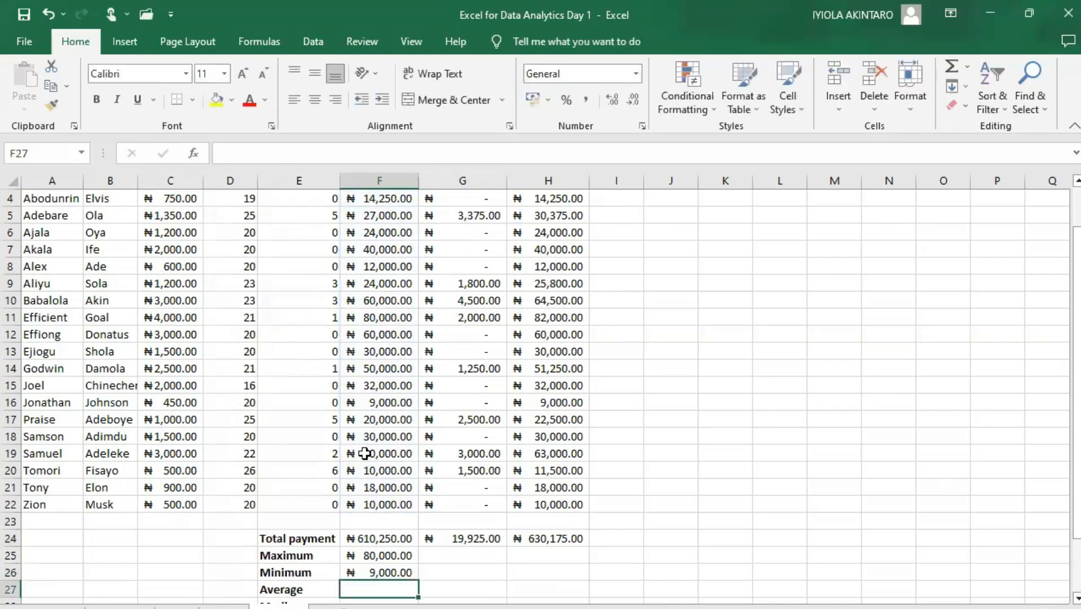
Step: Enter the formula =AVERAGE(F4:F22) in F27 to calculate the average Monthly Pay
{"action": "type", "text": "="}
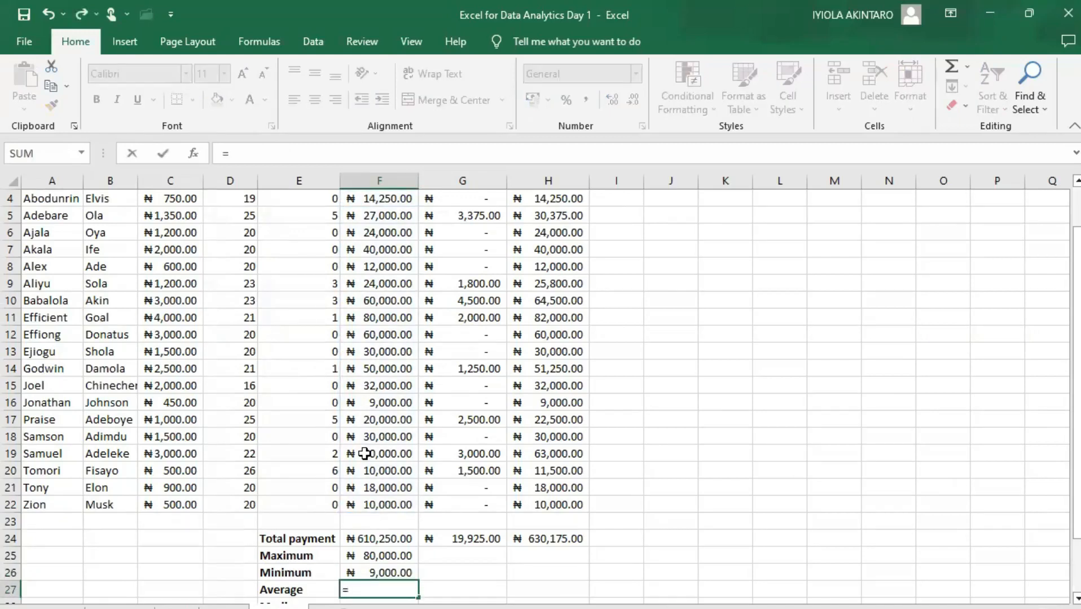
{"action": "type", "text": "ave"}
{"action": "key", "text": "Tab"}
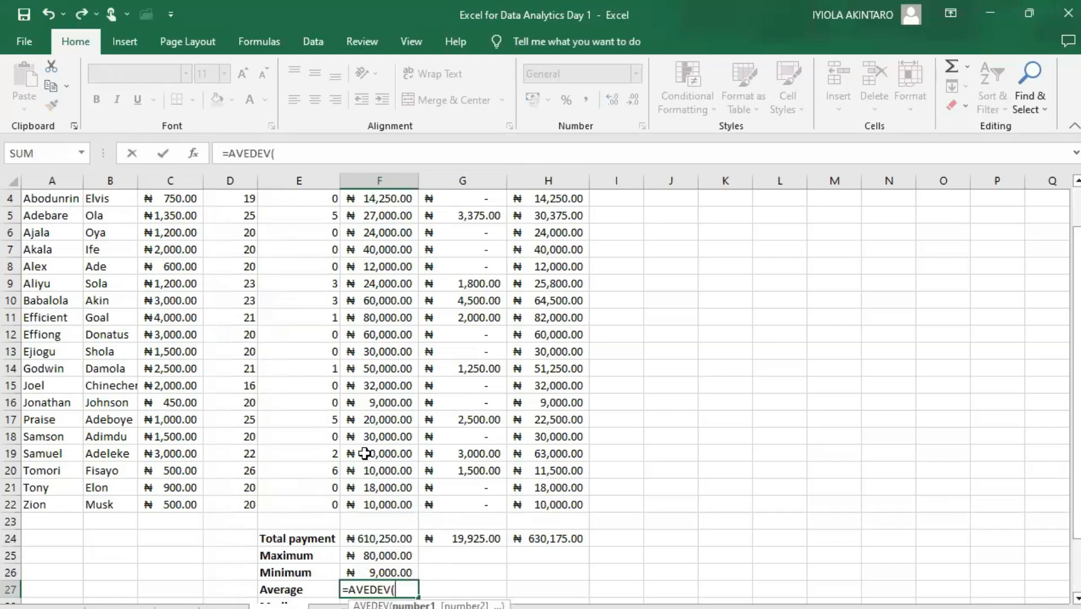
{"action": "key", "text": "BackSpace"}
{"action": "key", "text": "BackSpace"}
{"action": "key", "text": "BackSpace"}
{"action": "key", "text": "BackSpace"}
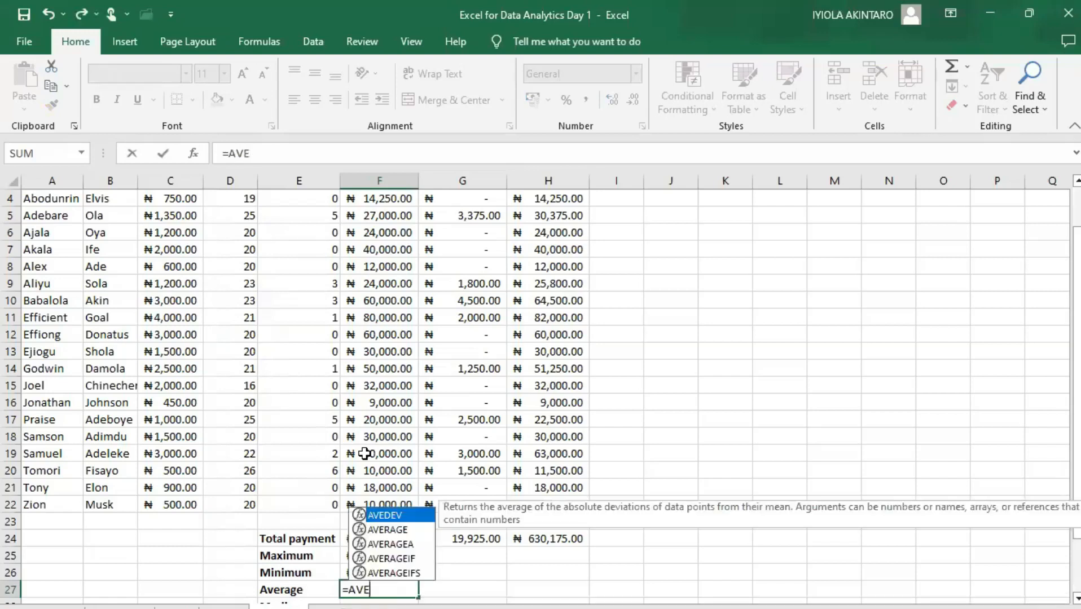
{"action": "key", "text": "Down"}
{"action": "key", "text": "Tab"}
{"action": "type", "text": "F4;"}
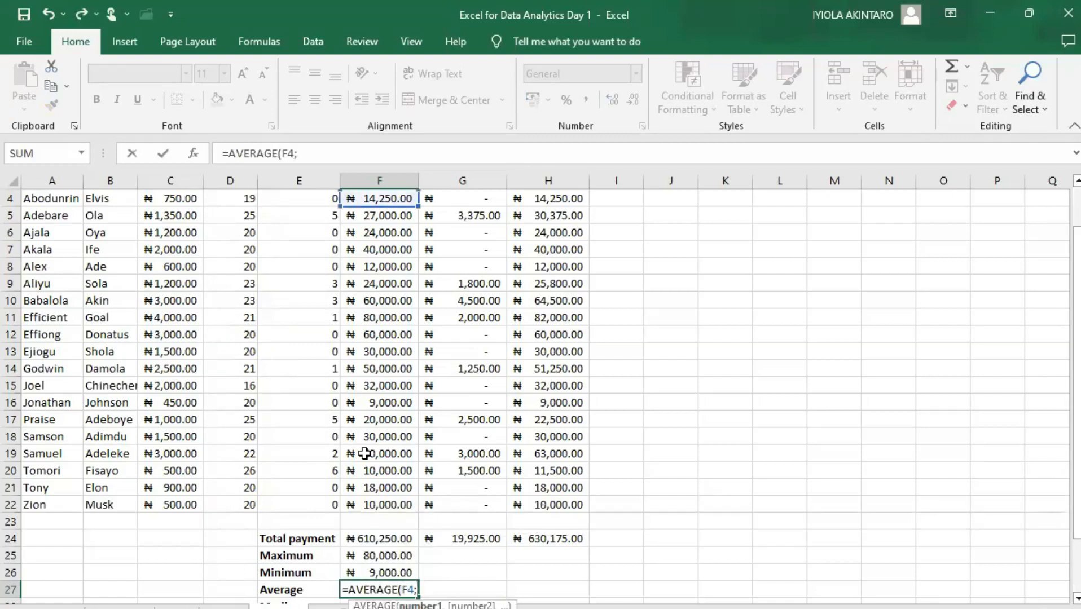
{"action": "key", "text": "BackSpace"}
{"action": "type", "text": ":f22)"}
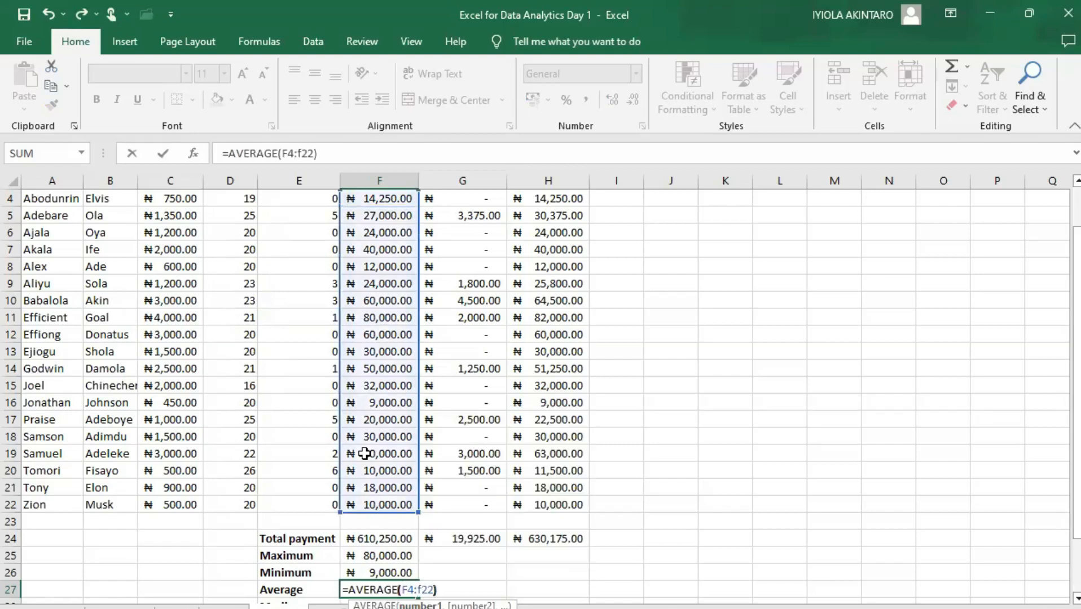
{"action": "key", "text": "Tab"}
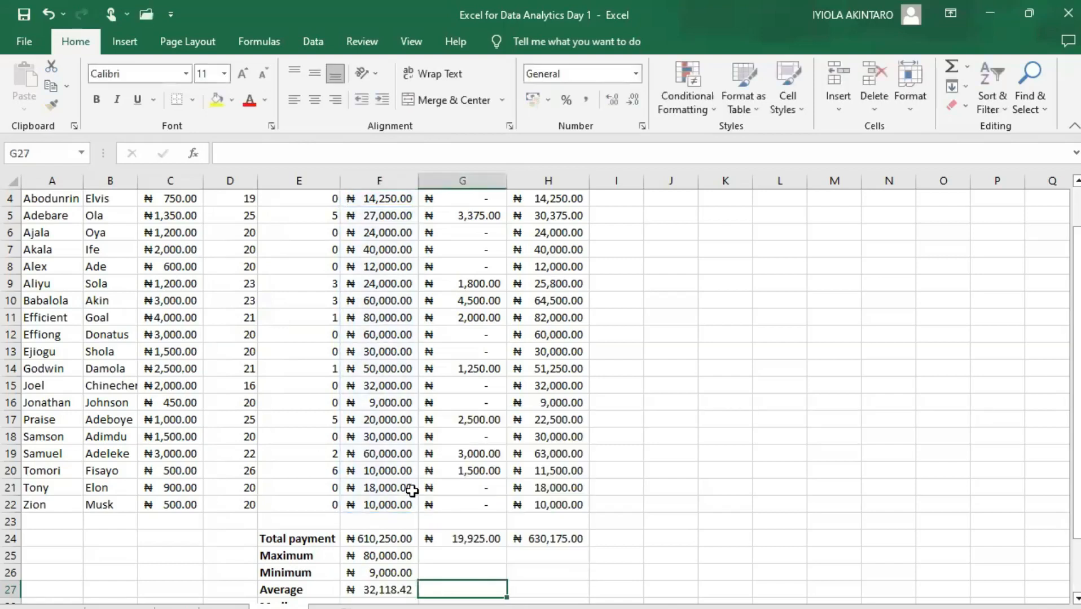
{"action": "scroll", "coordinate": [412, 491], "scroll_direction": "down", "scroll_amount": 2}
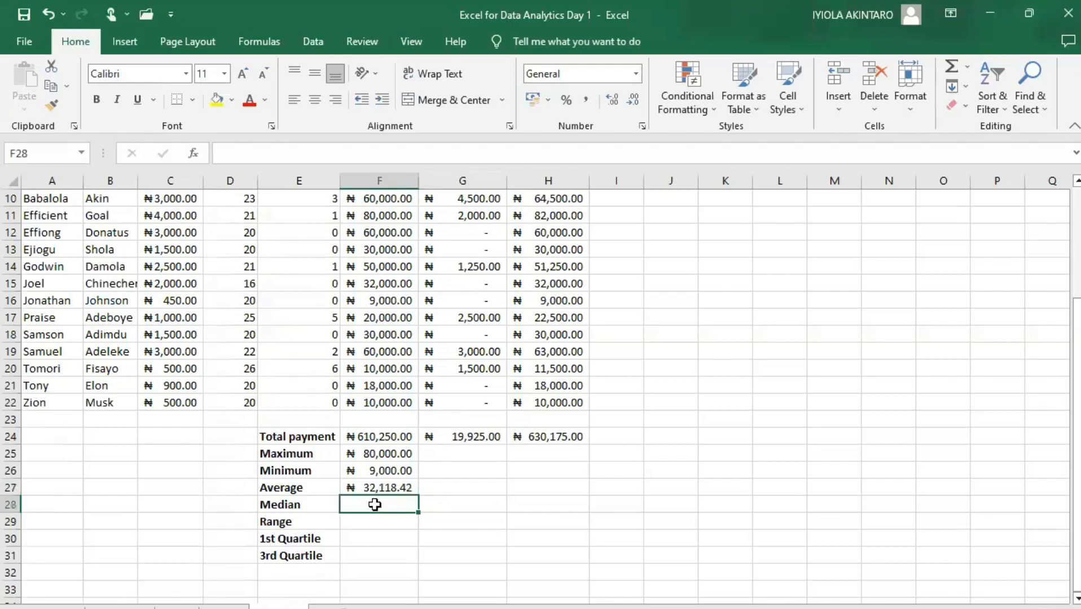
{"action": "type", "text": "="}
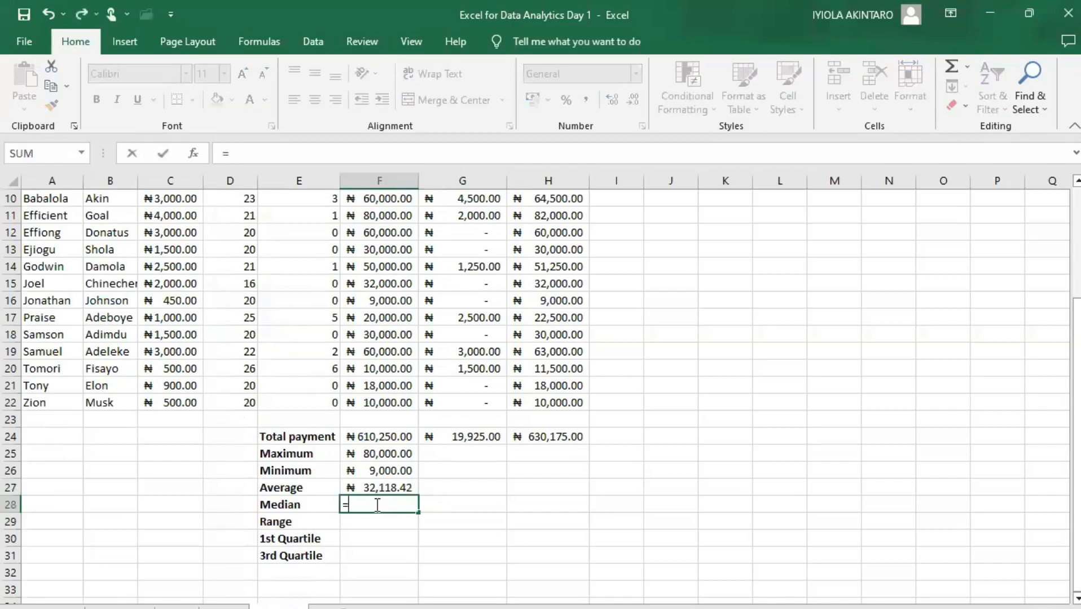
{"action": "type", "text": "MEDIAN("}
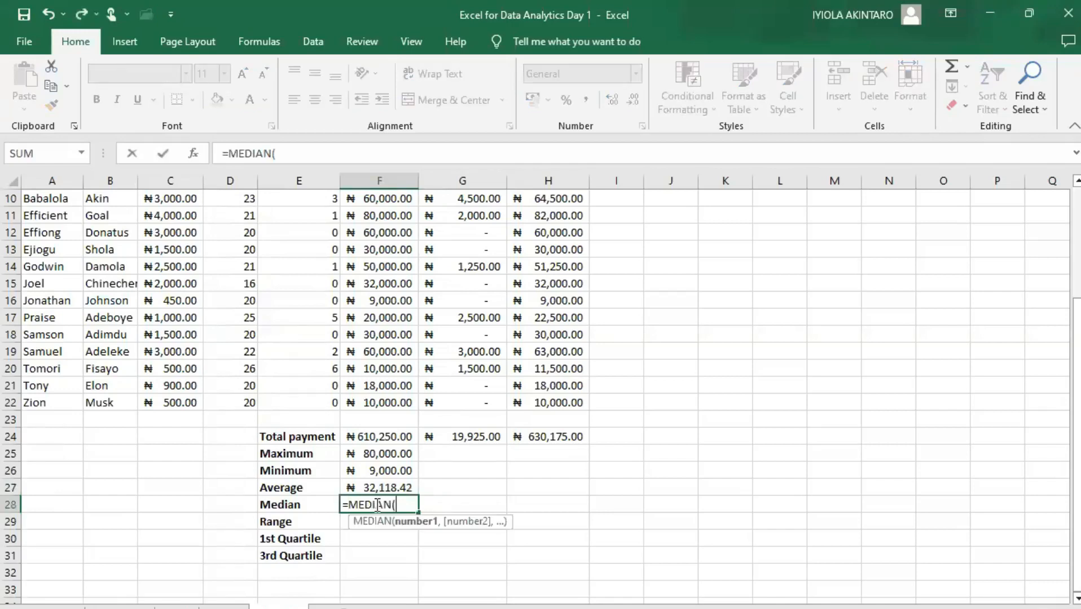
{"action": "type", "text": "f4:f220"}
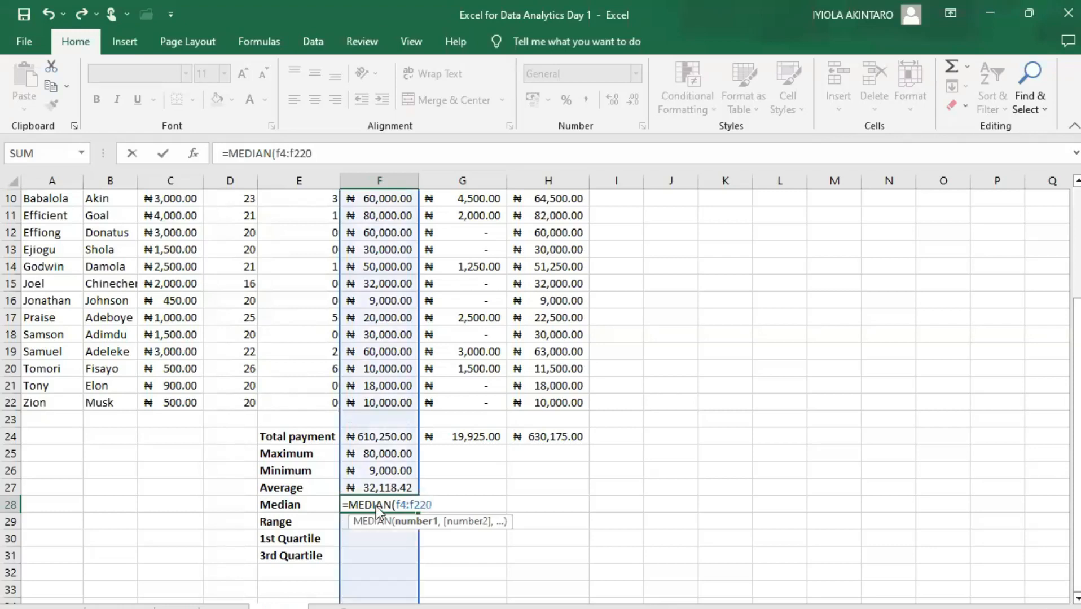
{"action": "key", "text": "Return"}
{"action": "left_click", "coordinate": [375, 504]}
{"action": "key", "text": "Delete"}
Step: Enter the formula =MEDIAN(F4:F22) in F28 to calculate the median Monthly Pay
{"action": "type", "text": "=med"}
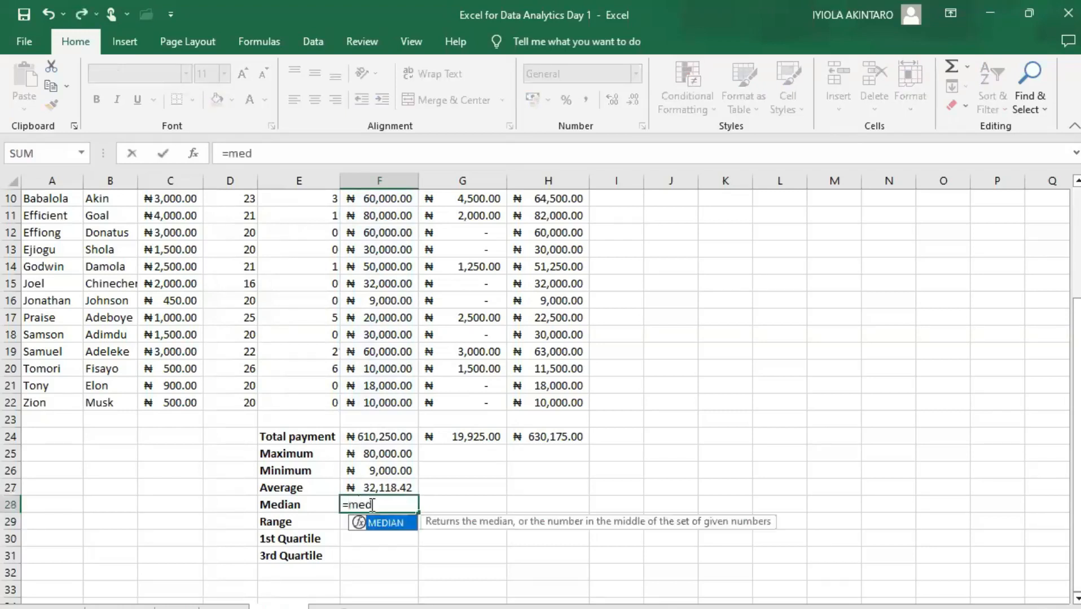
{"action": "key", "text": "Tab"}
{"action": "type", "text": "f4;"}
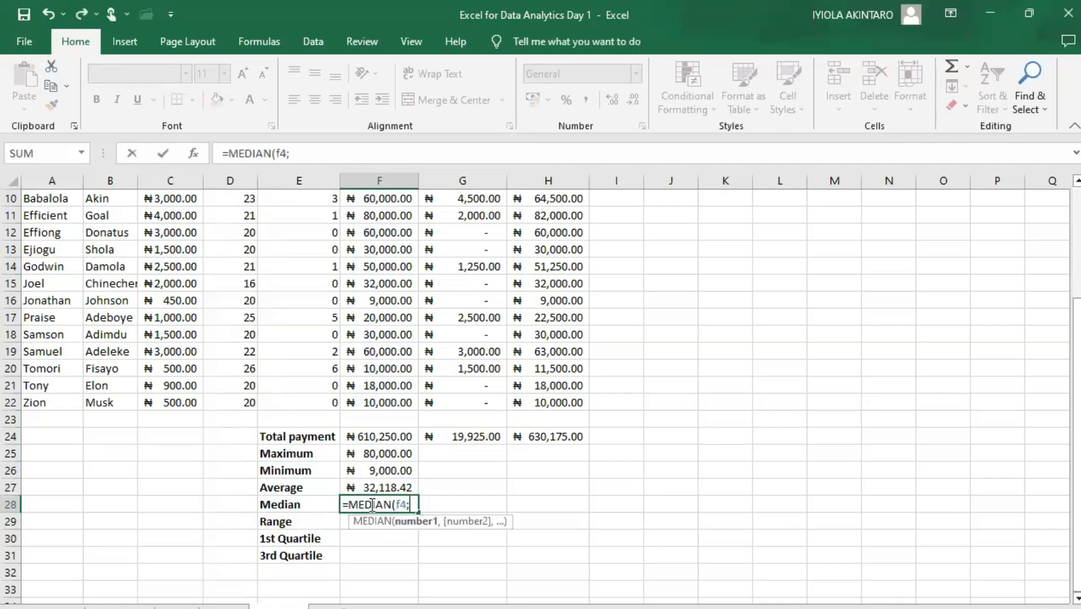
{"action": "key", "text": "BackSpace"}
{"action": "type", "text": ":f22)"}
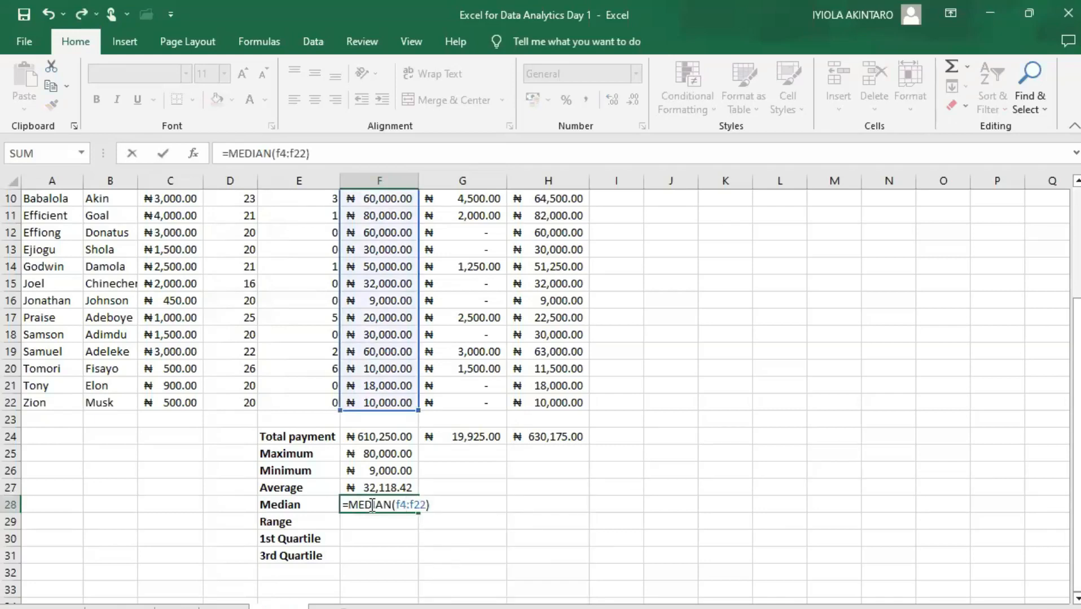
{"action": "key", "text": "Return"}
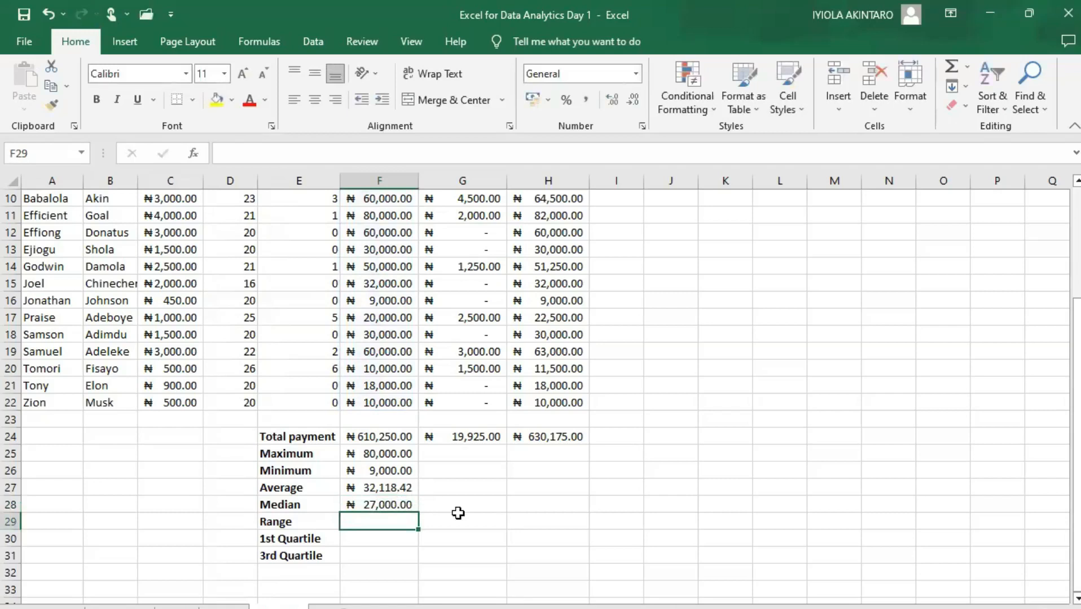
Step: Calculate the Monthly Pay range in F29 by subtracting the minimum from the maximum with =F25-F26
{"action": "type", "text": "="}
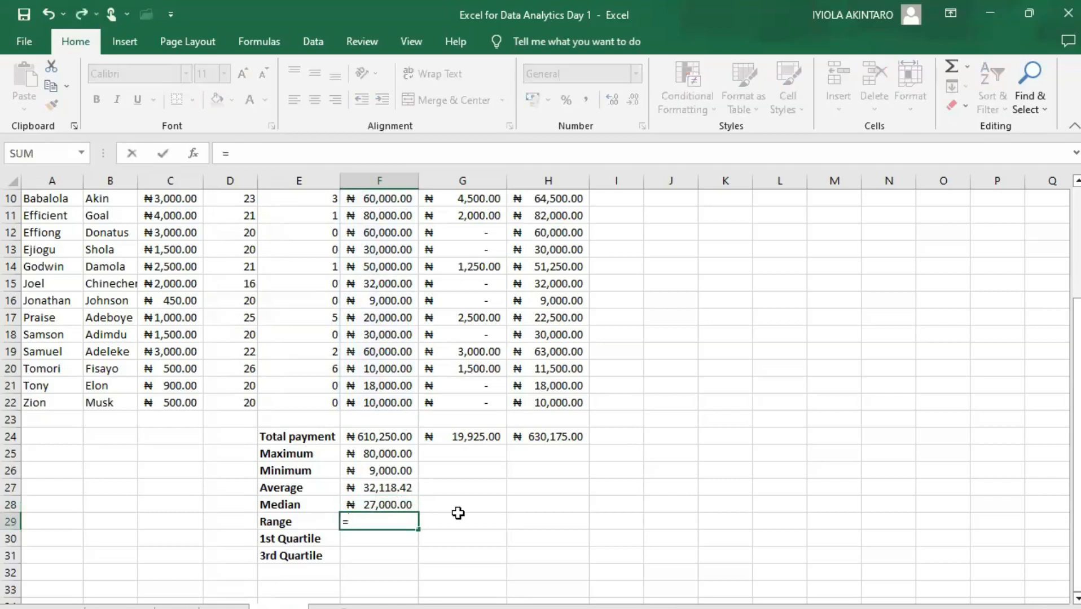
{"action": "left_click", "coordinate": [395, 454]}
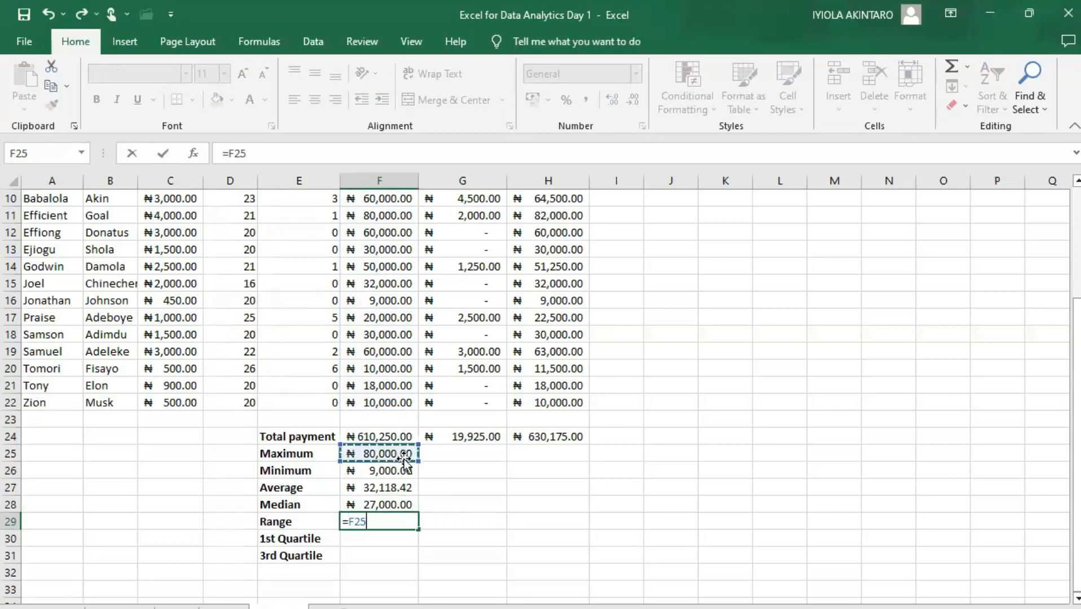
{"action": "type", "text": "-"}
{"action": "left_click", "coordinate": [380, 471]}
{"action": "key", "text": "Return"}
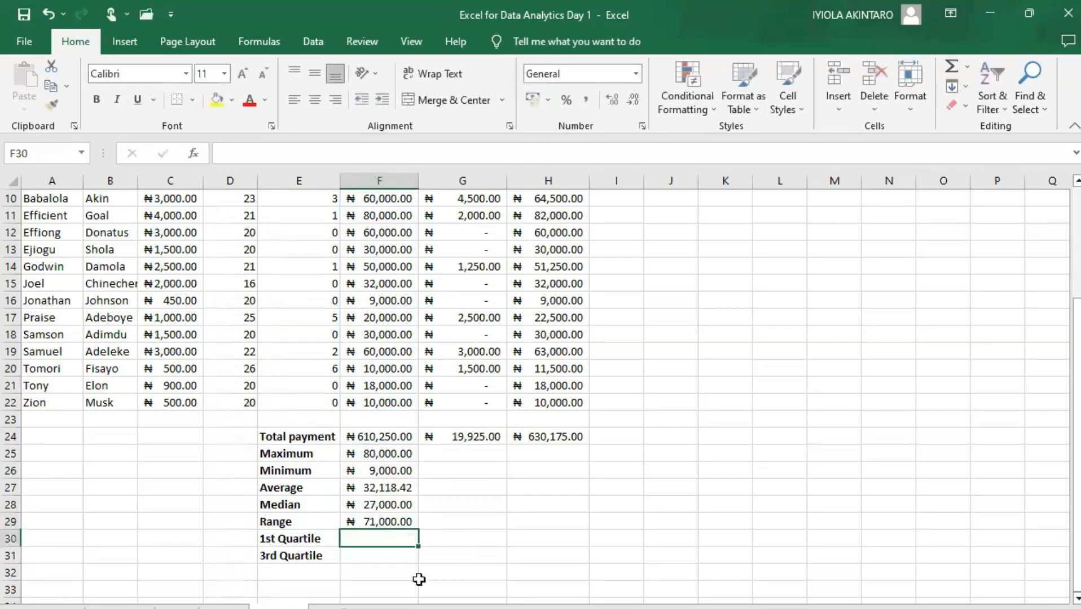
{"action": "type", "text": "per"}
{"action": "key", "text": "BackSpace"}
{"action": "key", "text": "BackSpace"}
{"action": "key", "text": "BackSpace"}
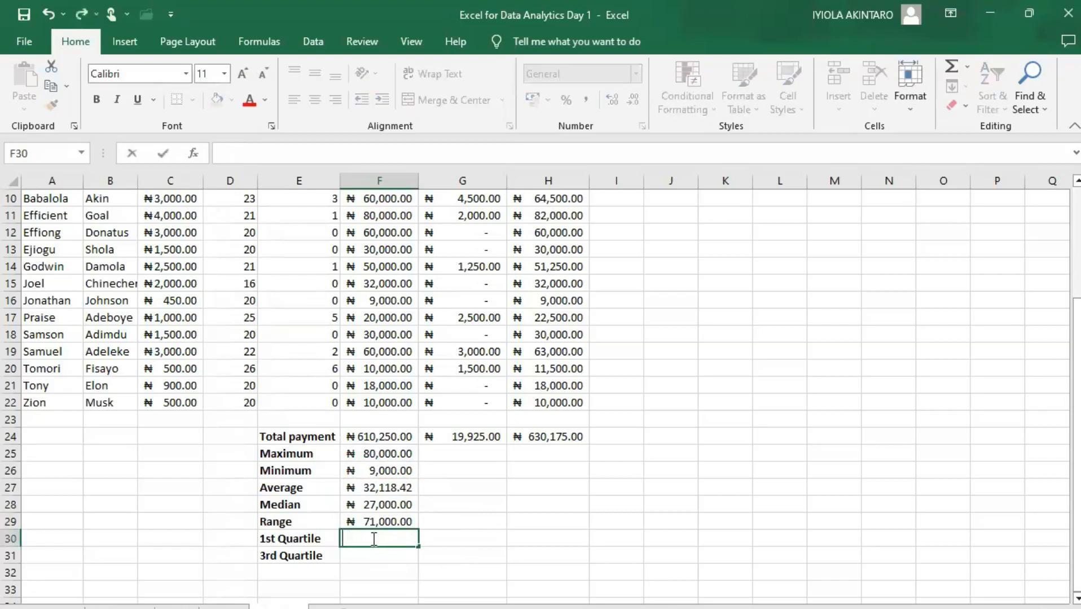
Step: Enter the formula =PERCENTILE.EXC(F4:F22,0.25) in F30 for the first quartile of Monthly Pay
{"action": "type", "text": "=per"}
{"action": "key", "text": "Tab"}
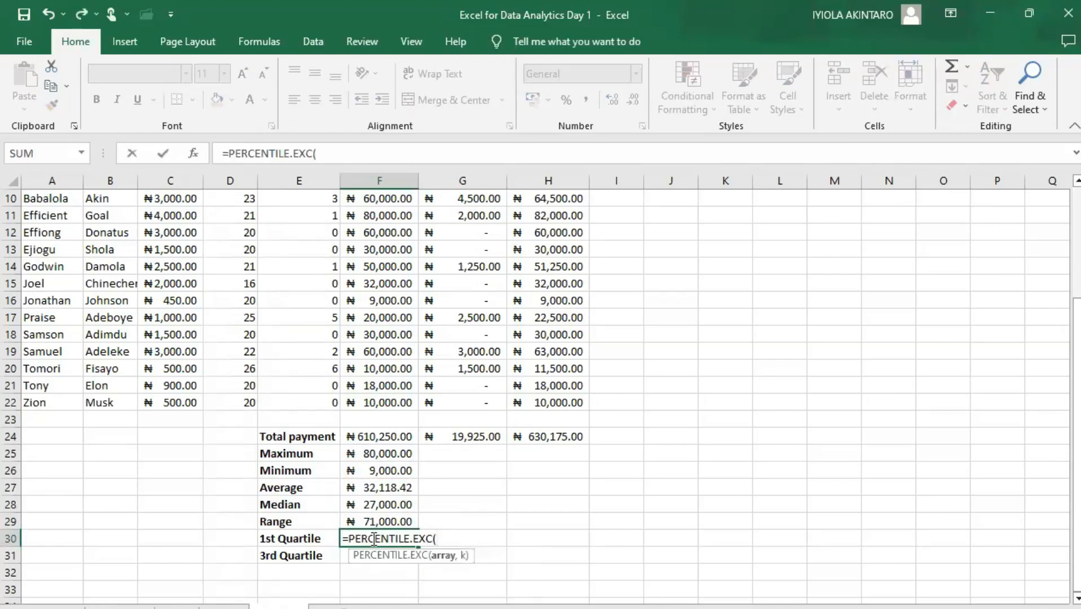
{"action": "type", "text": "f4:f"}
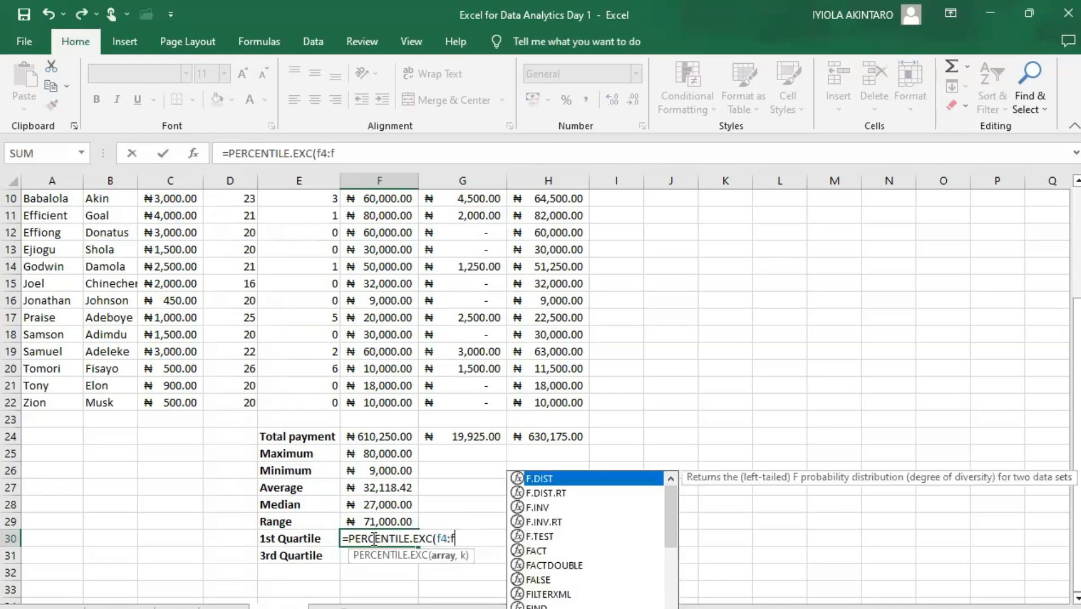
{"action": "type", "text": "22,0.25)"}
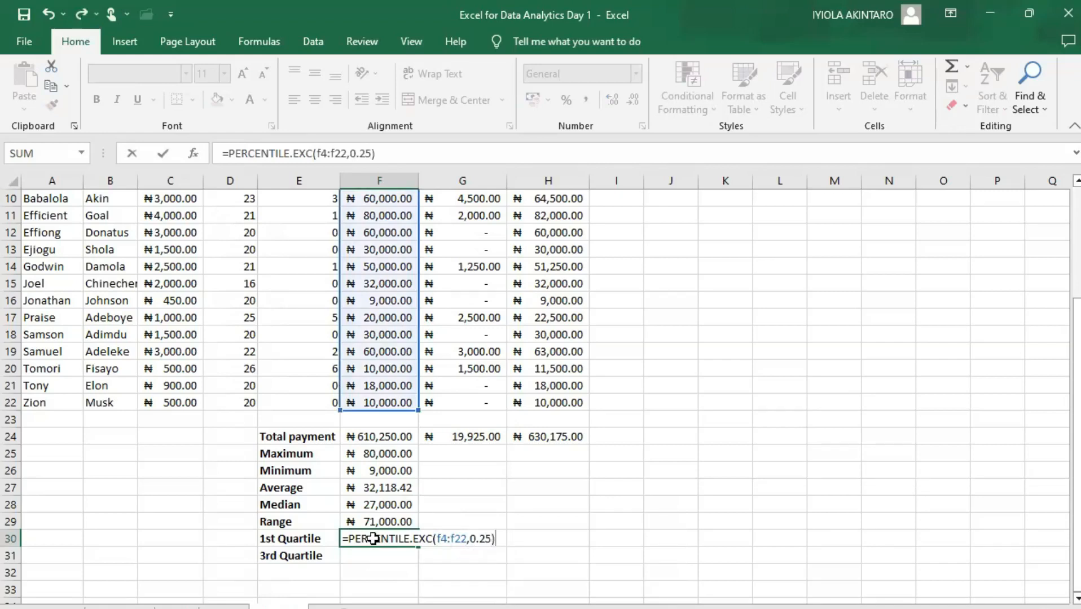
{"action": "key", "text": "Return"}
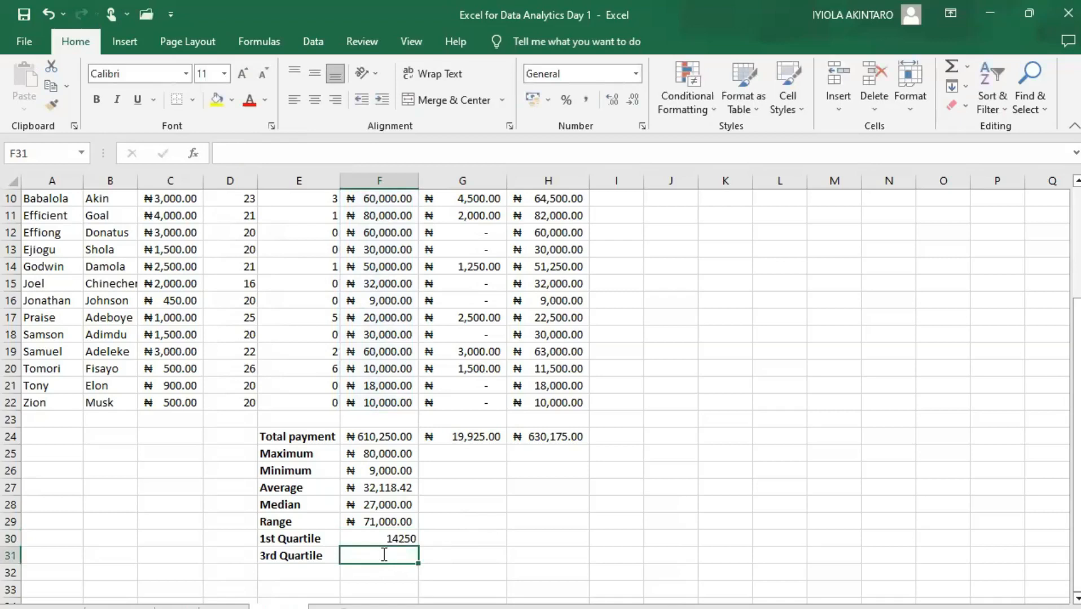
Step: Enter the formula =PERCENTILE.EXC(F4:F22,0.75) in F31 for the third quartile of Monthly Pay
{"action": "type", "text": "=p"}
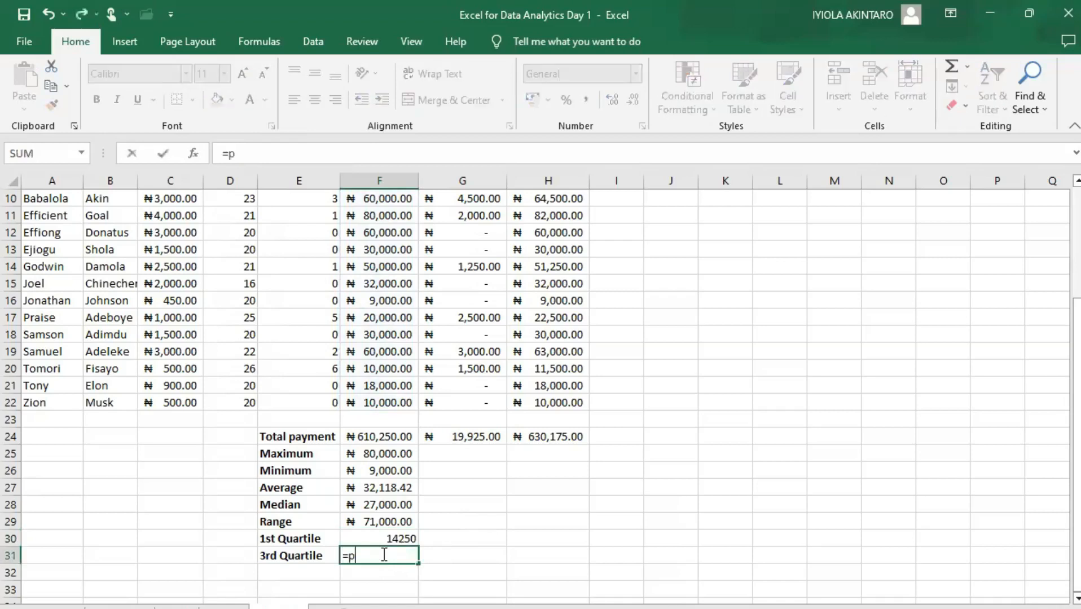
{"action": "type", "text": "er"}
{"action": "key", "text": "Tab"}
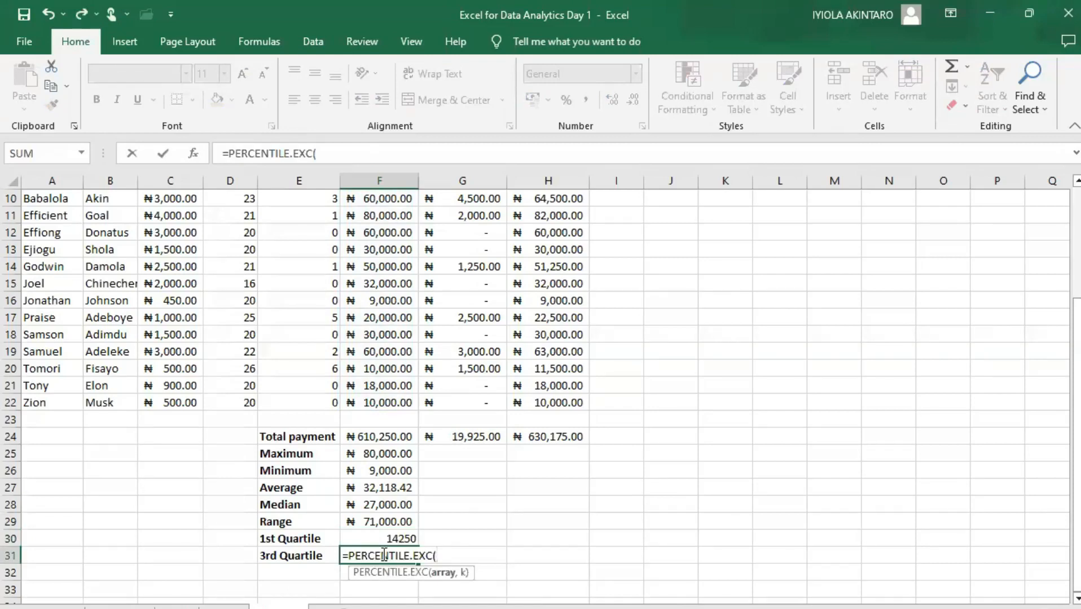
{"action": "type", "text": "f4:f22,"}
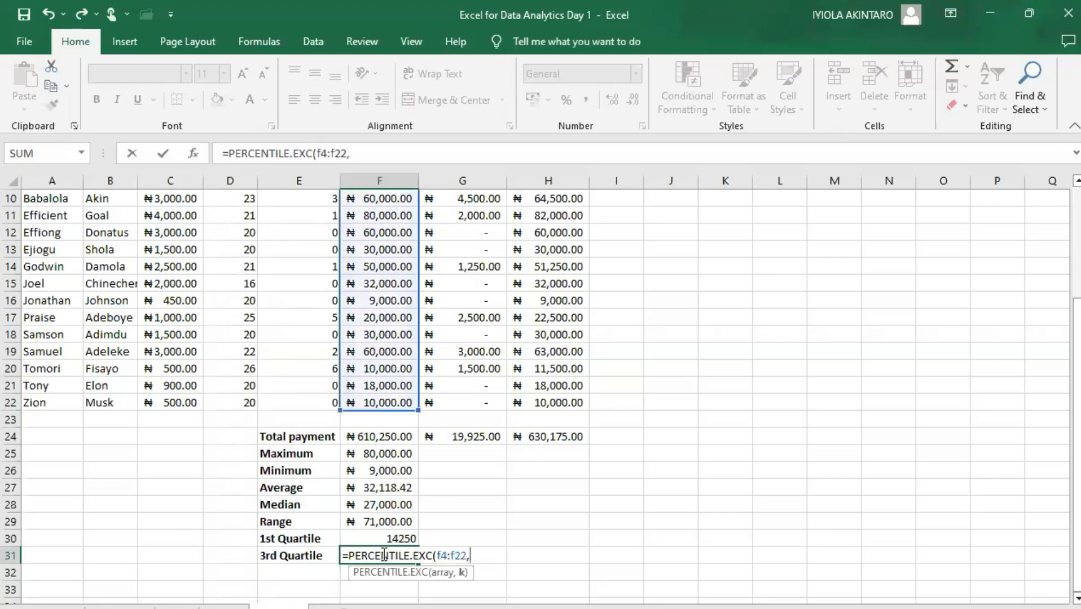
{"action": "type", "text": "0.75)"}
{"action": "key", "text": "Return"}
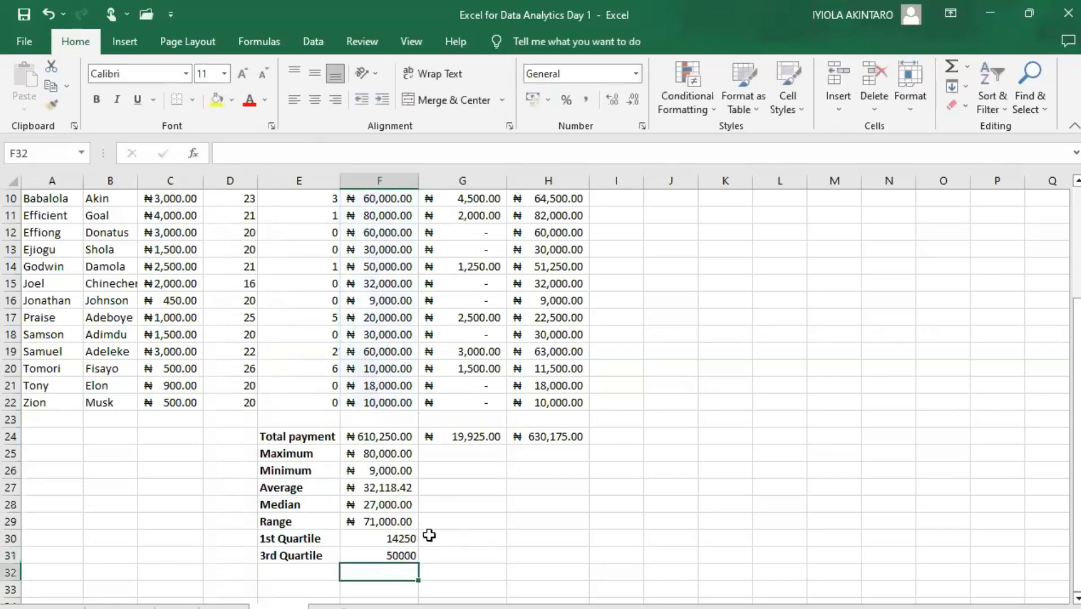
Step: Format the first and third quartile cells F30 and F31 as Currency
{"action": "left_click", "coordinate": [383, 541]}
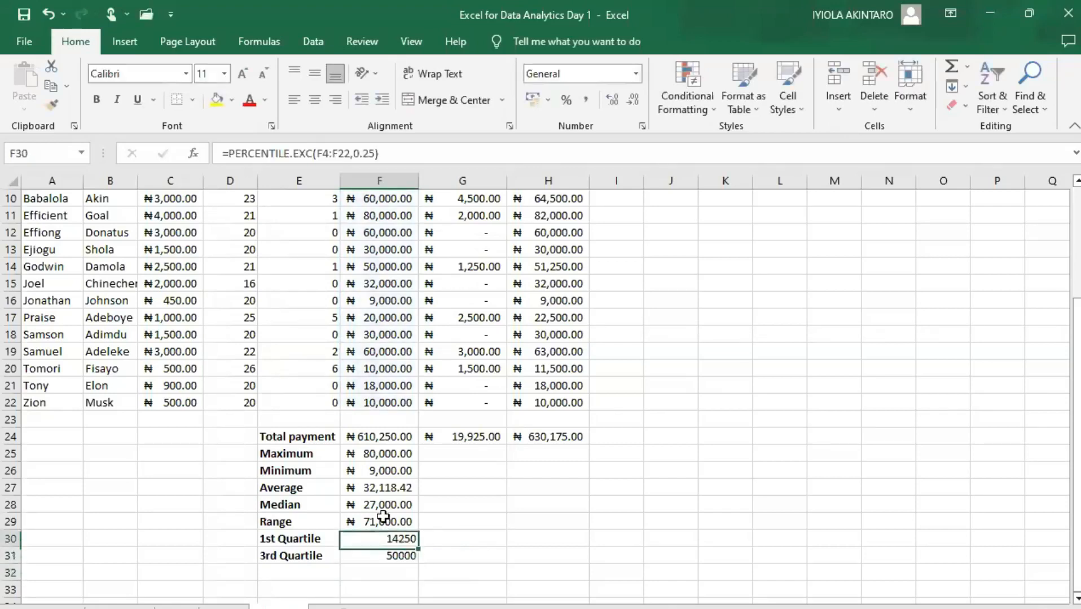
{"action": "left_click", "coordinate": [633, 74]}
{"action": "left_click", "coordinate": [594, 178]}
{"action": "left_click", "coordinate": [400, 562]}
{"action": "left_click", "coordinate": [632, 74]}
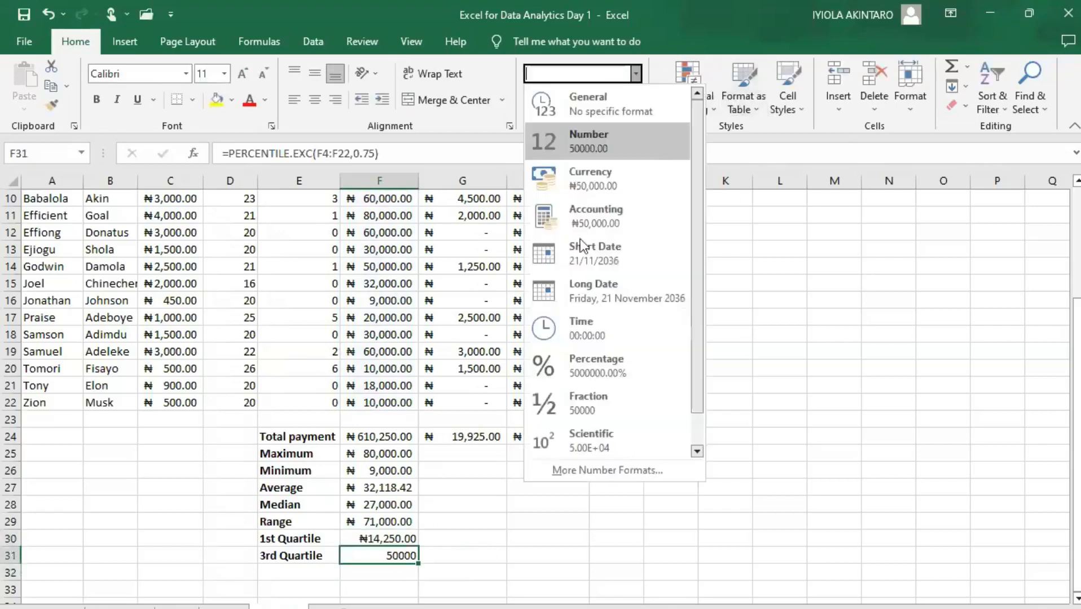
{"action": "left_click", "coordinate": [582, 180]}
Step: Fill the Monthly Pay statistics formulas in F25:F31 across to the Bonus Payment and Total Payment columns, through H31
{"action": "left_click", "coordinate": [398, 454]}
{"action": "left_click_drag", "start_coordinate": [398, 454], "coordinate": [584, 561]}
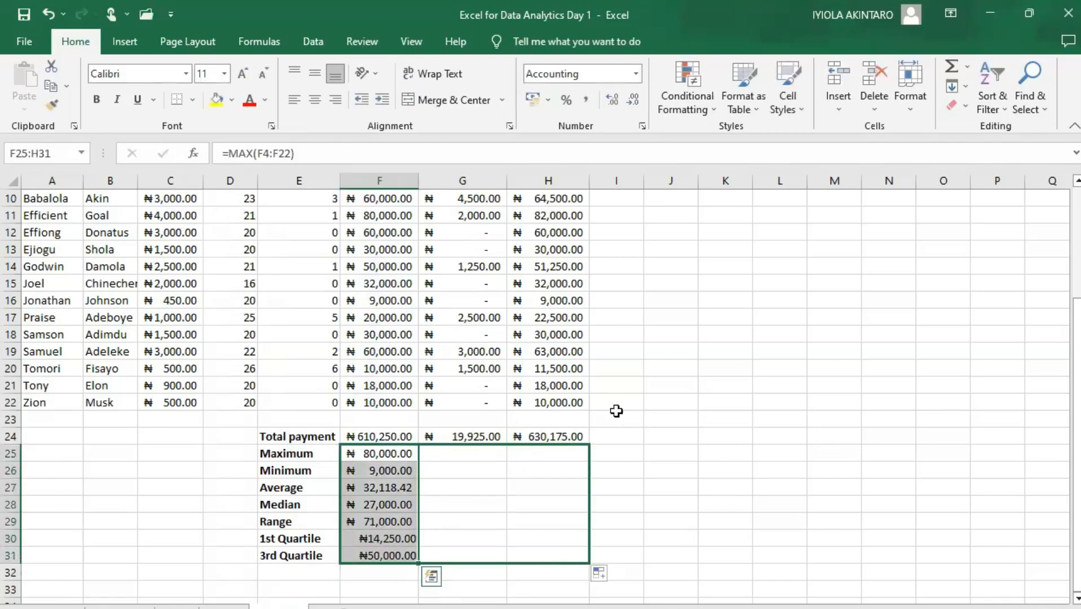
{"action": "left_click", "coordinate": [615, 451]}
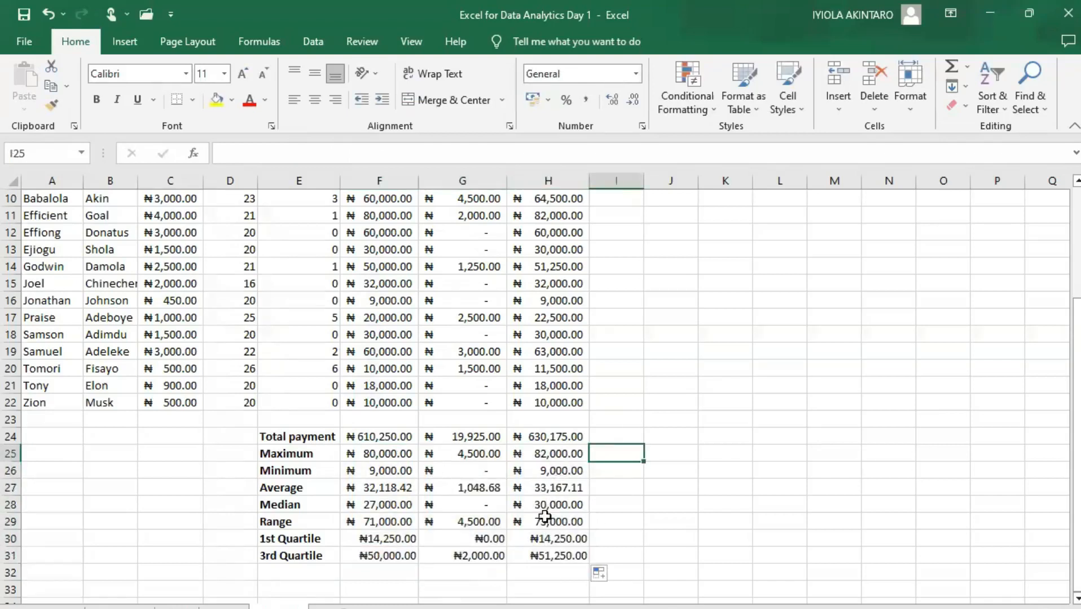
Step: Review the payroll sheet and inspect the Total Payment summary formulas from the total in H24 to the median in H28
{"action": "scroll", "coordinate": [520, 560], "scroll_direction": "up", "scroll_amount": 3}
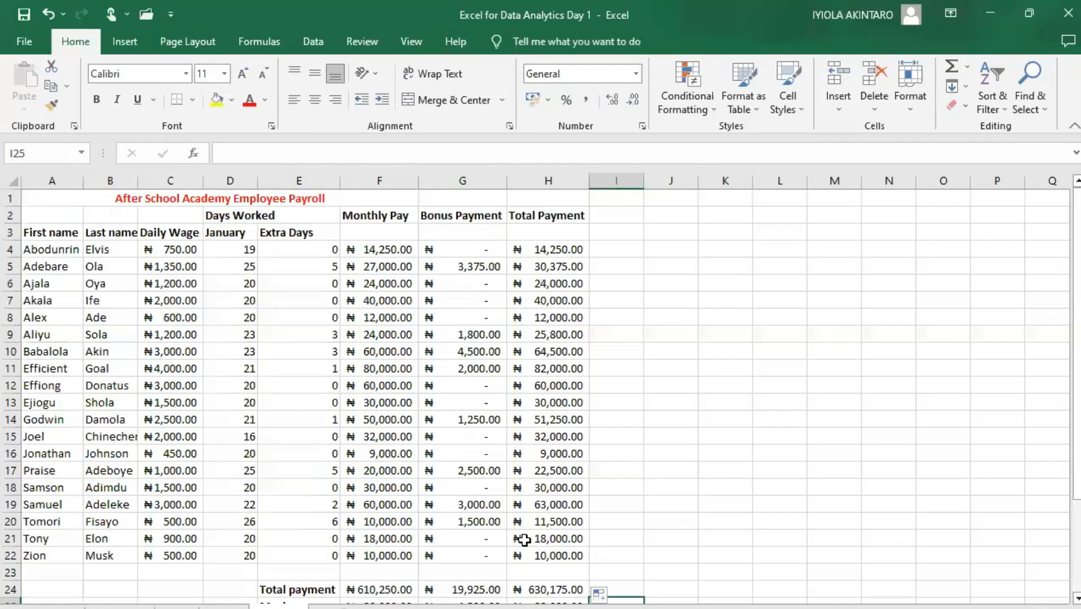
{"action": "scroll", "coordinate": [524, 540], "scroll_direction": "down", "scroll_amount": 5}
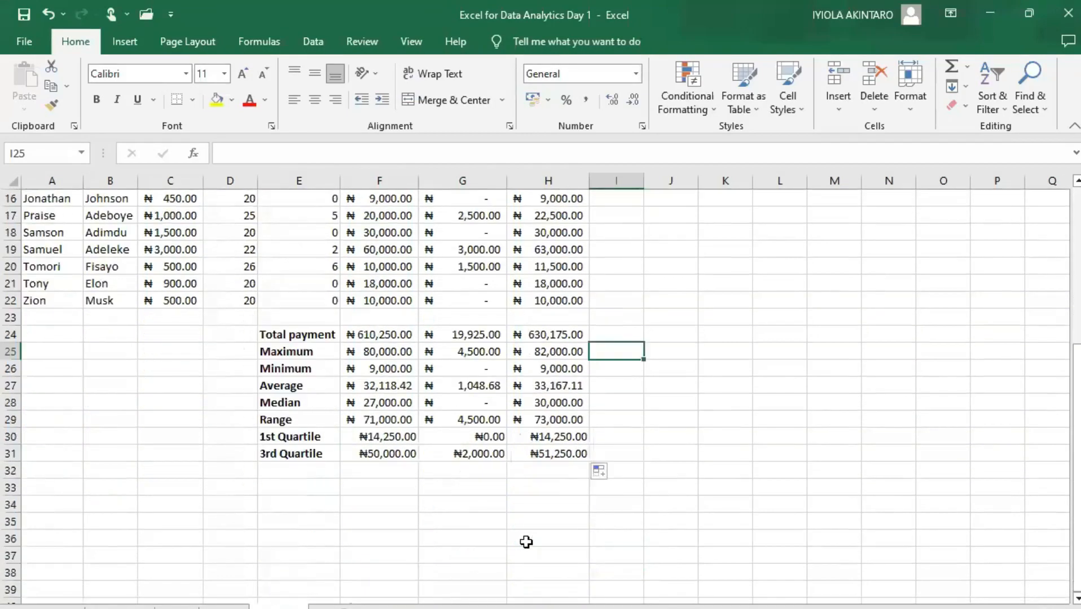
{"action": "scroll", "coordinate": [525, 541], "scroll_direction": "up", "scroll_amount": 3}
{"action": "scroll", "coordinate": [525, 540], "scroll_direction": "up", "scroll_amount": 2}
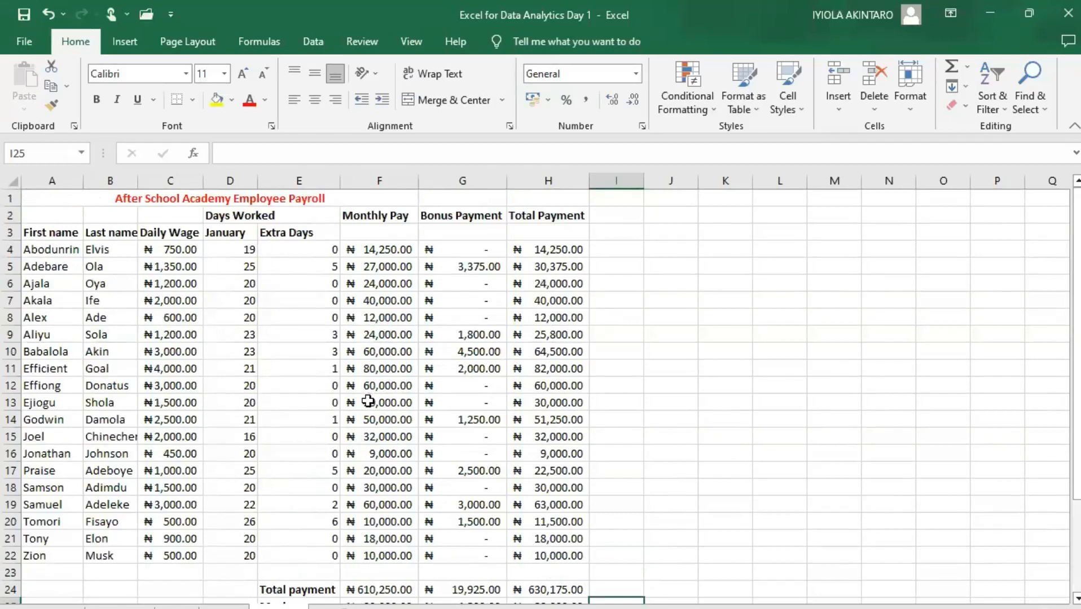
{"action": "scroll", "coordinate": [368, 401], "scroll_direction": "down", "scroll_amount": 3}
{"action": "scroll", "coordinate": [368, 402], "scroll_direction": "up", "scroll_amount": 1}
{"action": "scroll", "coordinate": [367, 463], "scroll_direction": "down", "scroll_amount": 1}
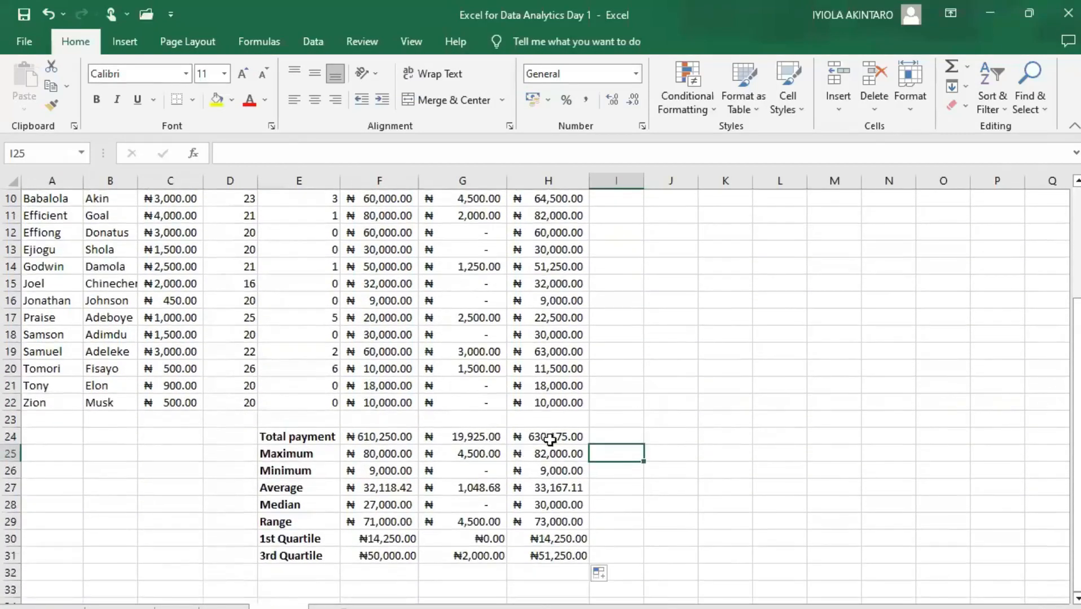
{"action": "left_click", "coordinate": [550, 439]}
{"action": "left_click", "coordinate": [550, 455]}
{"action": "left_click", "coordinate": [549, 471]}
{"action": "left_click", "coordinate": [553, 487]}
{"action": "left_click", "coordinate": [557, 504]}
{"action": "scroll", "coordinate": [556, 504], "scroll_direction": "up", "scroll_amount": 1}
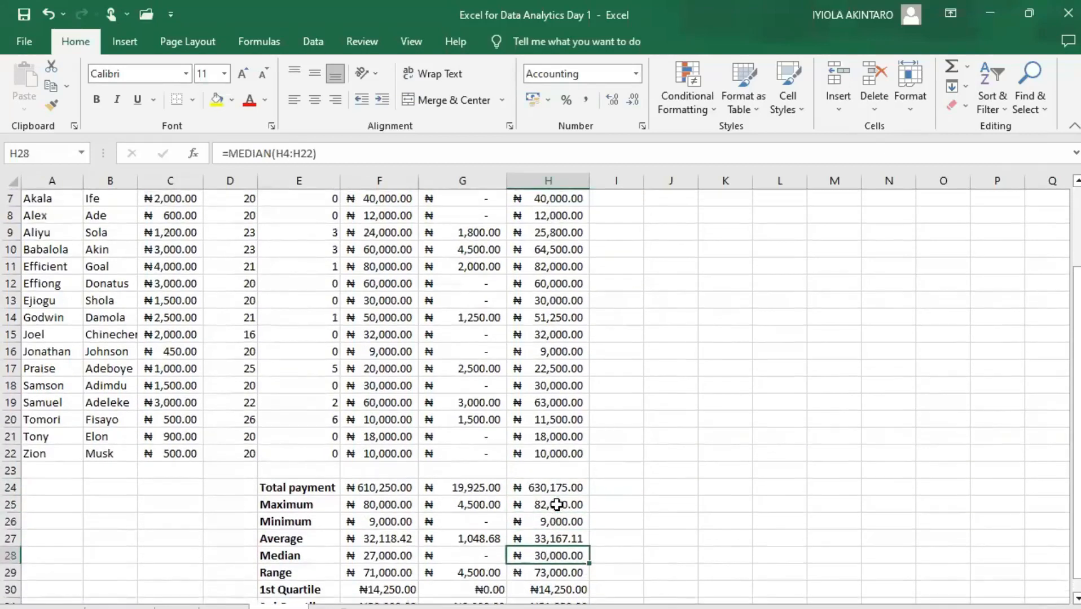
{"action": "scroll", "coordinate": [512, 510], "scroll_direction": "up", "scroll_amount": 2}
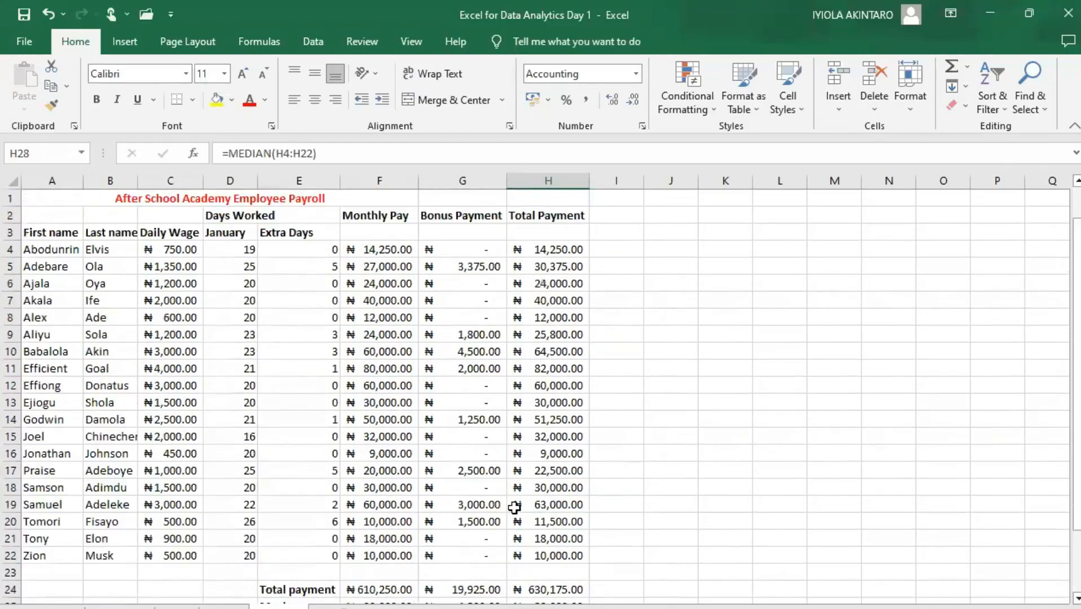
Step: Examine the Total Payment entries in H4:H6 and compare them with the column's total in H24 and minimum in H26
{"action": "scroll", "coordinate": [514, 508], "scroll_direction": "down", "scroll_amount": 1}
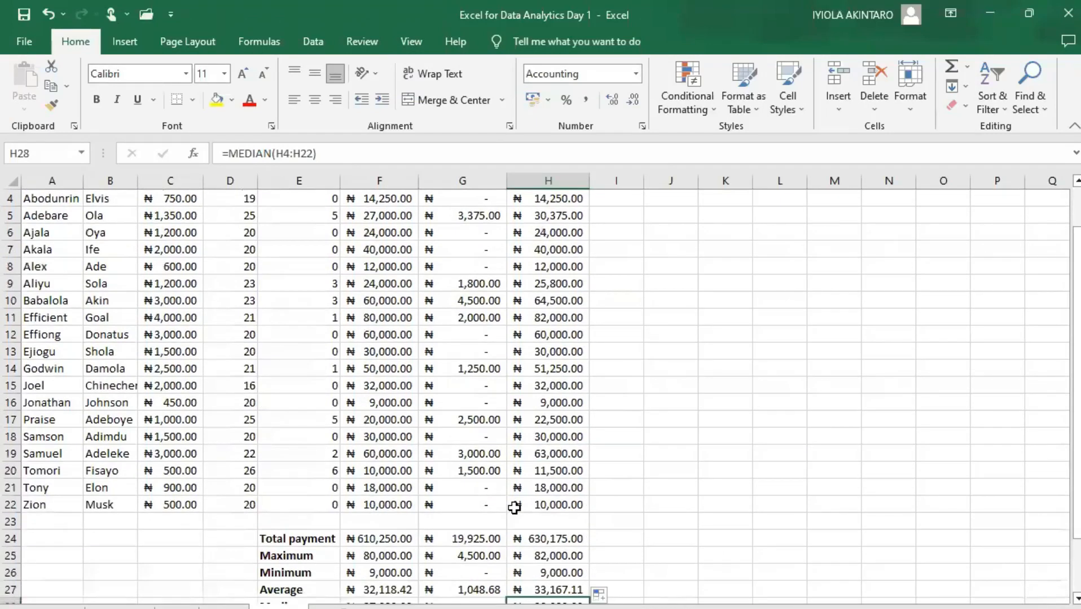
{"action": "scroll", "coordinate": [511, 374], "scroll_direction": "up", "scroll_amount": 1}
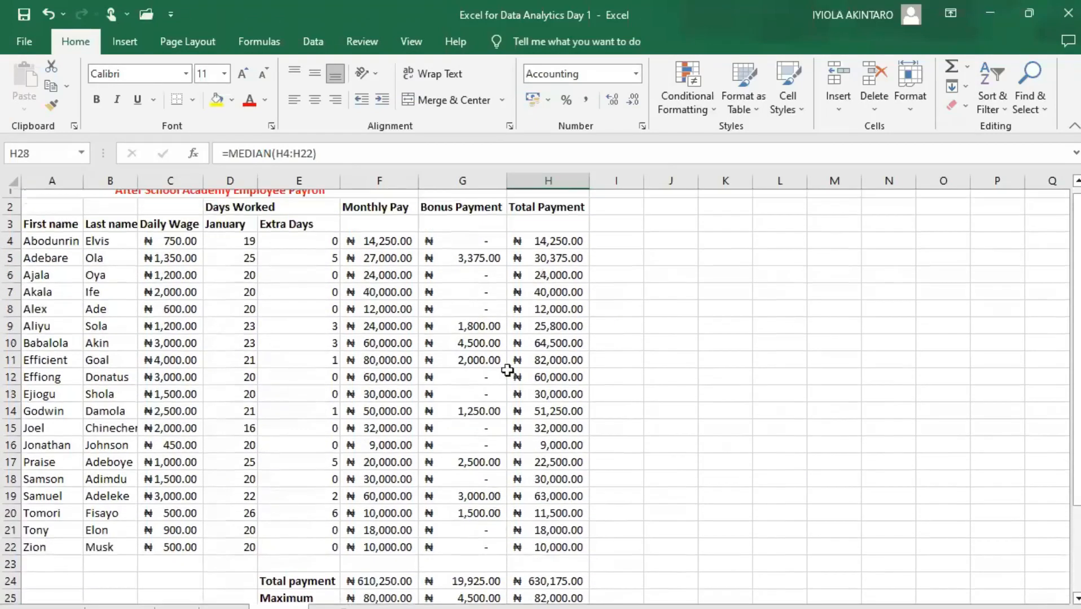
{"action": "left_click", "coordinate": [563, 249]}
{"action": "left_click", "coordinate": [558, 268]}
{"action": "left_click", "coordinate": [551, 285]}
{"action": "left_click", "coordinate": [545, 591]}
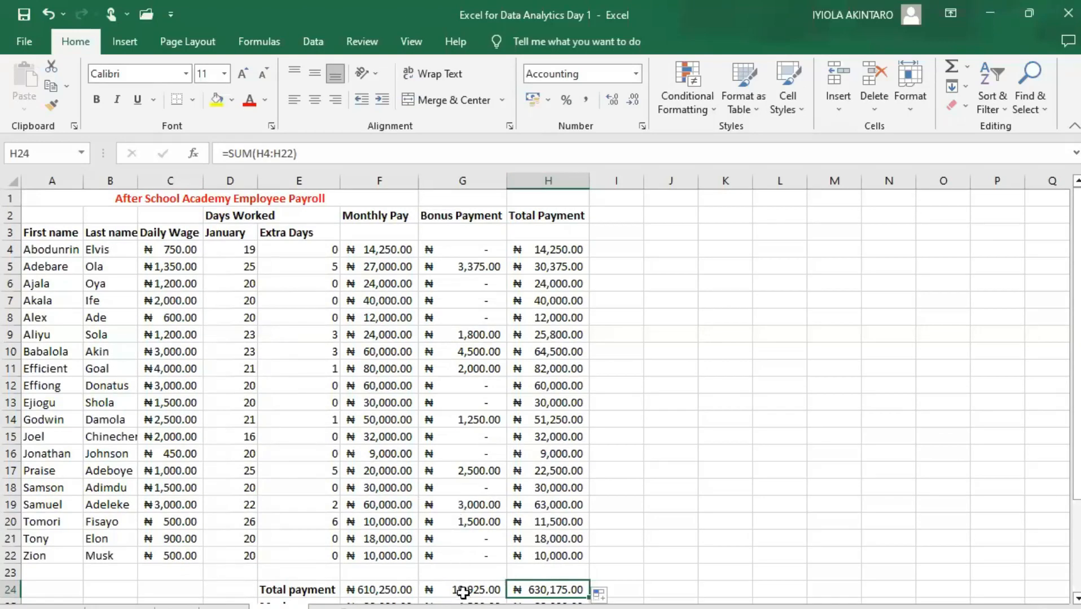
{"action": "scroll", "coordinate": [468, 591], "scroll_direction": "down", "scroll_amount": 1}
{"action": "left_click", "coordinate": [550, 572]}
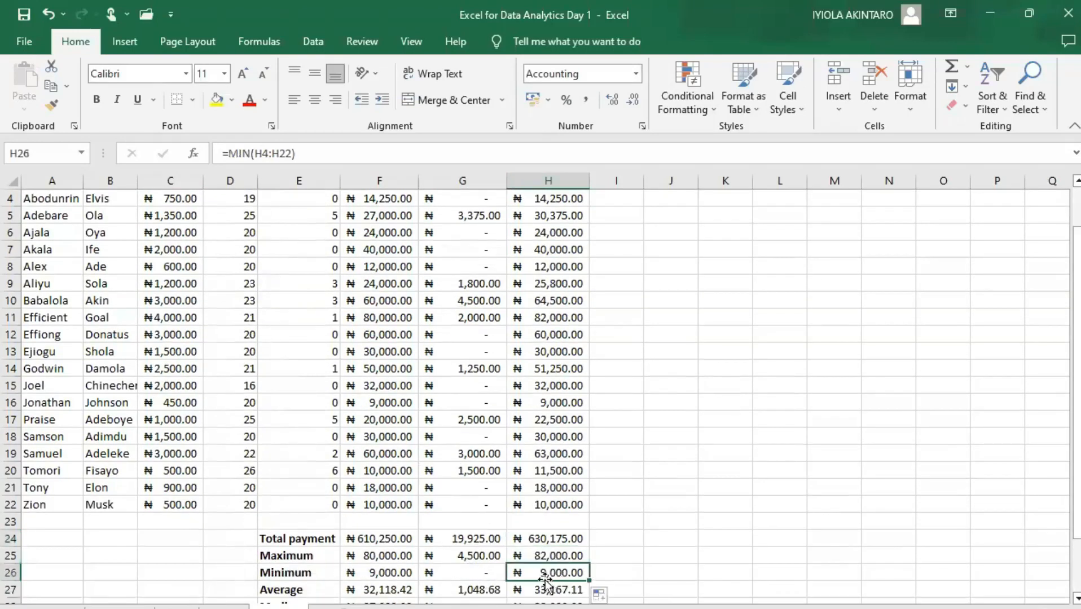